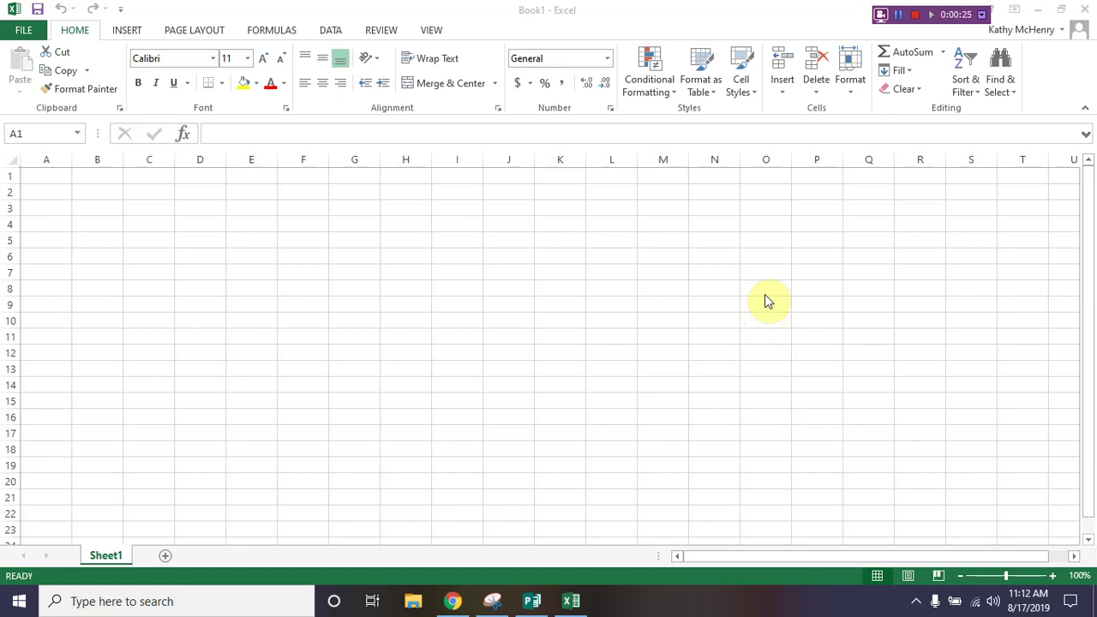
# Step: Set column A's width to 0.75
pyautogui.click(45, 157)
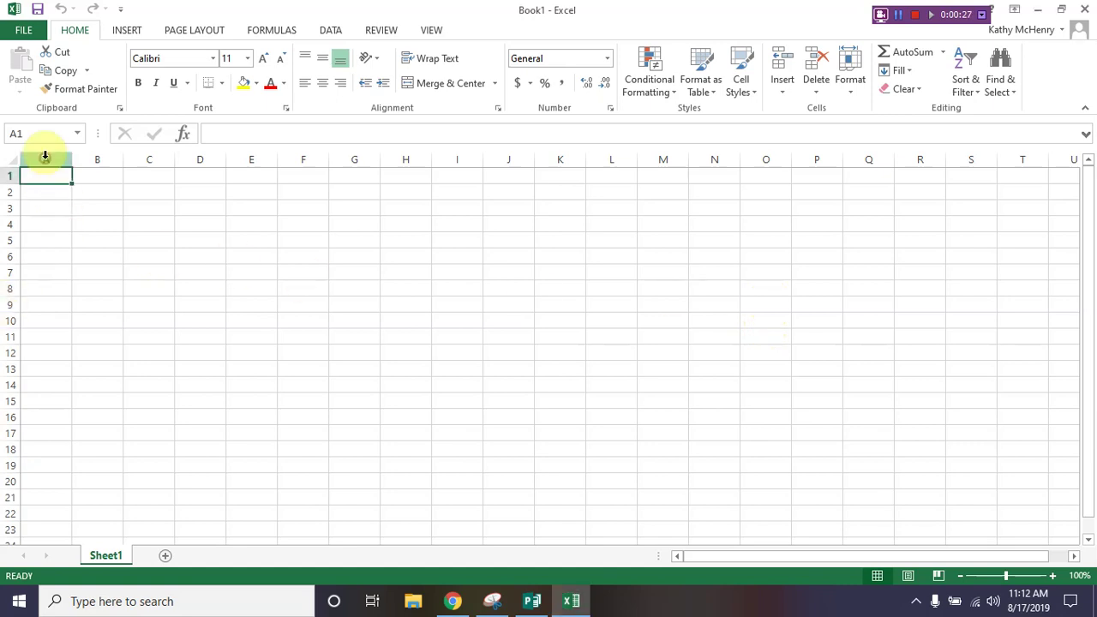
pyautogui.click(45, 157)
pyautogui.rightClick(45, 158)
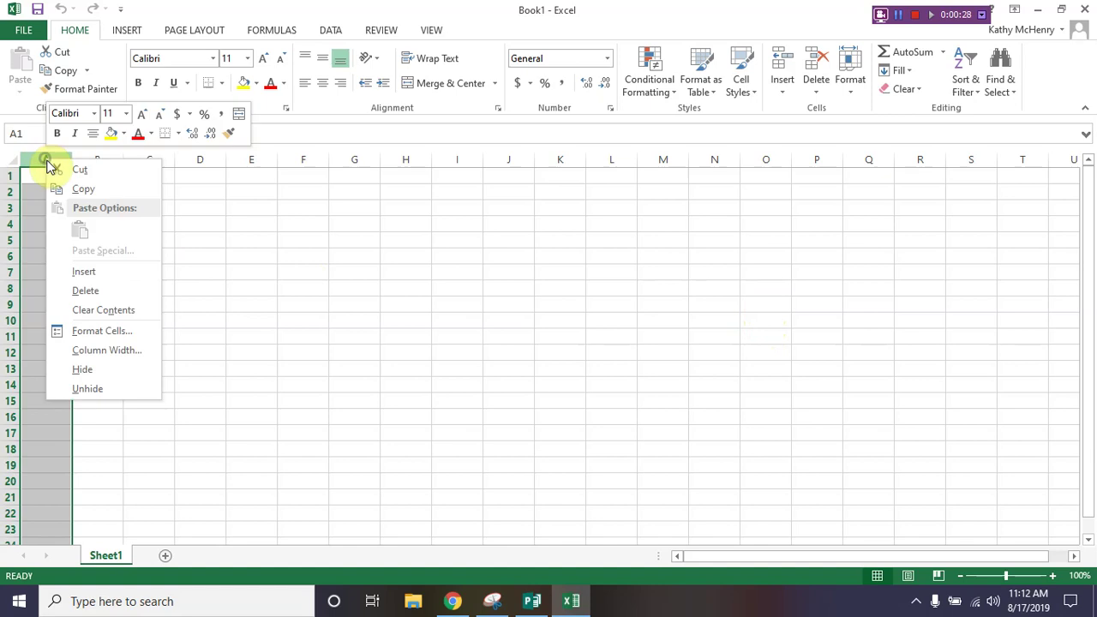
pyautogui.click(99, 350)
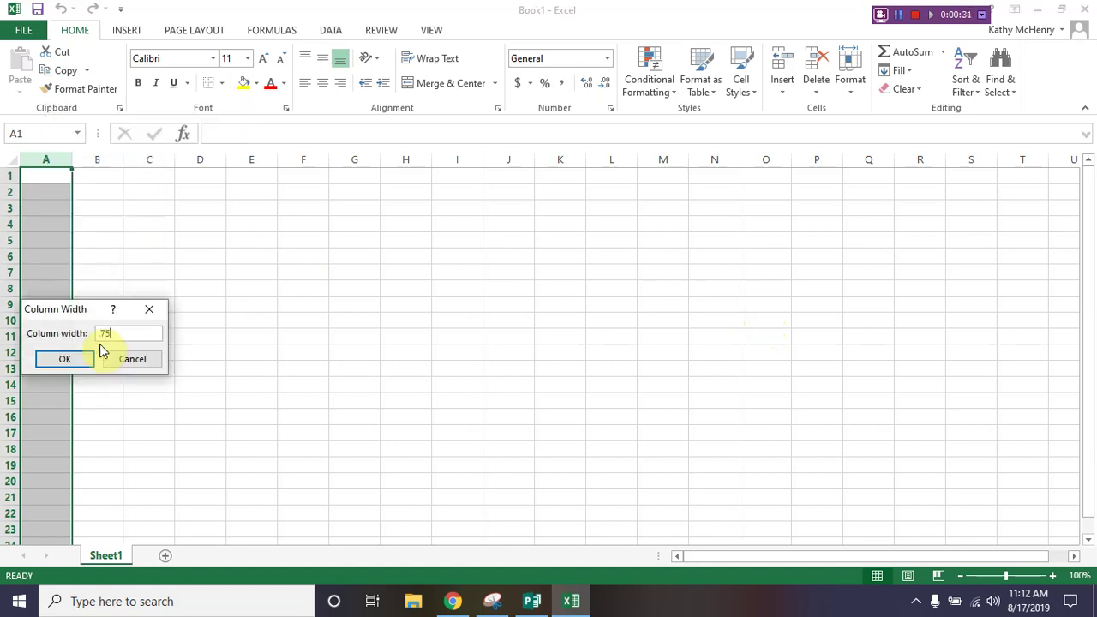
pyautogui.press('Return')
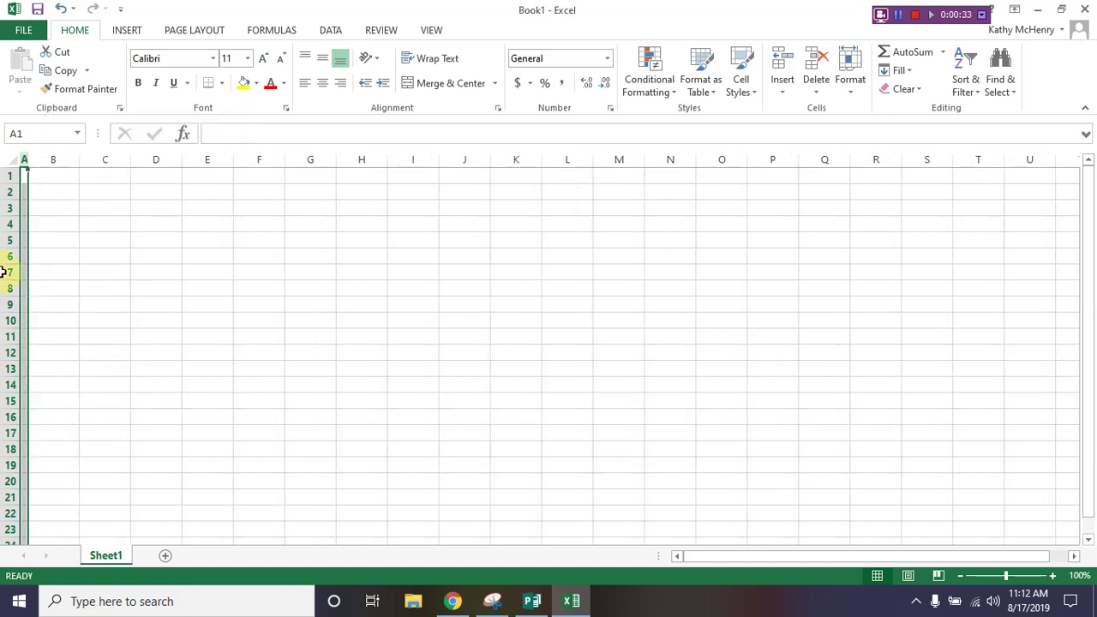
# Step: Set row 1's height to 0.75
pyautogui.click(10, 175)
pyautogui.rightClick(9, 177)
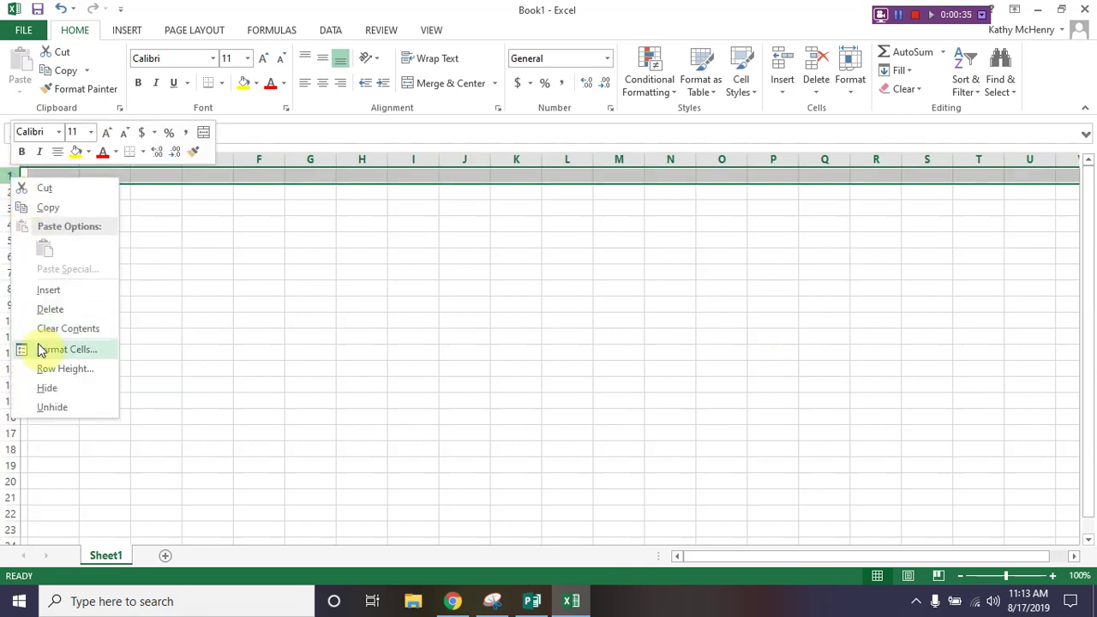
pyautogui.click(55, 370)
pyautogui.write('.75')
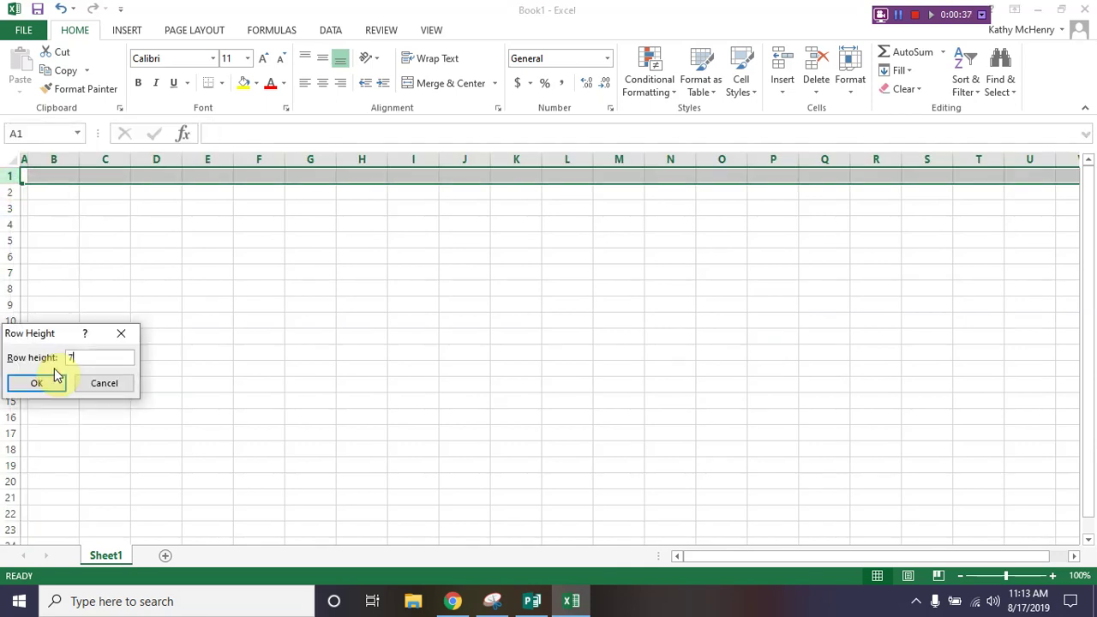
pyautogui.press('Return')
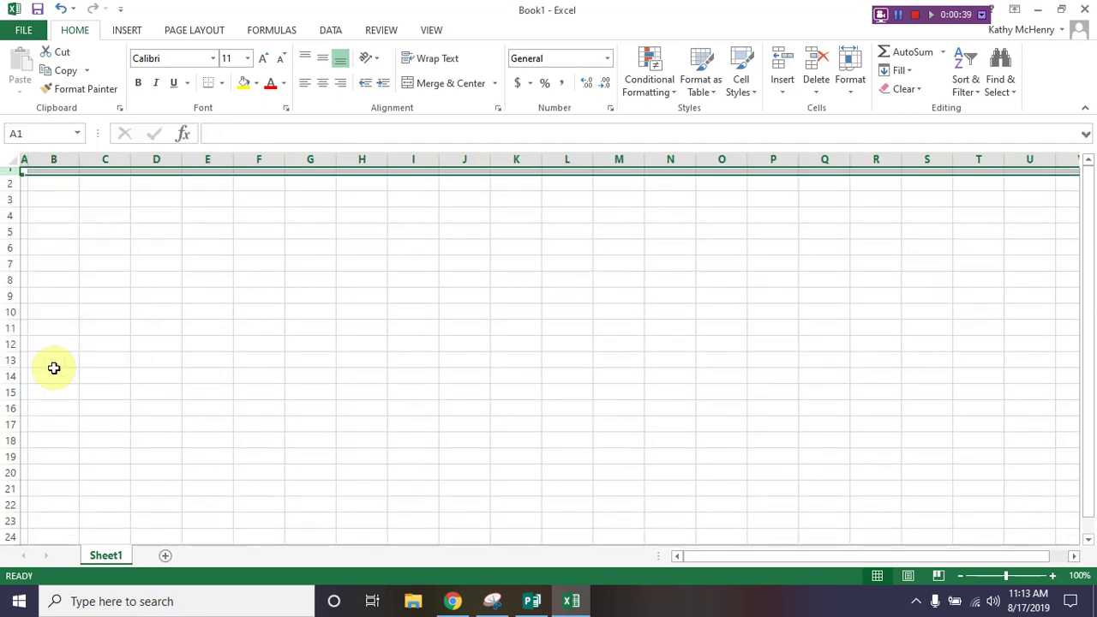
# Step: Merge B2:C2 and enter the heading 'Bond Details'
pyautogui.moveTo(54, 185); pyautogui.dragTo(101, 186)
pyautogui.click(428, 89)
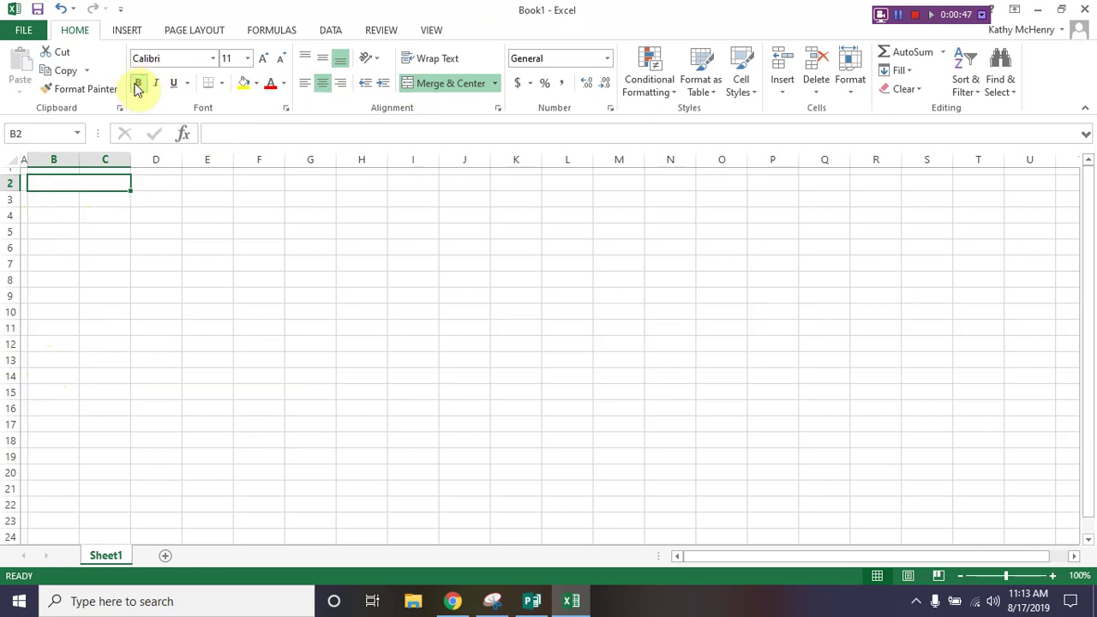
pyautogui.write('Bond Details')
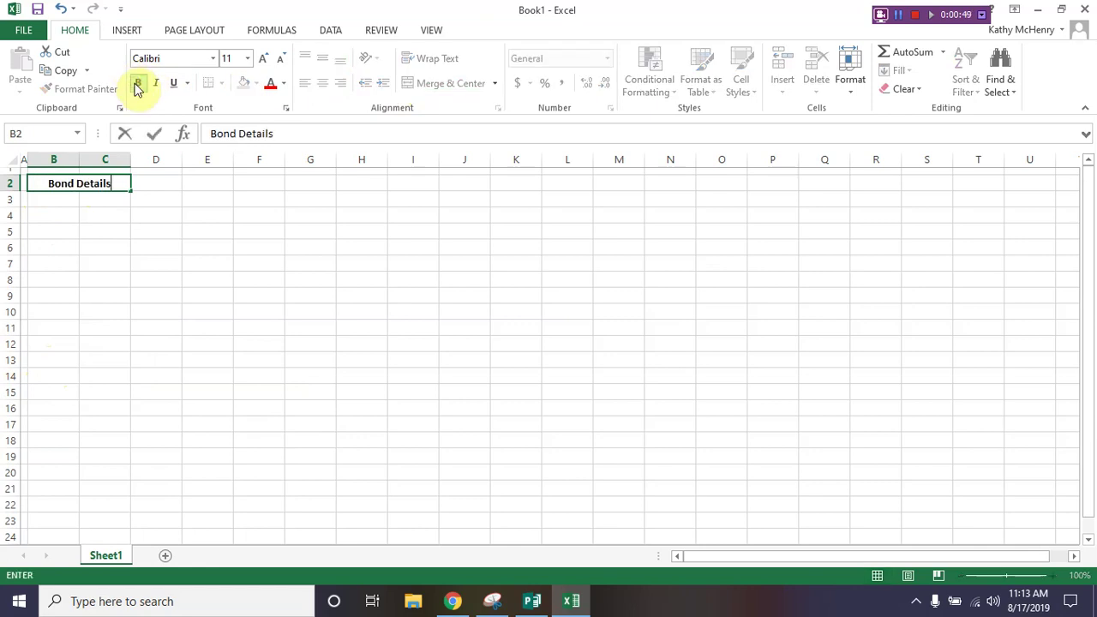
pyautogui.press('Return')
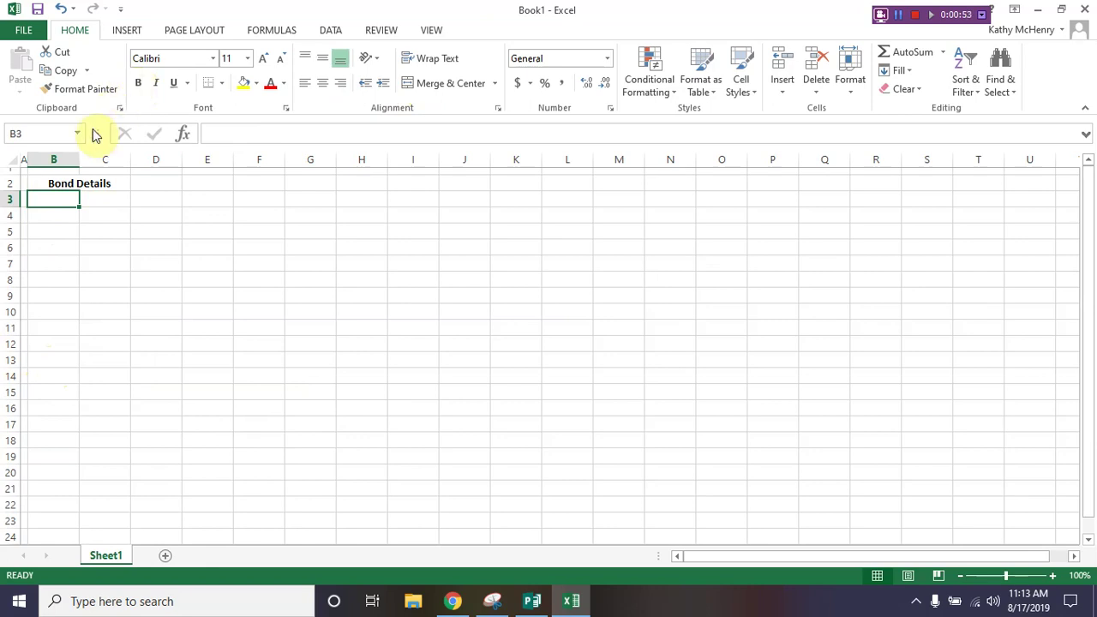
# Step: Enter the labels Date, Face Value and Contract Rate in B3:B5
pyautogui.moveTo(53, 199); pyautogui.dragTo(52, 281)
pyautogui.click(53, 199)
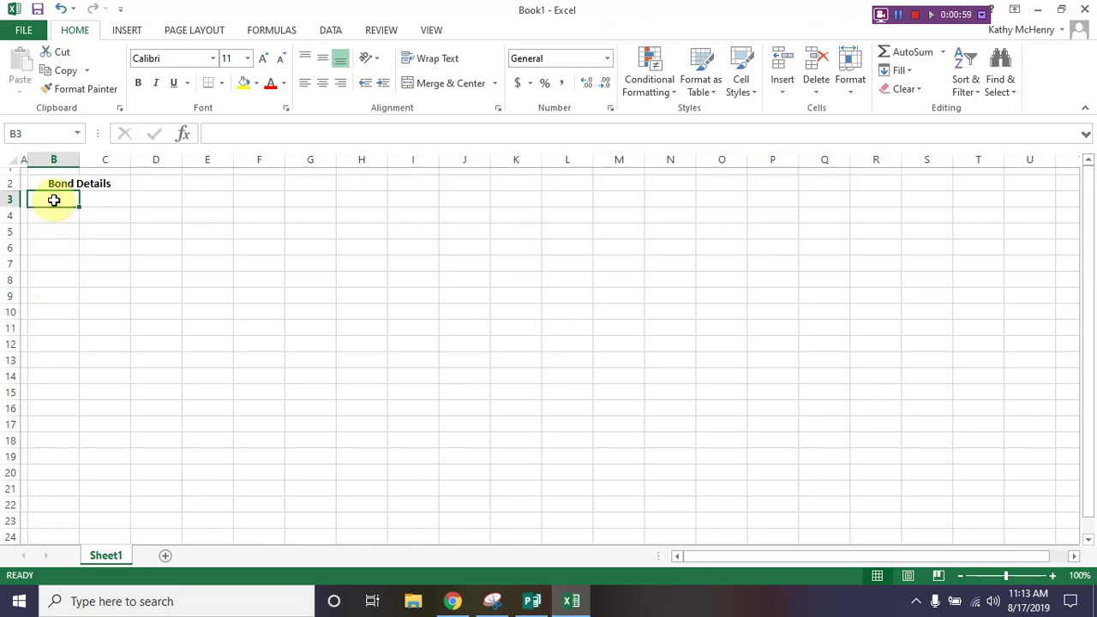
pyautogui.write('Date')
pyautogui.press('Return')
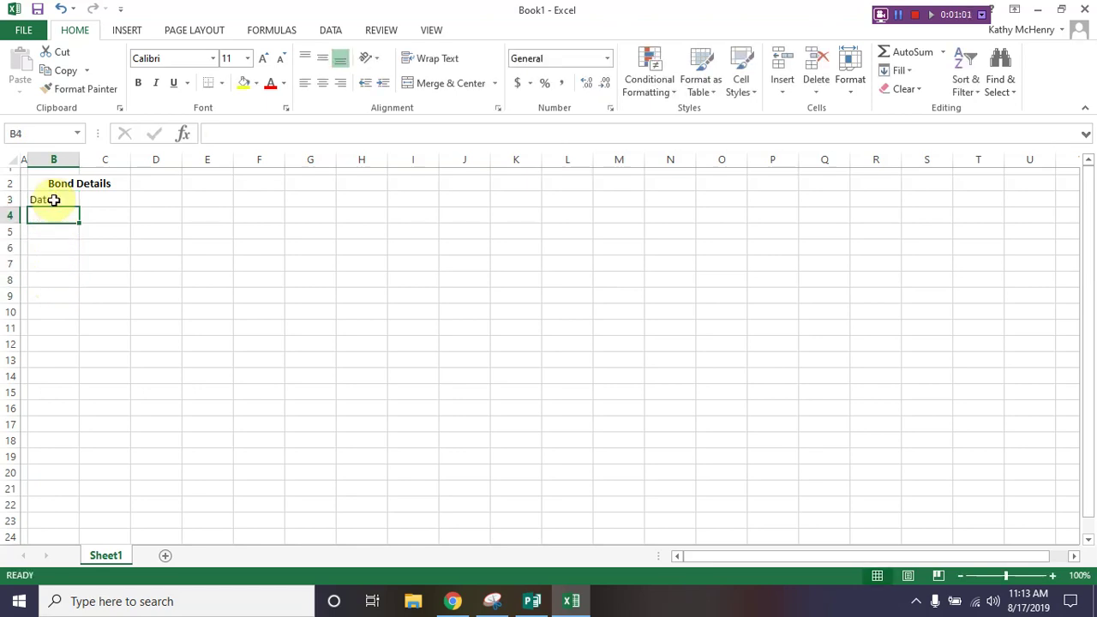
pyautogui.write('Face Value')
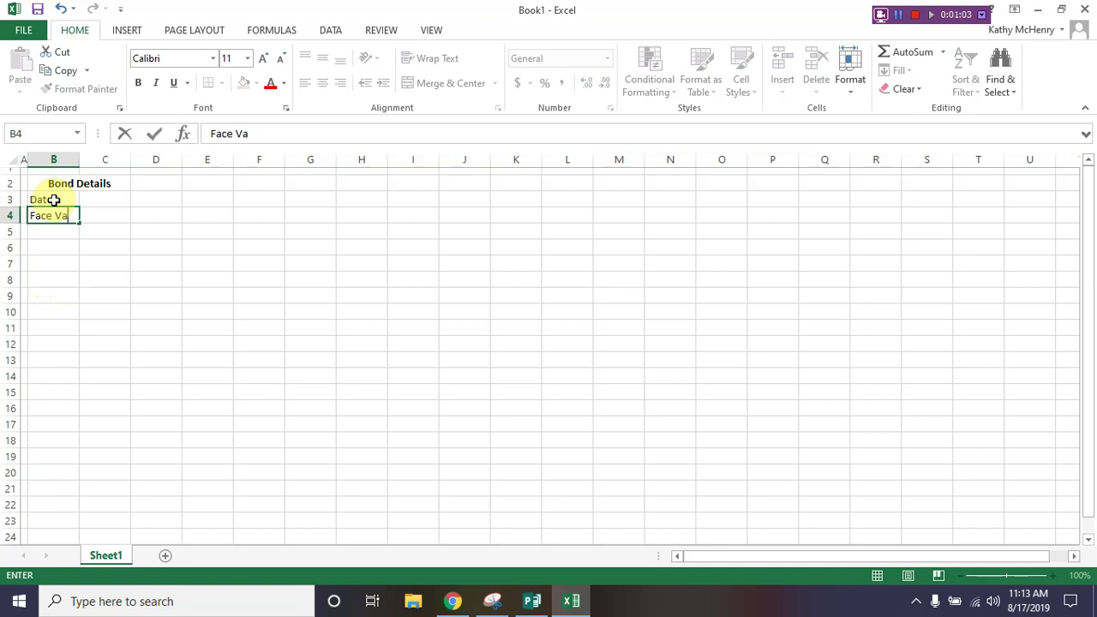
pyautogui.press('Return')
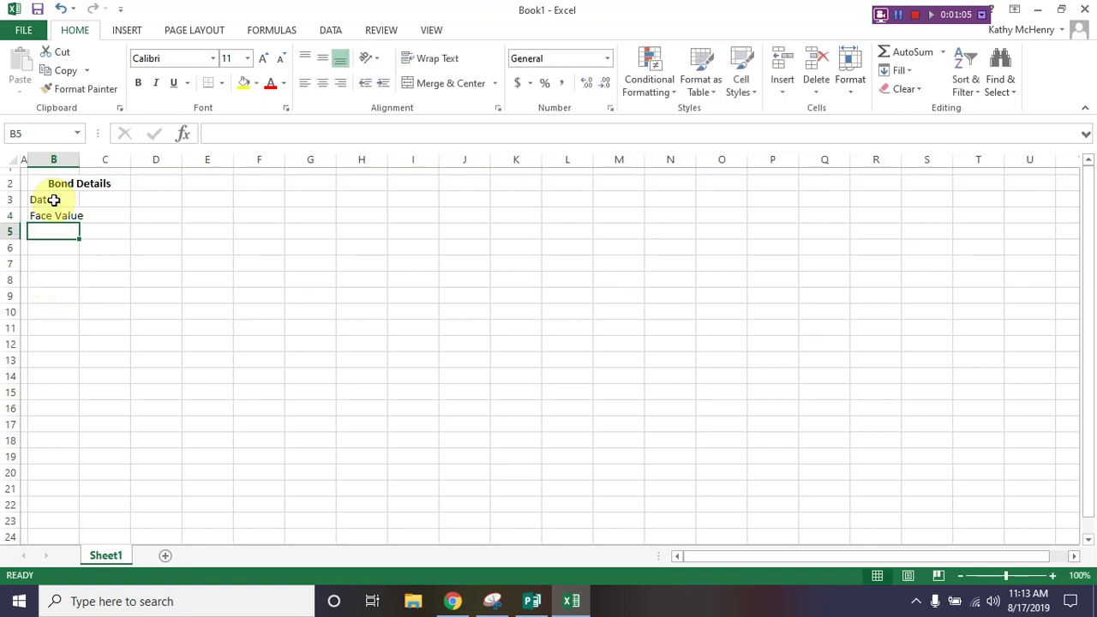
pyautogui.write('Contrac')
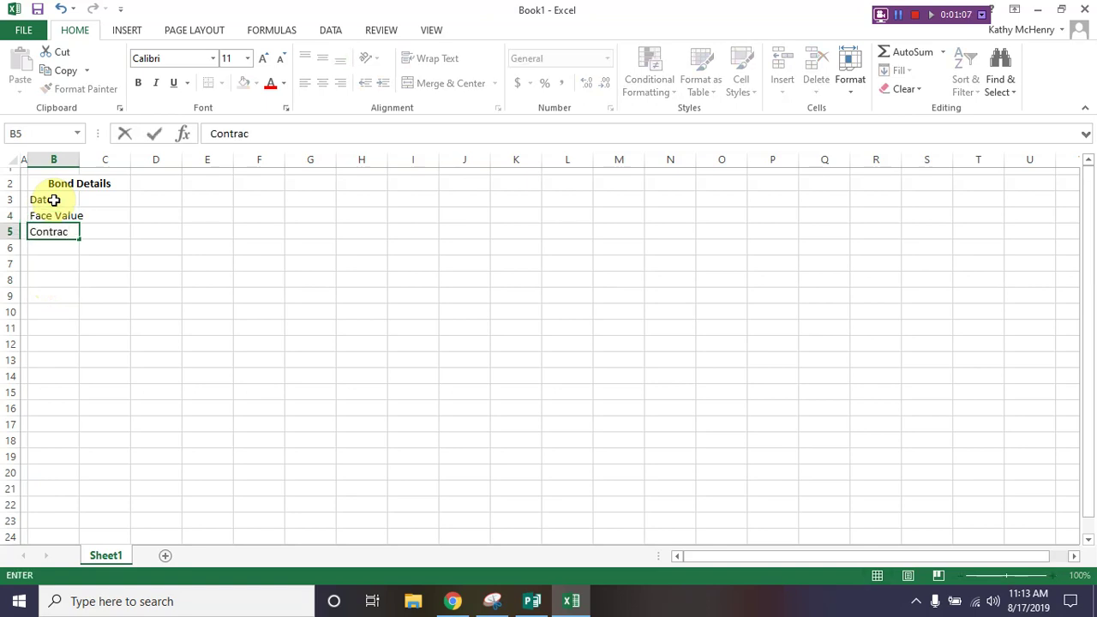
pyautogui.write('t Rate')
pyautogui.press('Return')
# Step: Enter Effective Rate, Life (years) and Payments per Year in B6:B8
pyautogui.write('E')
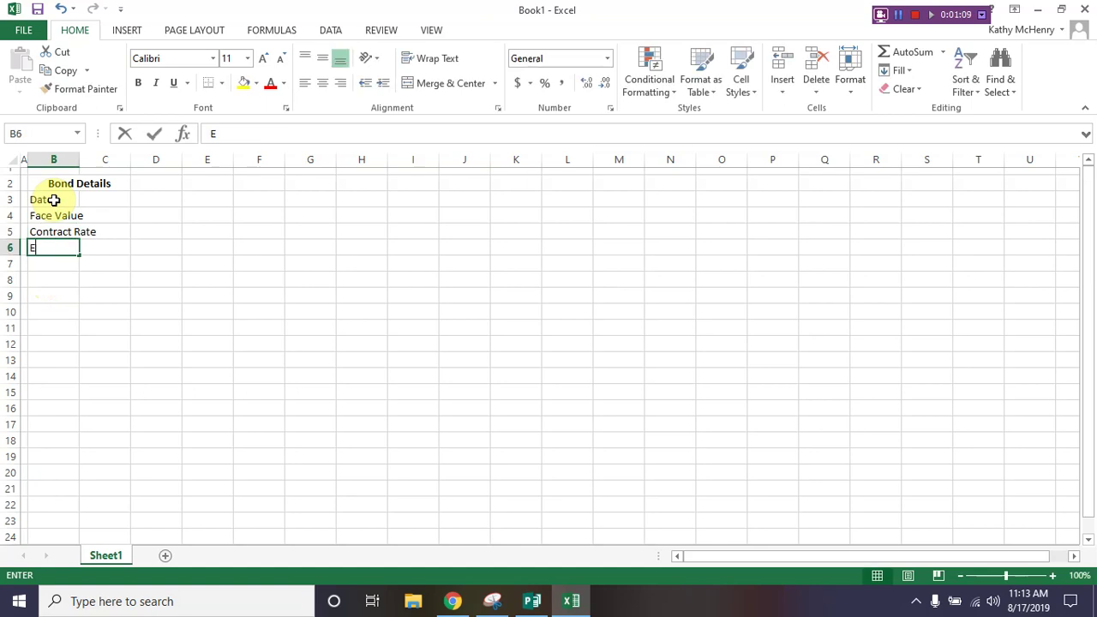
pyautogui.write('ffect')
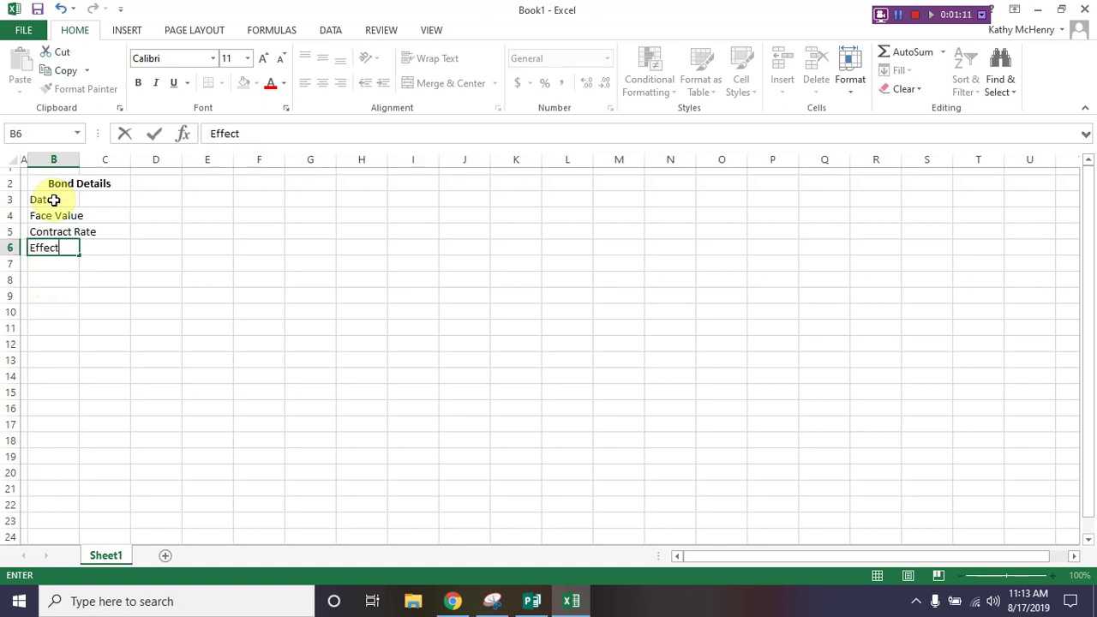
pyautogui.write('ive Rate')
pyautogui.press('Return')
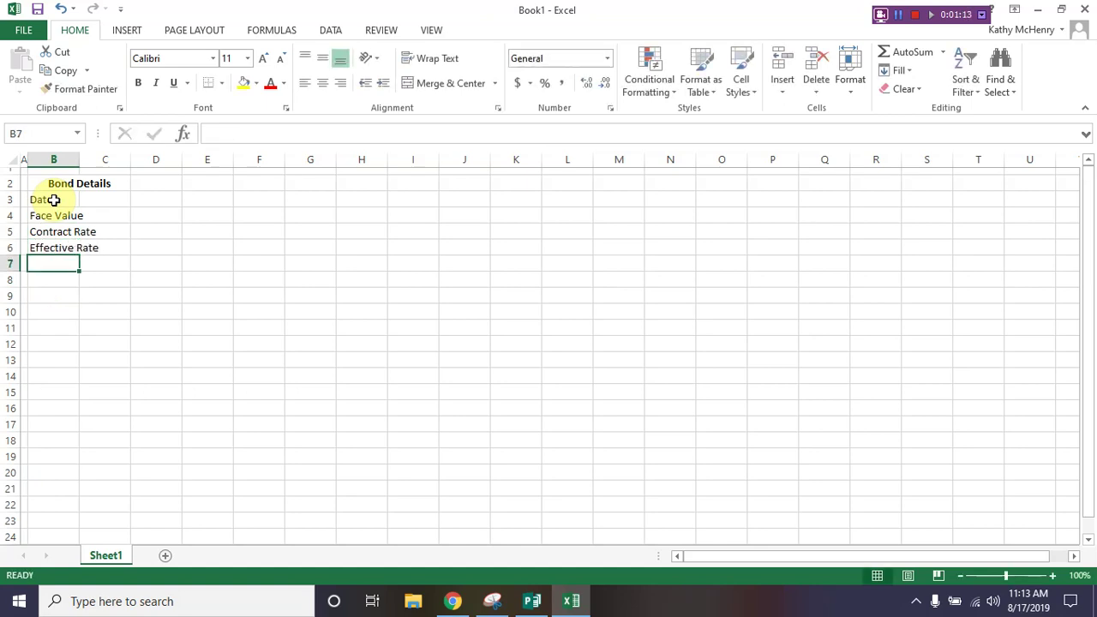
pyautogui.write('Life (yea')
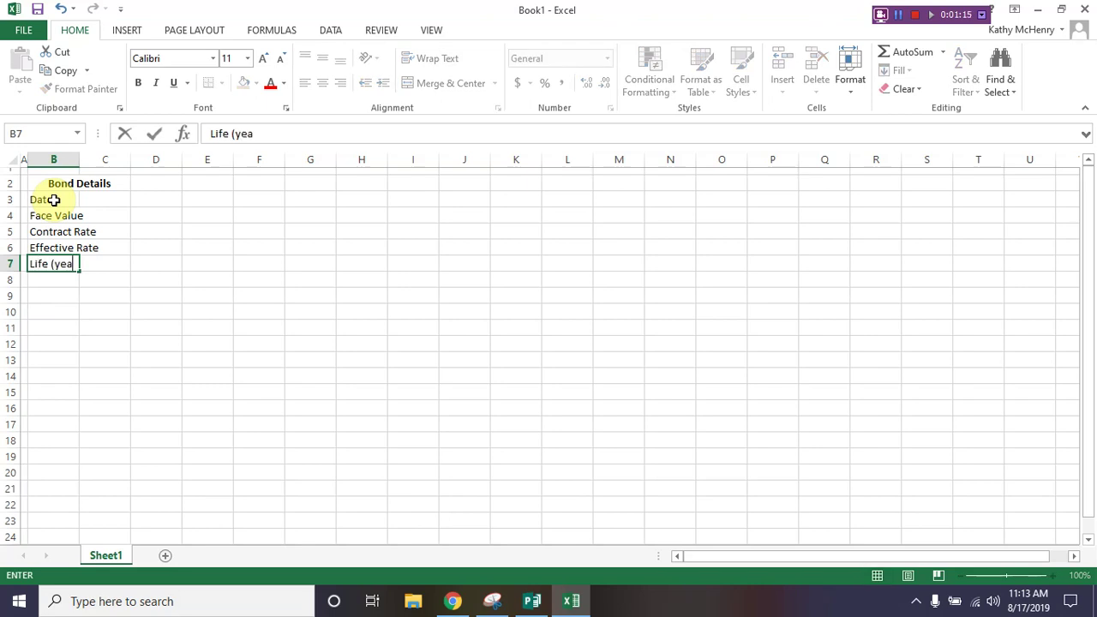
pyautogui.write('rs)')
pyautogui.press('Return')
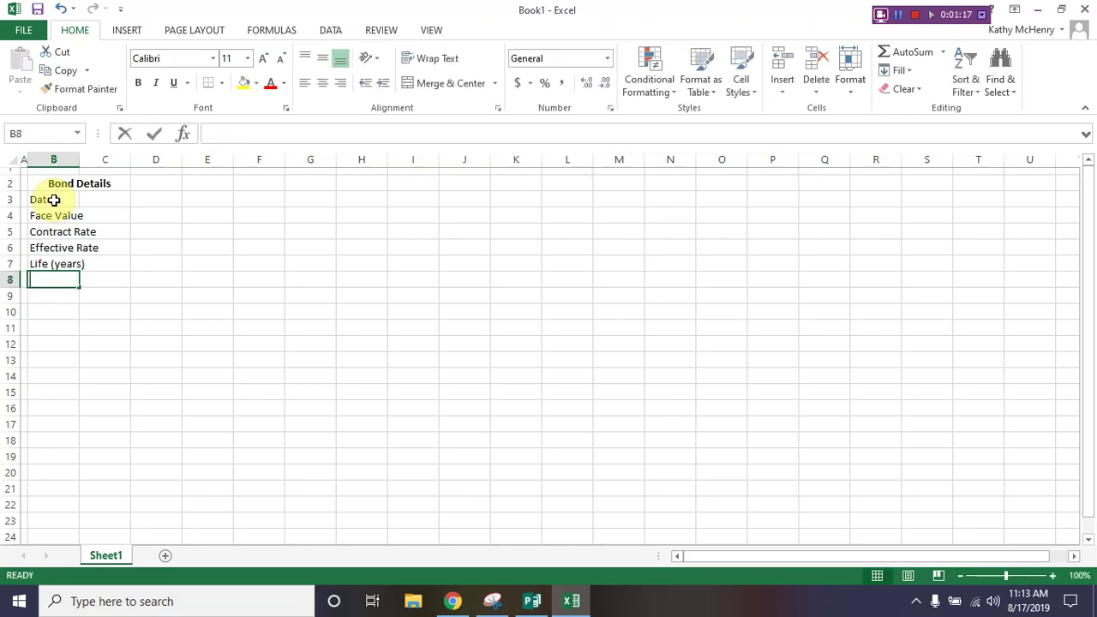
pyautogui.write('Payments per ')
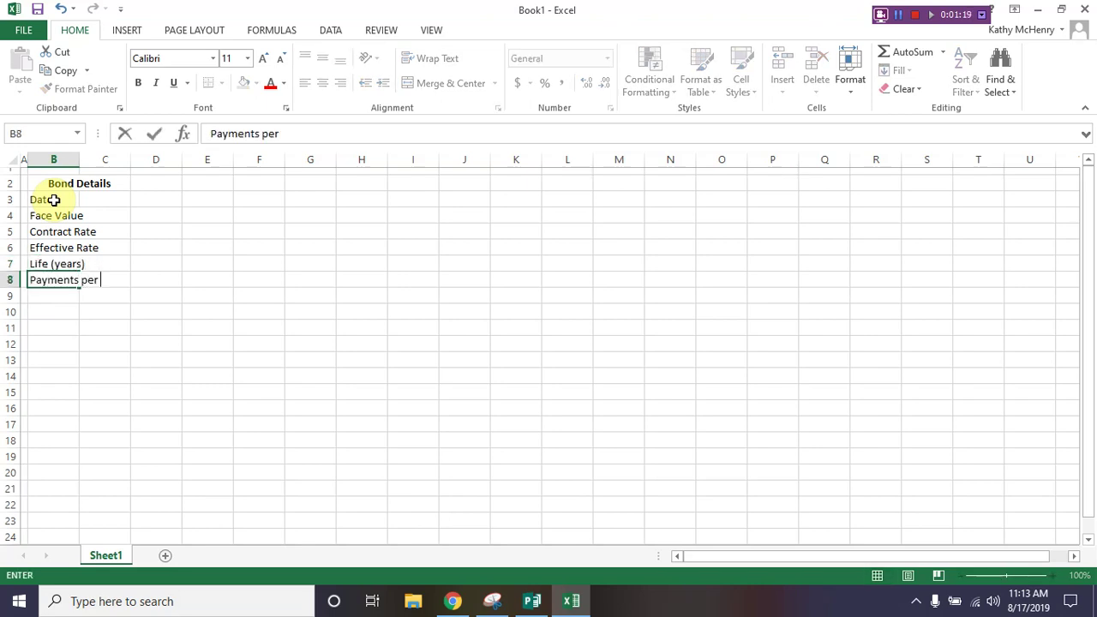
pyautogui.write('Year')
pyautogui.press('Return')
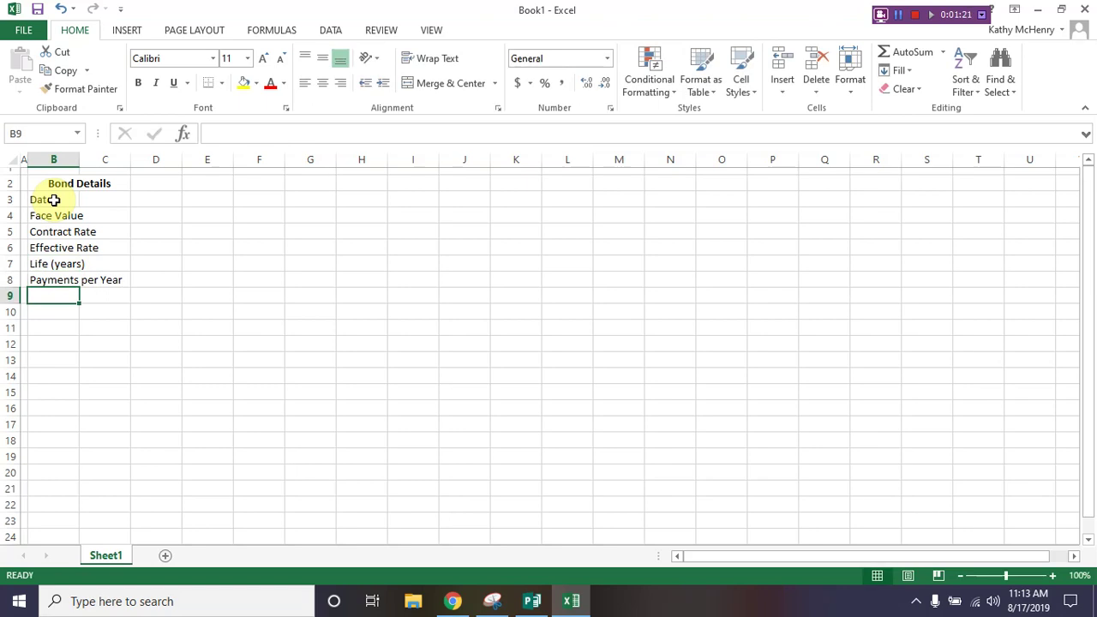
pyautogui.press('Right')
pyautogui.press('Up')
pyautogui.press('Up')
pyautogui.press('Up')
pyautogui.press('Up')
pyautogui.press('Up')
pyautogui.press('Up')
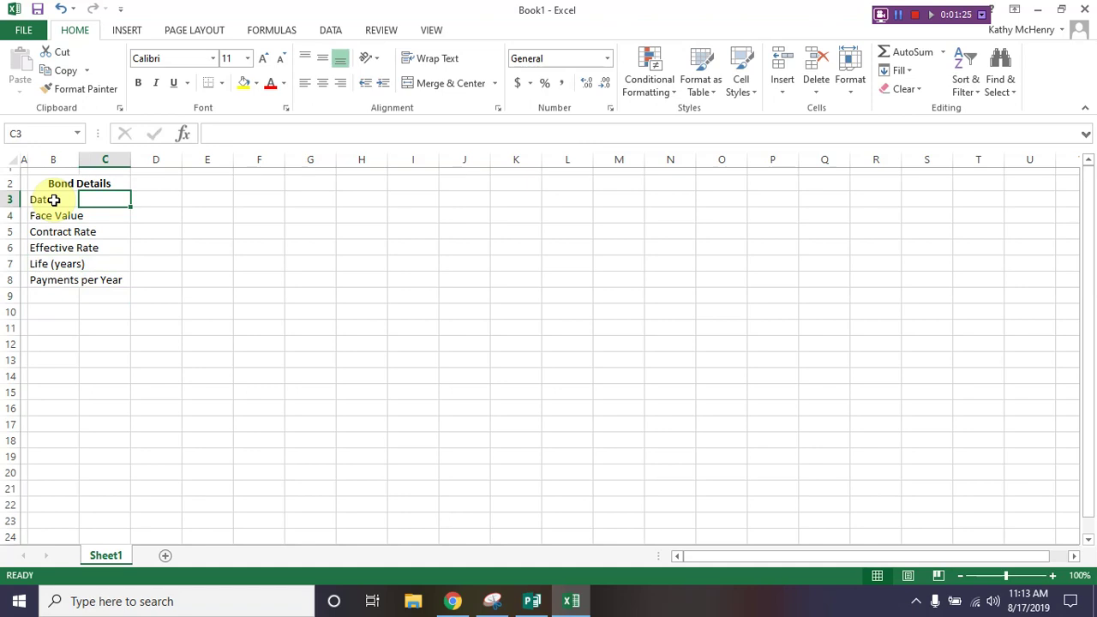
# Step: Enter 1/1/2012, 100000, .1 and .12 in C3:C6
pyautogui.write('1/1/')
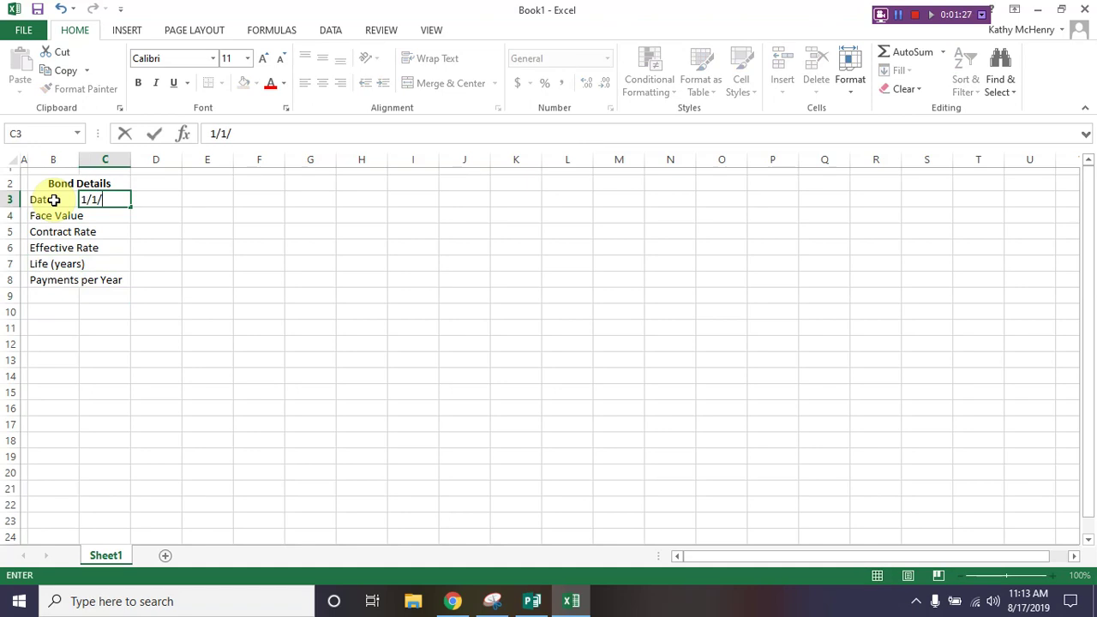
pyautogui.write('2012')
pyautogui.press('Return')
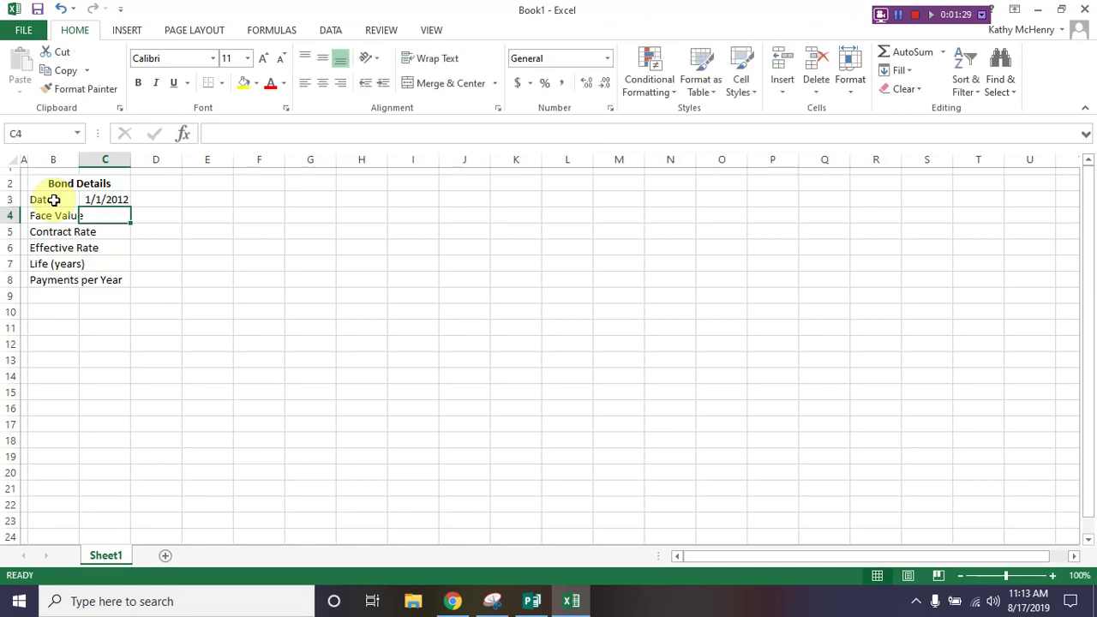
pyautogui.write('100')
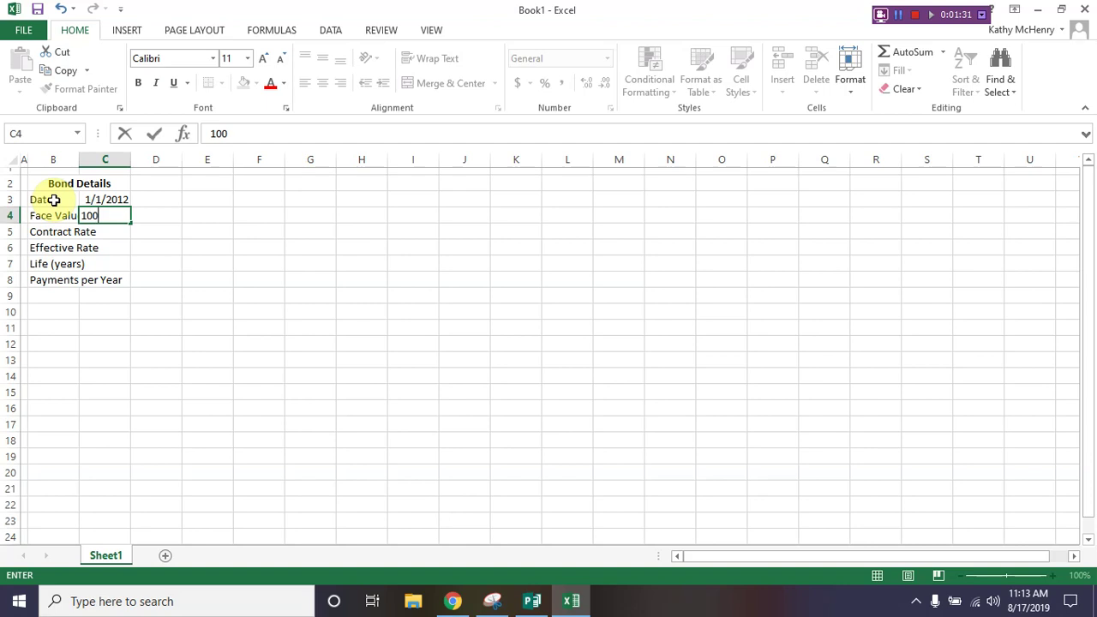
pyautogui.write('000')
pyautogui.press('Return')
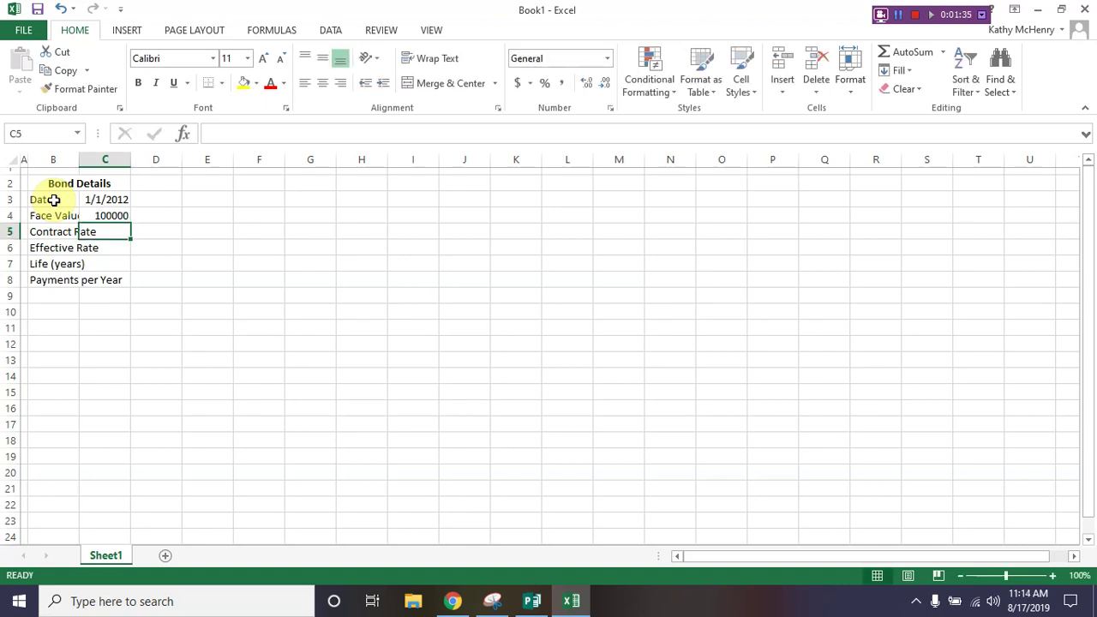
pyautogui.write('.1')
pyautogui.press('Return')
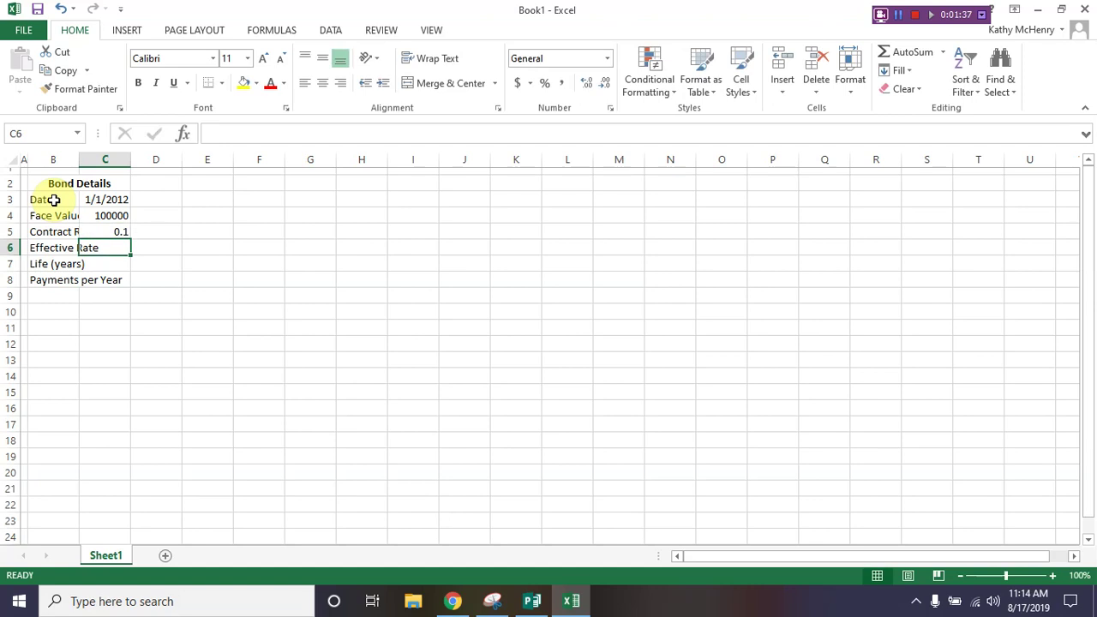
pyautogui.write('.12')
pyautogui.press('Return')
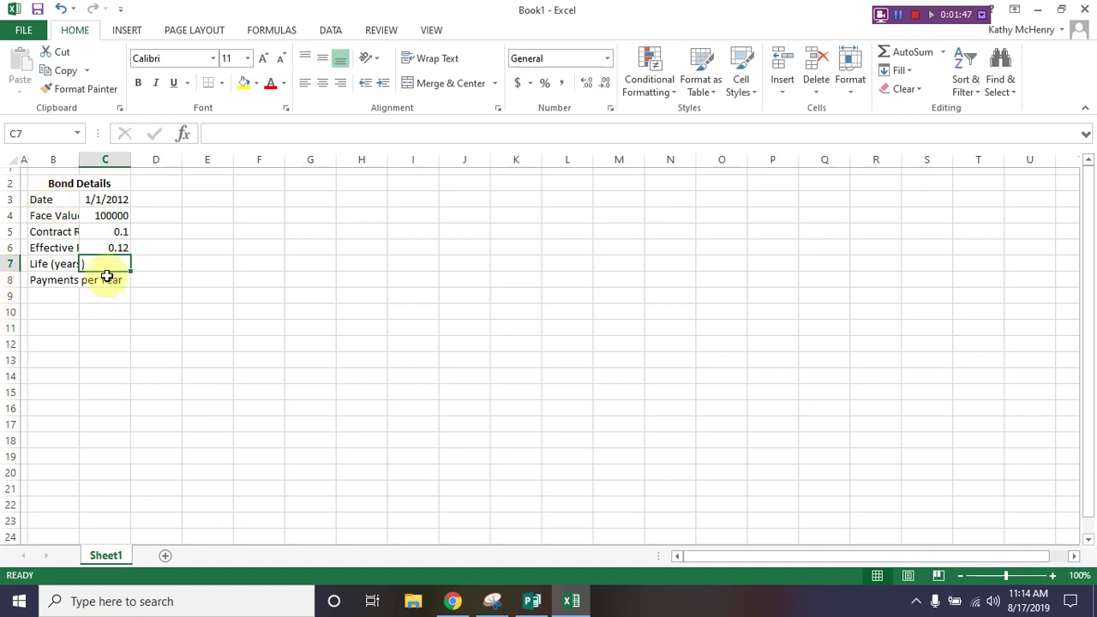
# Step: Format the face value as comma style without decimals and the two rates as percentages
pyautogui.click(103, 215)
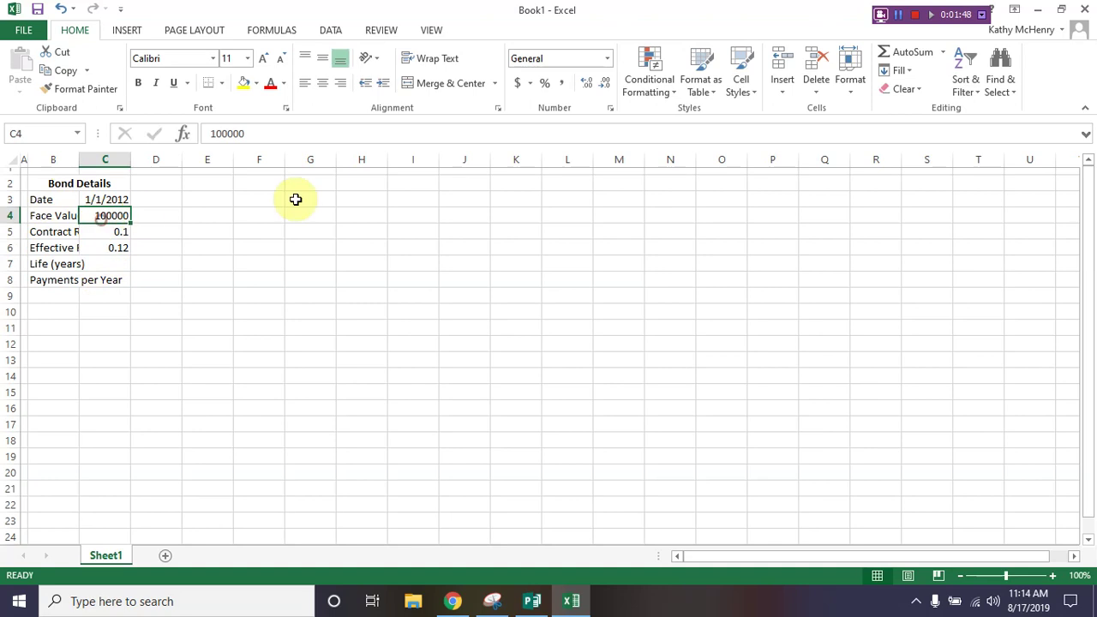
pyautogui.click(563, 83)
pyautogui.click(605, 84)
pyautogui.click(604, 83)
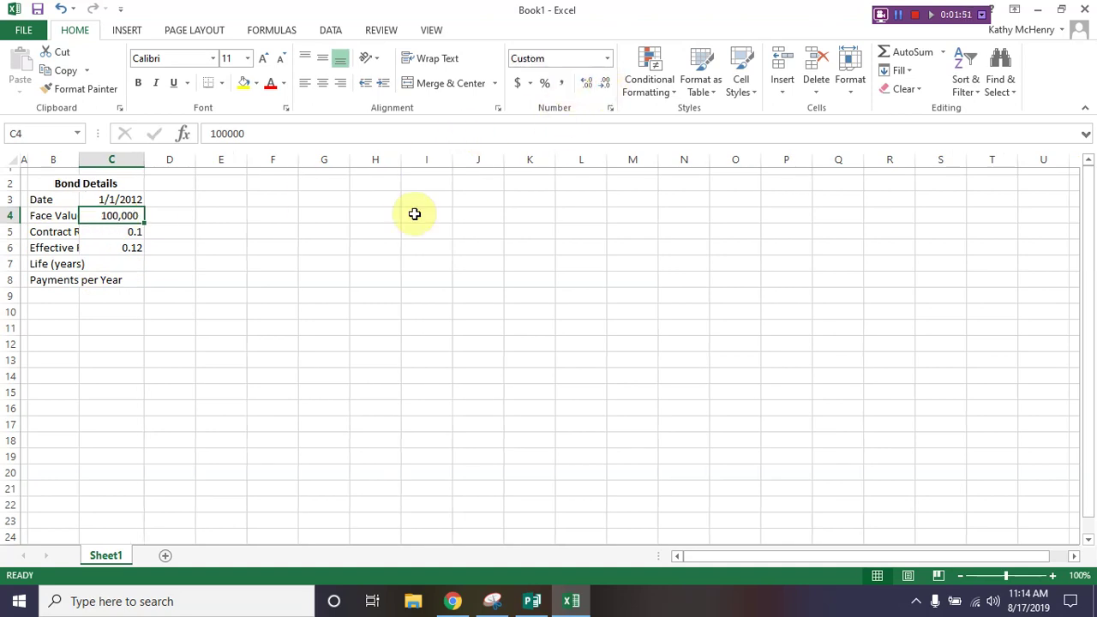
pyautogui.click(107, 232)
pyautogui.moveTo(107, 232); pyautogui.dragTo(111, 248)
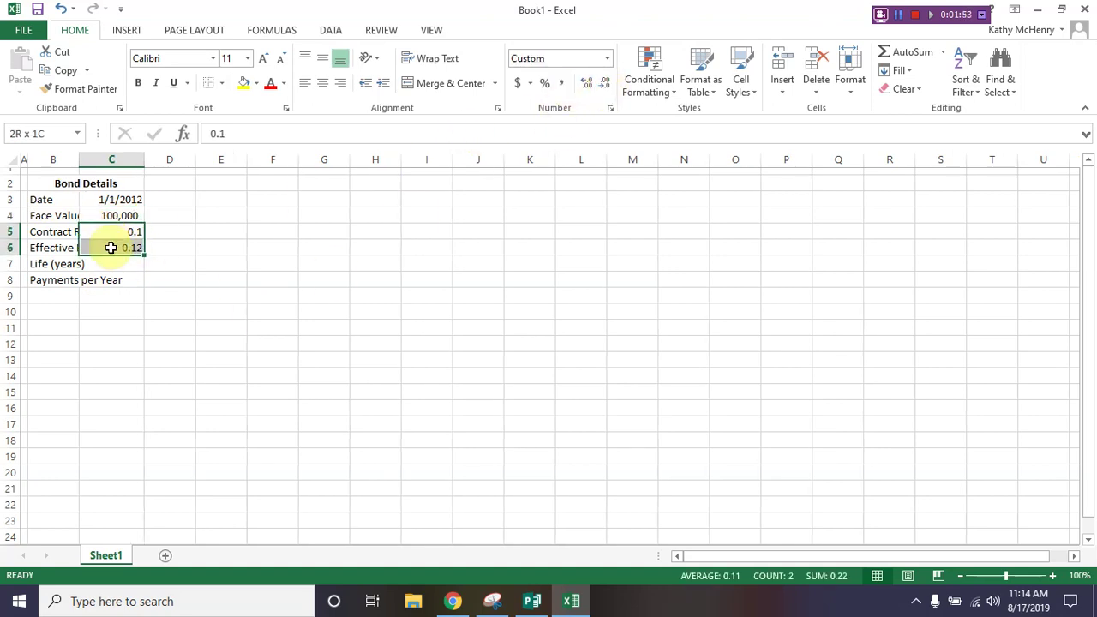
pyautogui.click(544, 84)
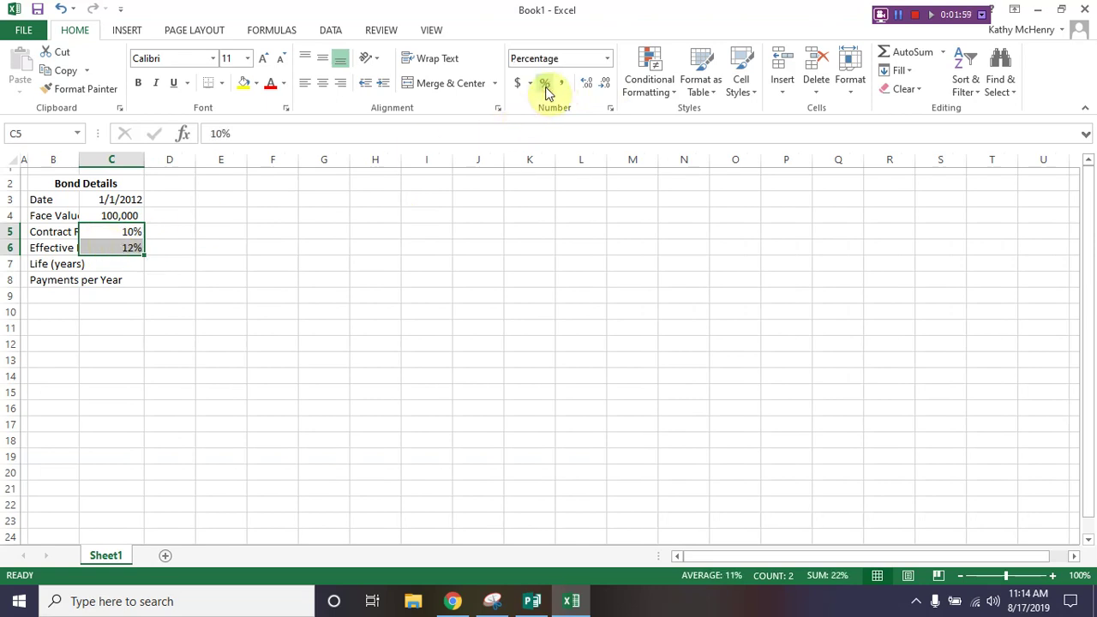
# Step: Enter a life of 5 years and 2 payments per year in C7:C8
pyautogui.click(118, 259)
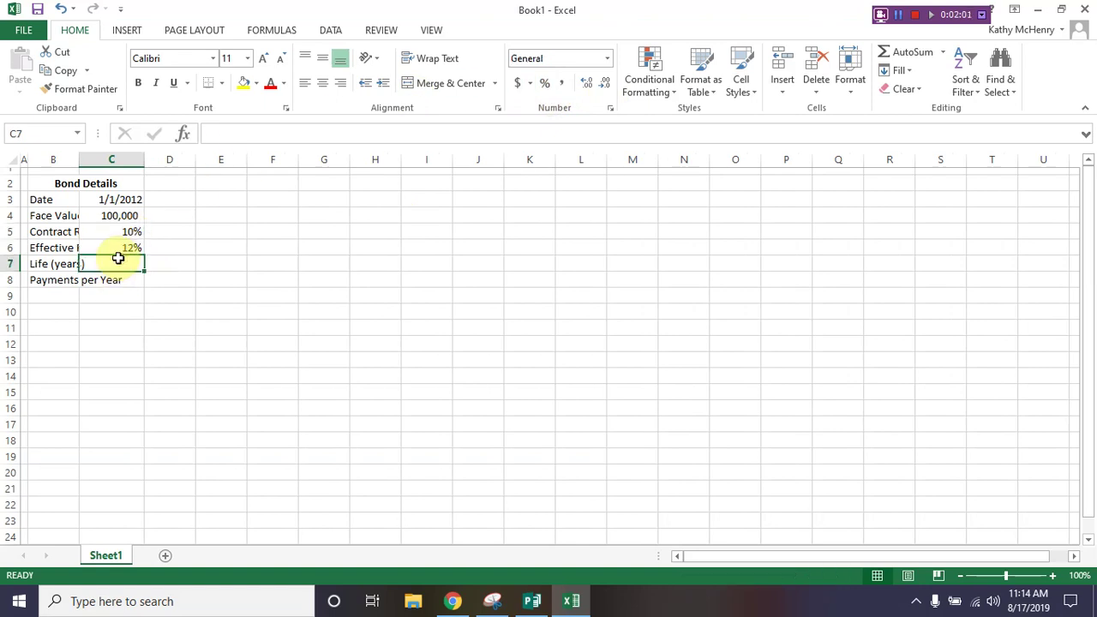
pyautogui.write('5')
pyautogui.press('Return')
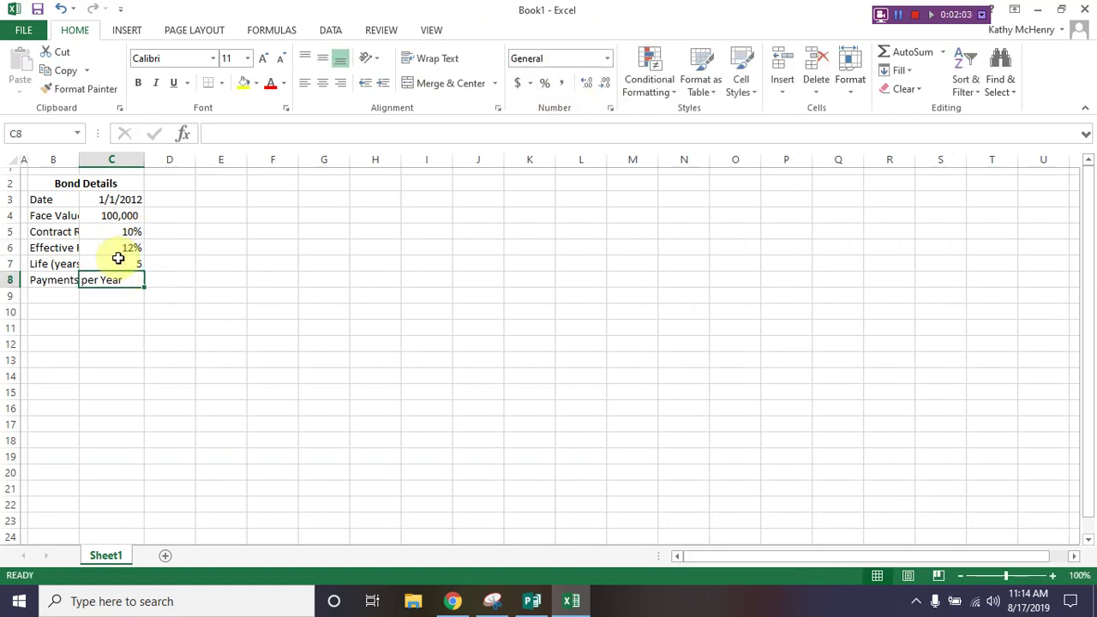
pyautogui.write('2')
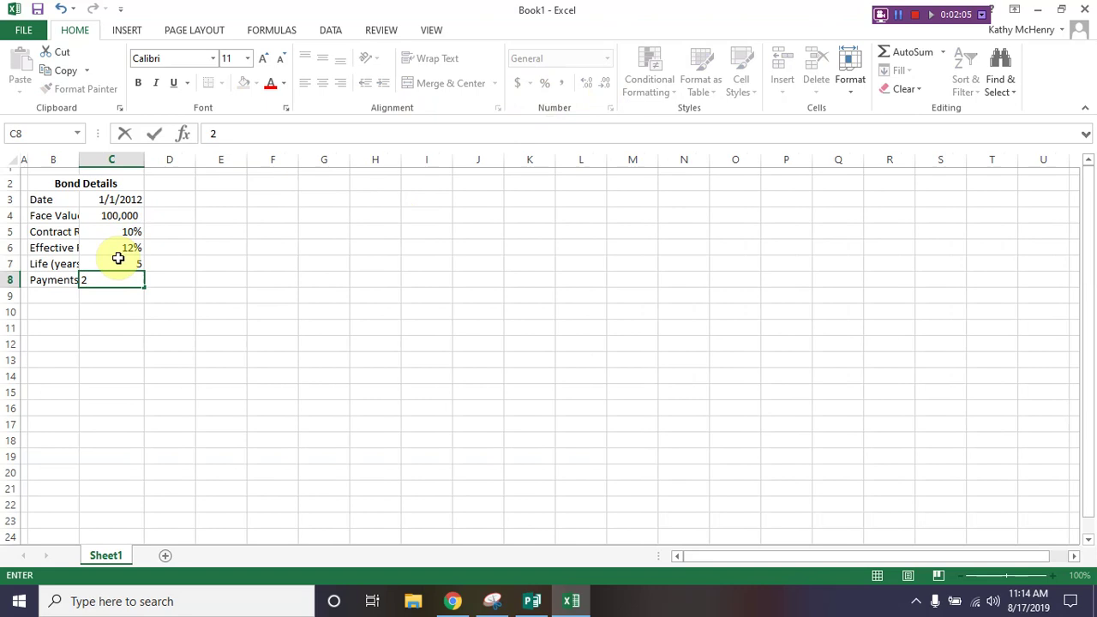
pyautogui.press('Return')
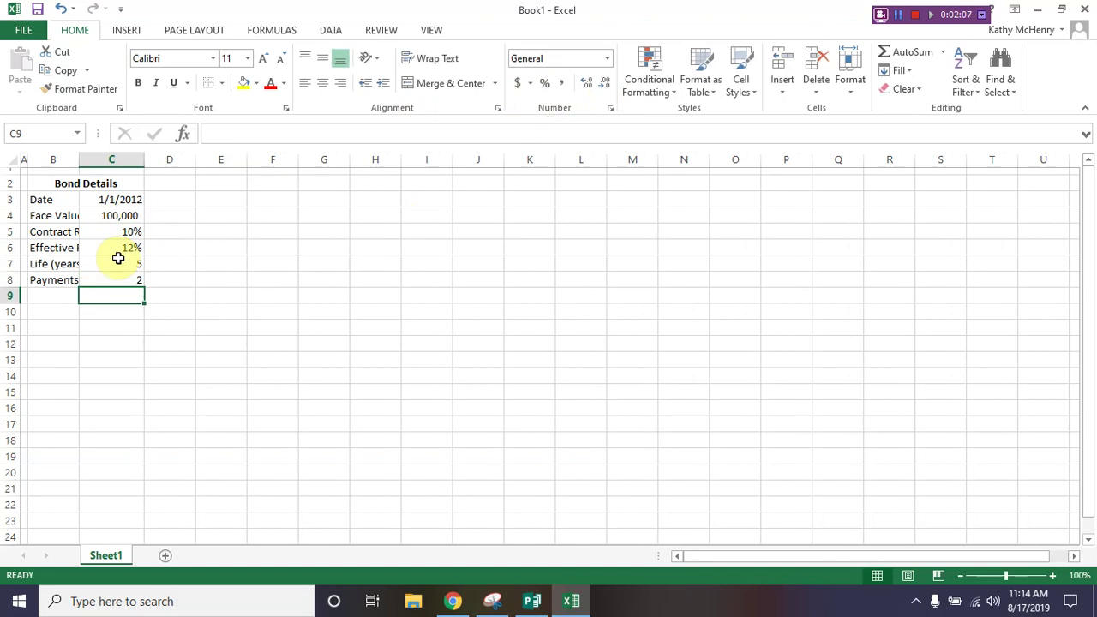
# Step: Centre the values in C3:C8, outline B2:C8 with a border, and autofit column B
pyautogui.moveTo(132, 198); pyautogui.dragTo(128, 280)
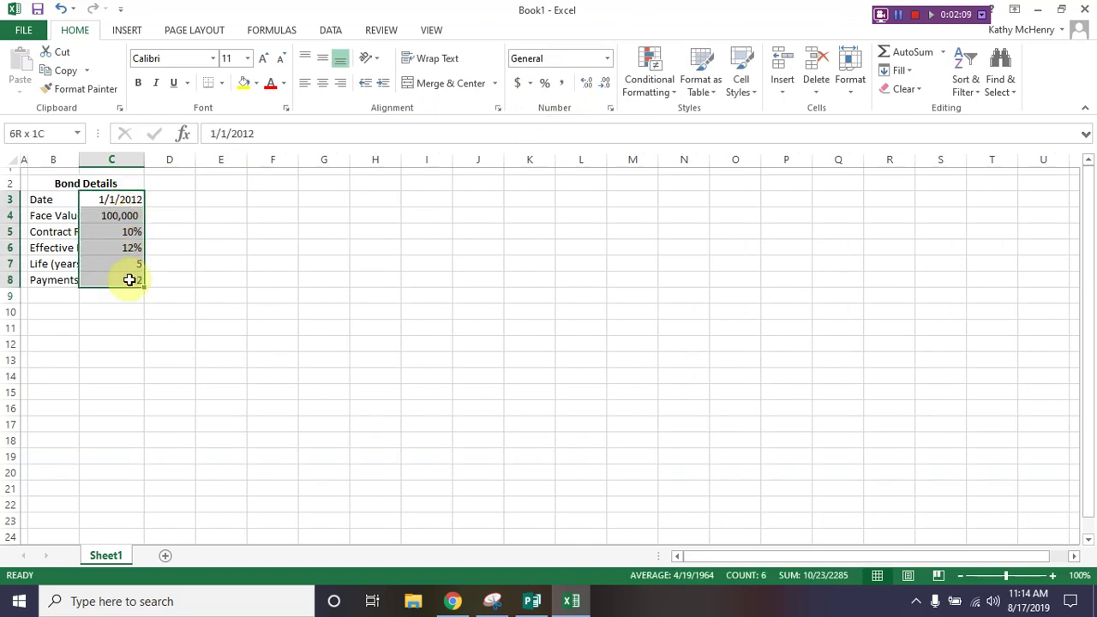
pyautogui.click(323, 84)
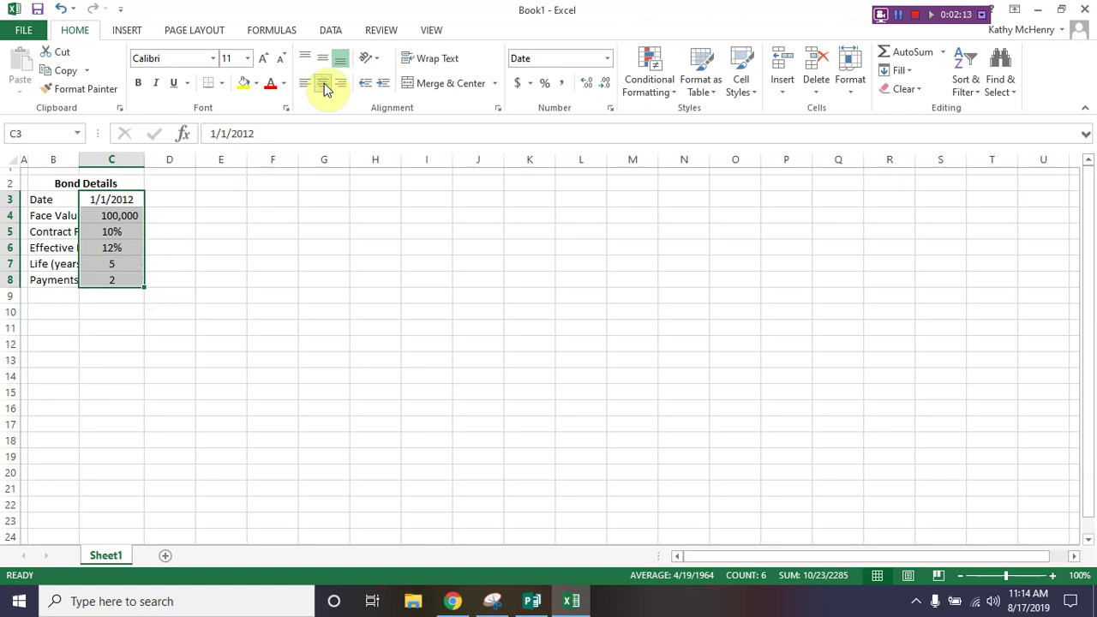
pyautogui.moveTo(46, 184); pyautogui.dragTo(48, 278)
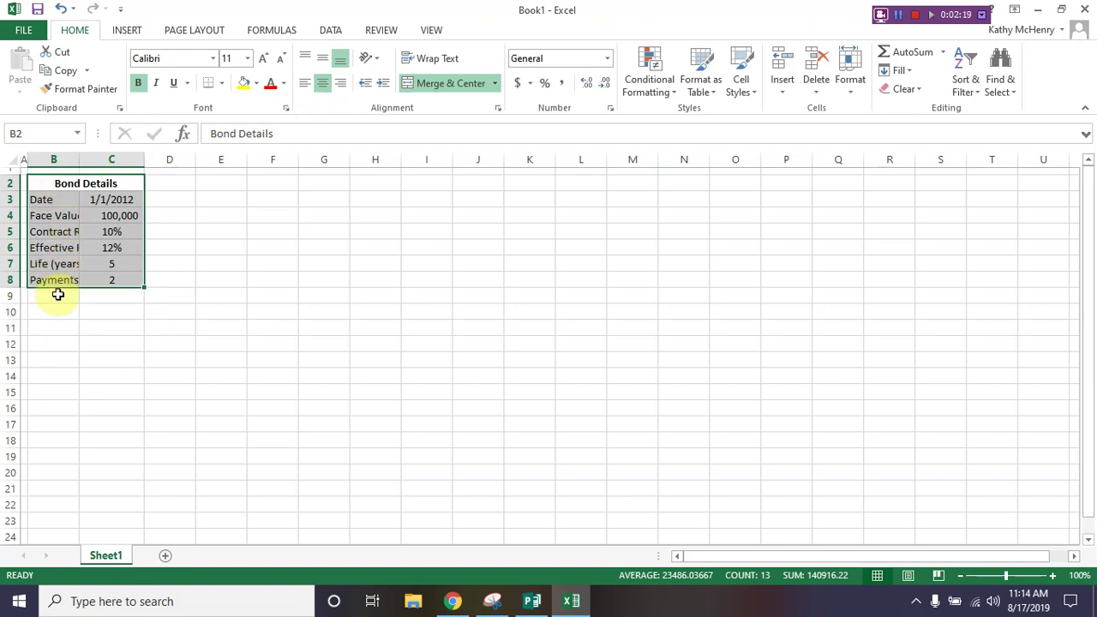
pyautogui.click(222, 83)
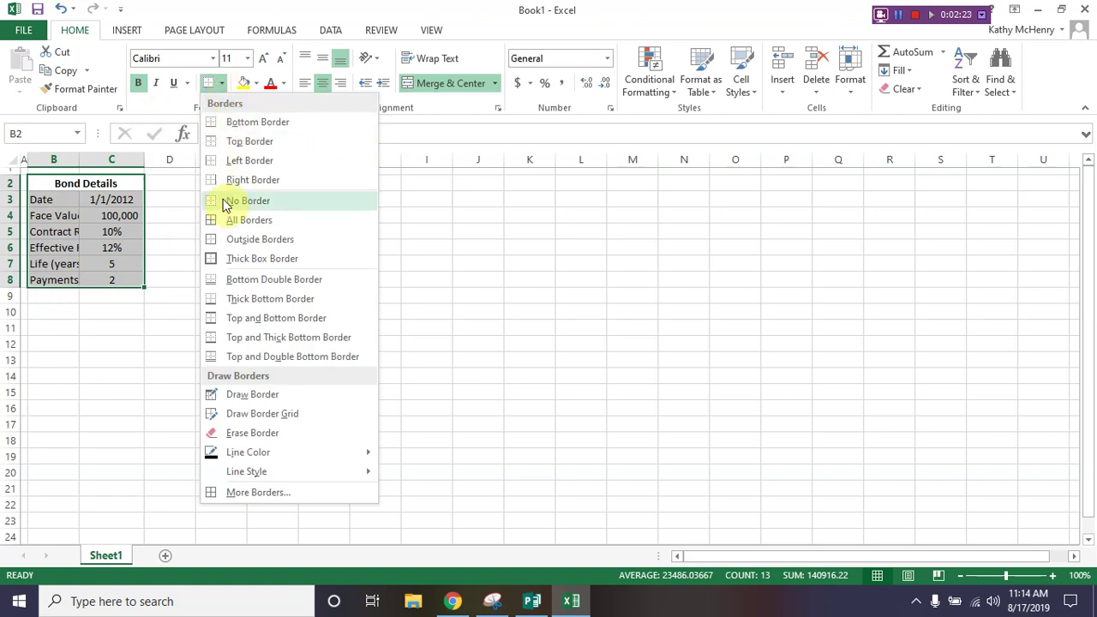
pyautogui.click(225, 240)
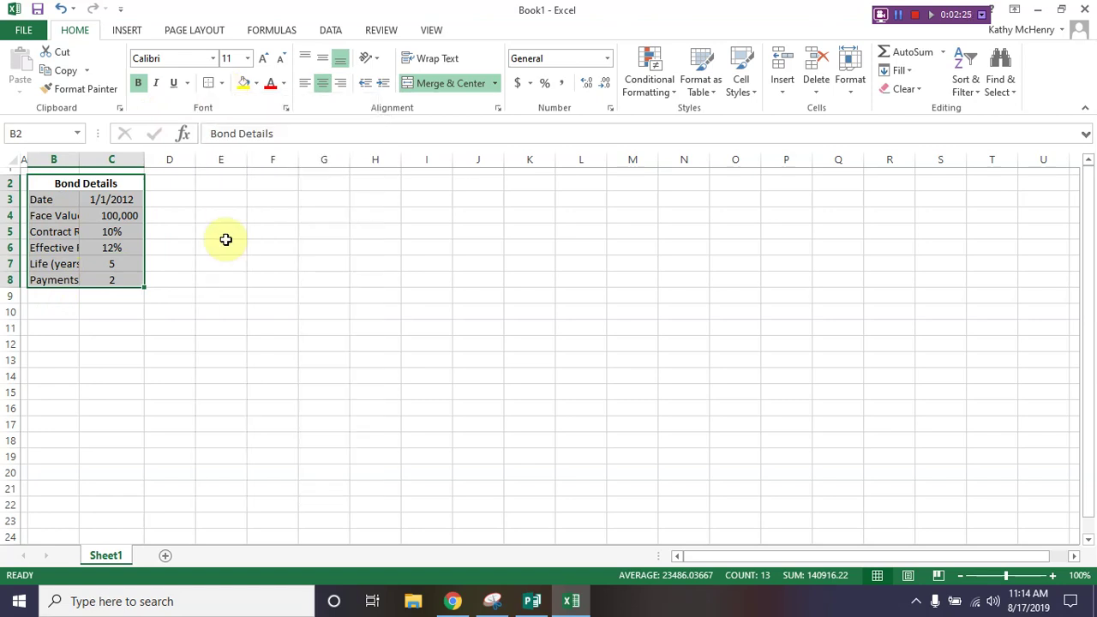
pyautogui.click(92, 183)
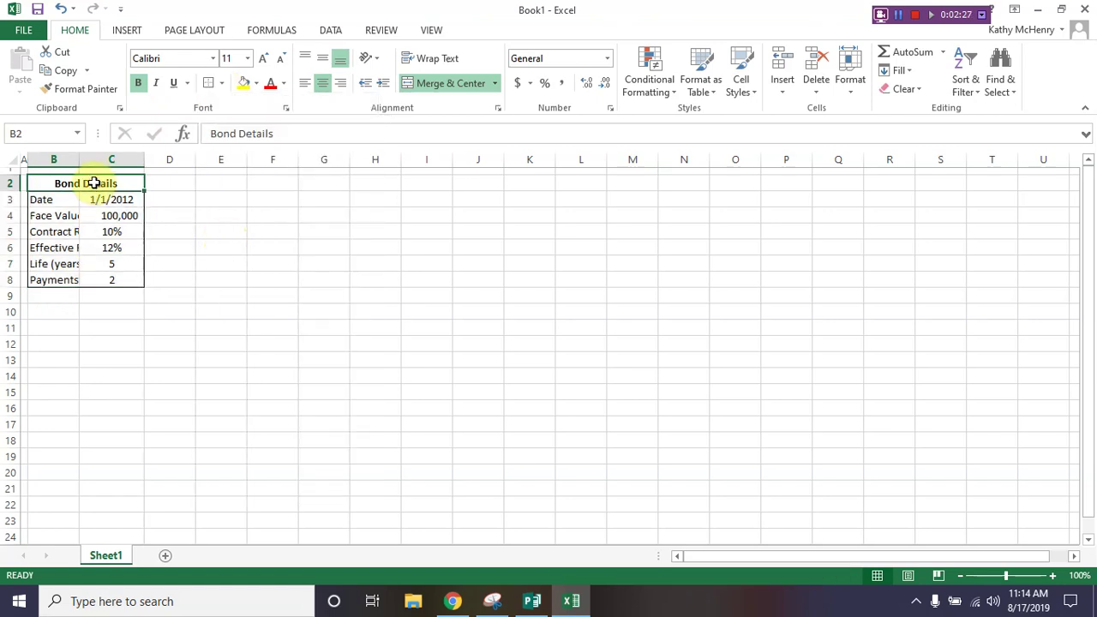
pyautogui.click(210, 84)
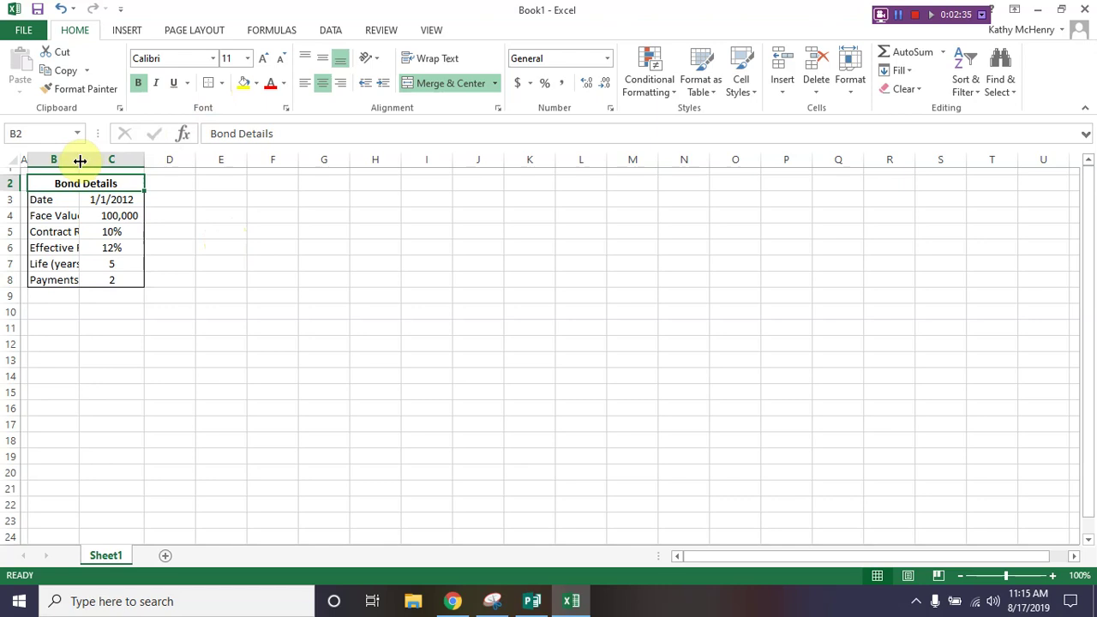
pyautogui.doubleClick(78, 159)
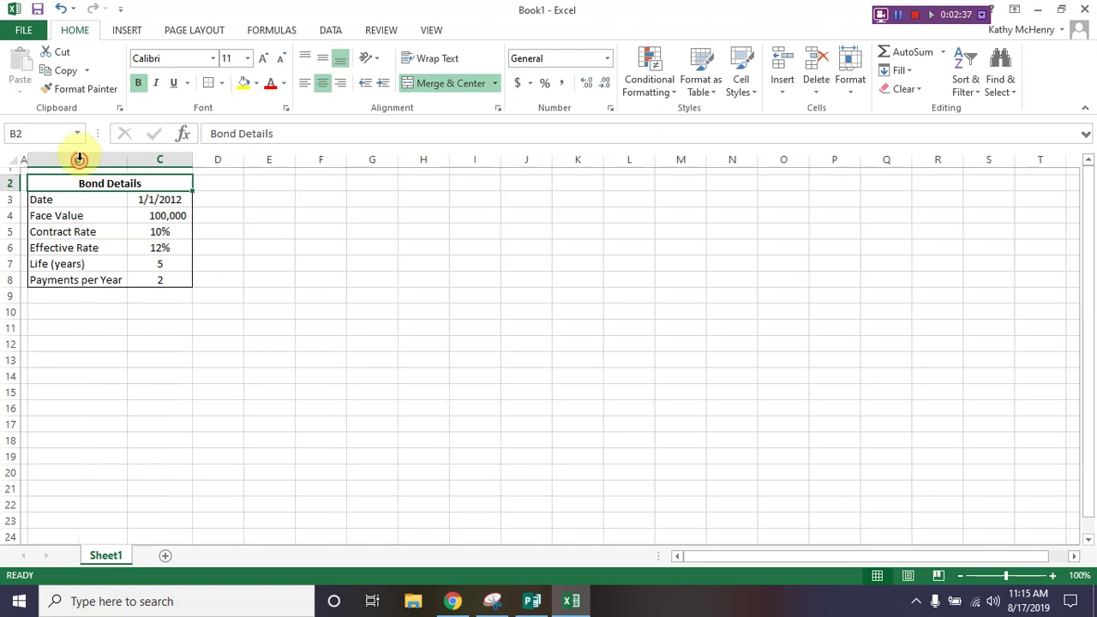
# Step: Set column C's width to 12
pyautogui.rightClick(145, 160)
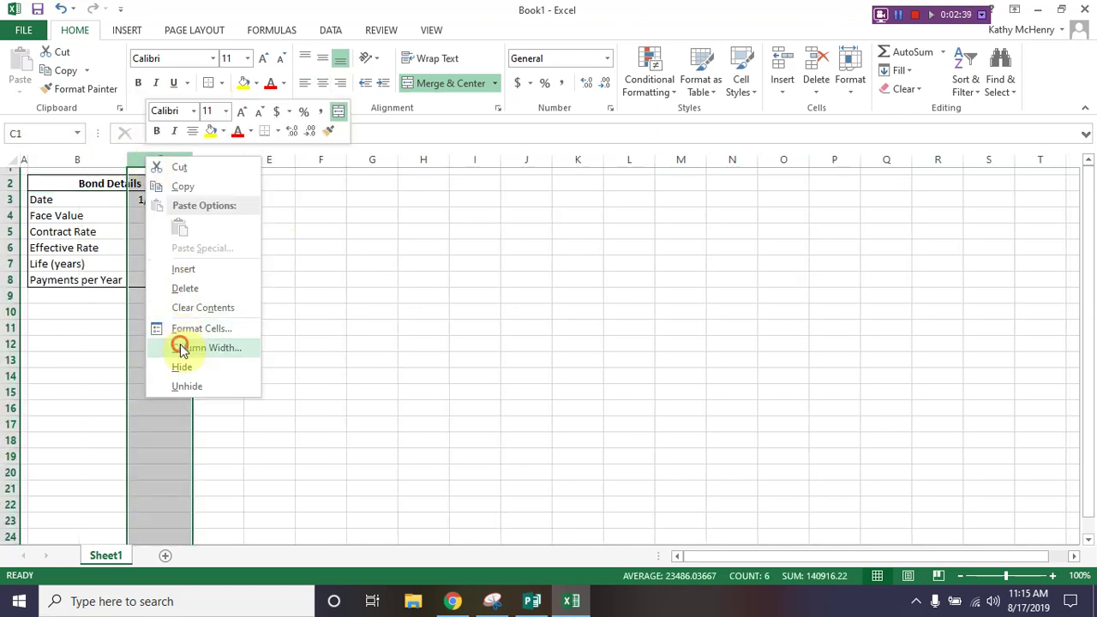
pyautogui.click(182, 347)
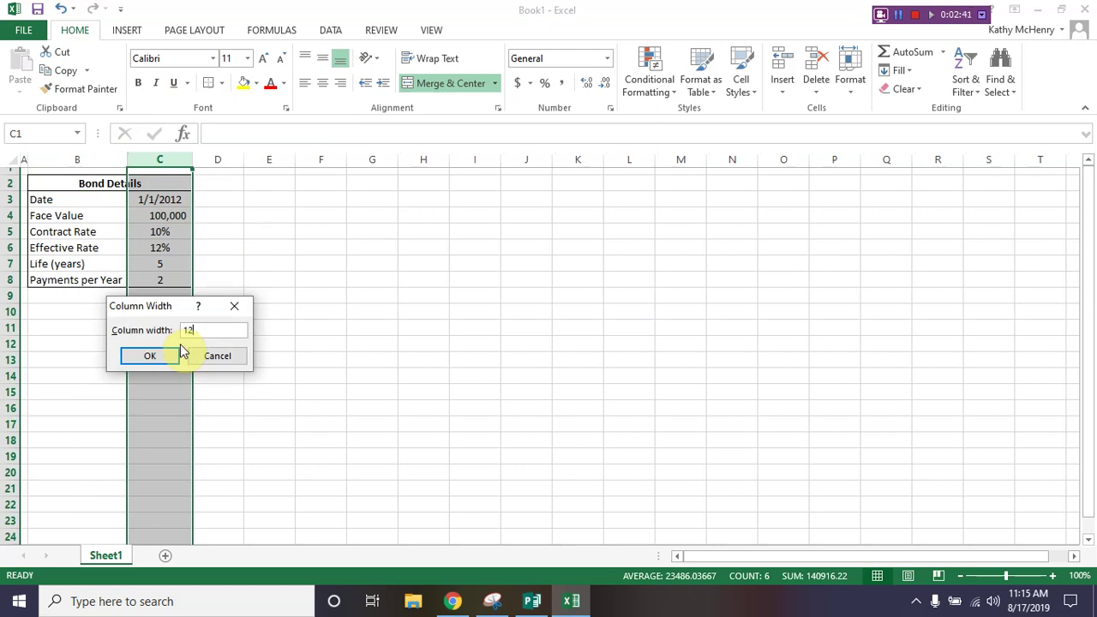
pyautogui.write('12')
pyautogui.click(179, 347)
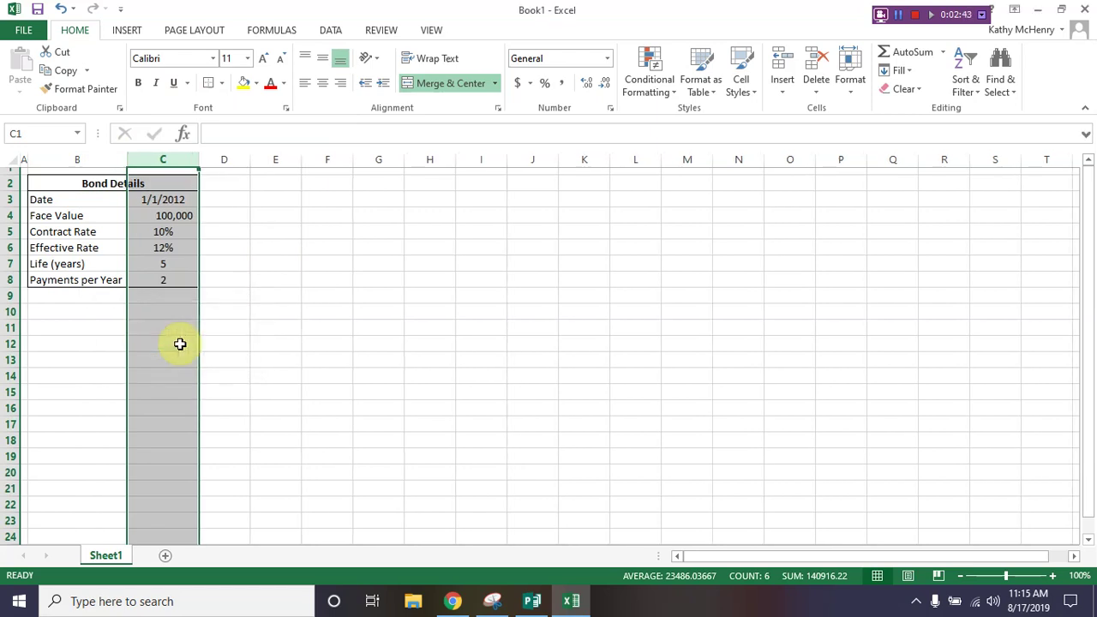
# Step: Merge and centre cells B10:C10
pyautogui.click(85, 310)
pyautogui.moveTo(84, 310); pyautogui.dragTo(155, 313)
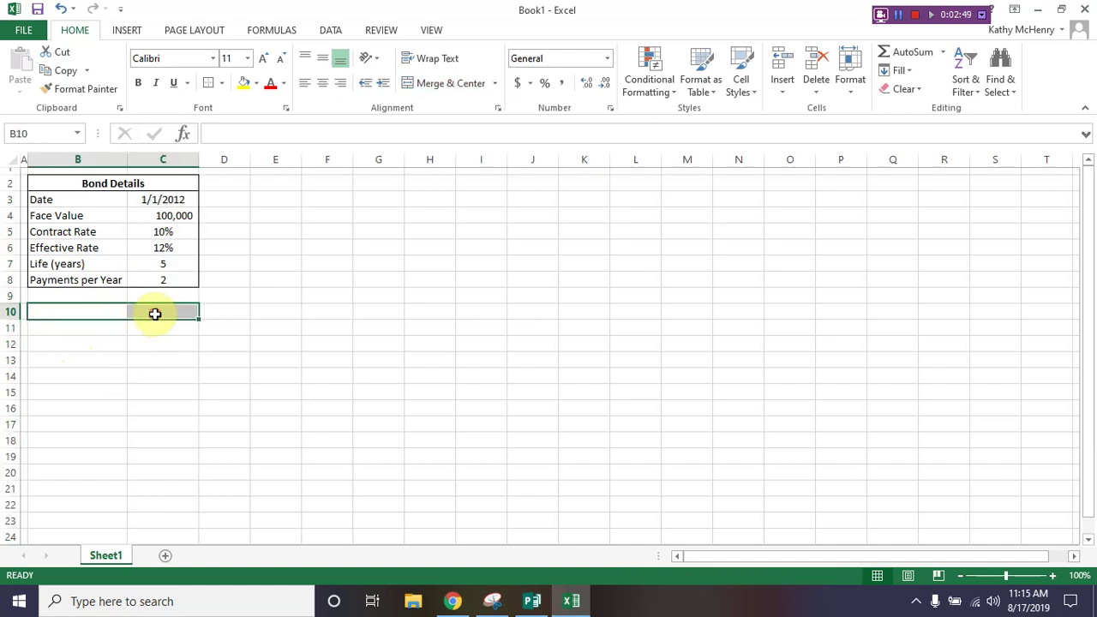
pyautogui.click(439, 82)
# Step: Give B10 an outline border and bold, then enter 'Bond Calculations'
pyautogui.click(210, 83)
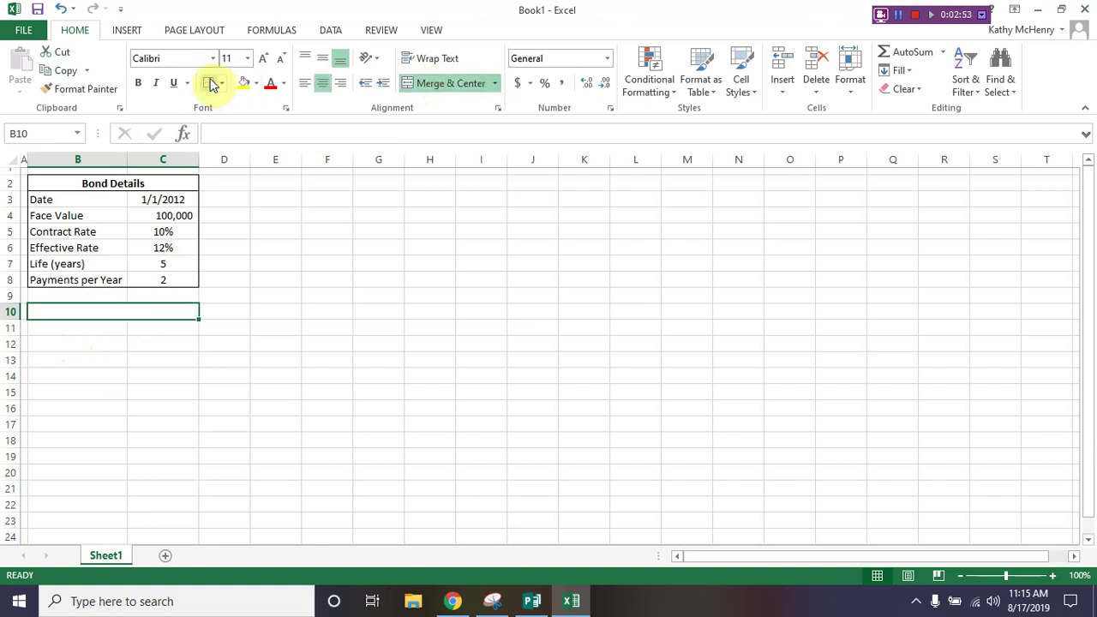
pyautogui.click(140, 85)
pyautogui.write('Bond Caluc')
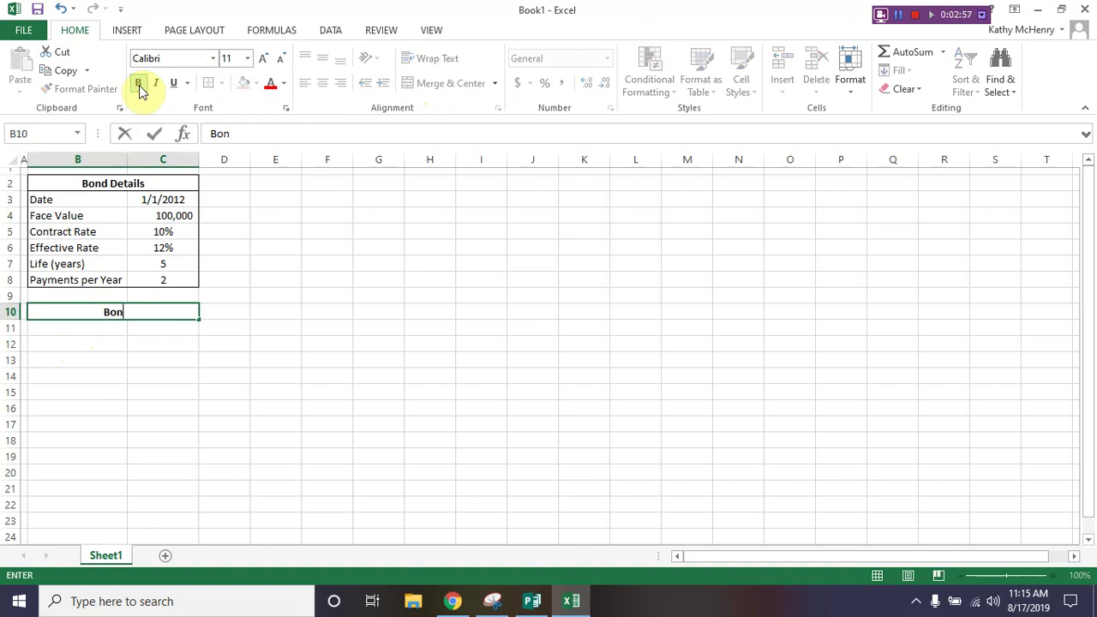
pyautogui.press('BackSpace')
pyautogui.press('BackSpace')
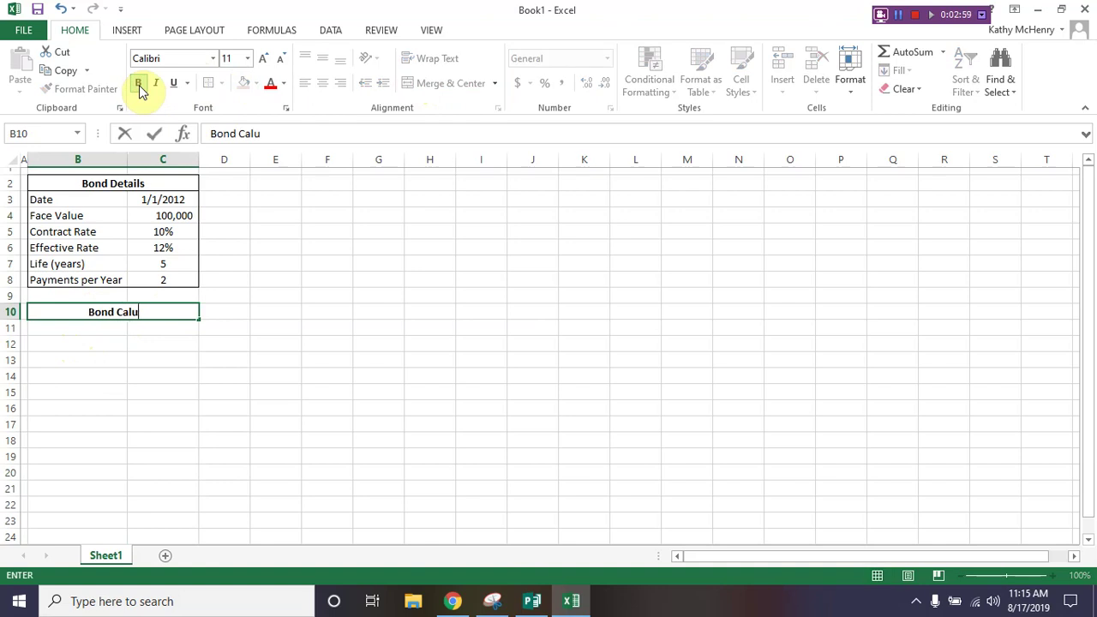
pyautogui.write('culations')
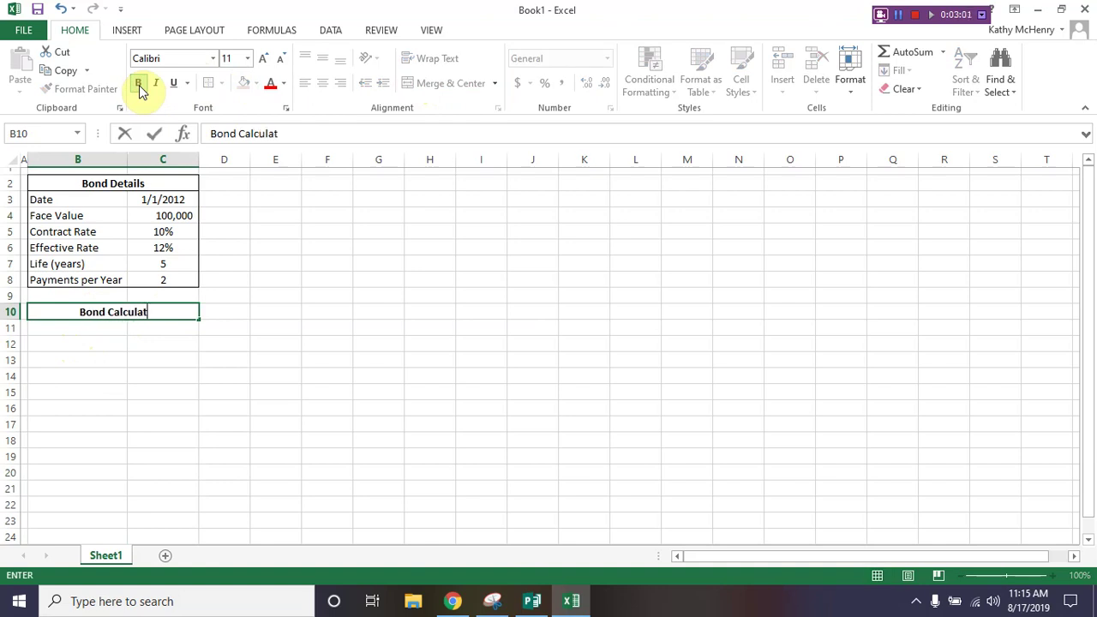
pyautogui.press('Return')
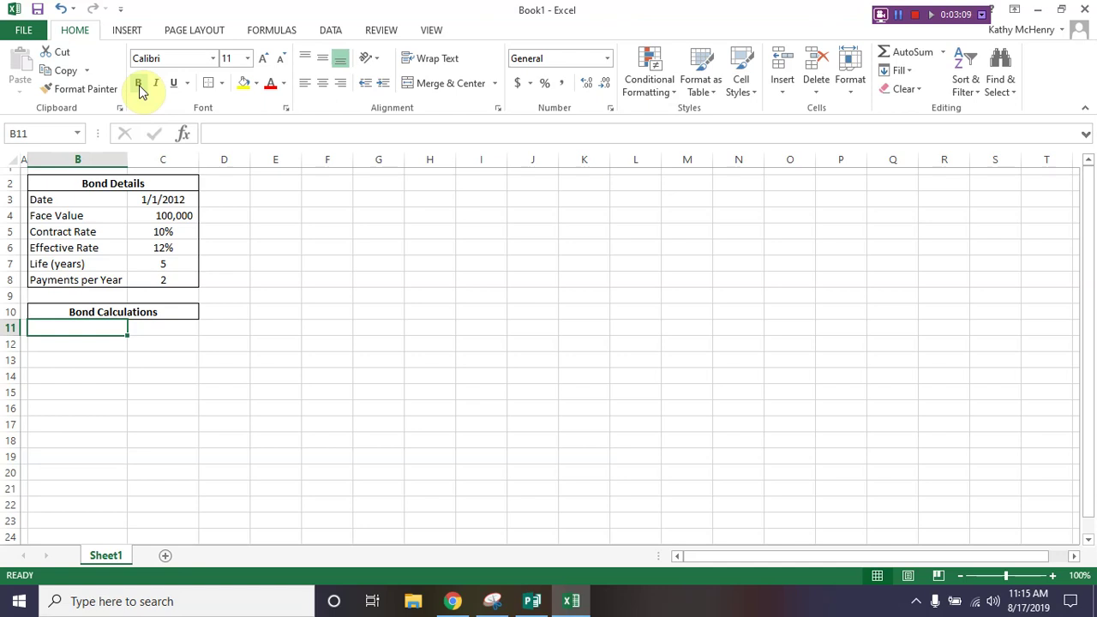
# Step: Enter the labels Present Value, Future Value and Payment in B11:B13
pyautogui.write('Present Value')
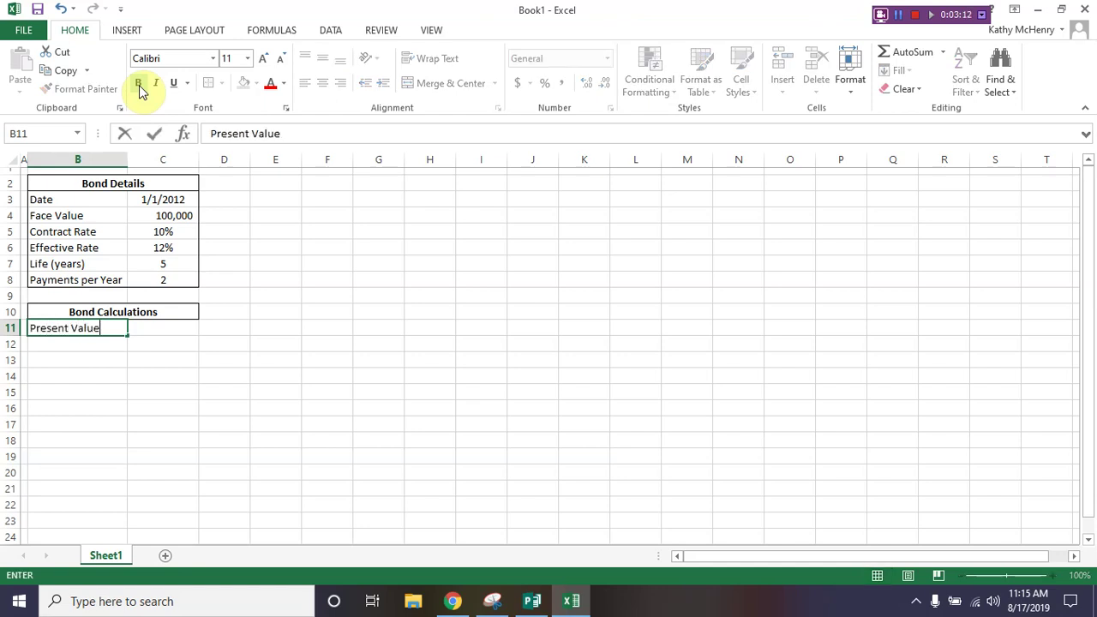
pyautogui.press('Return')
pyautogui.write('Future')
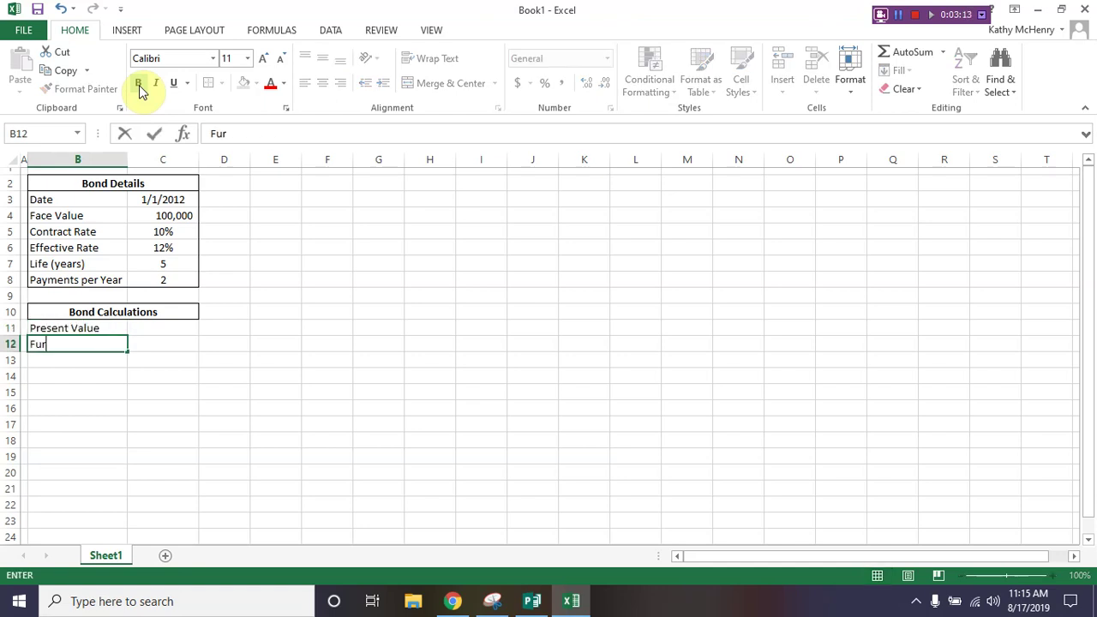
pyautogui.write(' Value')
pyautogui.press('Return')
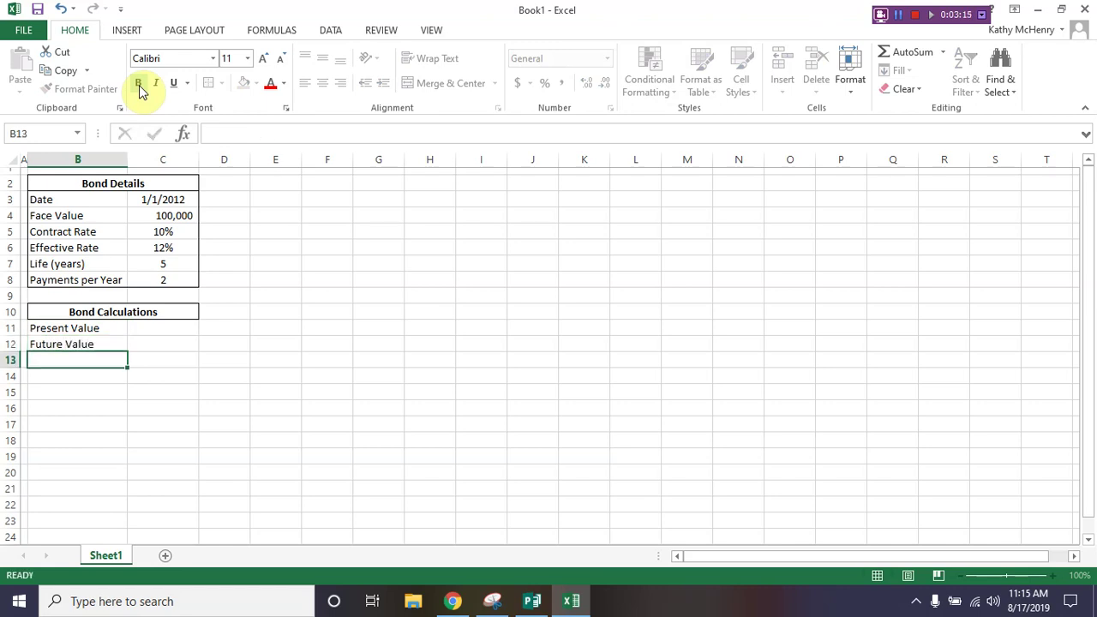
pyautogui.write('Payment')
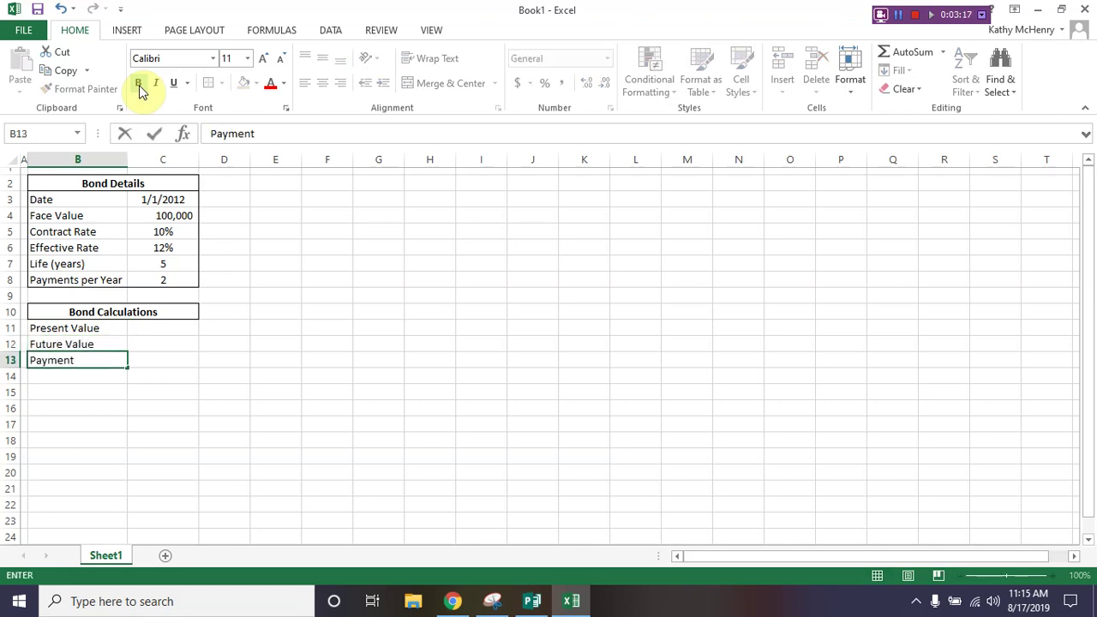
pyautogui.press('Return')
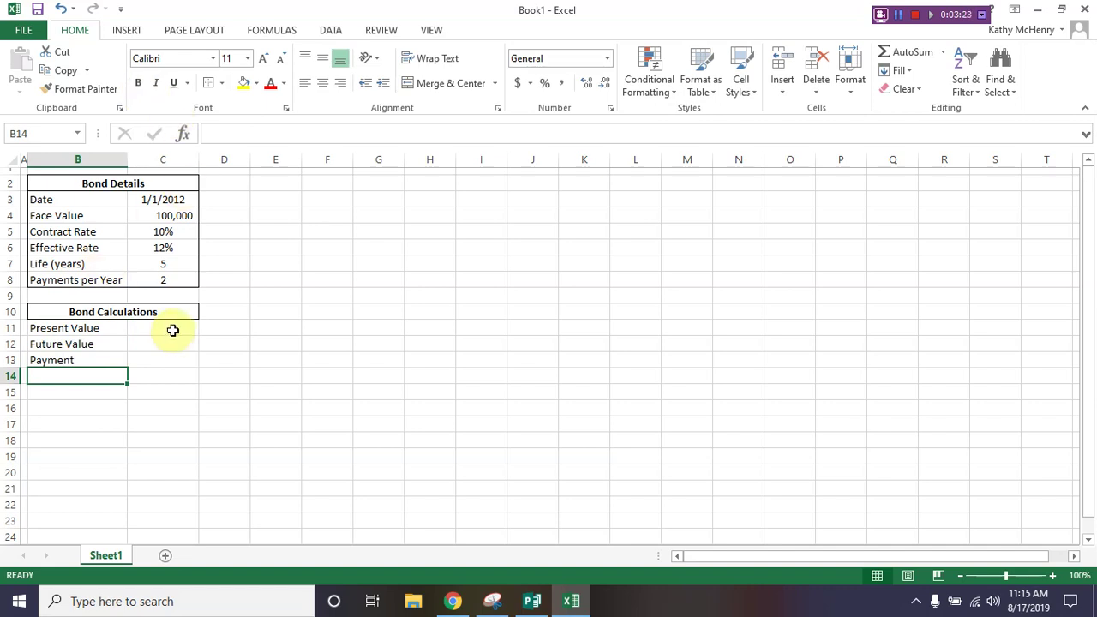
pyautogui.click(172, 330)
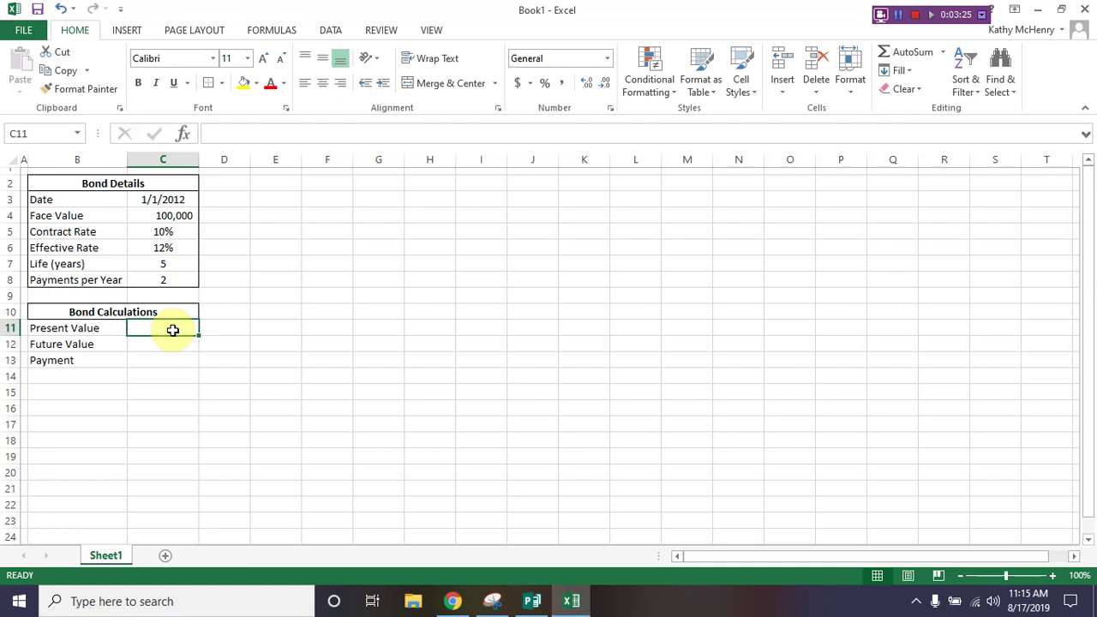
# Step: Enter =PV(C6/C8, C7*C8, -C4*C5/C8, -C4) in C11, giving $92,639.91
pyautogui.write('=pv')
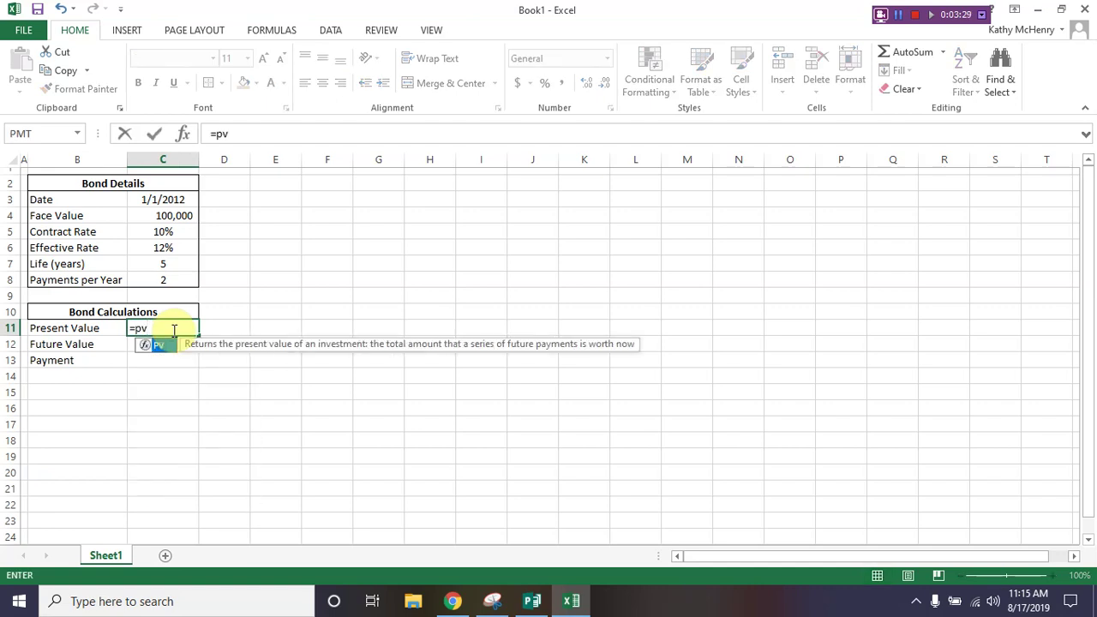
pyautogui.write('(')
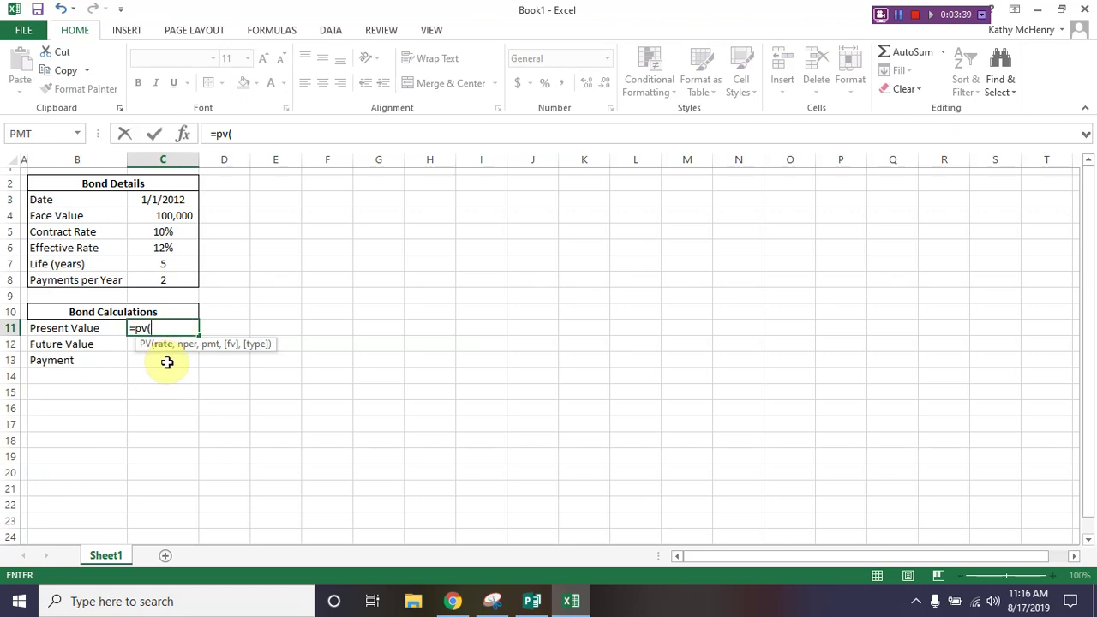
pyautogui.write('c')
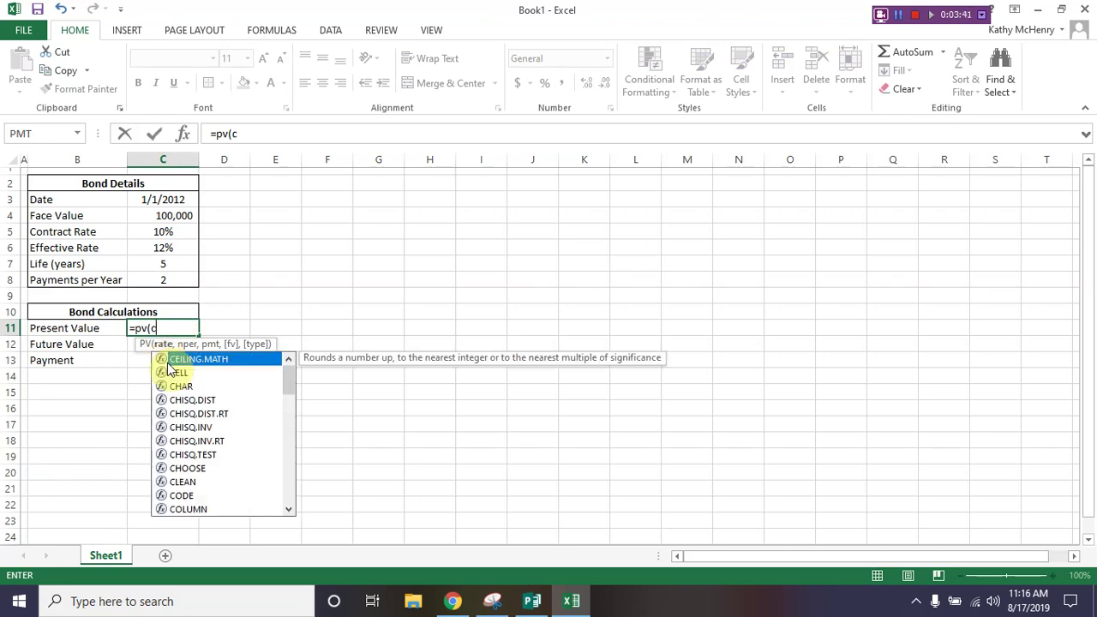
pyautogui.write('6/c8')
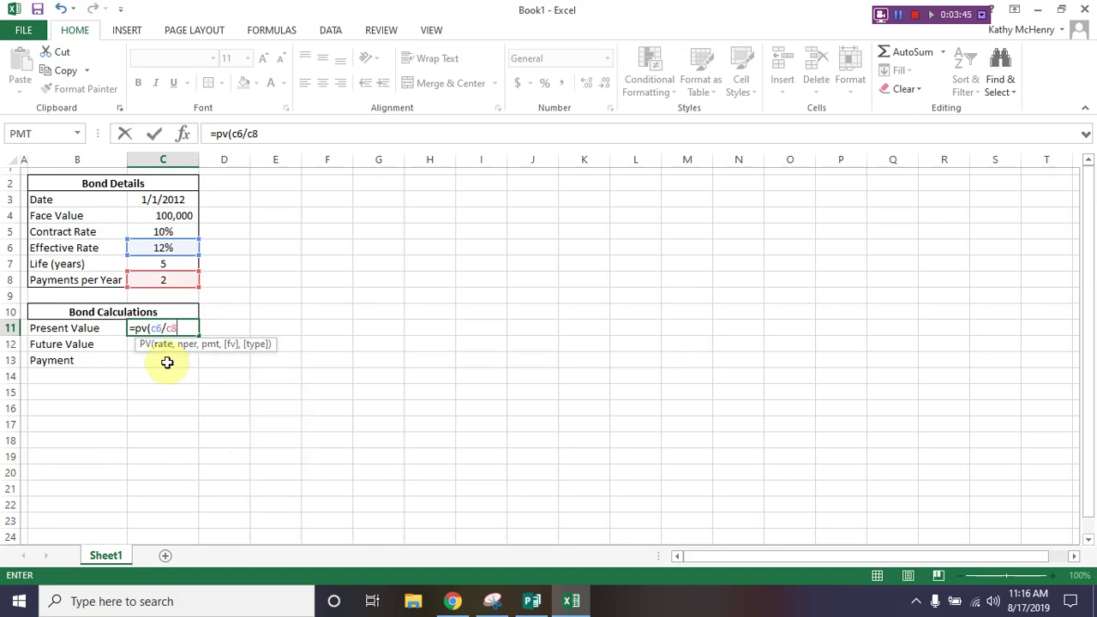
pyautogui.write(',')
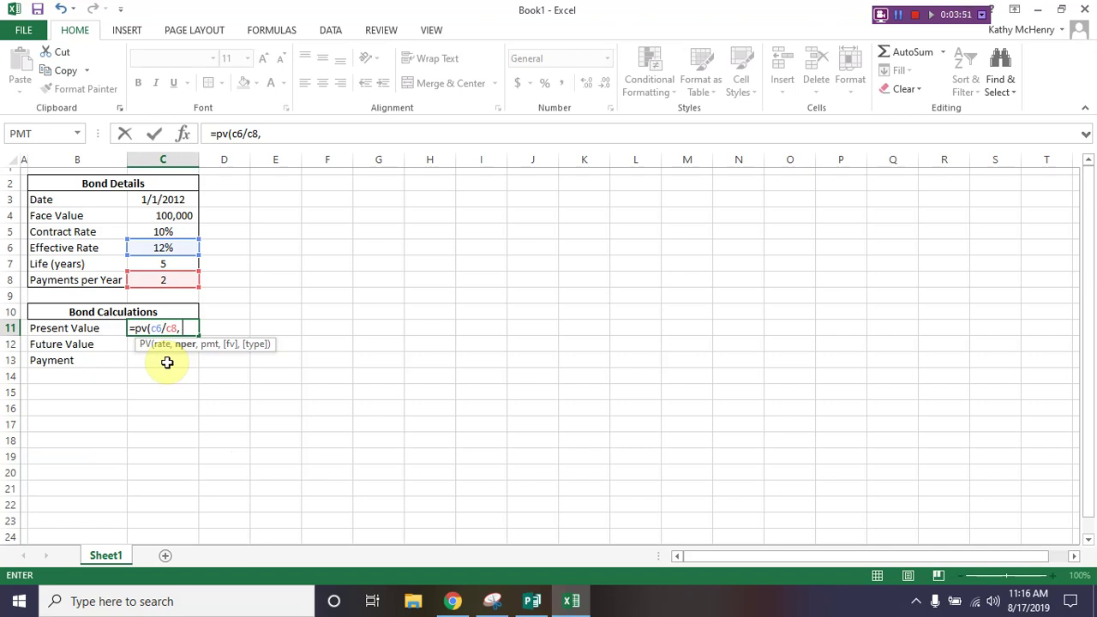
pyautogui.write('c7')
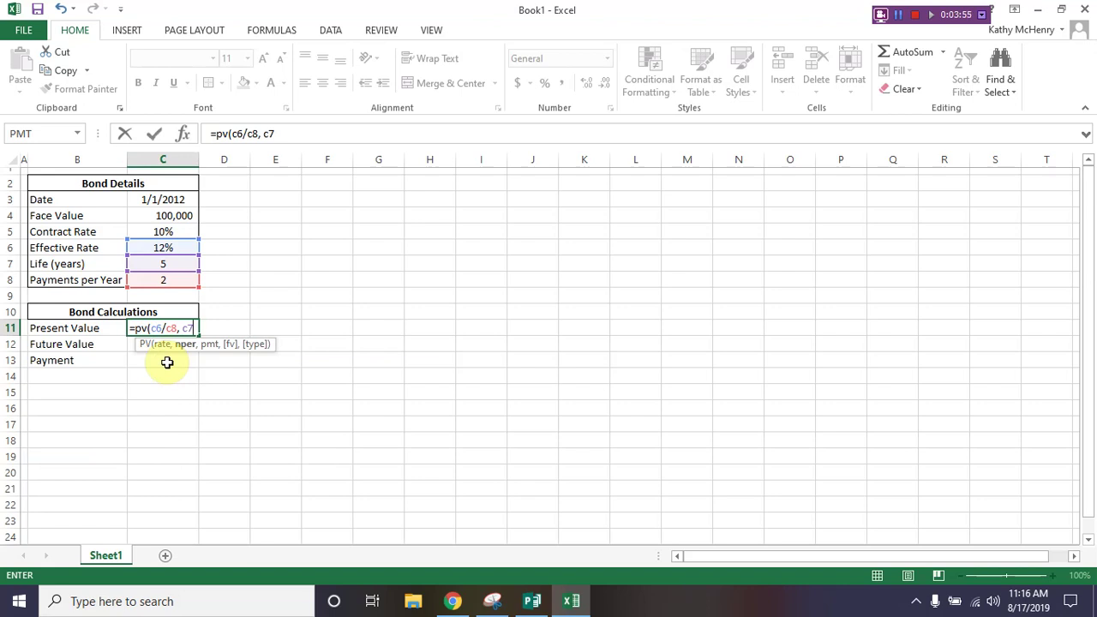
pyautogui.write('*c8')
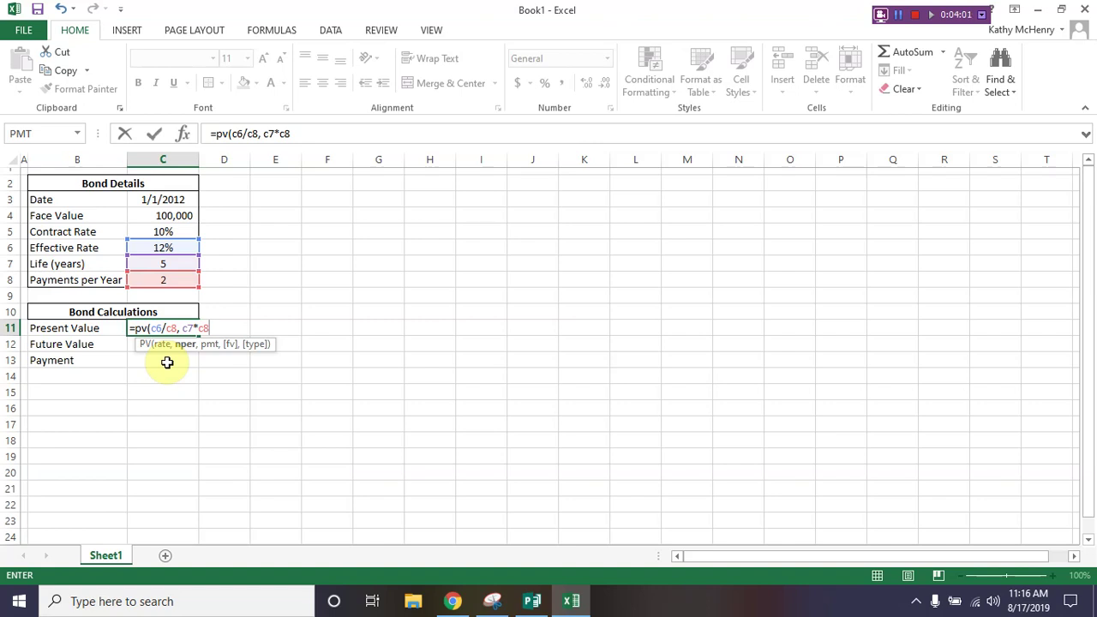
pyautogui.write(',')
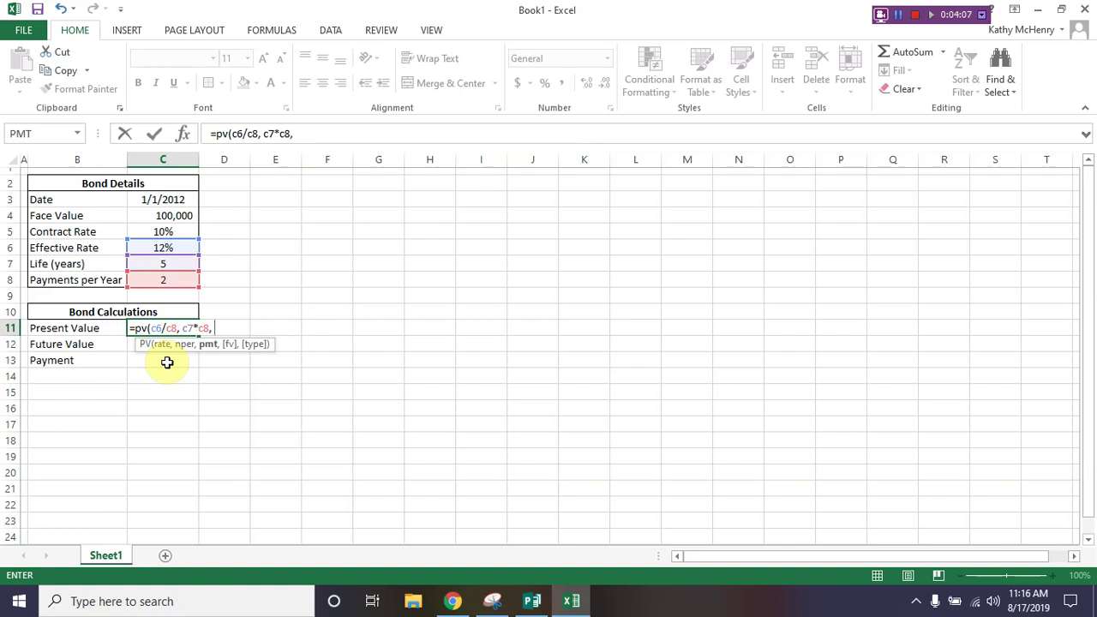
pyautogui.write('-c4')
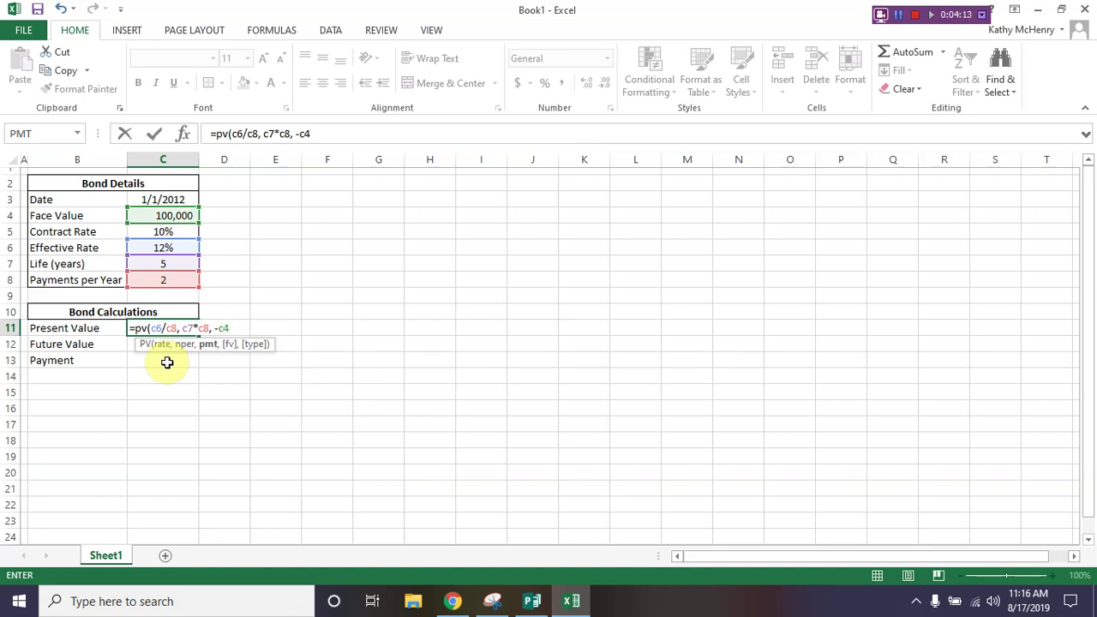
pyautogui.write('*c5')
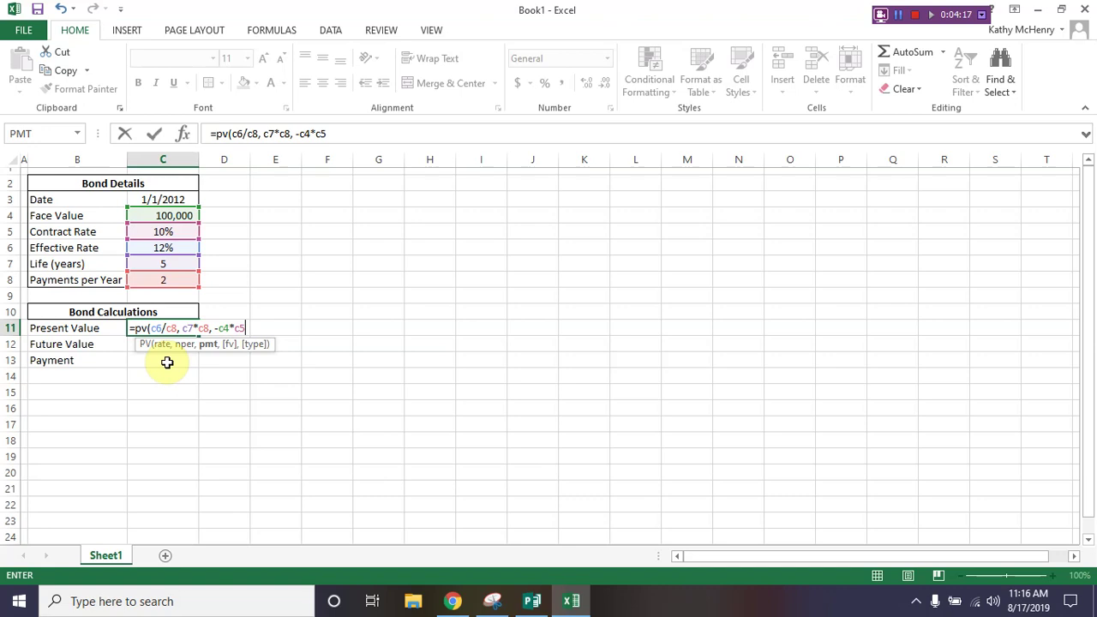
pyautogui.write('/c8')
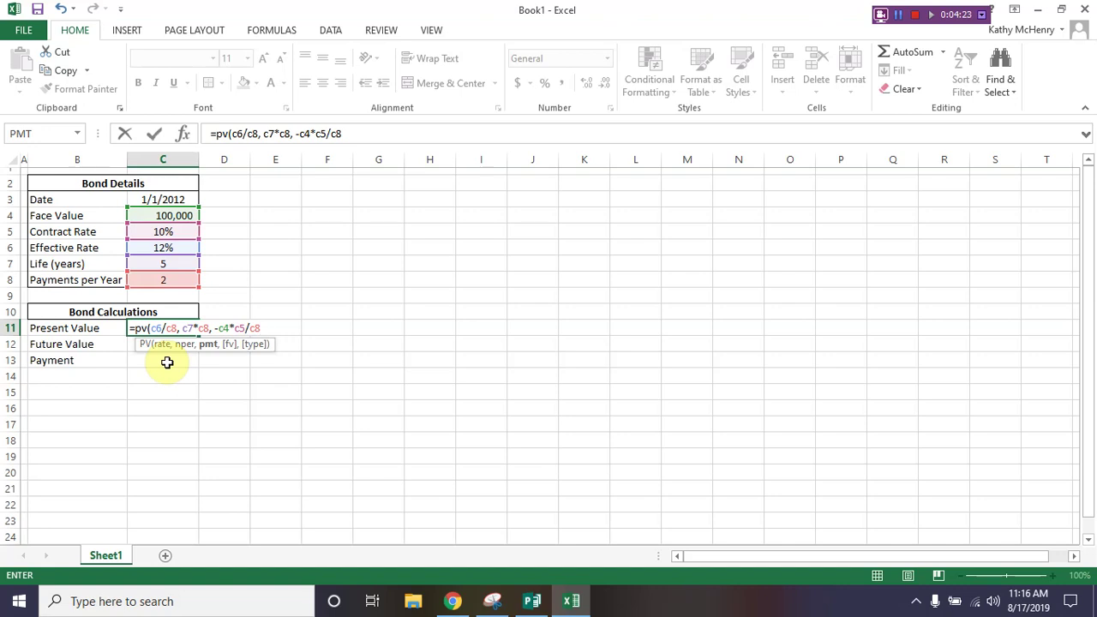
pyautogui.write(',')
pyautogui.write('-c4')
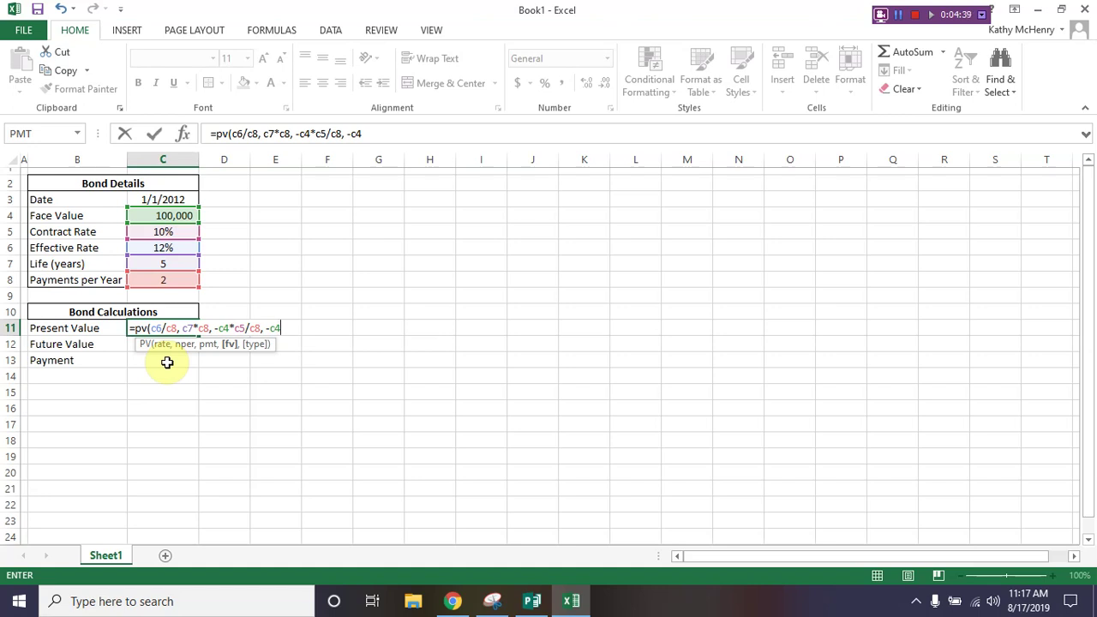
pyautogui.write(')')
pyautogui.press('Return')
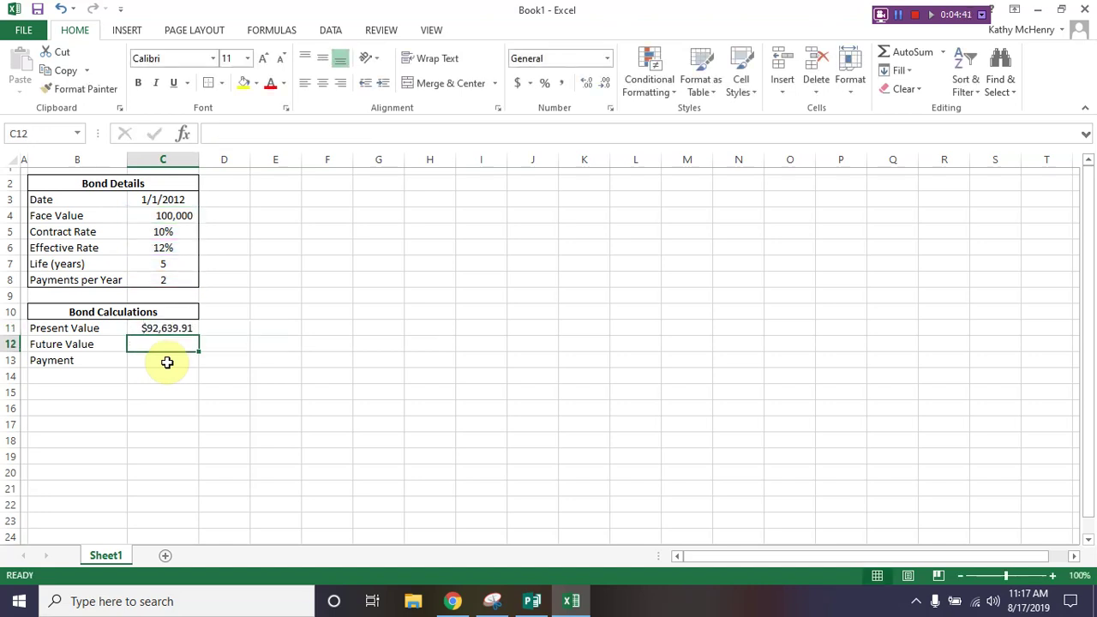
# Step: Recheck C11, then type =-FV(C6/C8, C7*C8, -C4*C5/C8, C11) into C12
pyautogui.press('Up')
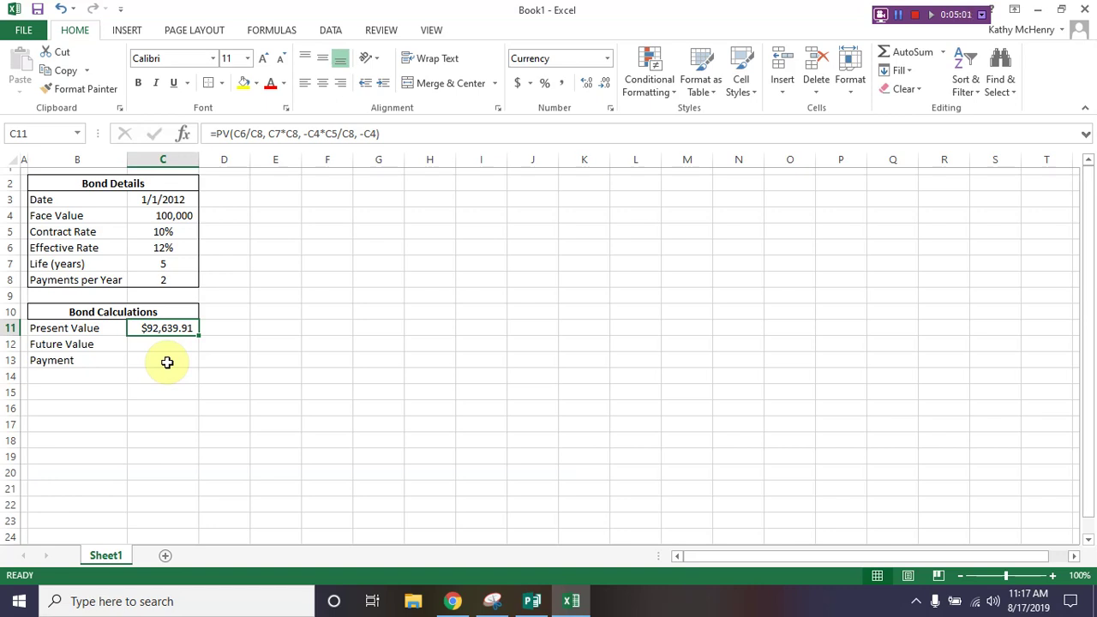
pyautogui.press('Down')
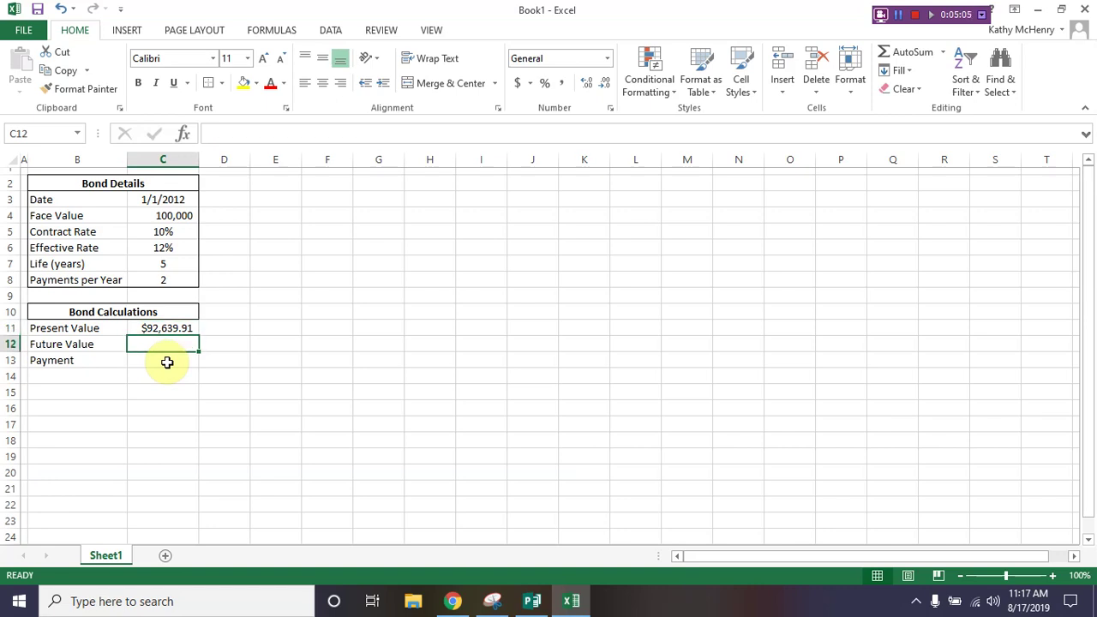
pyautogui.write('=')
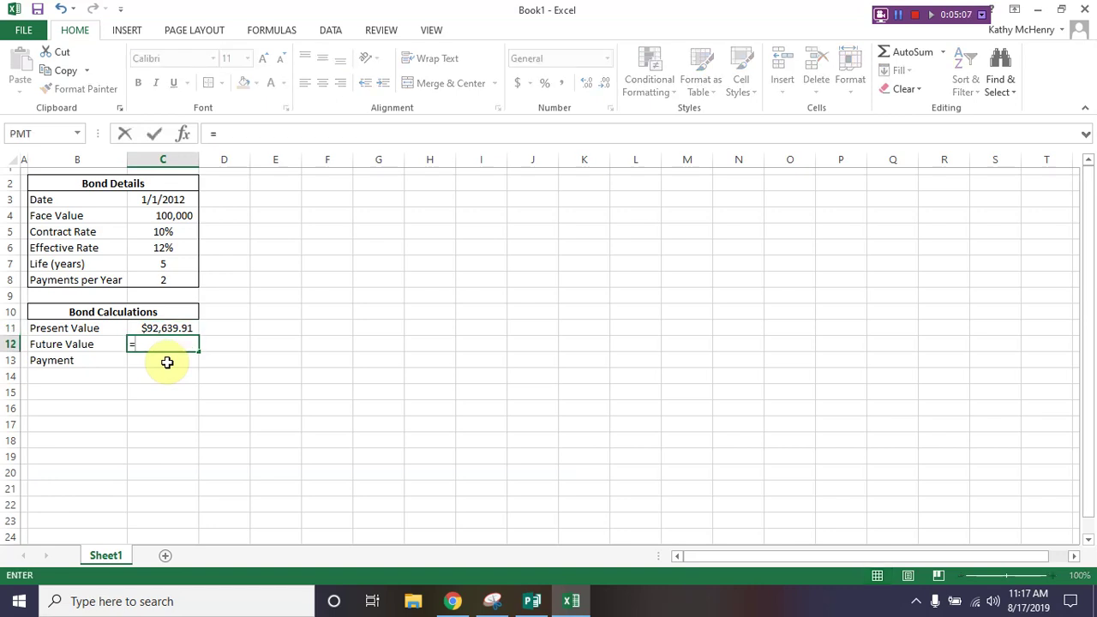
pyautogui.write('-fv(')
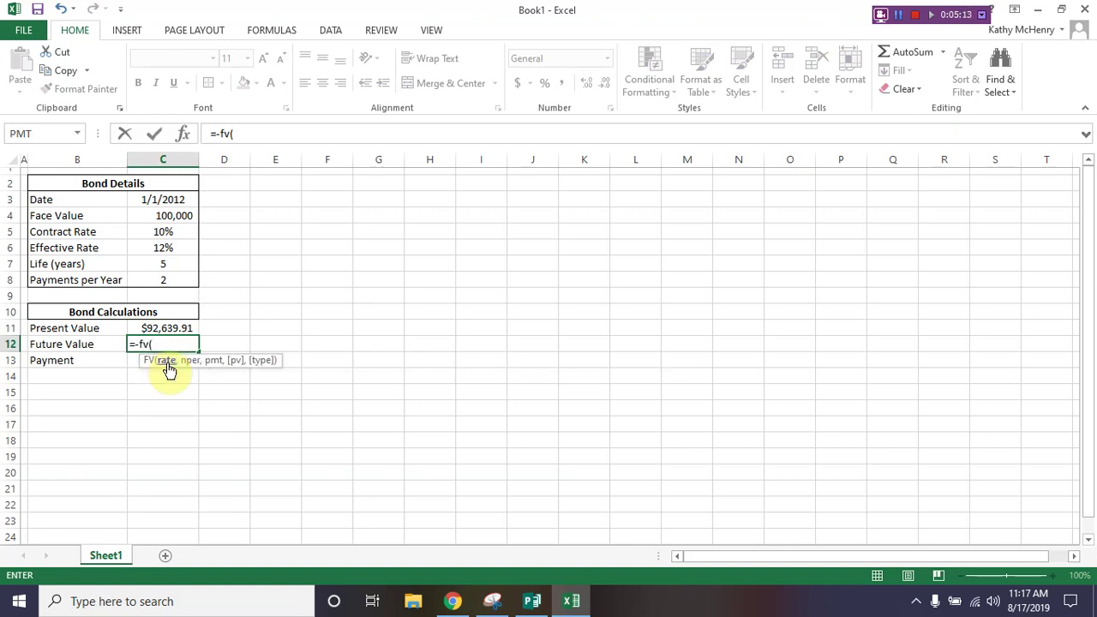
pyautogui.write('c6/c8')
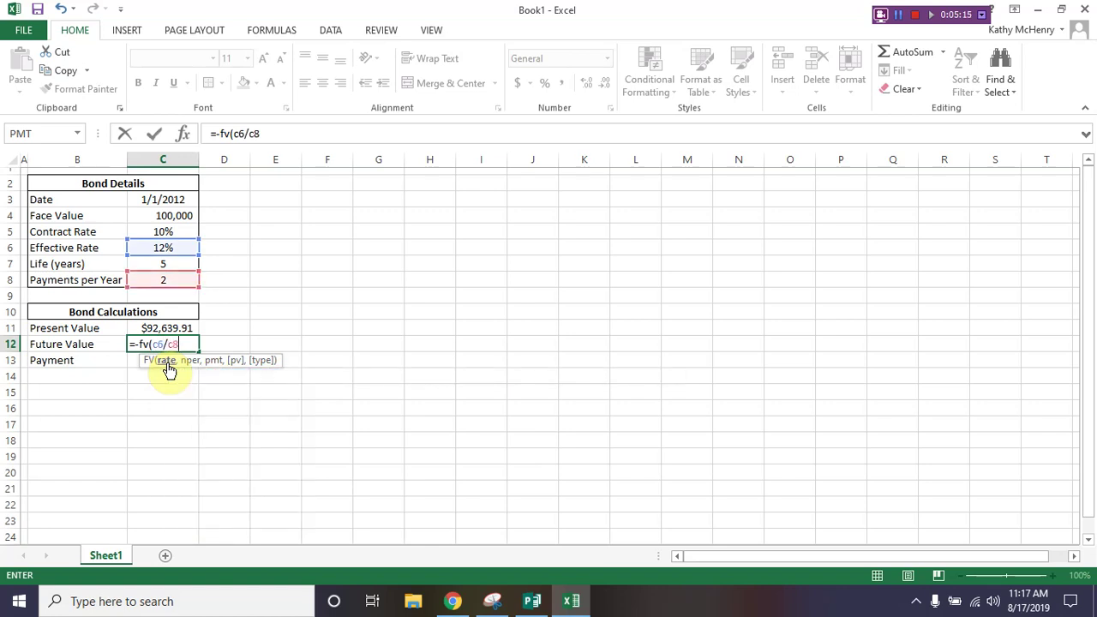
pyautogui.write(', c7*')
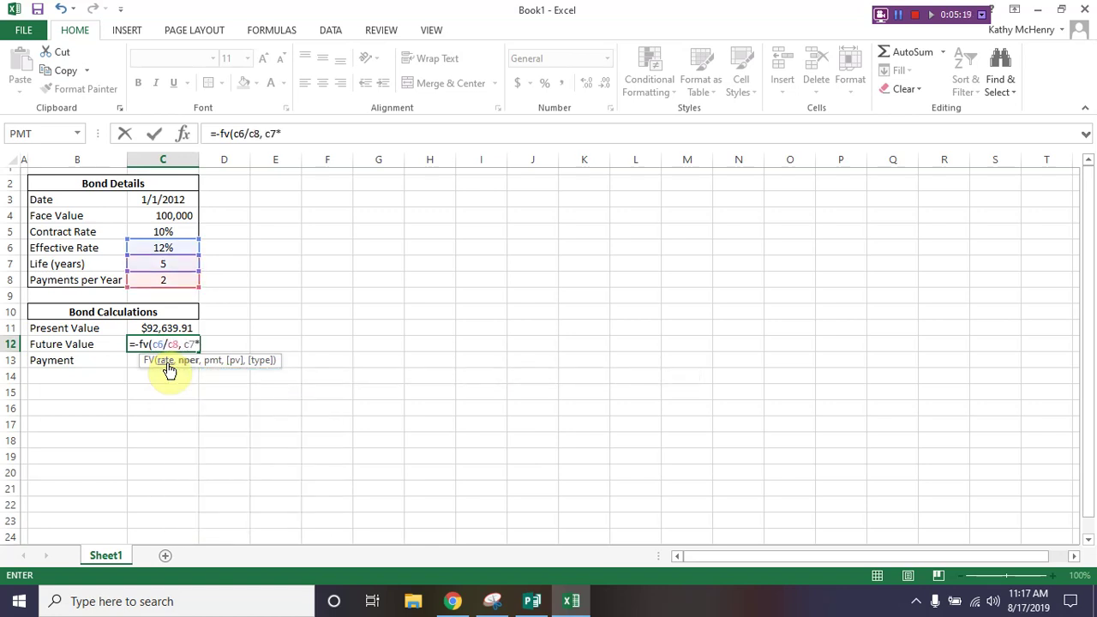
pyautogui.write('c8,')
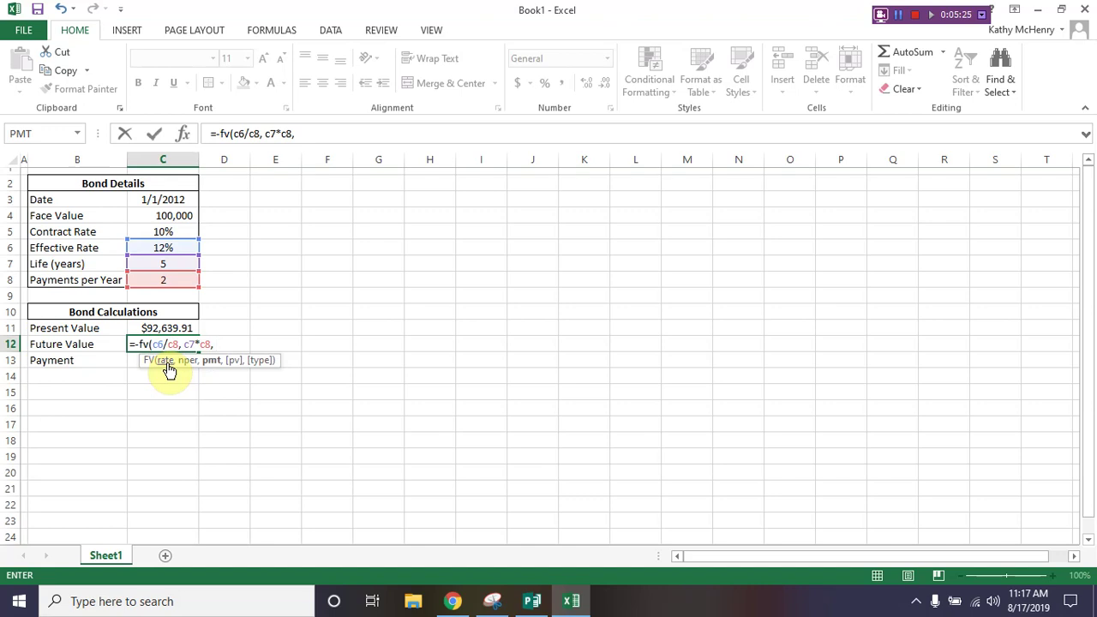
pyautogui.write(' -c4')
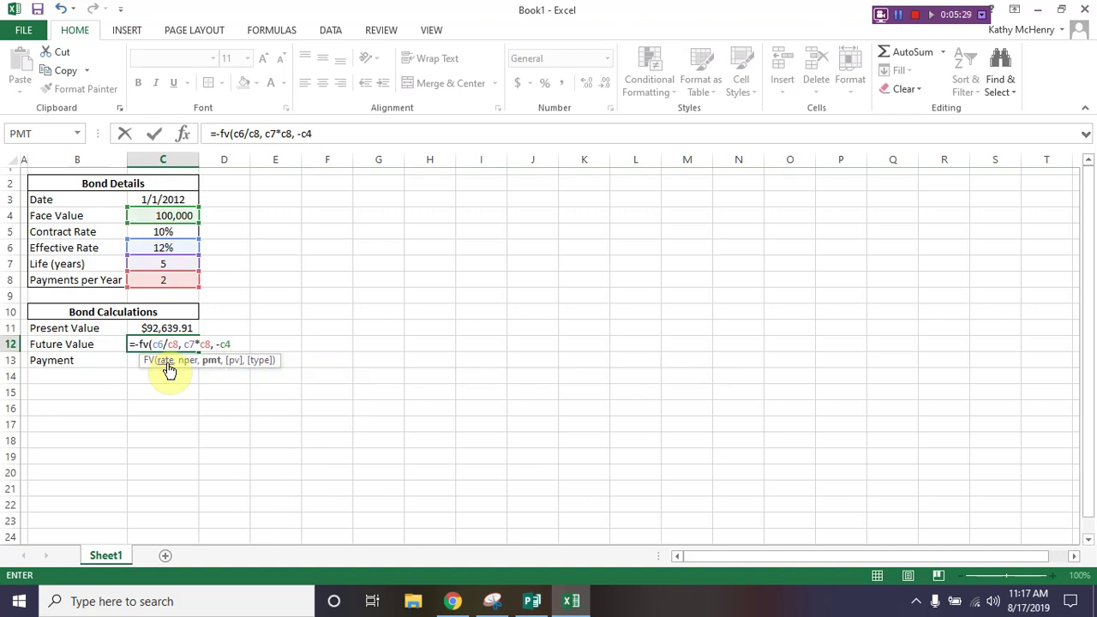
pyautogui.write('*c5')
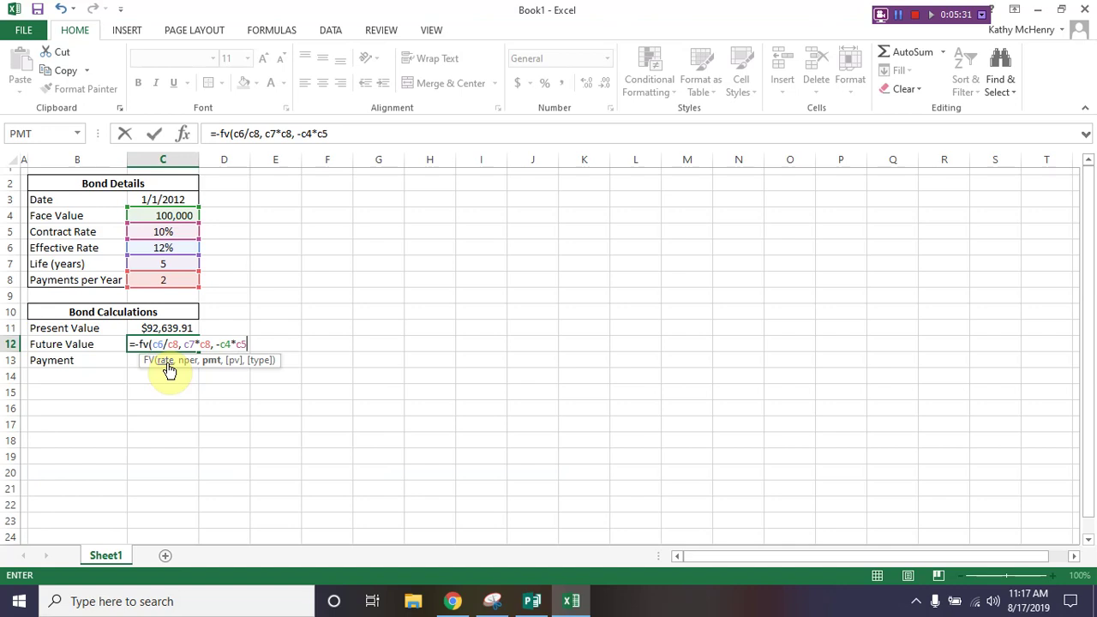
pyautogui.write('/c8, ')
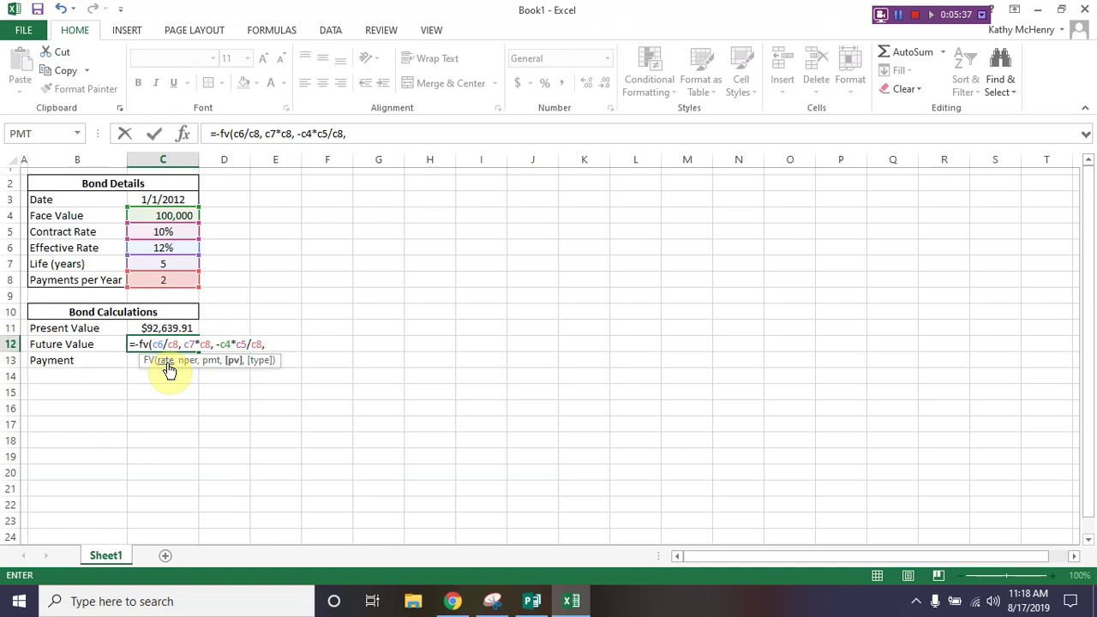
pyautogui.write('c11')
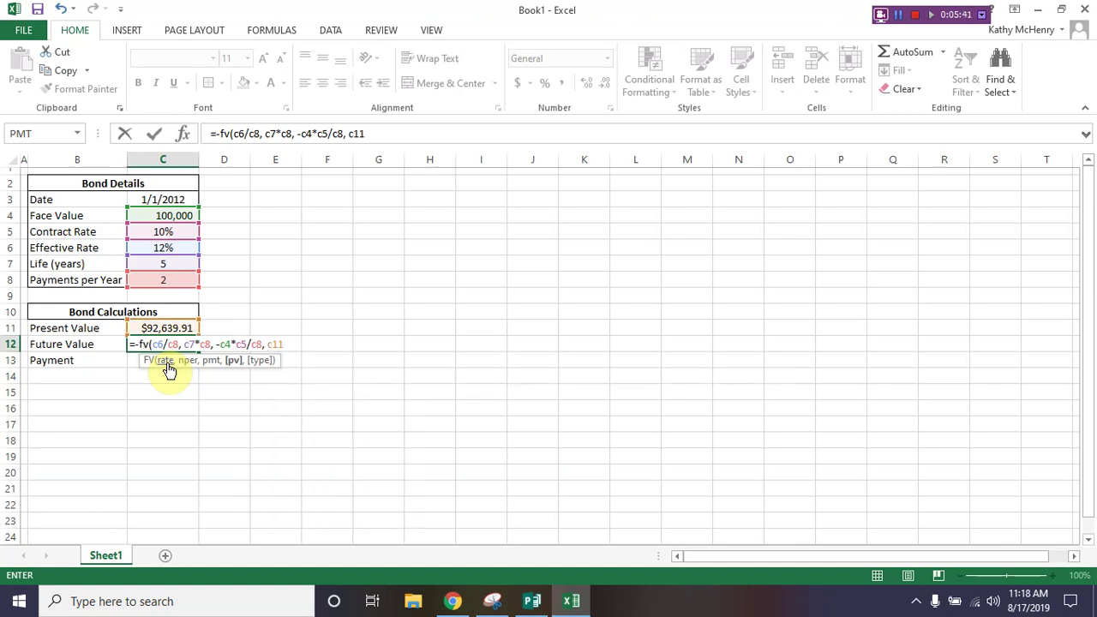
# Step: Commit the future value formula in C12, returning $100,000.00
pyautogui.press('Return')
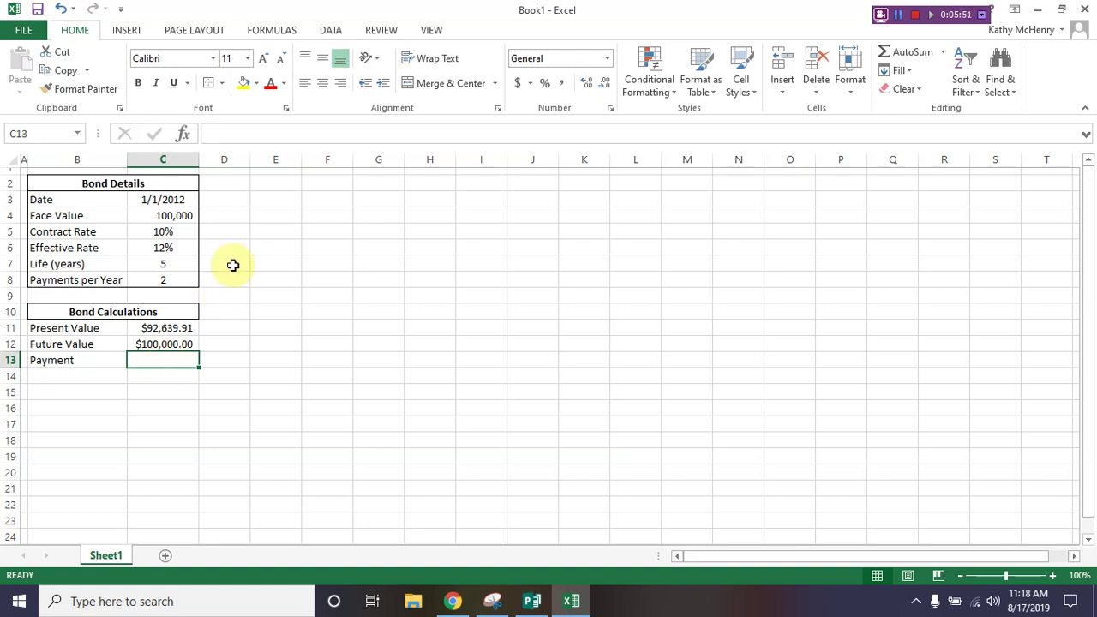
# Step: Open Insert Function for C13 and filter it to the Financial category
pyautogui.click(276, 33)
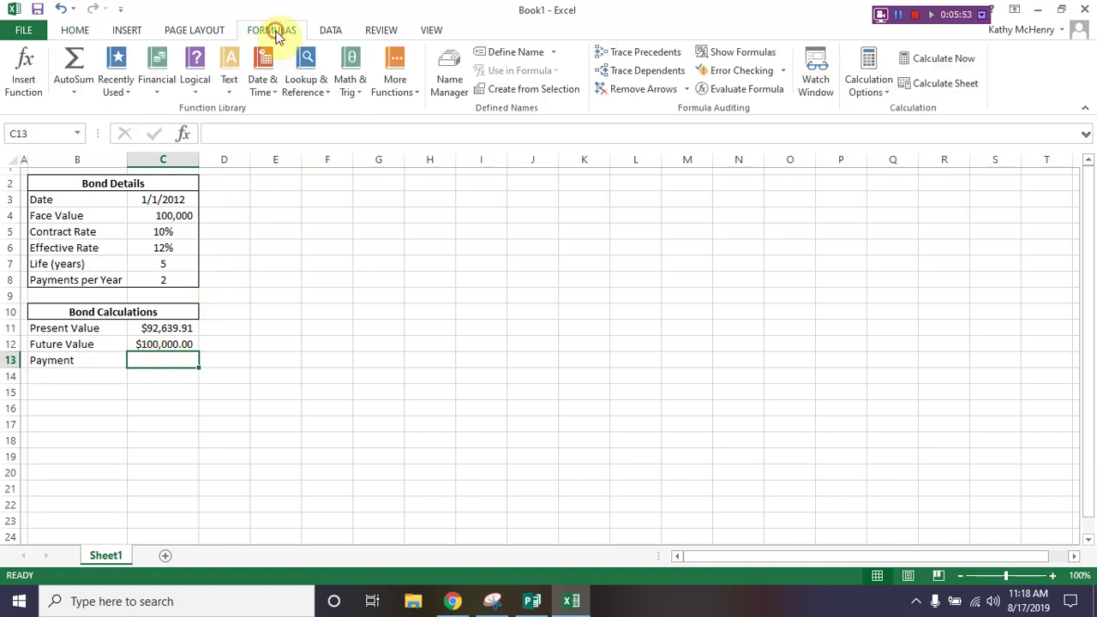
pyautogui.click(24, 90)
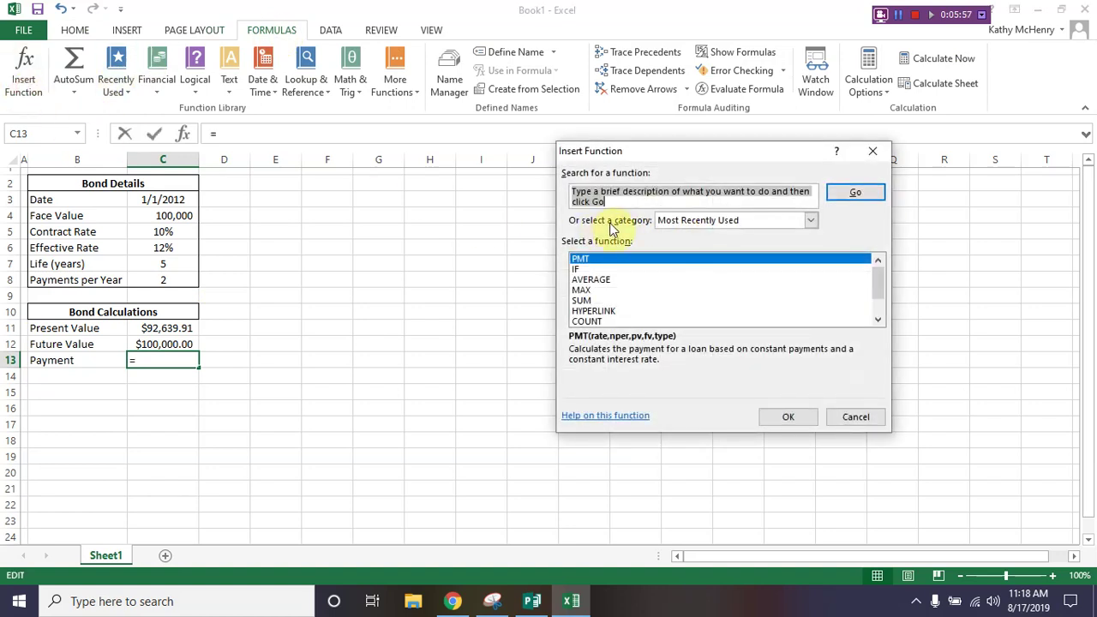
pyautogui.click(700, 224)
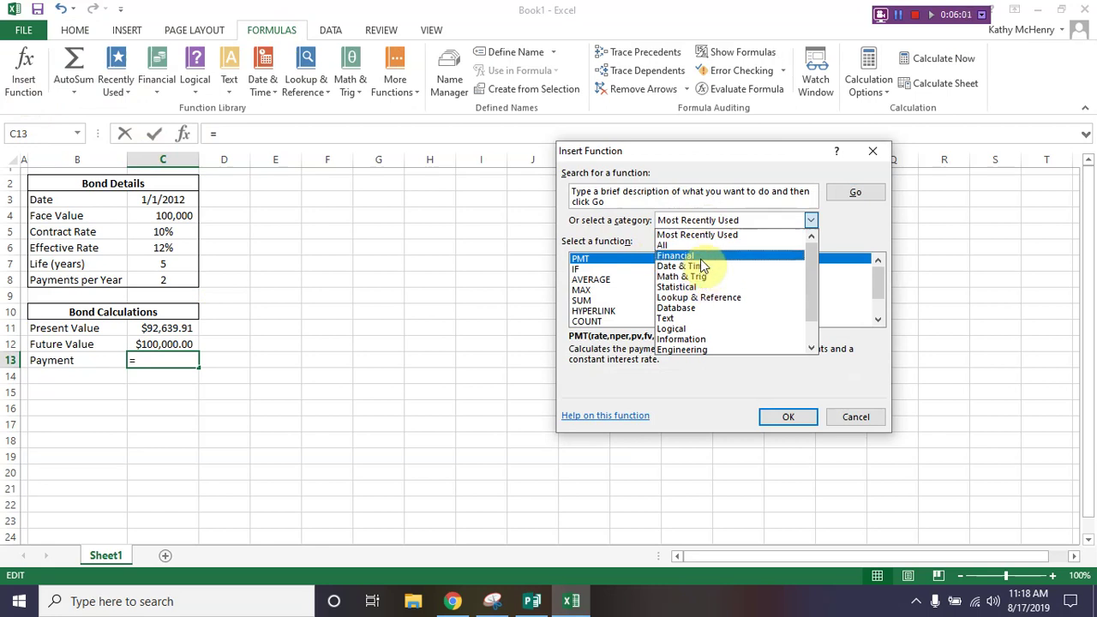
pyautogui.click(700, 257)
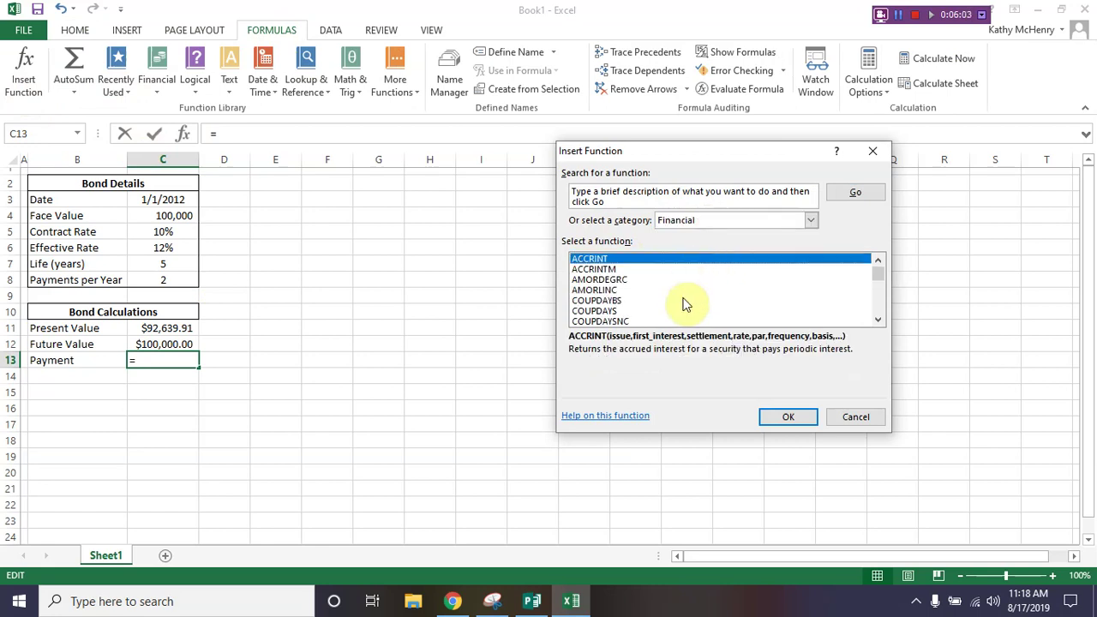
# Step: Pick PMT from the Financial functions list and confirm it
pyautogui.scroll(-3, 685, 305)
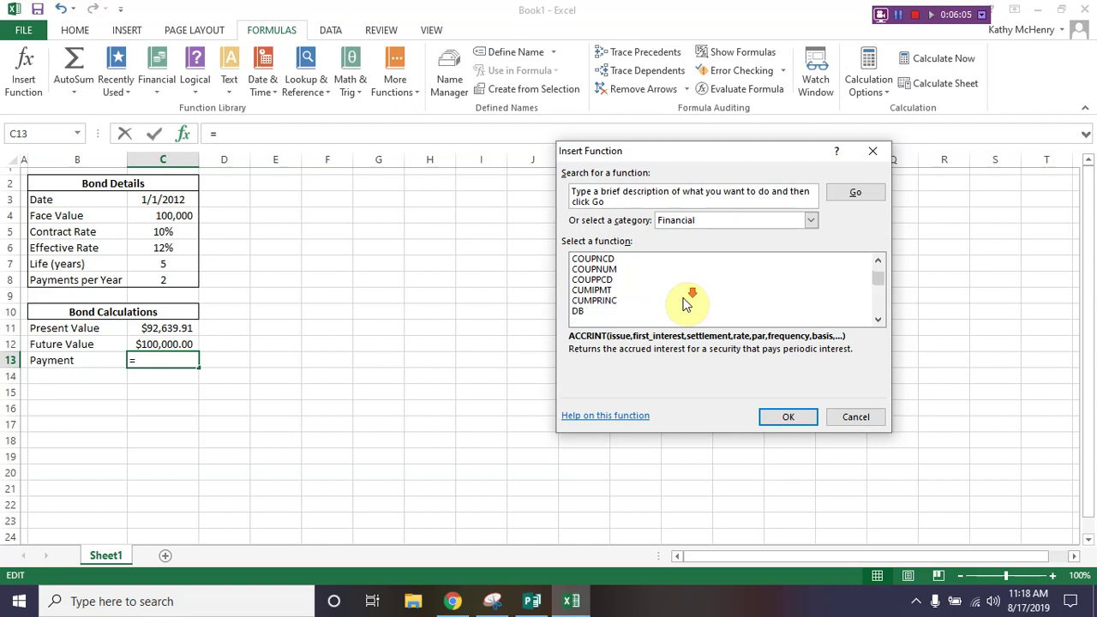
pyautogui.scroll(-3, 686, 304)
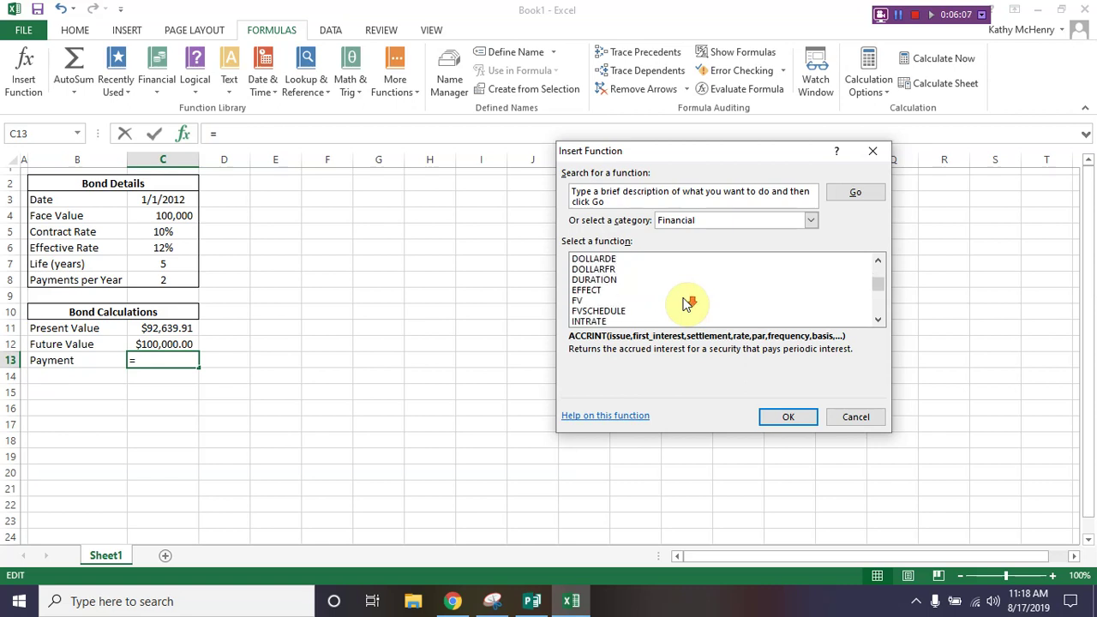
pyautogui.scroll(-1, 686, 304)
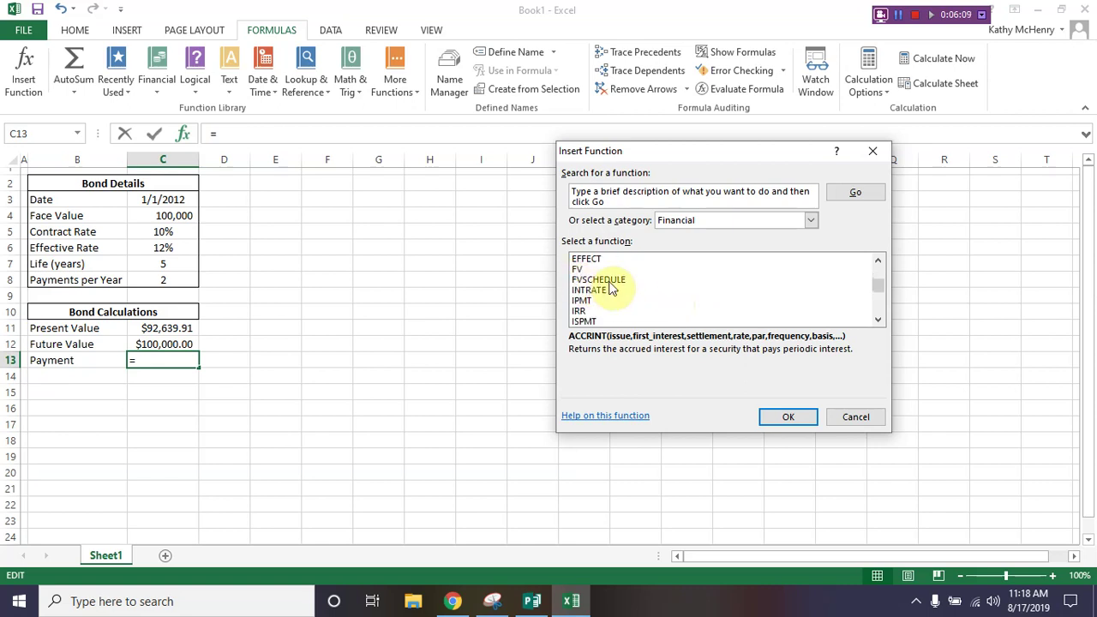
pyautogui.scroll(-3, 654, 288)
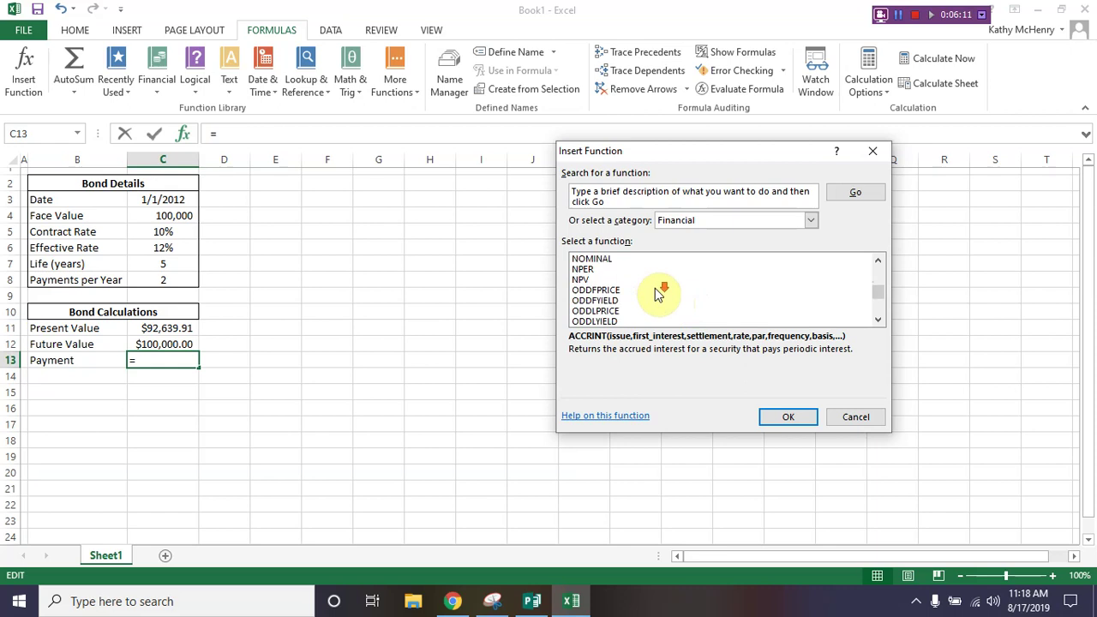
pyautogui.scroll(-1, 657, 291)
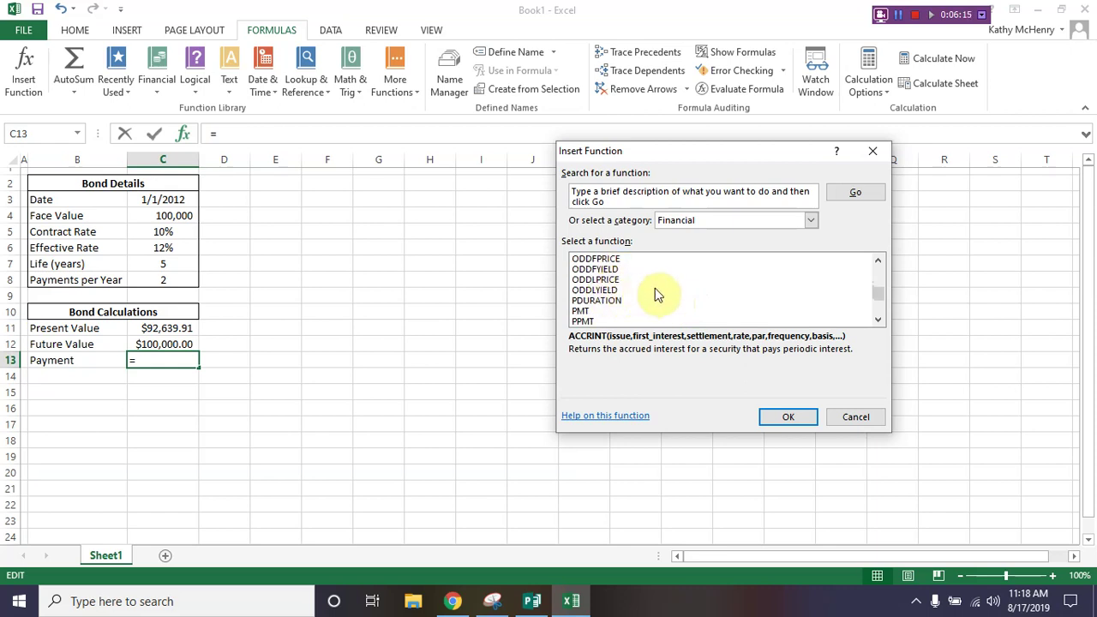
pyautogui.scroll(-3, 654, 292)
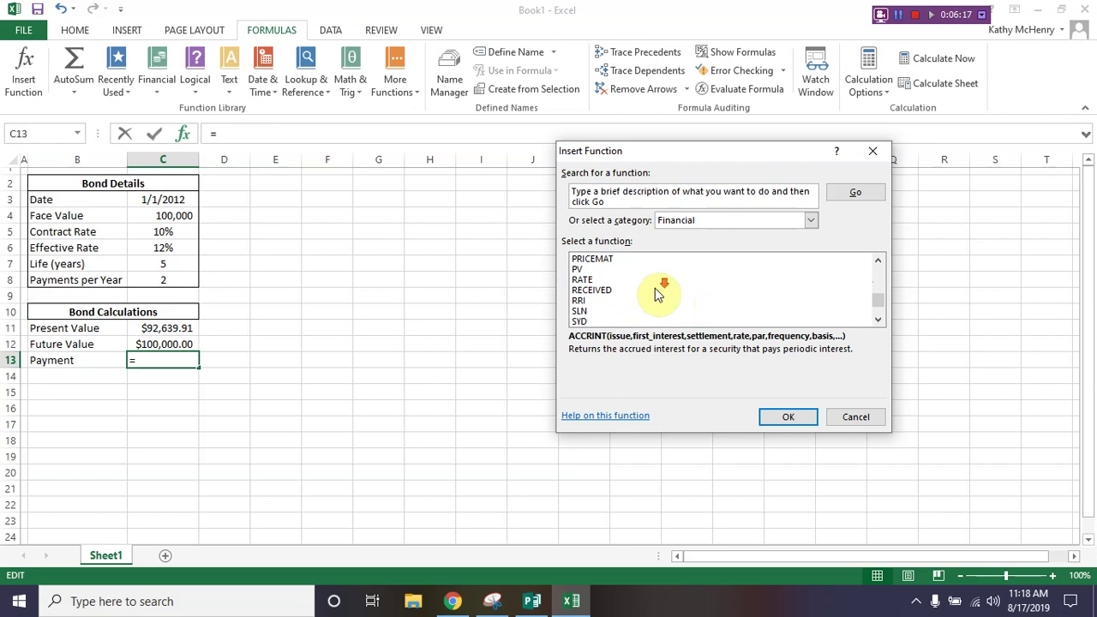
pyautogui.scroll(-3, 656, 294)
pyautogui.scroll(5, 657, 294)
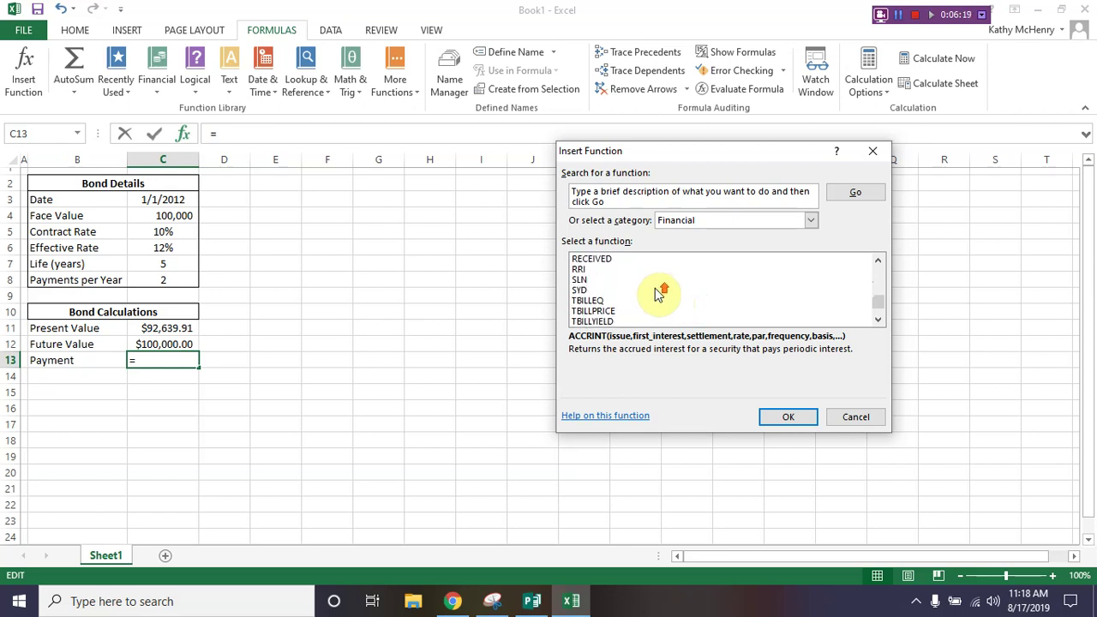
pyautogui.scroll(-1, 657, 294)
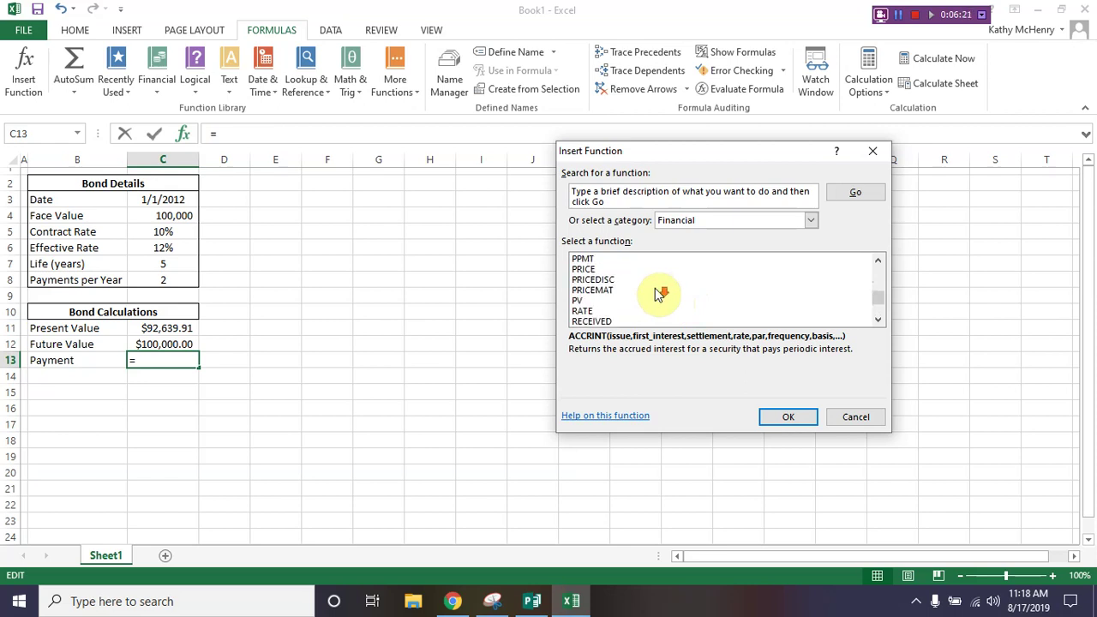
pyautogui.scroll(1, 657, 289)
pyautogui.click(579, 281)
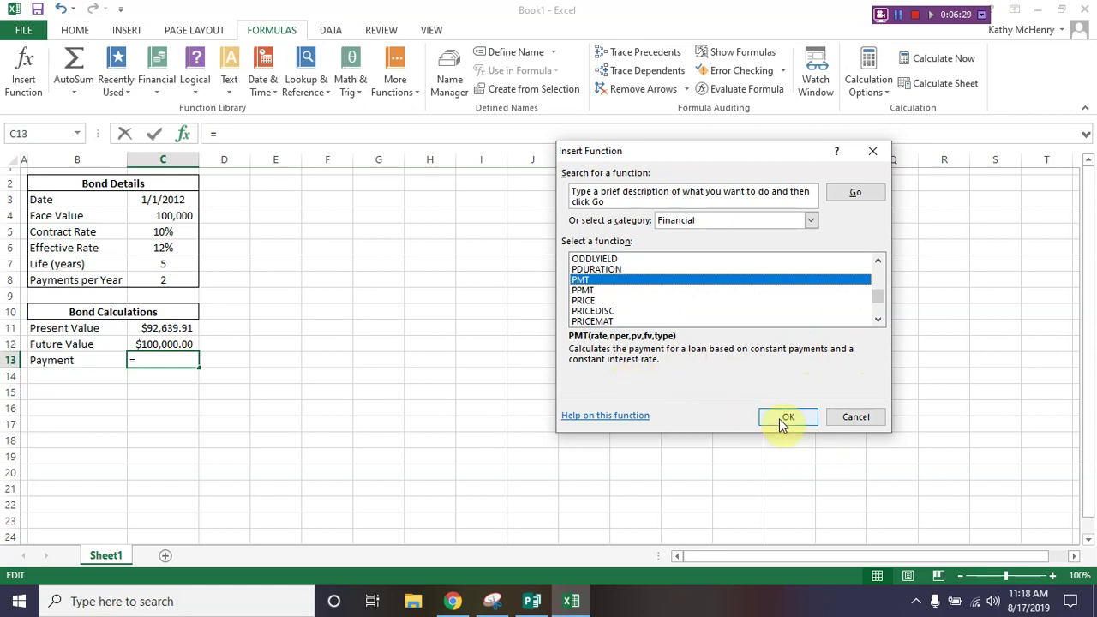
pyautogui.click(586, 291)
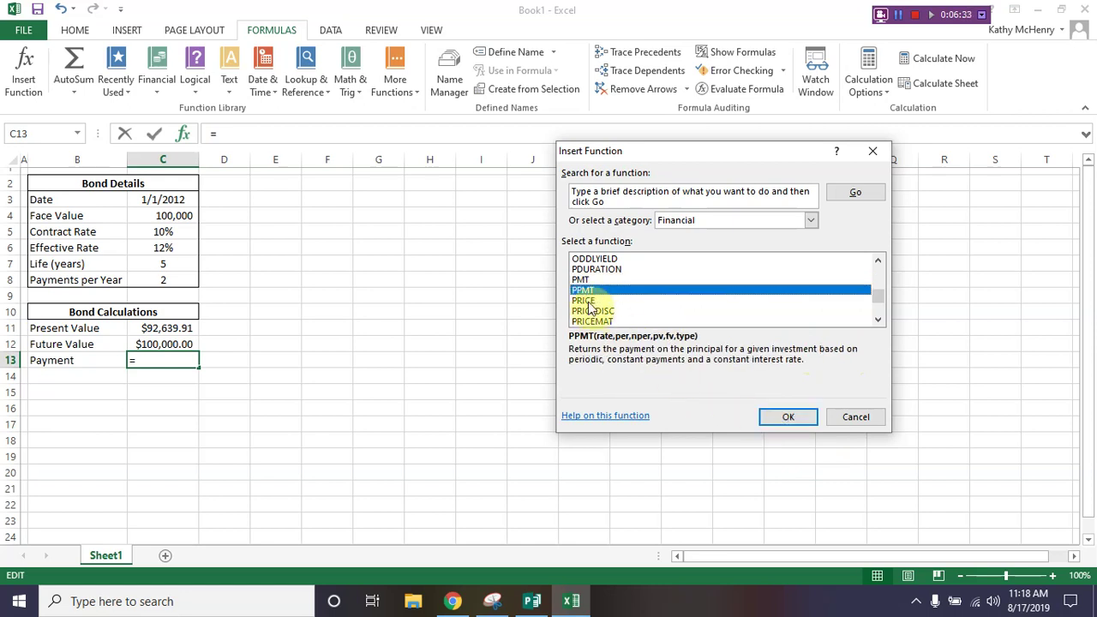
pyautogui.click(581, 281)
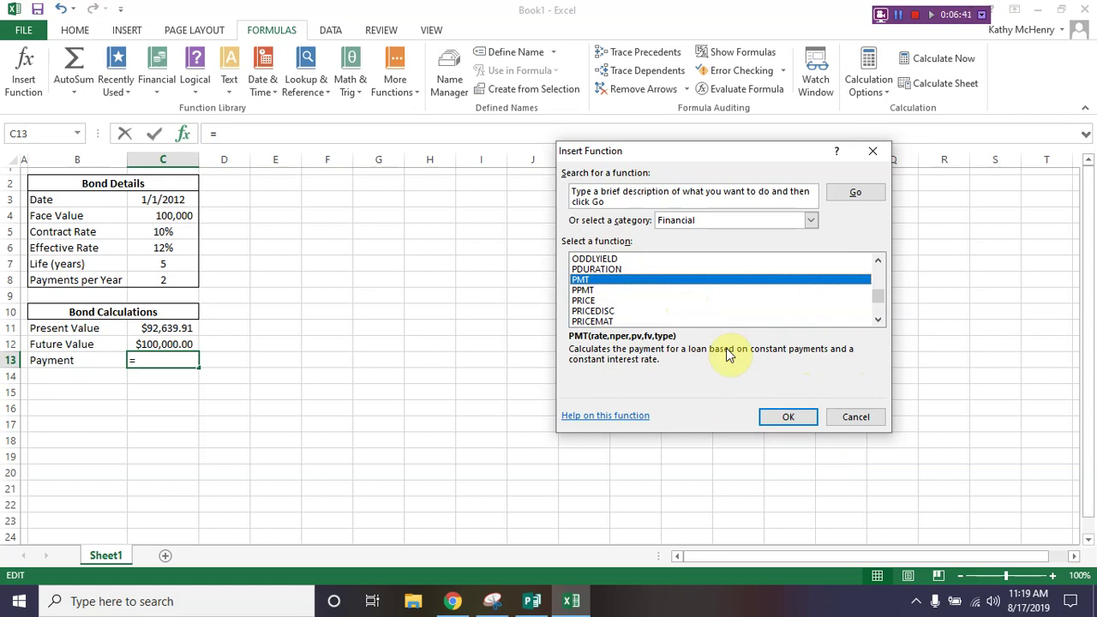
pyautogui.click(788, 418)
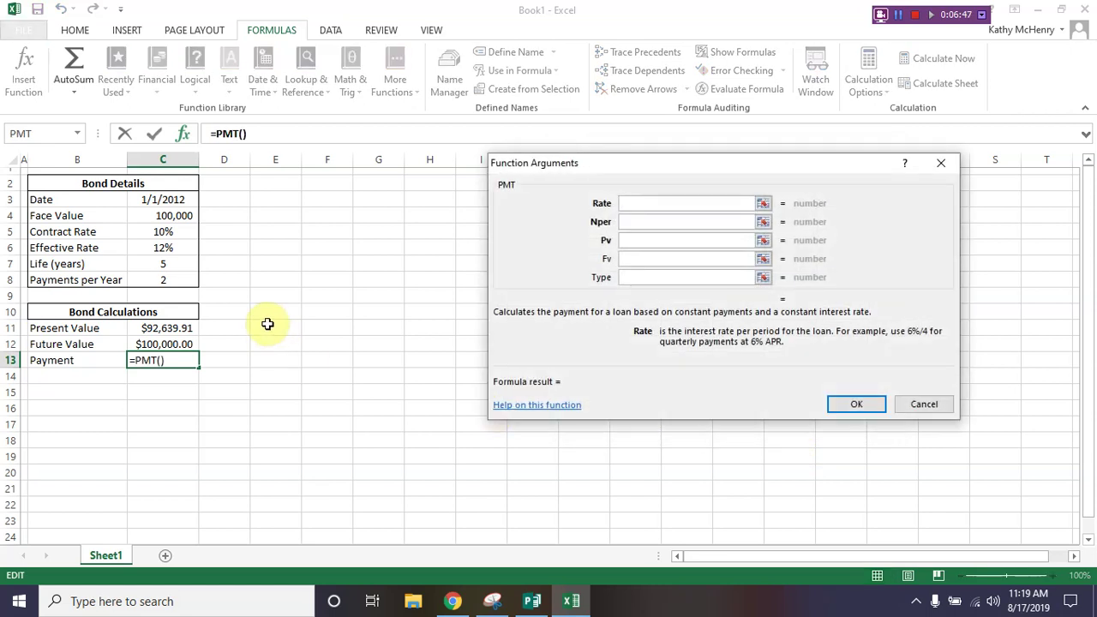
# Step: Fill PMT with Rate C6/C8, Nper C7*C8, Pv C11, Fv -C4, giving ($5,000.00)
pyautogui.write('c6/c8')
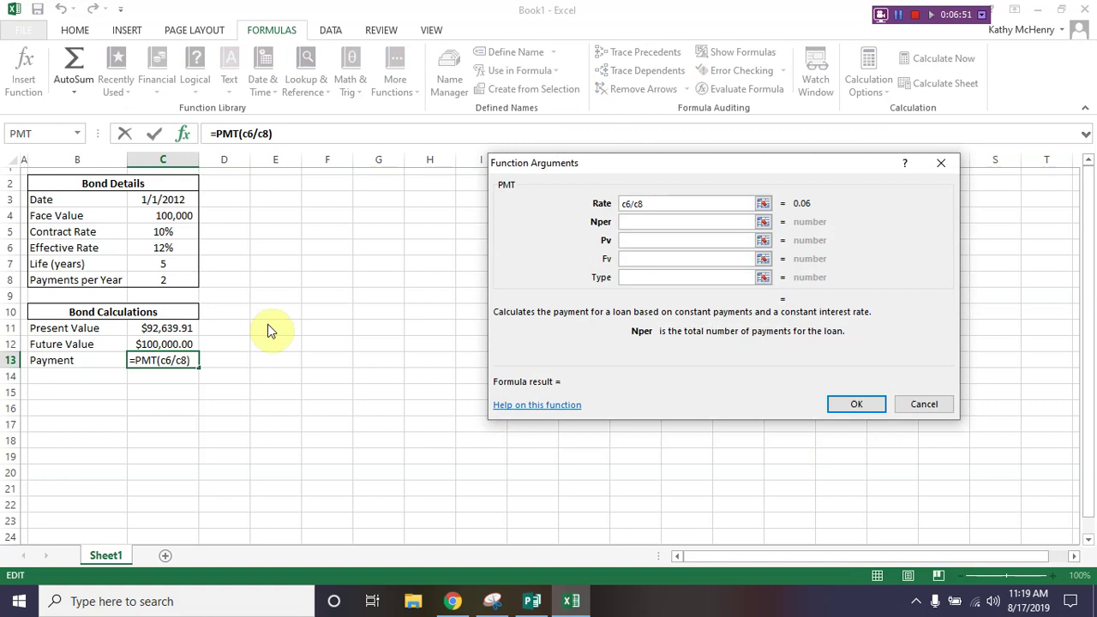
pyautogui.write('c7*c8')
pyautogui.press('Tab')
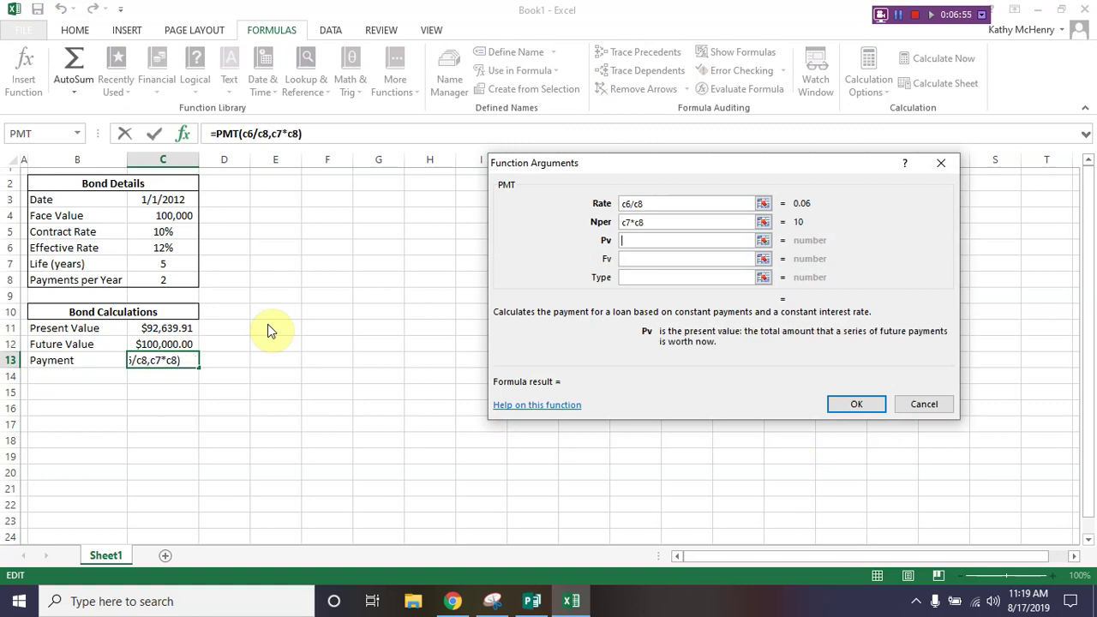
pyautogui.write('c11')
pyautogui.press('Tab')
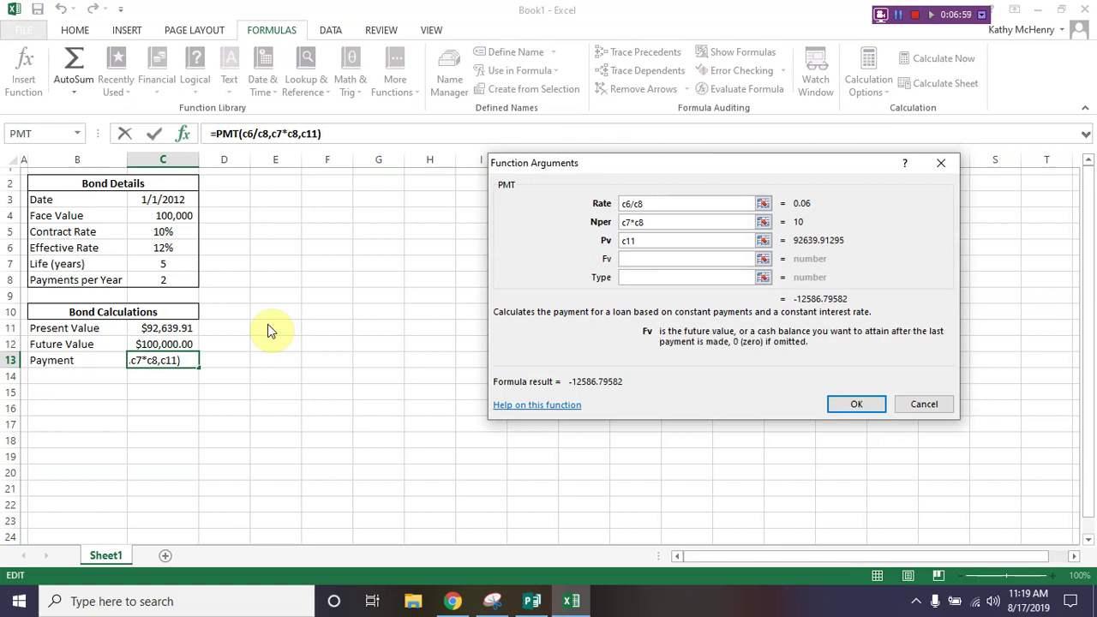
pyautogui.write('-c4')
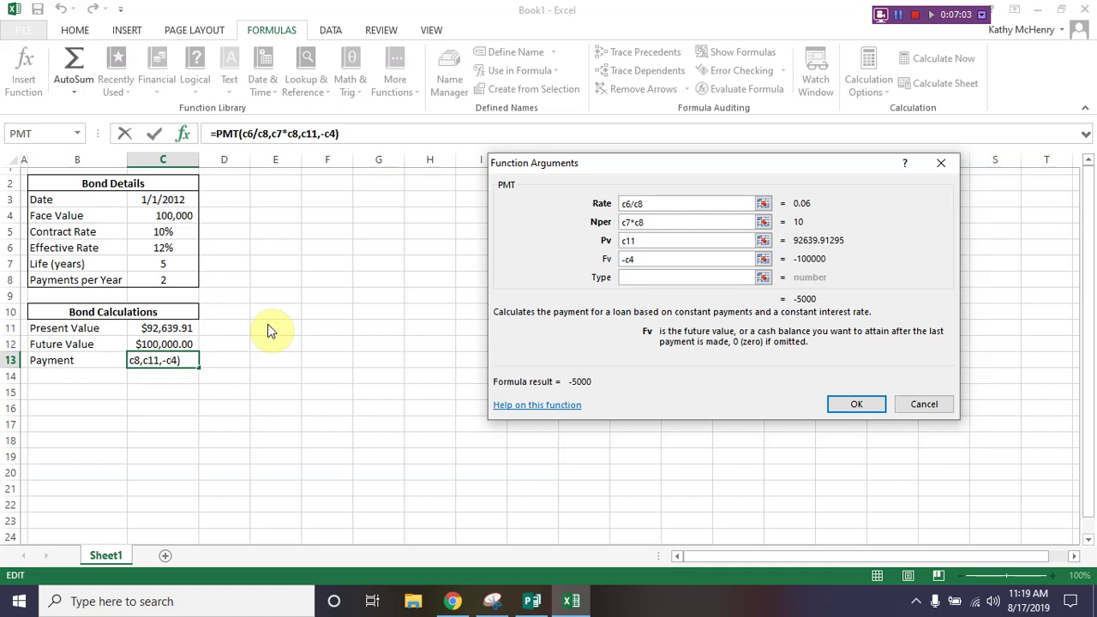
pyautogui.press('Return')
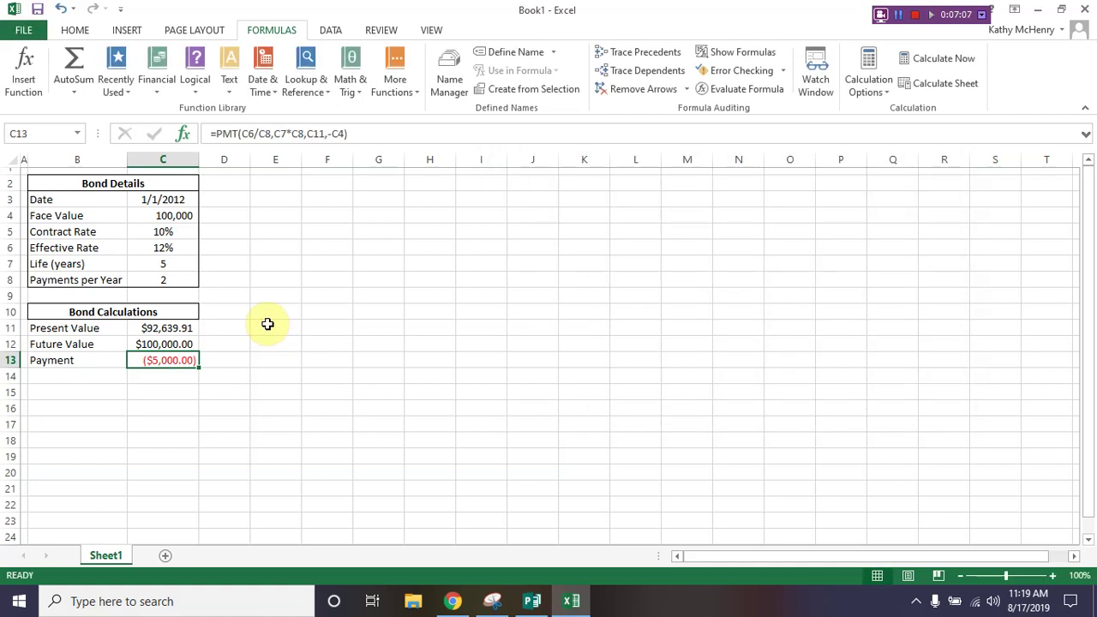
# Step: Negate the C13 payment formula to =-PMT(C6/C8,C7*C8,C11,-C4) so it shows $5,000.00
pyautogui.click(217, 133)
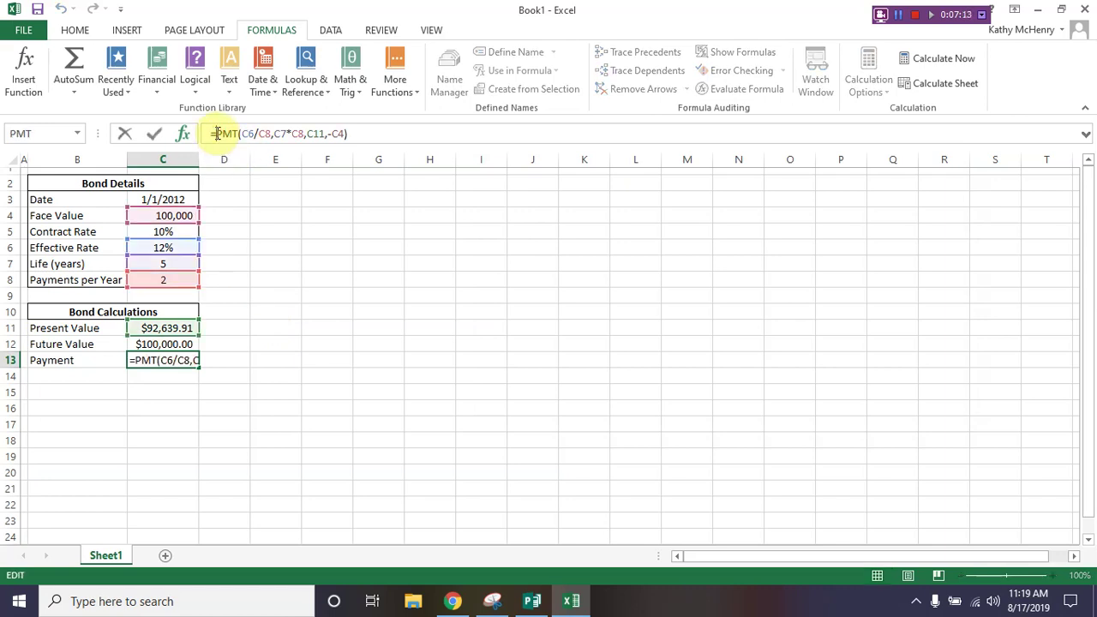
pyautogui.write('-')
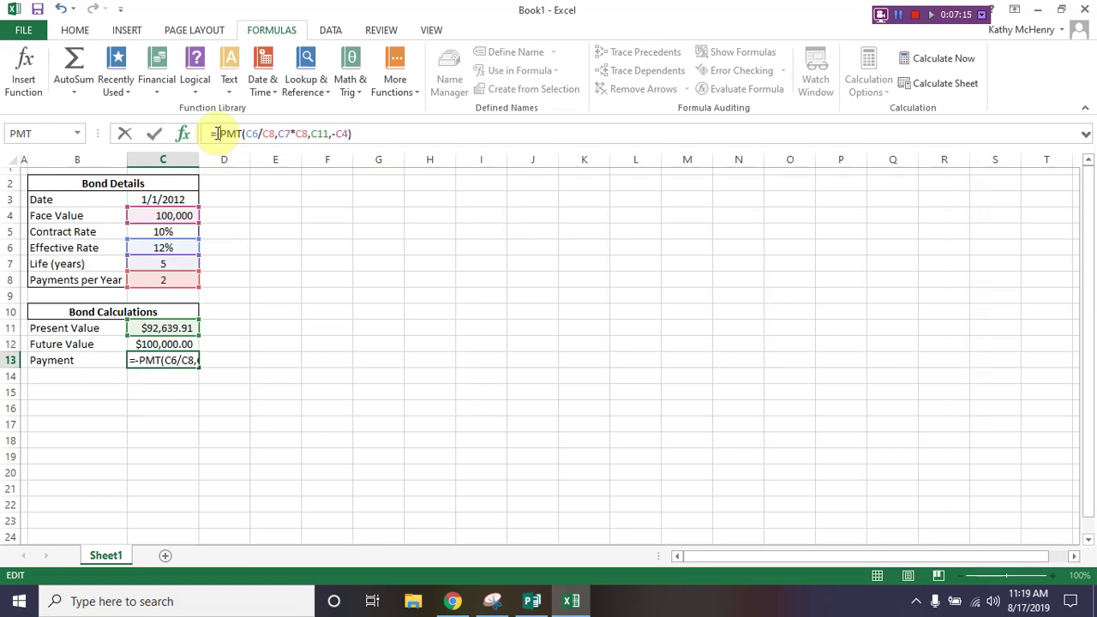
pyautogui.press('Return')
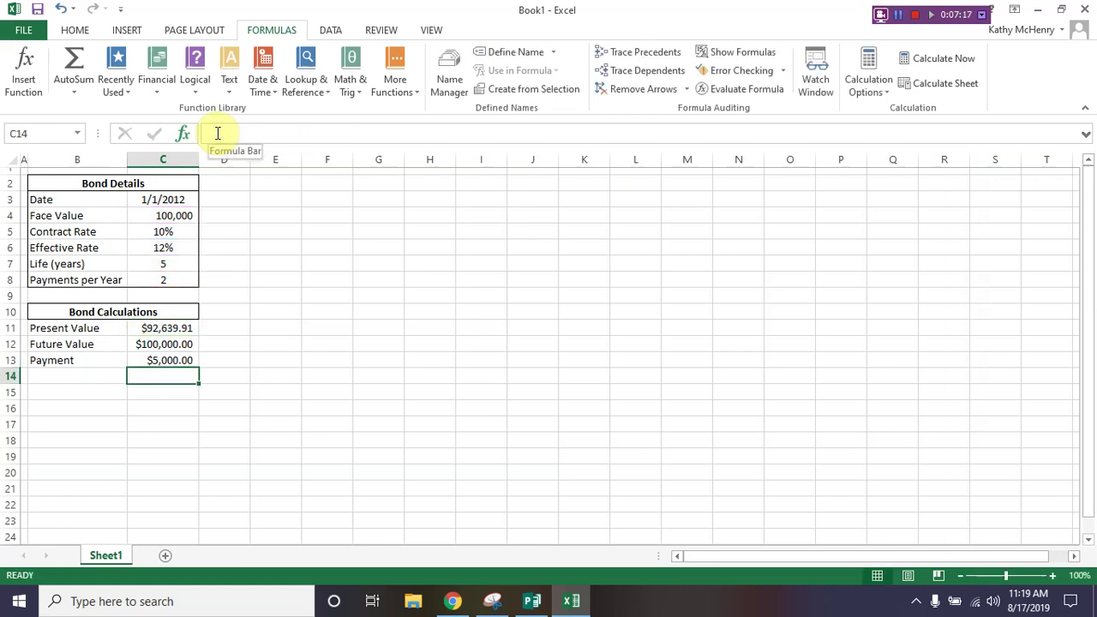
pyautogui.press('Up')
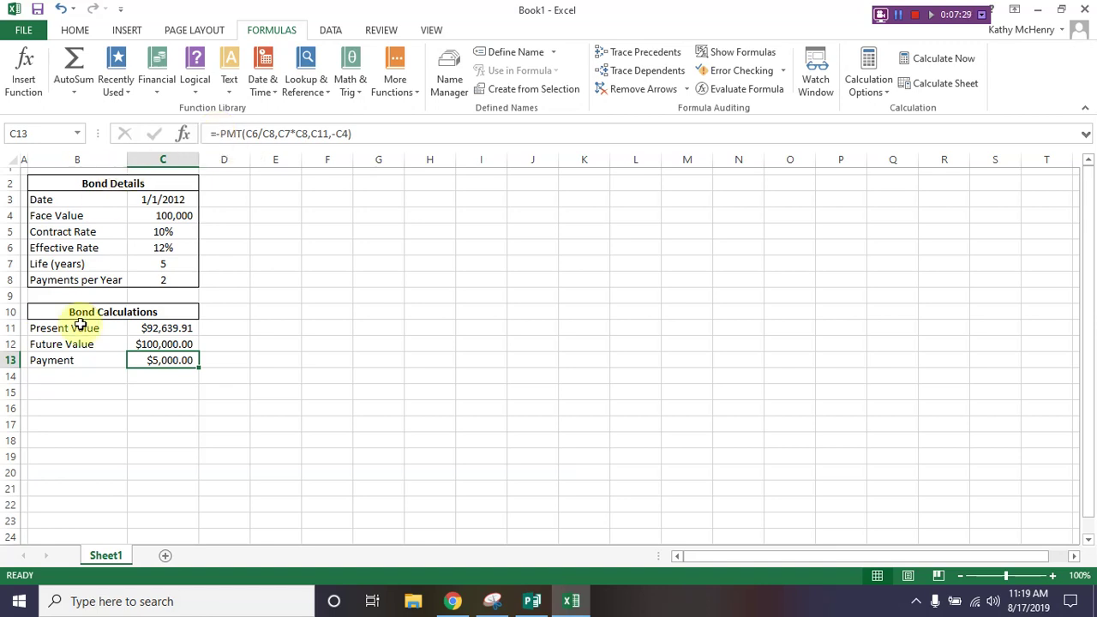
# Step: Select the Bond Calculations block B10:C13, then set columns D and G to width 15
pyautogui.moveTo(137, 328); pyautogui.dragTo(135, 353)
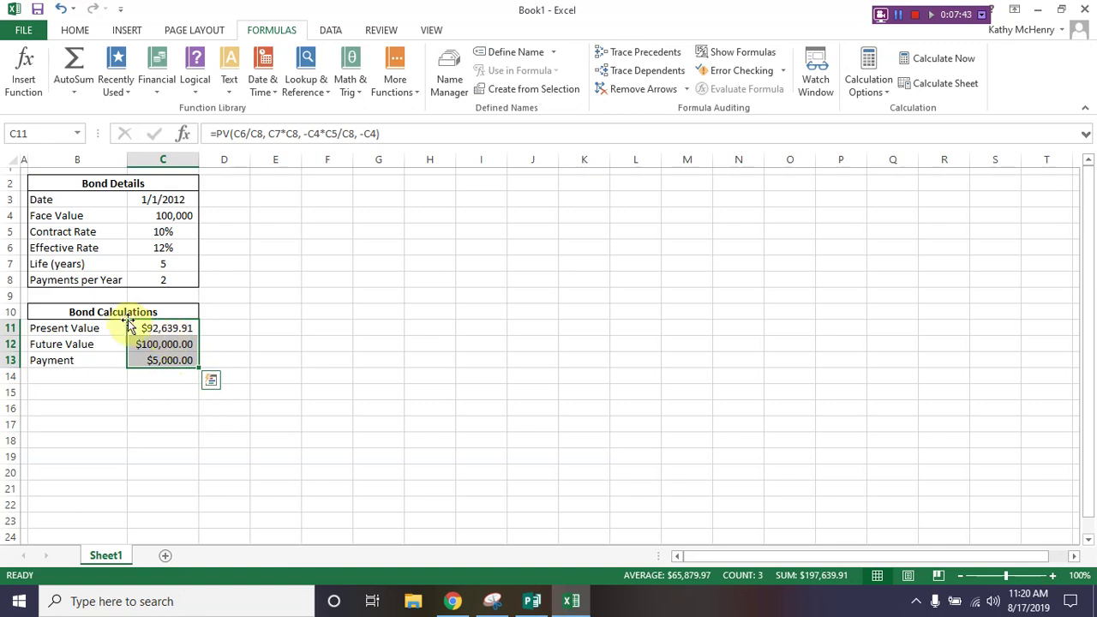
pyautogui.moveTo(115, 312); pyautogui.dragTo(113, 363)
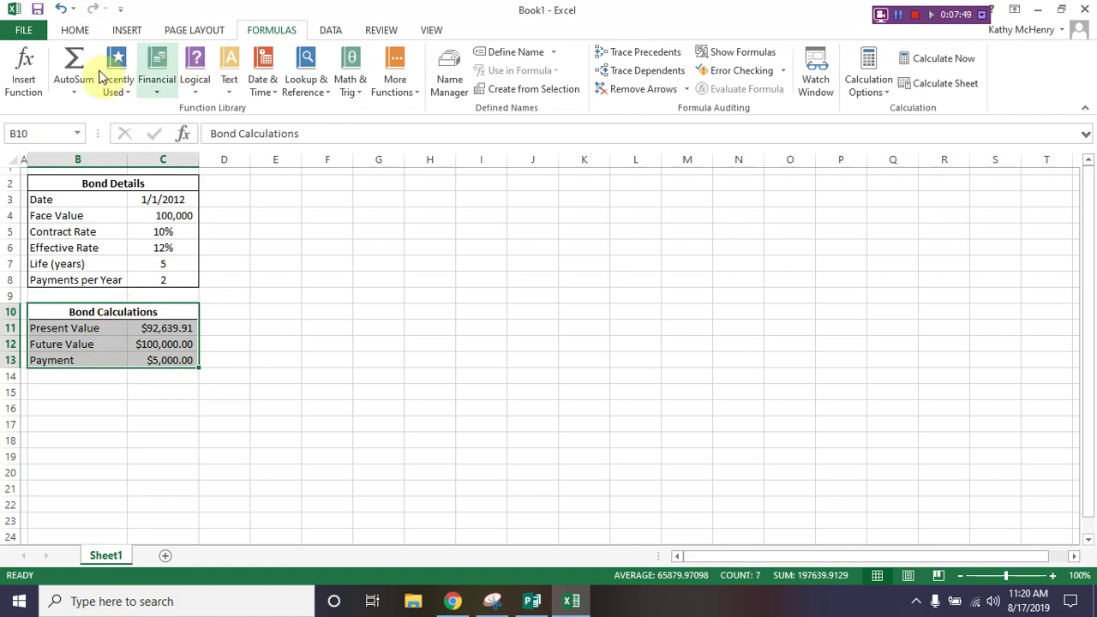
pyautogui.click(75, 31)
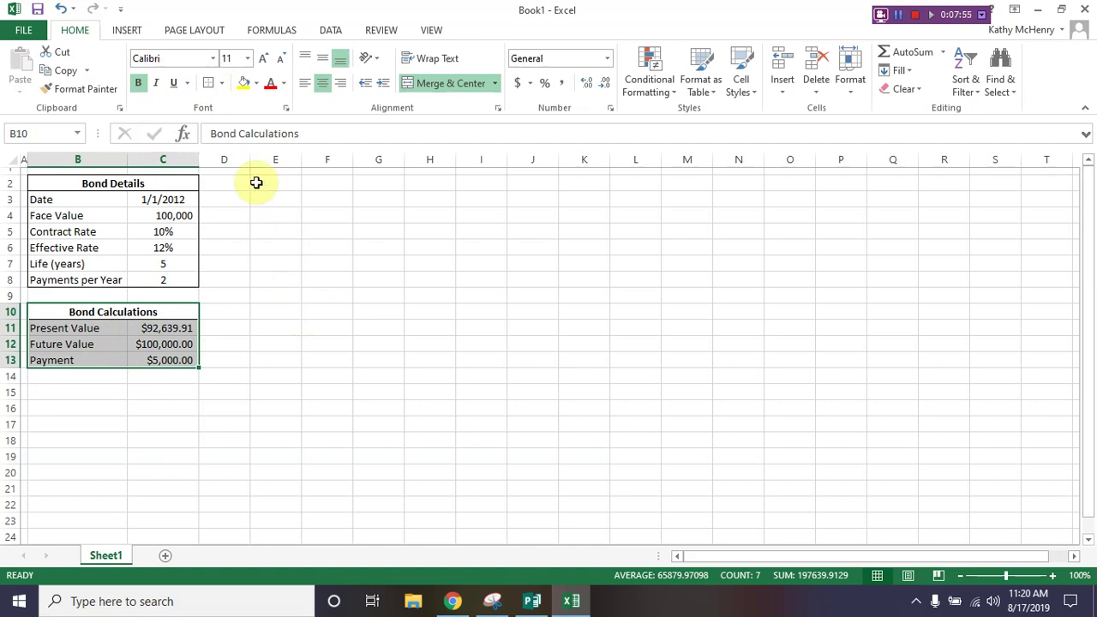
pyautogui.click(220, 154)
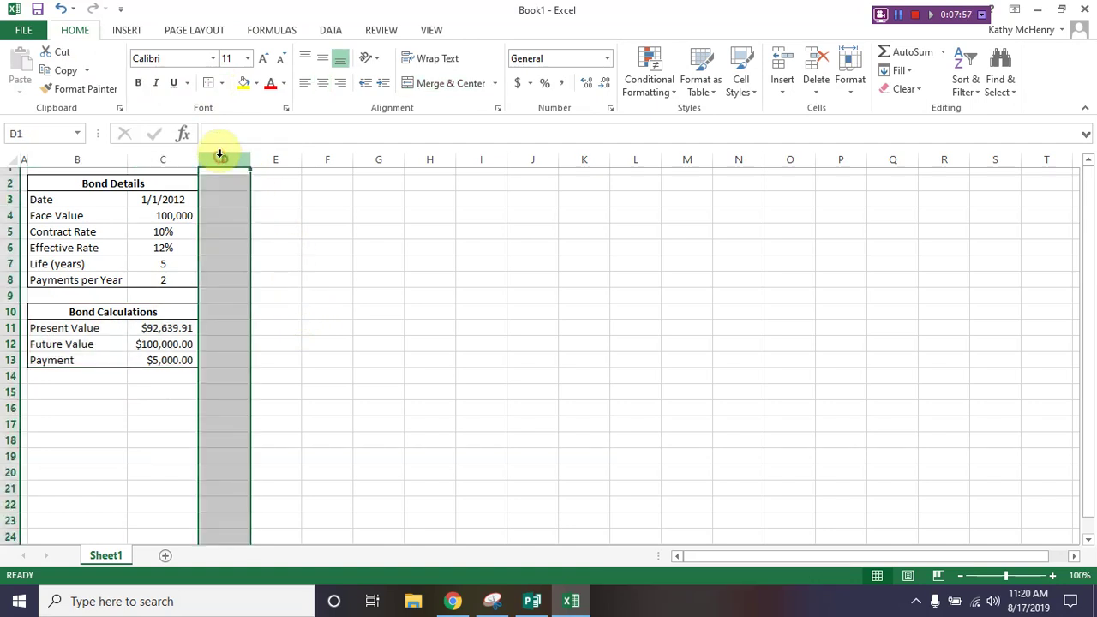
pyautogui.keyDown('ctrl'); pyautogui.click(370, 156); pyautogui.keyUp('ctrl')
pyautogui.rightClick(371, 156)
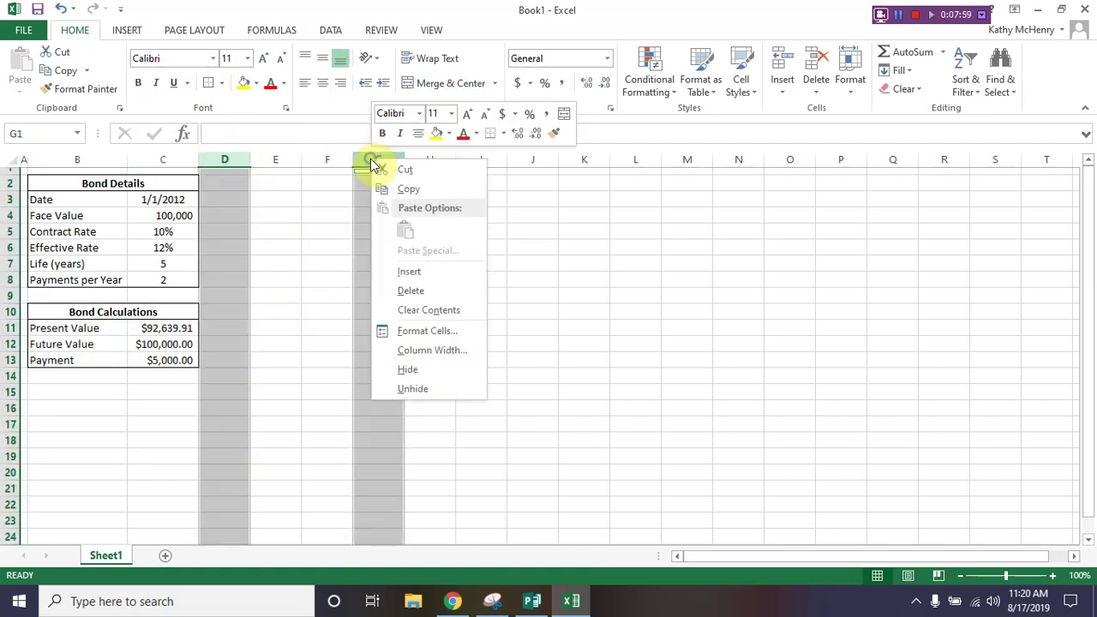
pyautogui.click(411, 350)
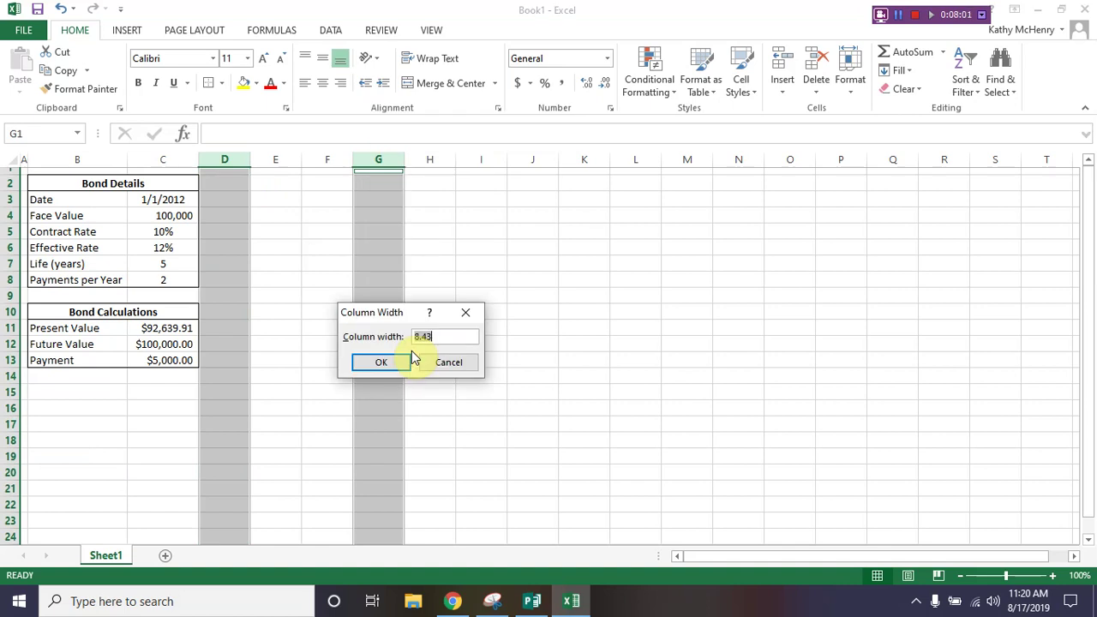
pyautogui.write('15')
pyautogui.click(409, 359)
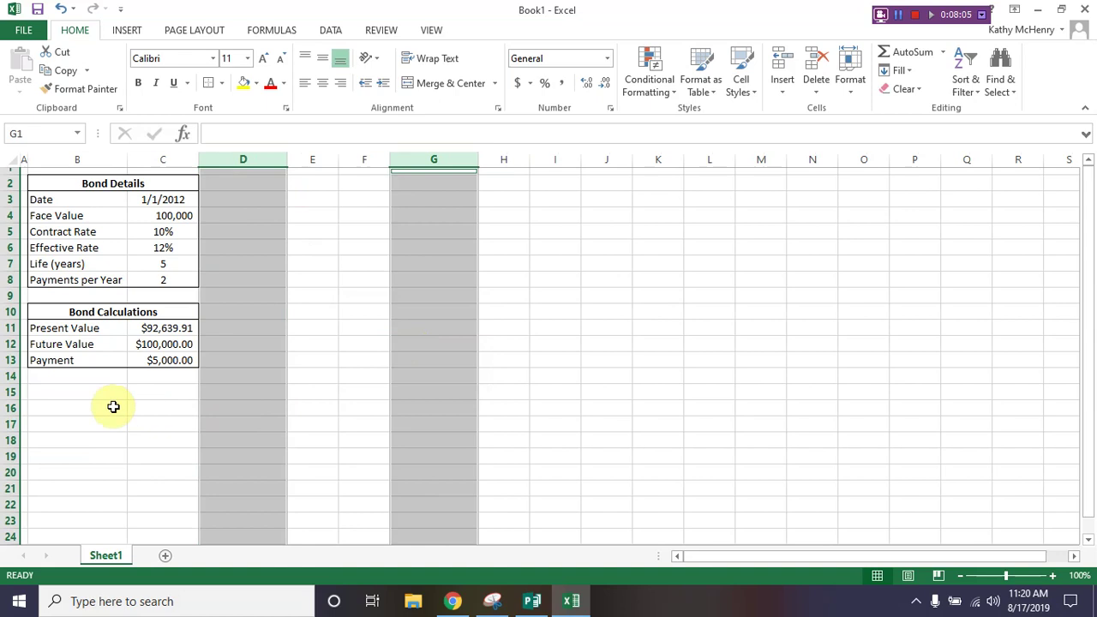
pyautogui.click(89, 394)
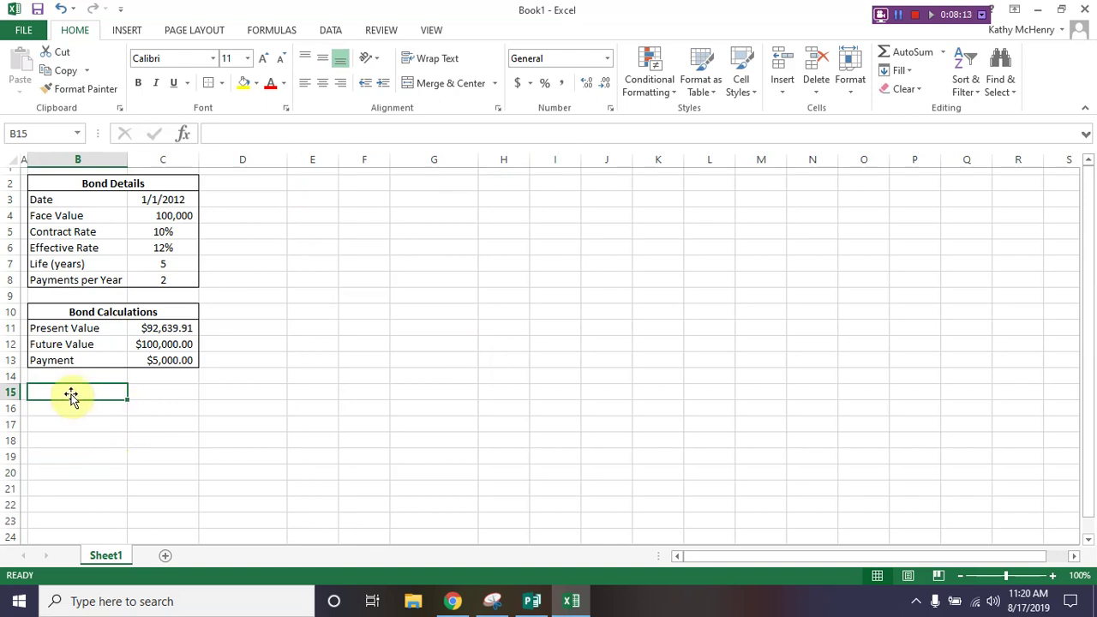
# Step: Make header cells B15:G15 bold, wrapped and centred
pyautogui.moveTo(136, 393); pyautogui.dragTo(415, 388)
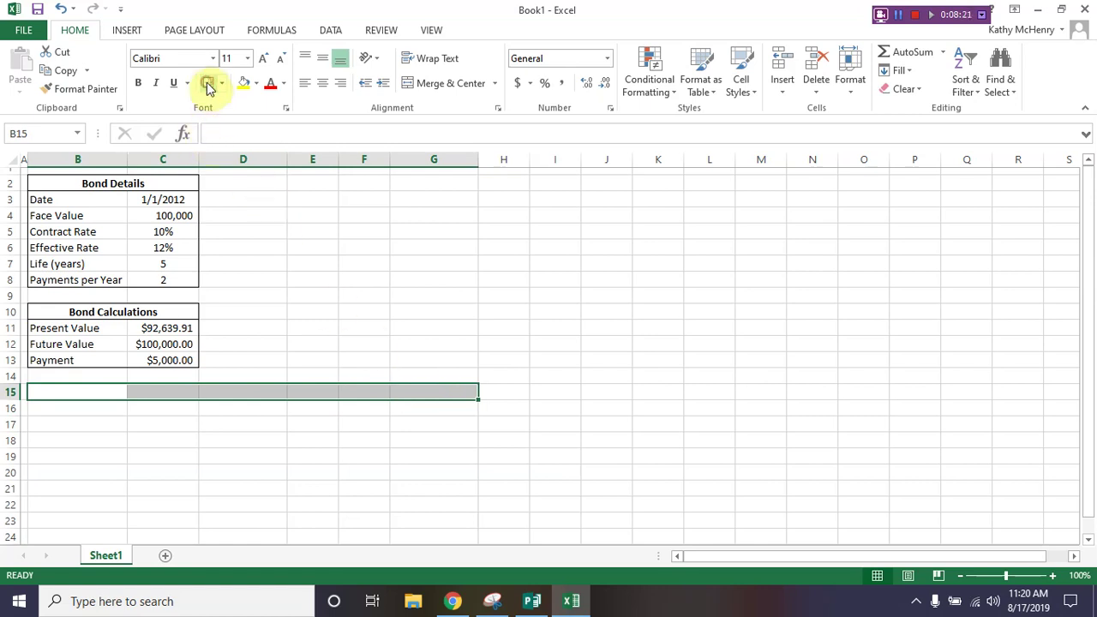
pyautogui.click(140, 84)
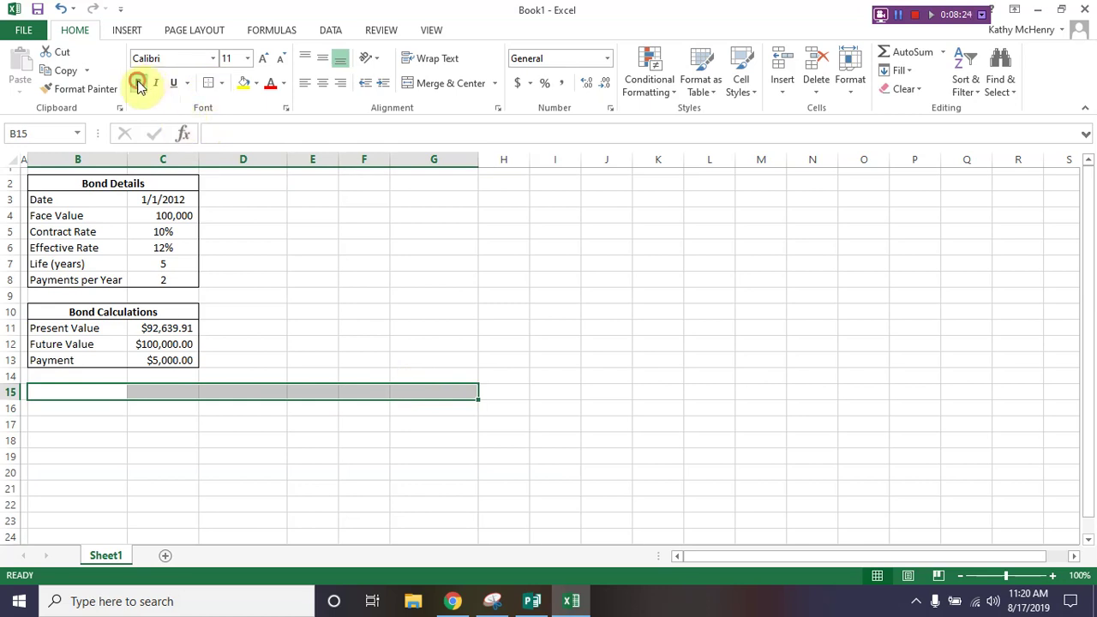
pyautogui.click(441, 62)
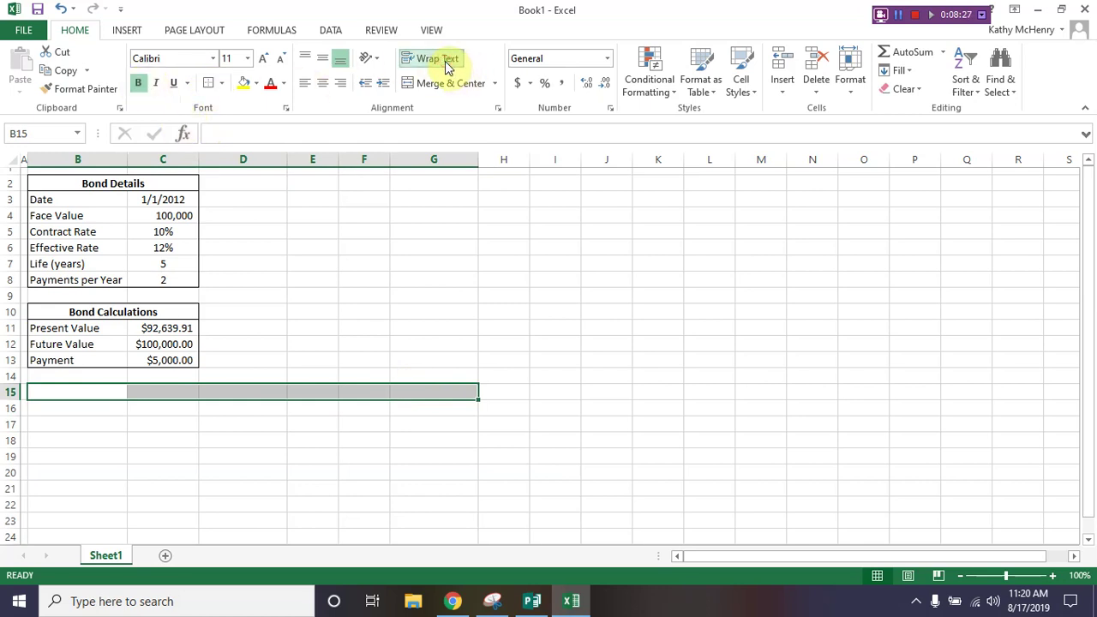
pyautogui.click(324, 88)
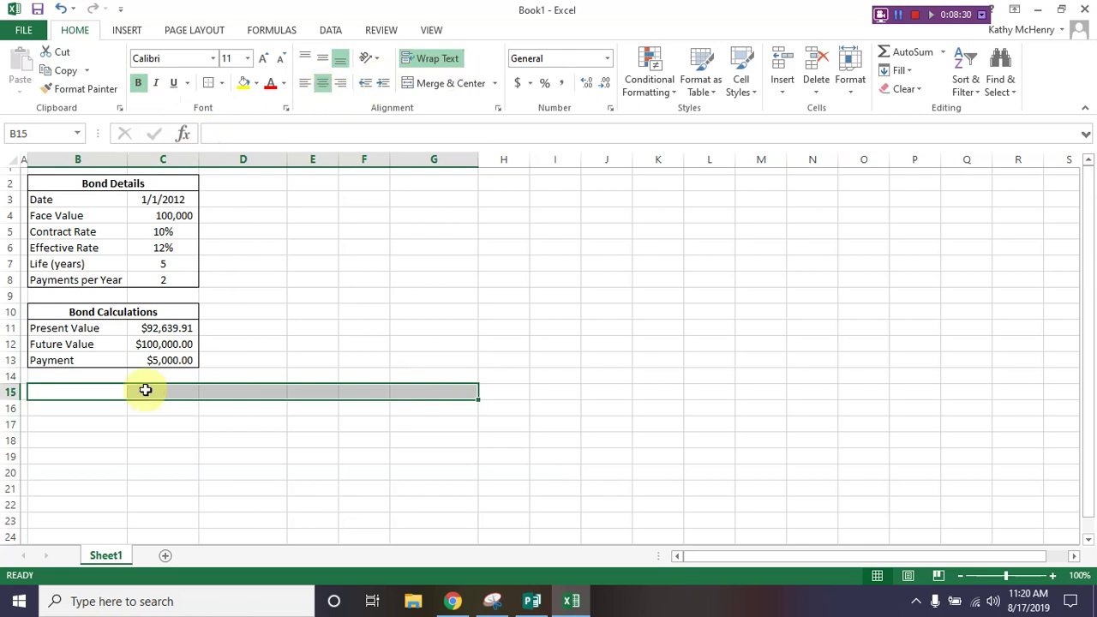
pyautogui.click(90, 394)
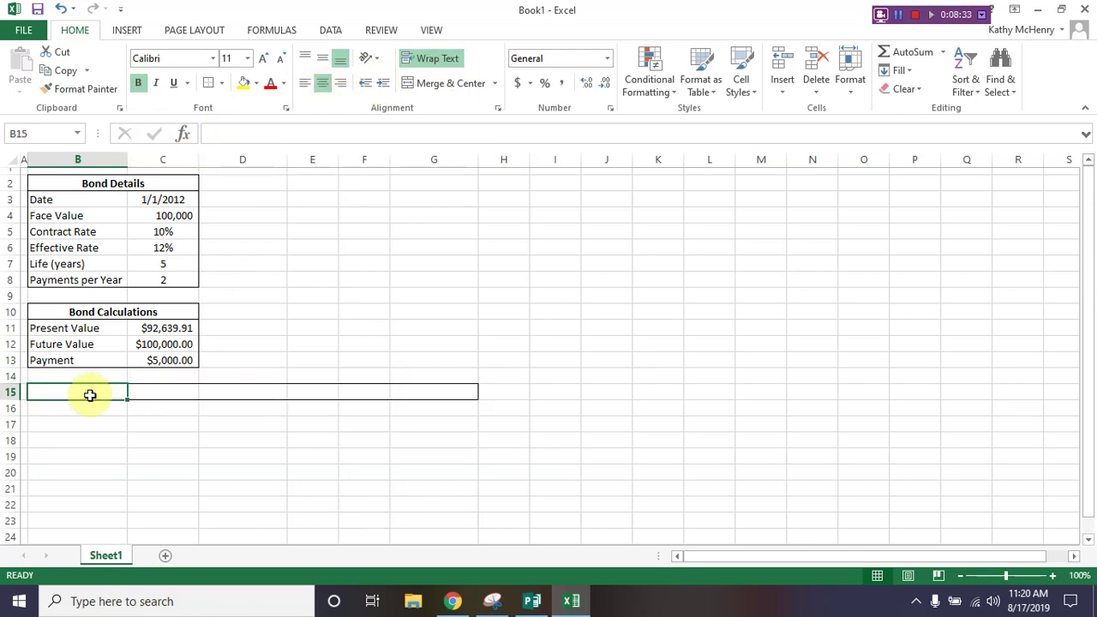
# Step: Enter headers Date, Interest Payment, Interest Expense and Amortization of Bond Discount in B15:E15
pyautogui.write('Date')
pyautogui.press('Tab')
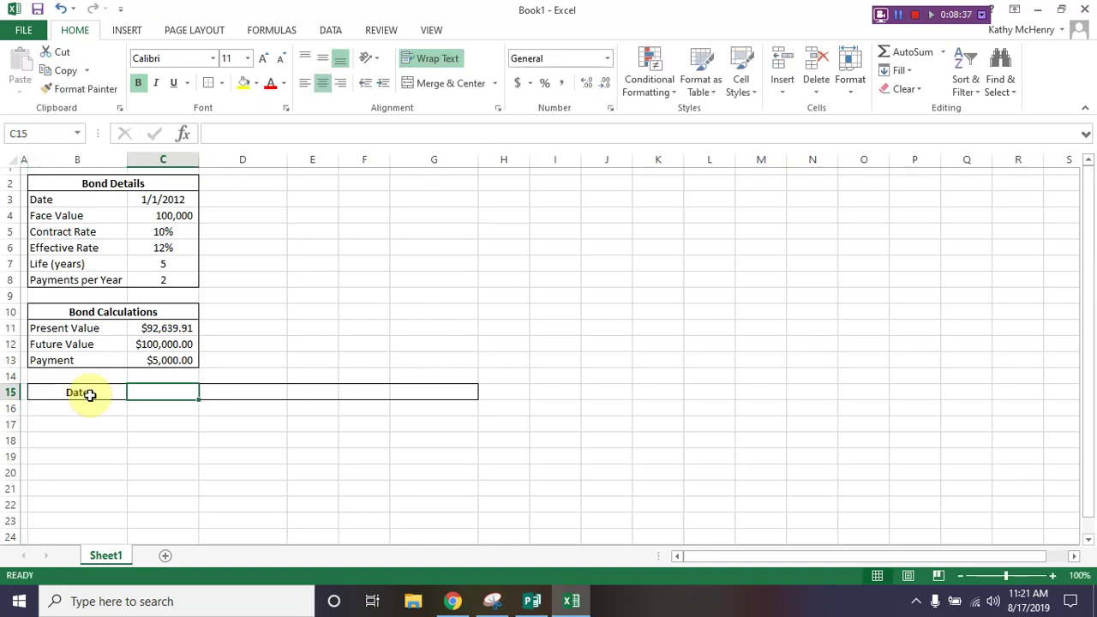
pyautogui.write('Interest Pay')
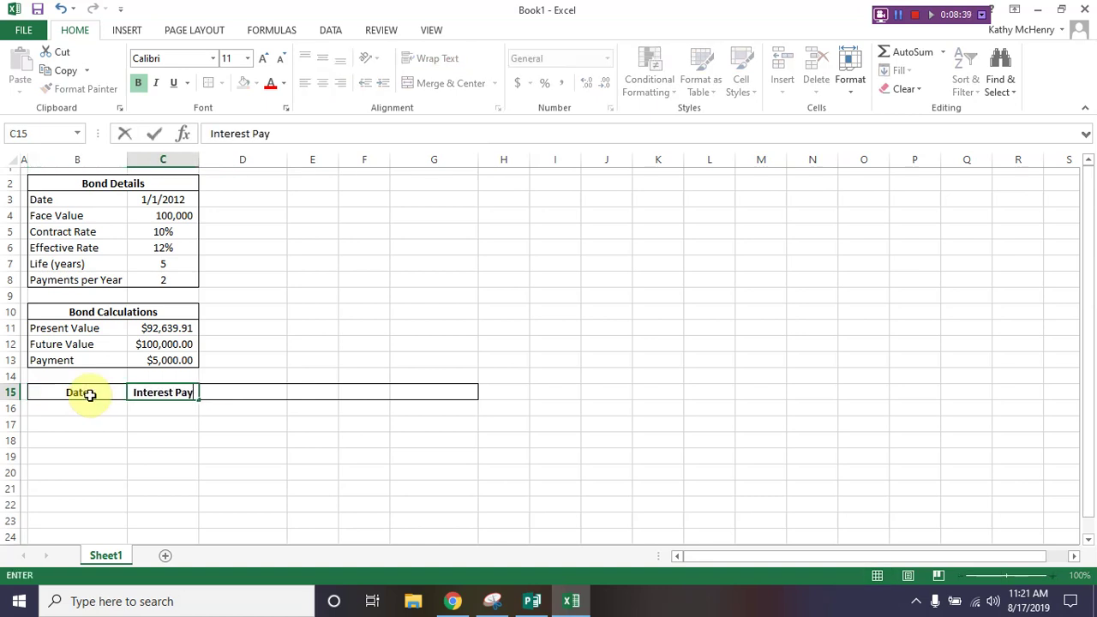
pyautogui.write('ment')
pyautogui.press('Tab')
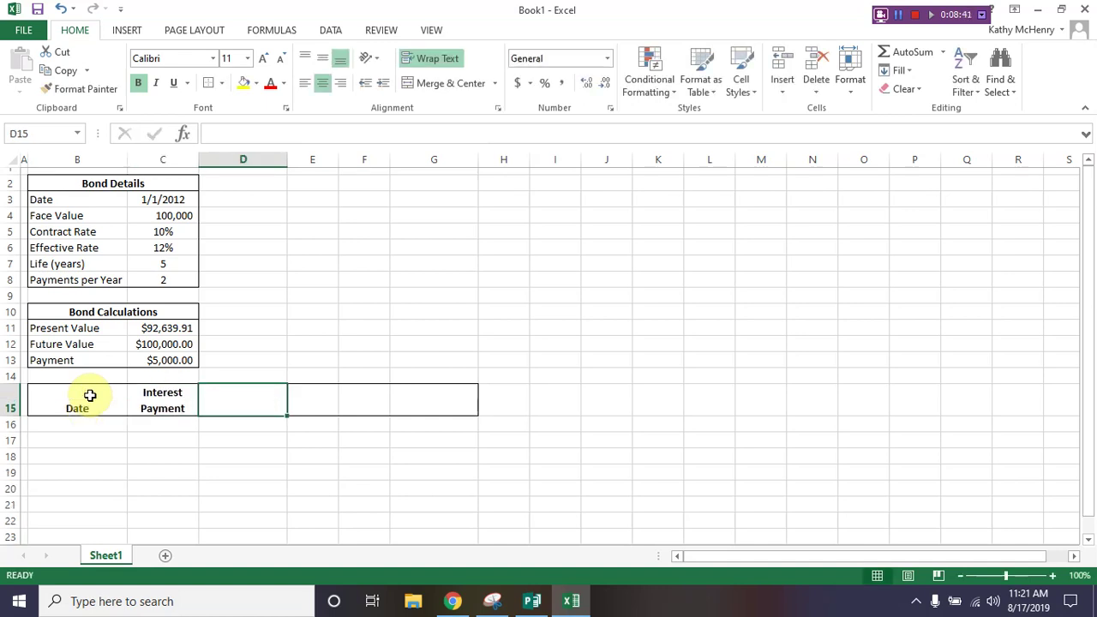
pyautogui.write('Interest ')
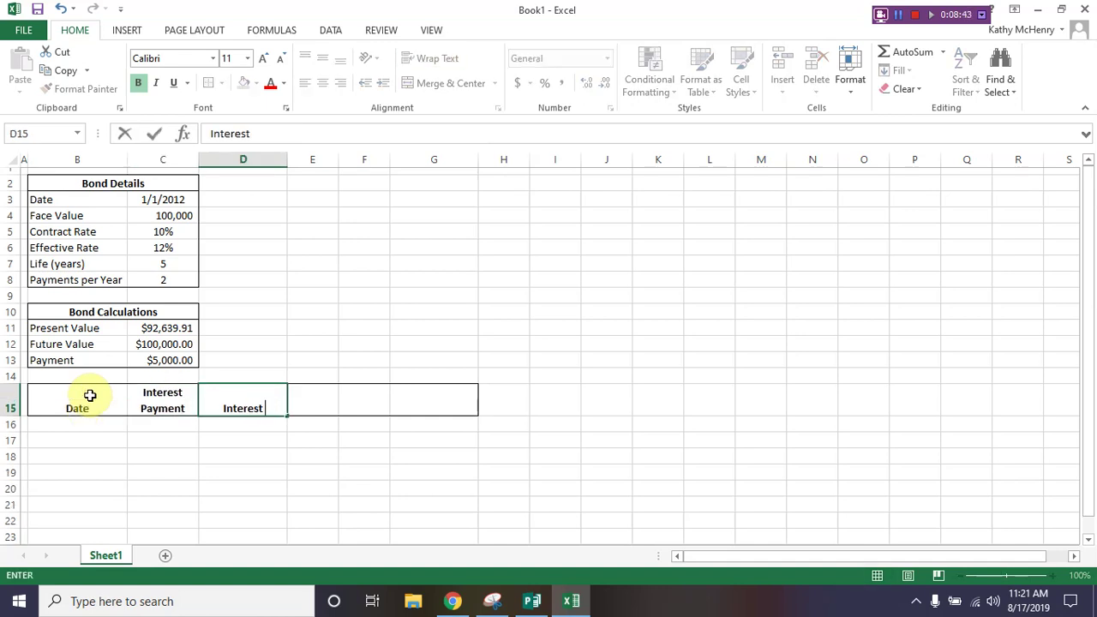
pyautogui.write('Expense')
pyautogui.press('Tab')
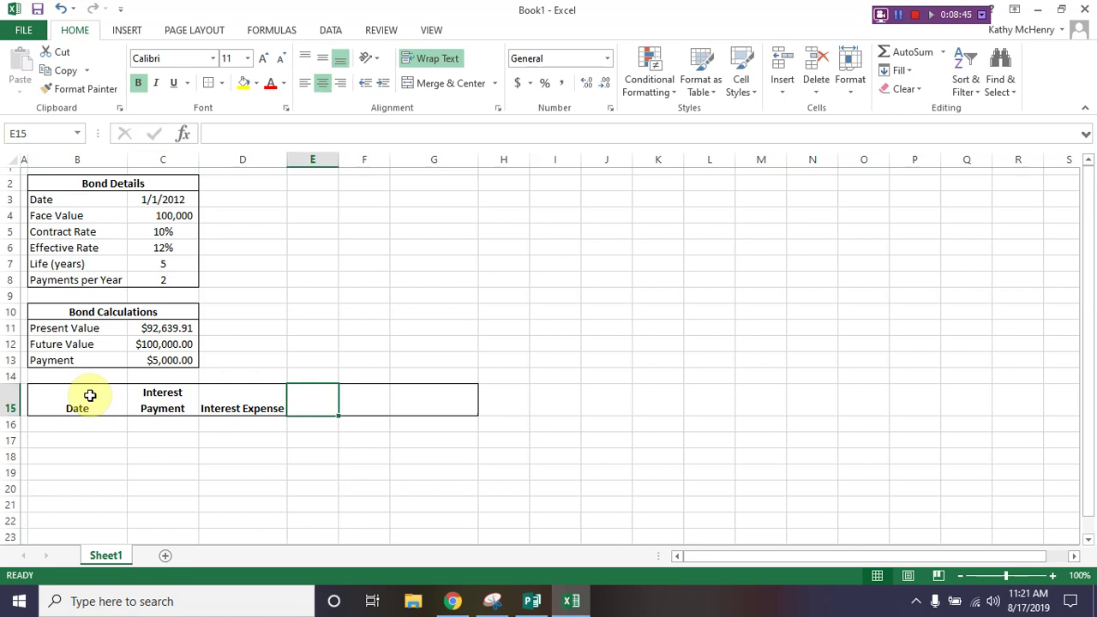
pyautogui.write('Amortizat')
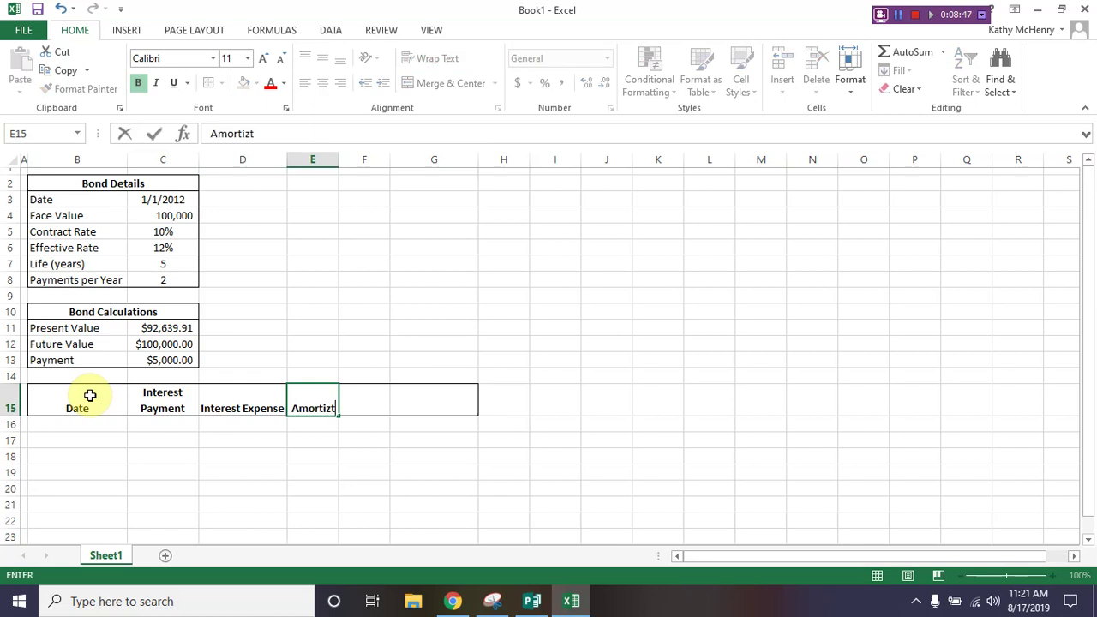
pyautogui.write('ion of Bond')
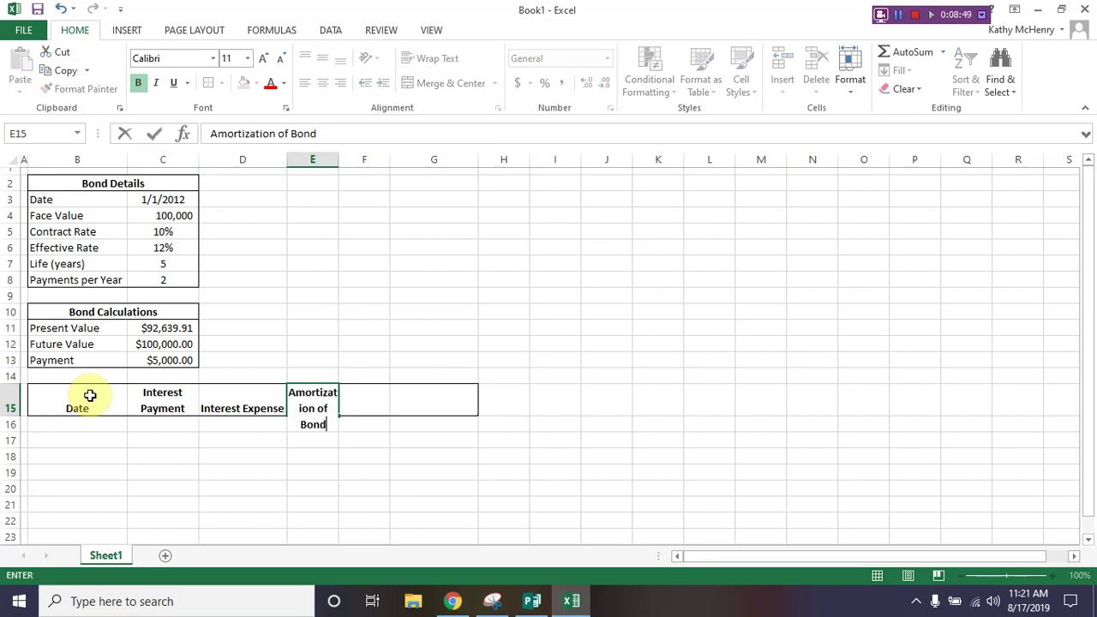
pyautogui.write(' Discount')
pyautogui.press('Tab')
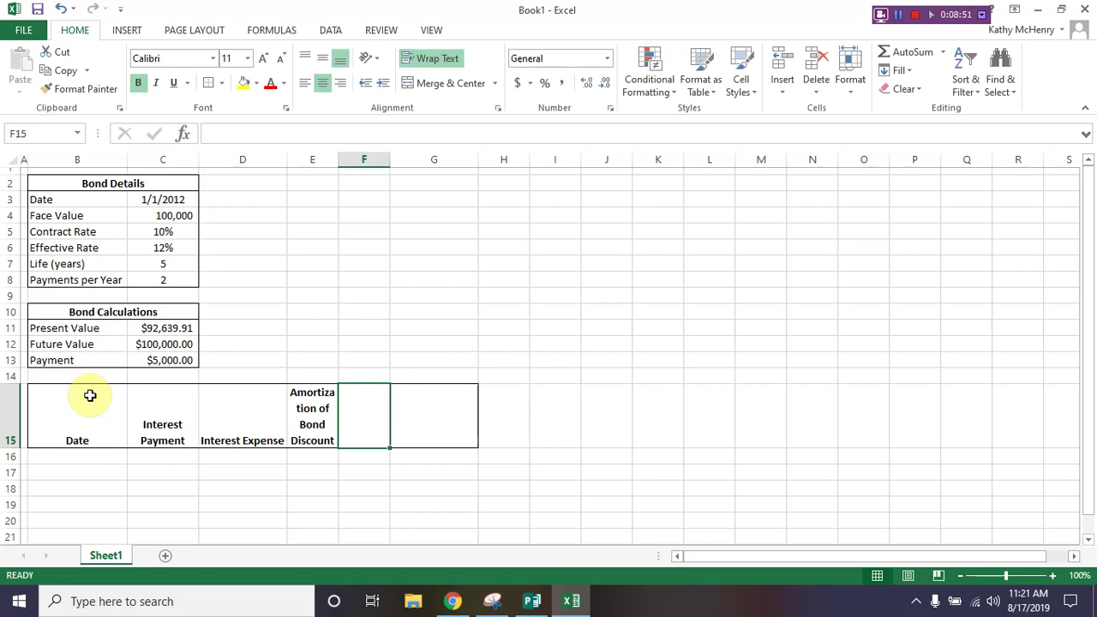
# Step: Add headers Bond Discount Balance in F15 and Carrying Value in G15
pyautogui.write('Bond')
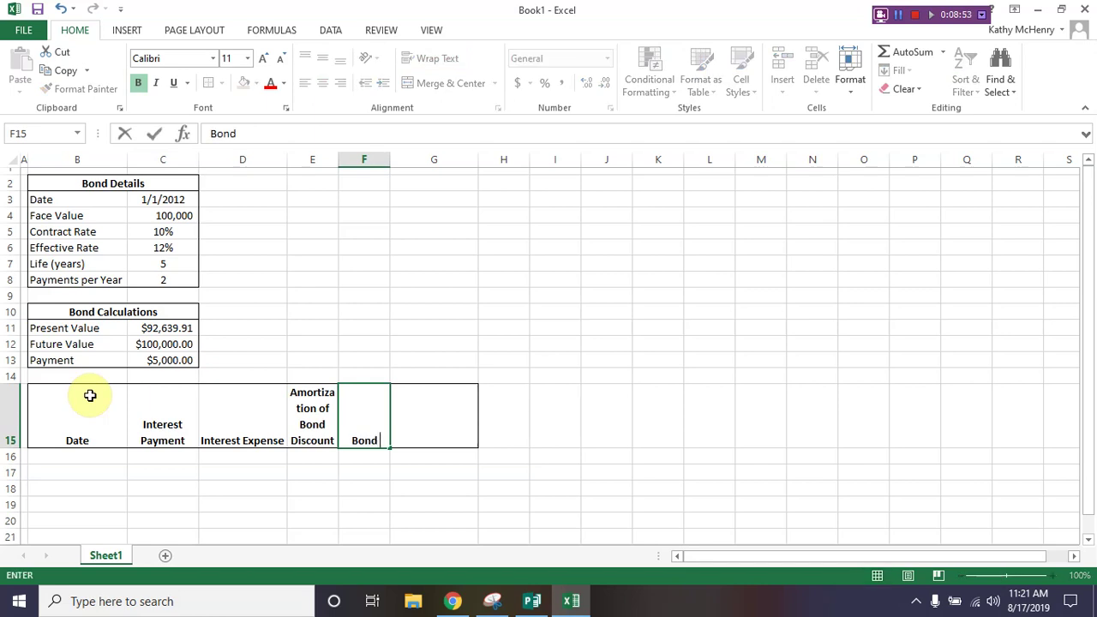
pyautogui.write(' DIscount')
pyautogui.press('Tab')
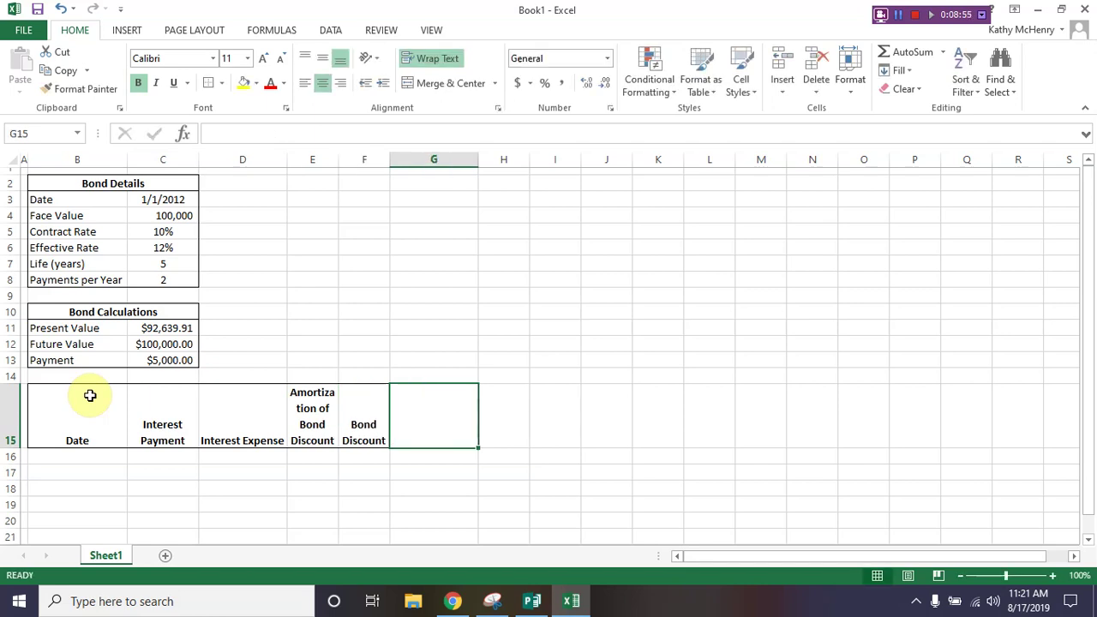
pyautogui.press('Left')
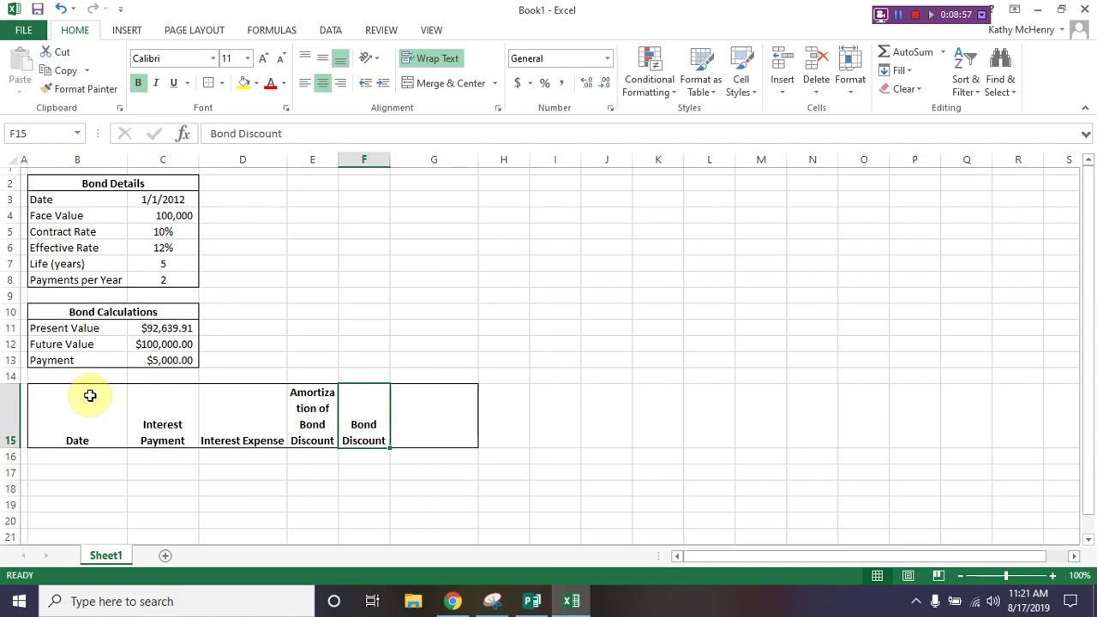
pyautogui.press('F2')
pyautogui.write('B')
pyautogui.write('alance')
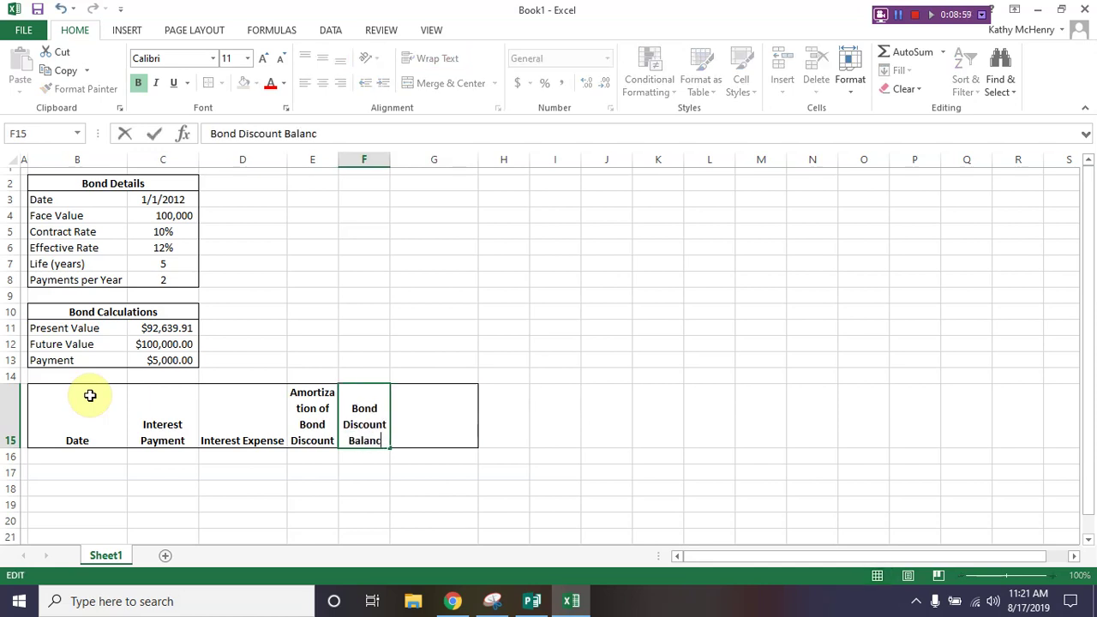
pyautogui.press('Tab')
pyautogui.write('Carrying Value')
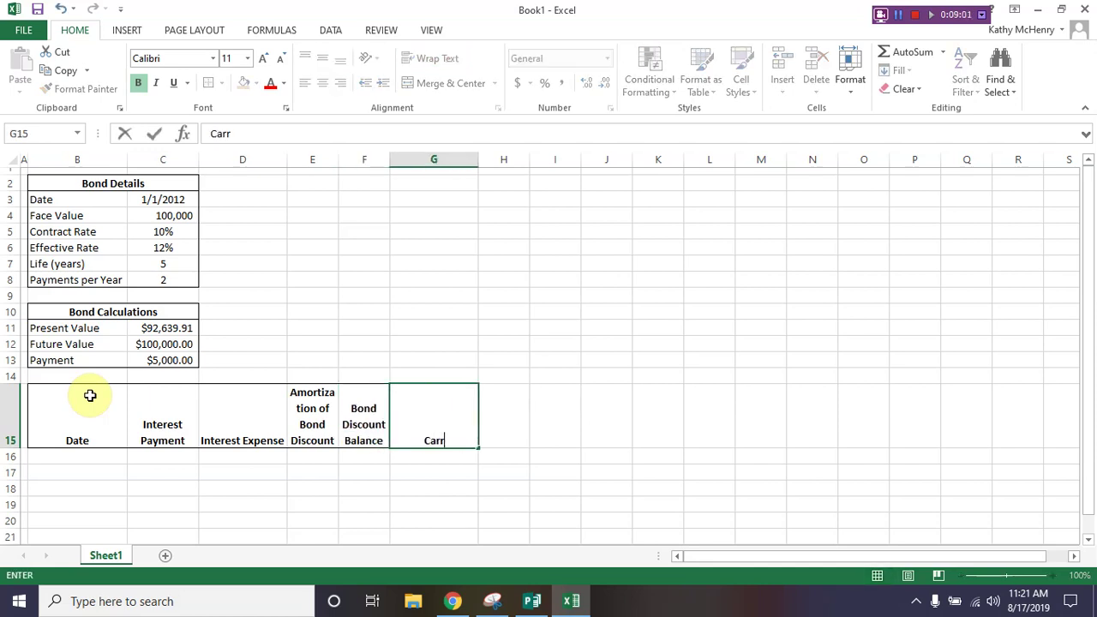
pyautogui.press('Return')
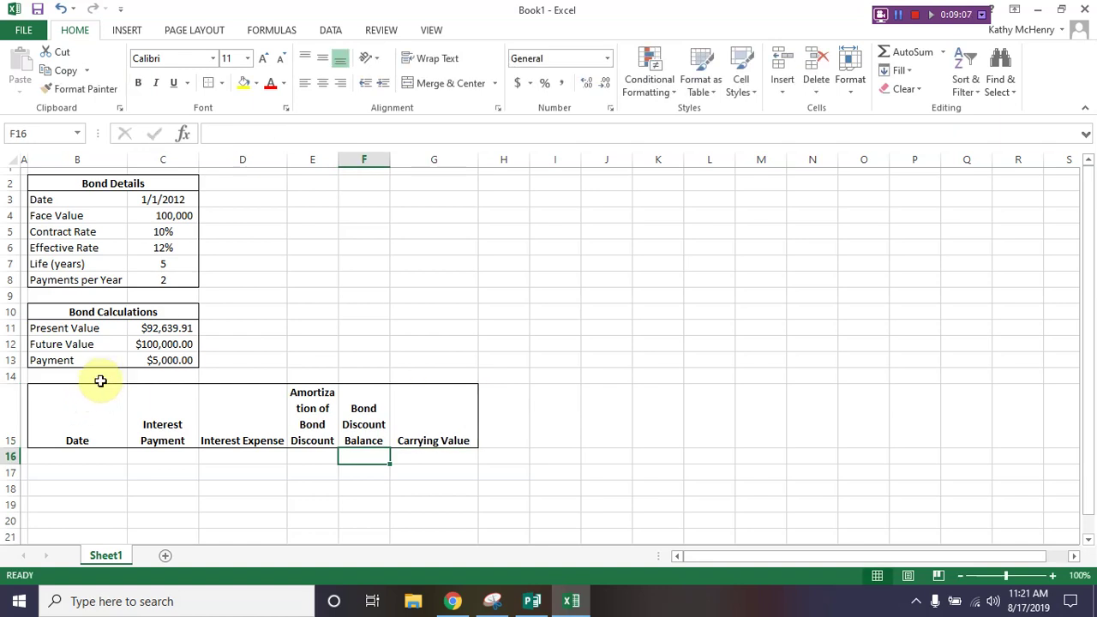
pyautogui.click(64, 457)
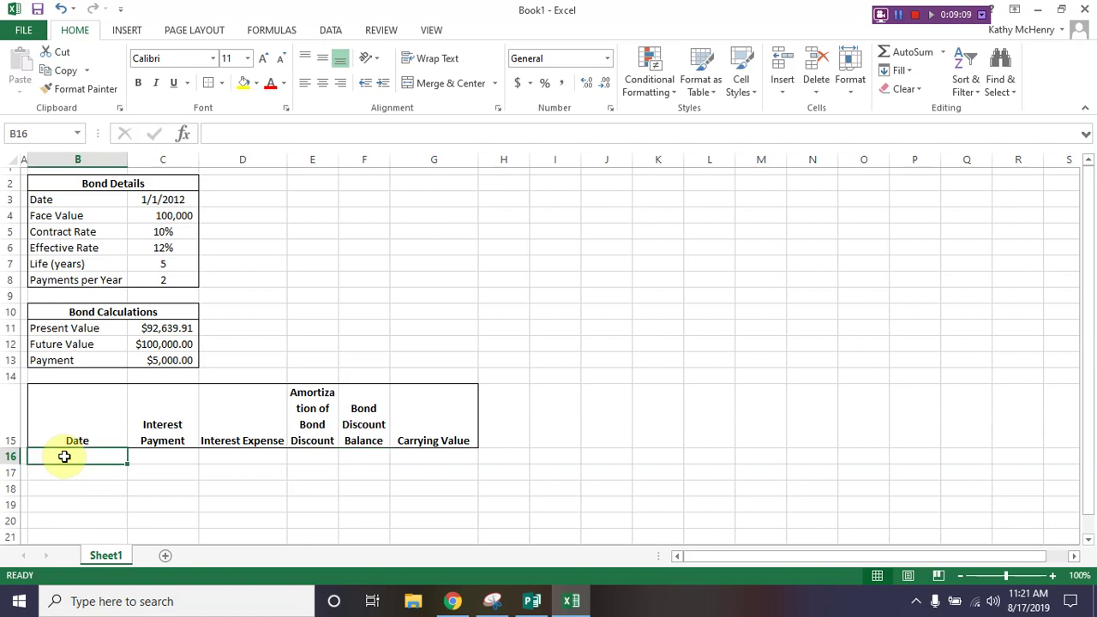
# Step: Enter dates 1/1/2012, 6/30/2012 and 12/31/2012 in cells B16, B17 and B18
pyautogui.write('1/1/10')
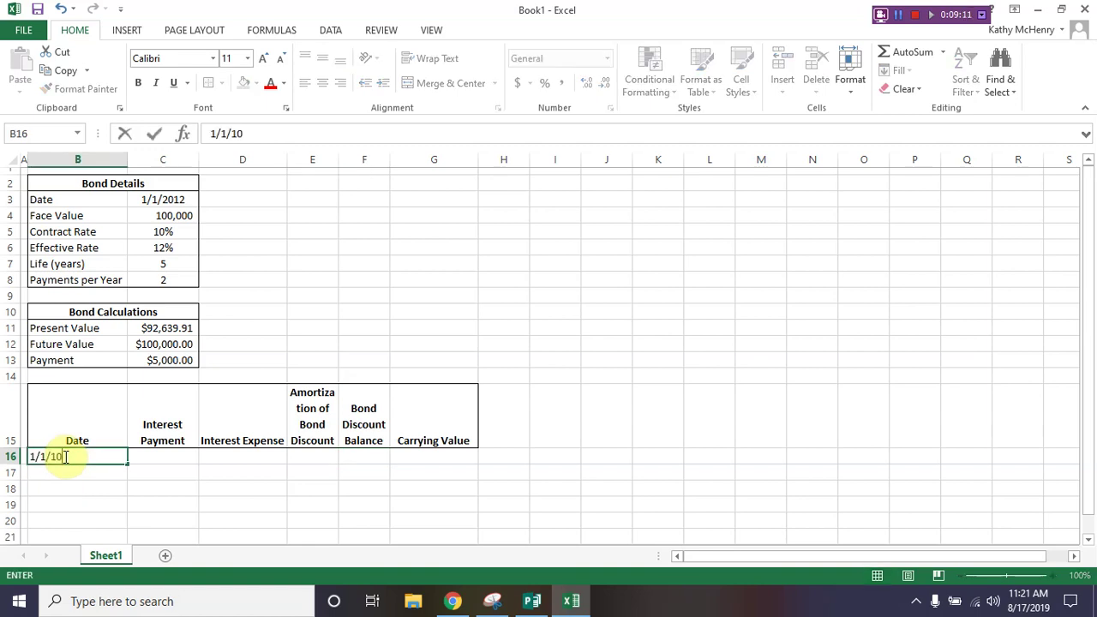
pyautogui.press('BackSpace')
pyautogui.press('BackSpace')
pyautogui.write('1')
pyautogui.press('BackSpace')
pyautogui.write('2012')
pyautogui.press('Tab')
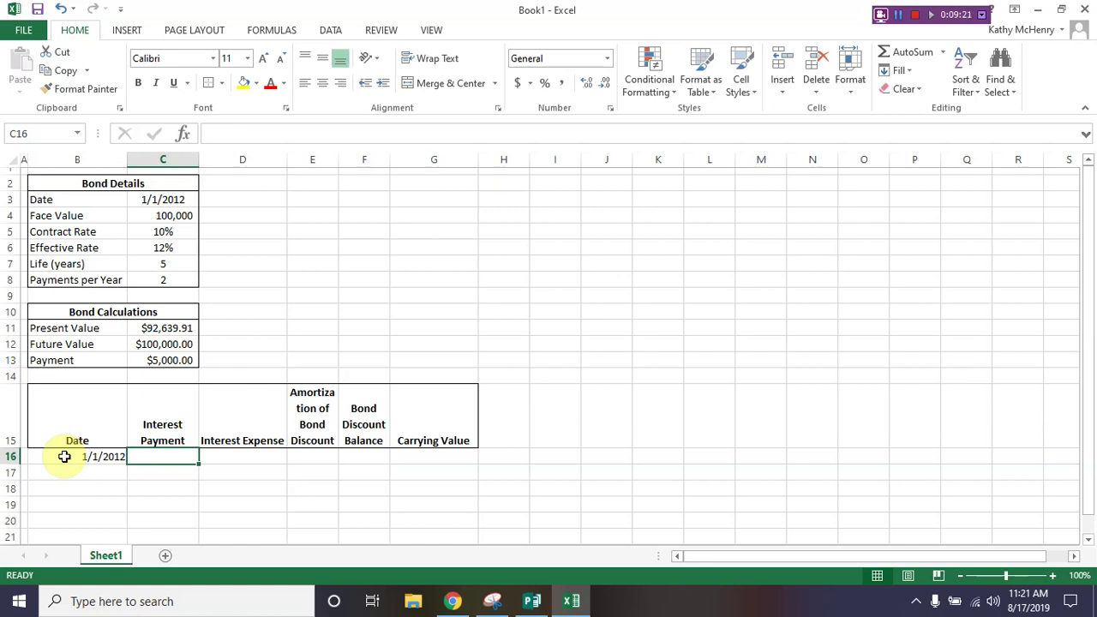
pyautogui.press('Return')
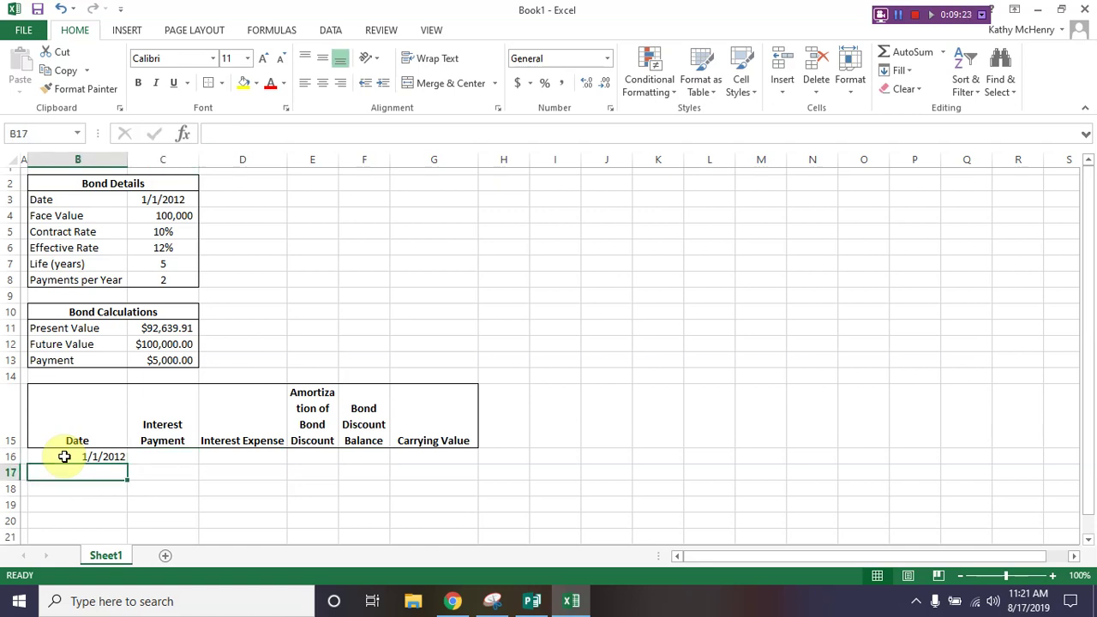
pyautogui.write('6')
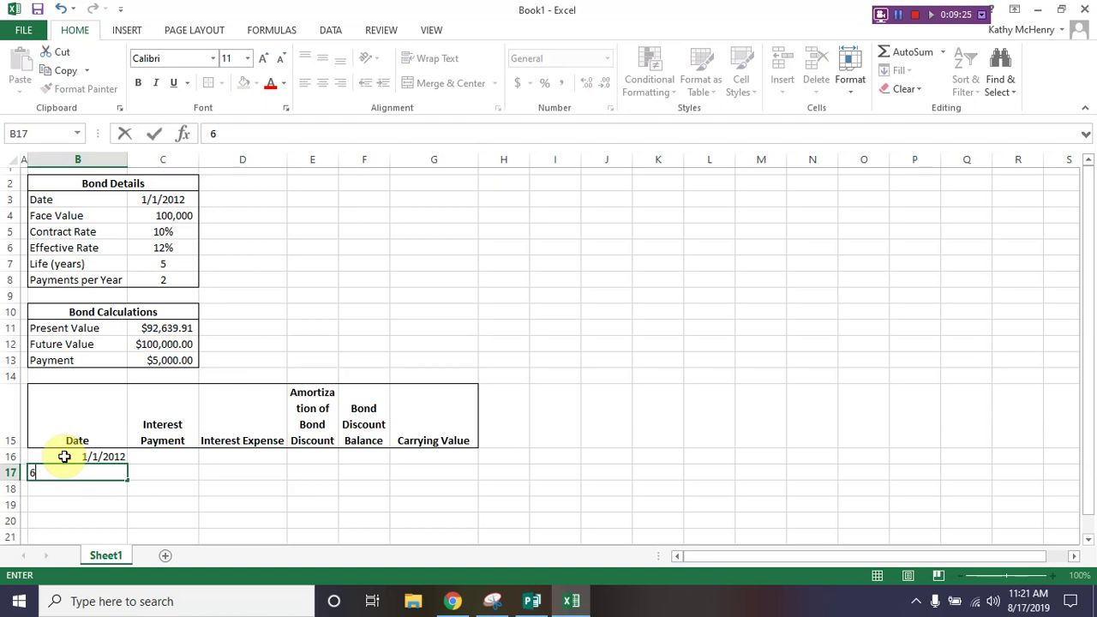
pyautogui.write('/230/2012')
pyautogui.press('Return')
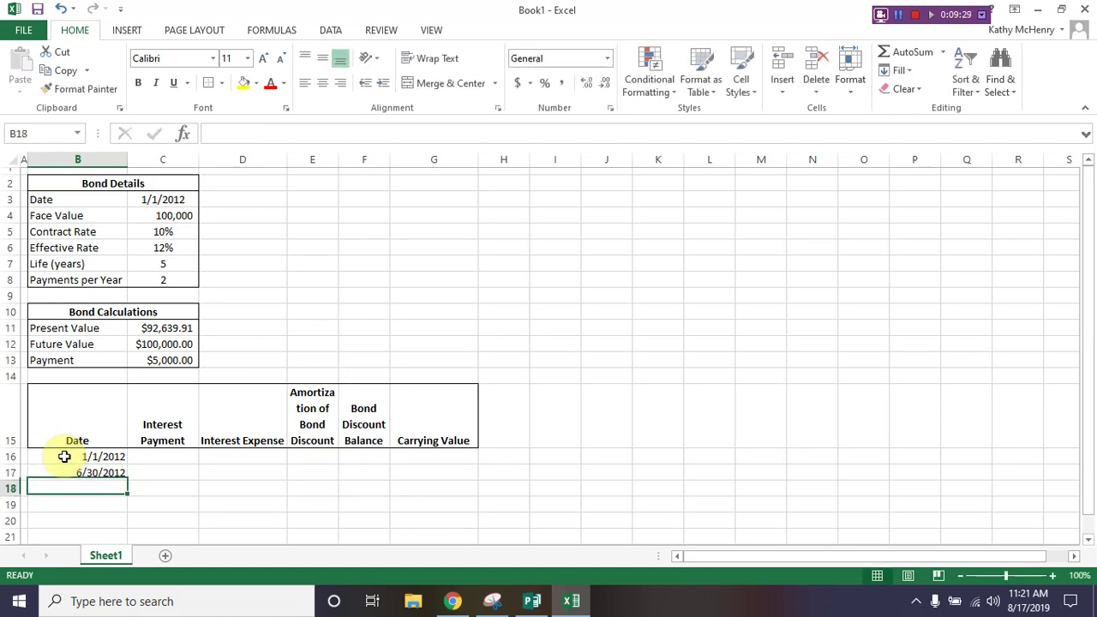
pyautogui.write('12')
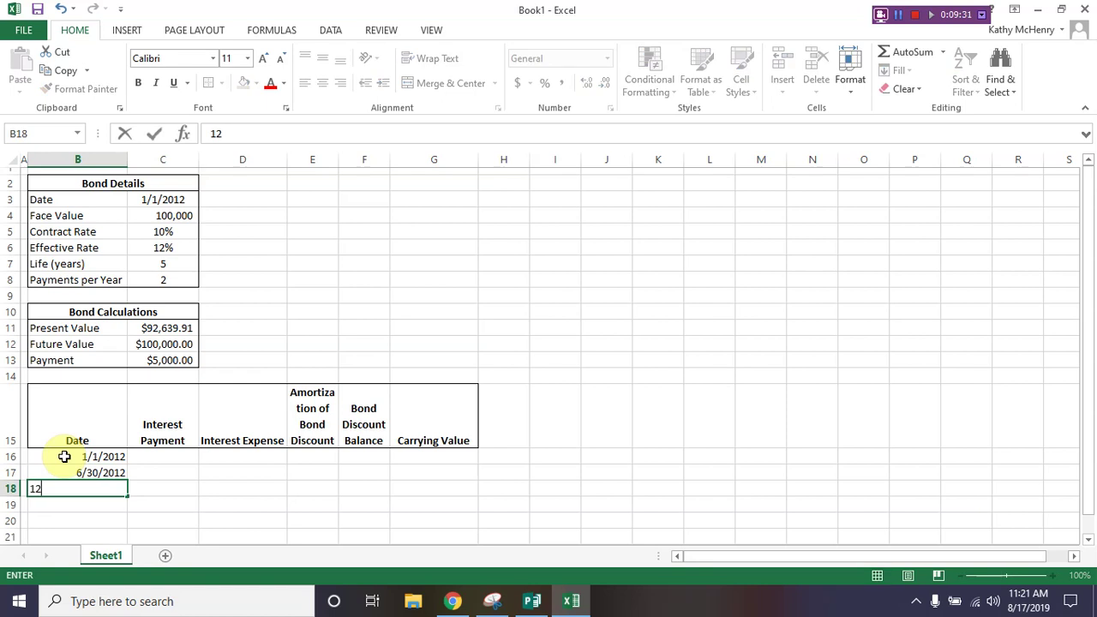
pyautogui.write('/31/2012')
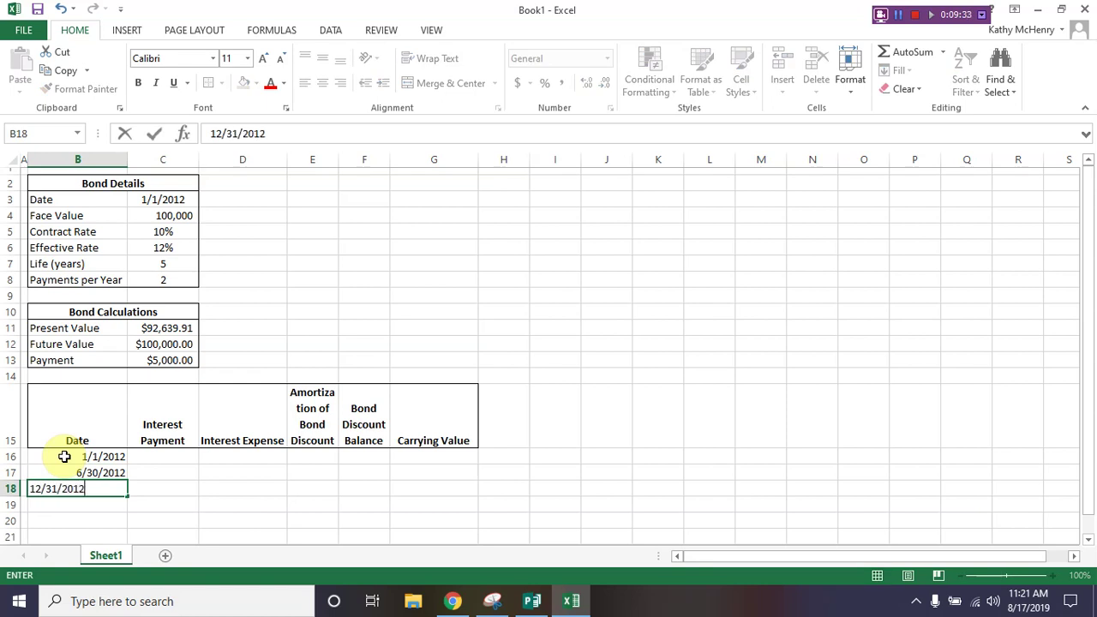
pyautogui.press('Return')
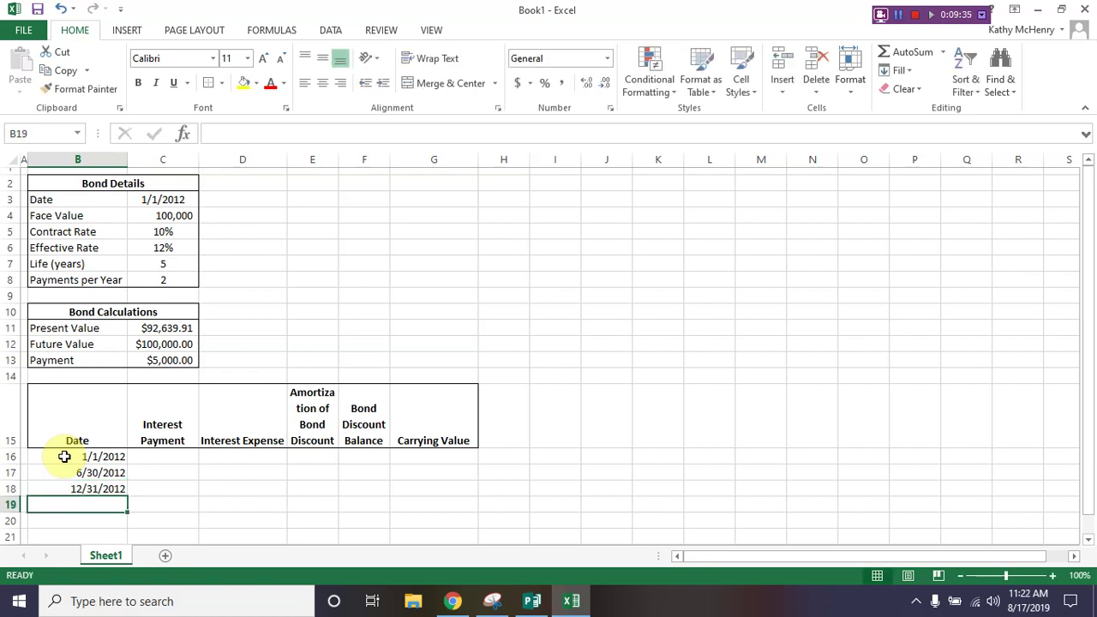
pyautogui.scroll(-3, 185, 455)
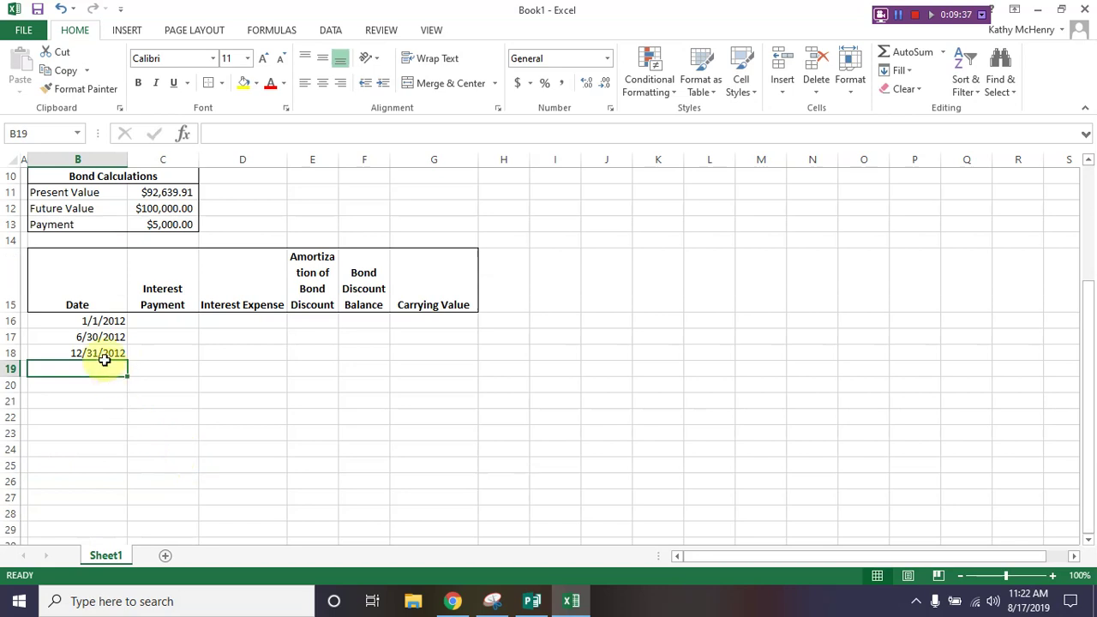
# Step: Fill the semiannual date pattern from B16:B17 down to 12/31/2016 in B26
pyautogui.moveTo(69, 336); pyautogui.dragTo(124, 491)
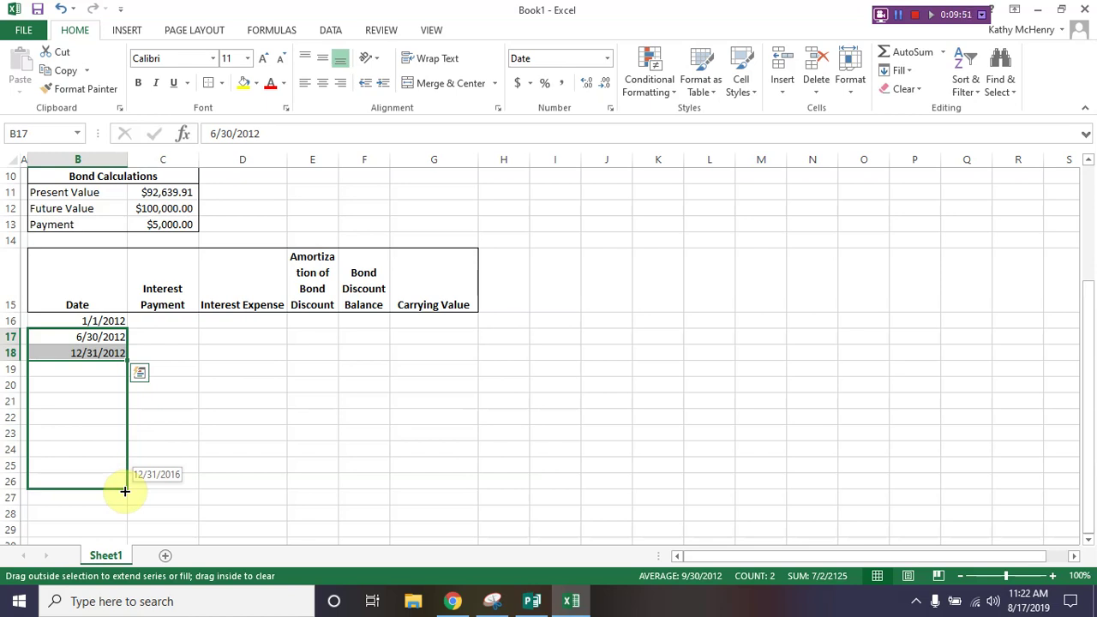
pyautogui.moveTo(124, 491); pyautogui.dragTo(125, 491)
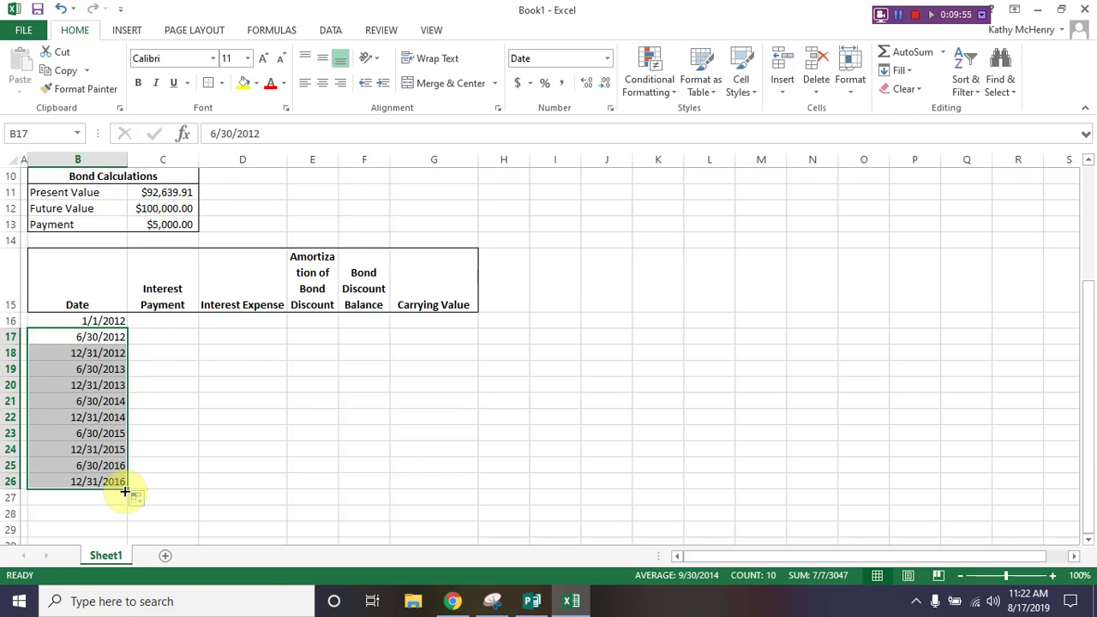
pyautogui.click(176, 403)
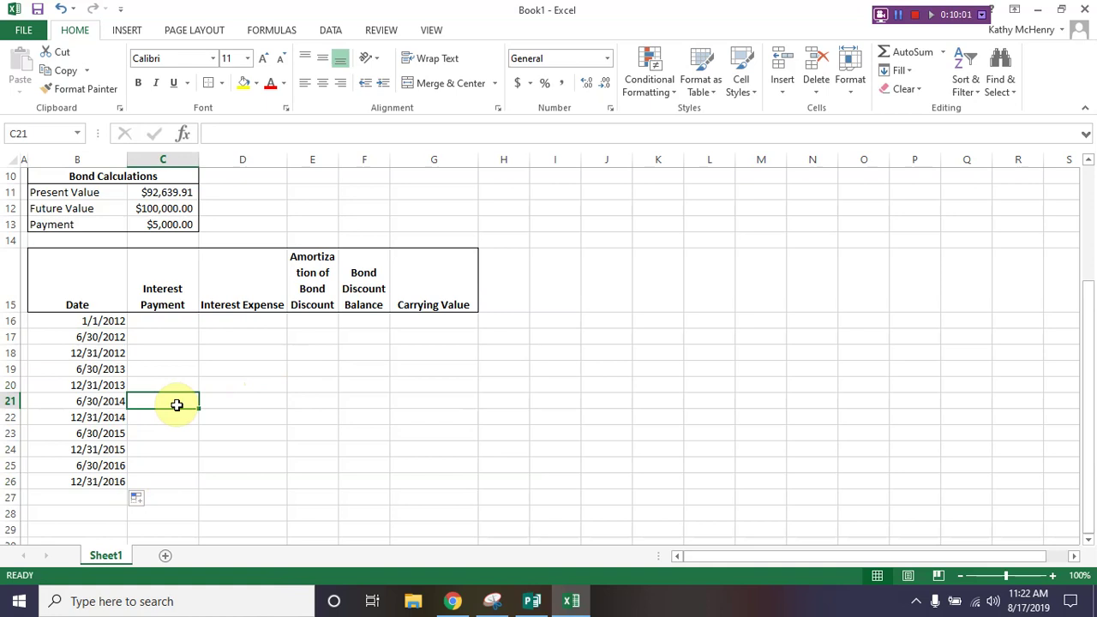
pyautogui.click(69, 500)
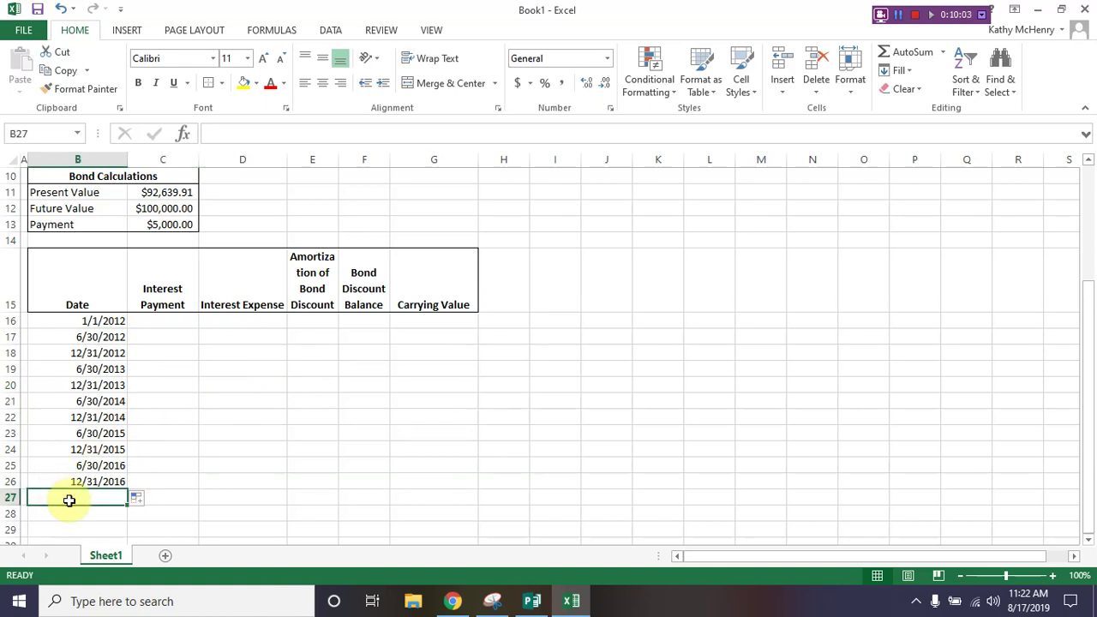
# Step: Add a right-aligned Totals label in B27
pyautogui.write('Totals')
pyautogui.press('Return')
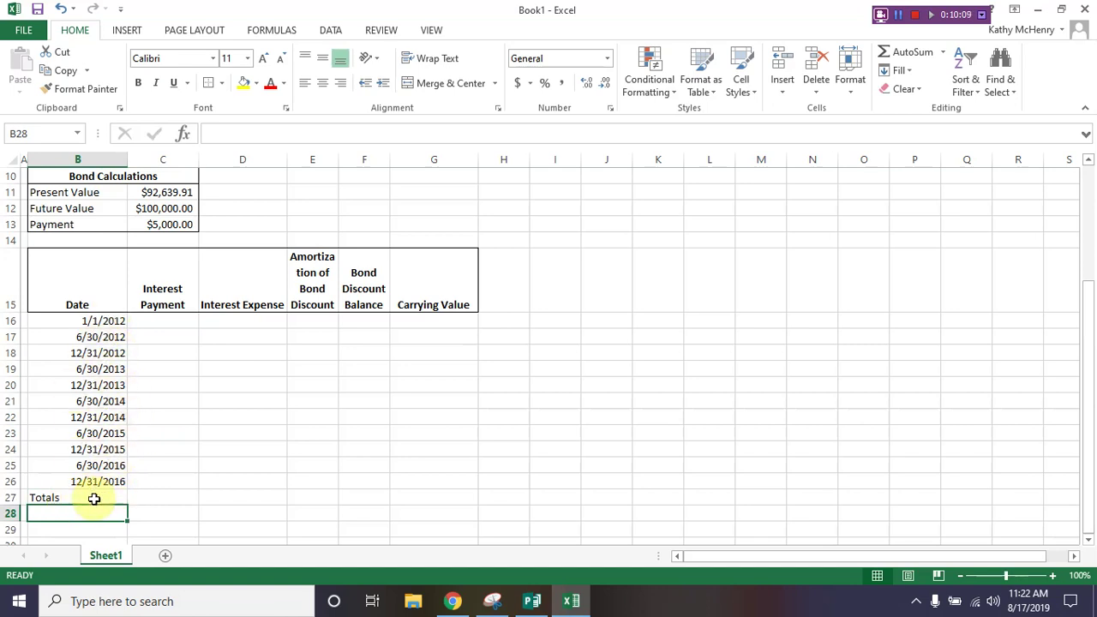
pyautogui.click(92, 498)
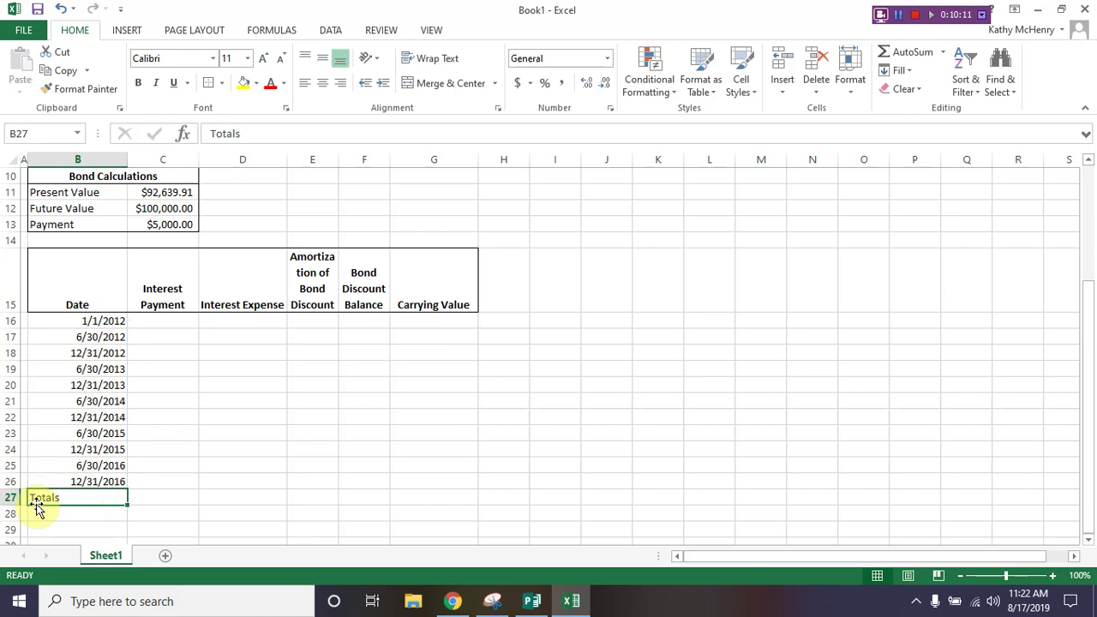
pyautogui.click(340, 89)
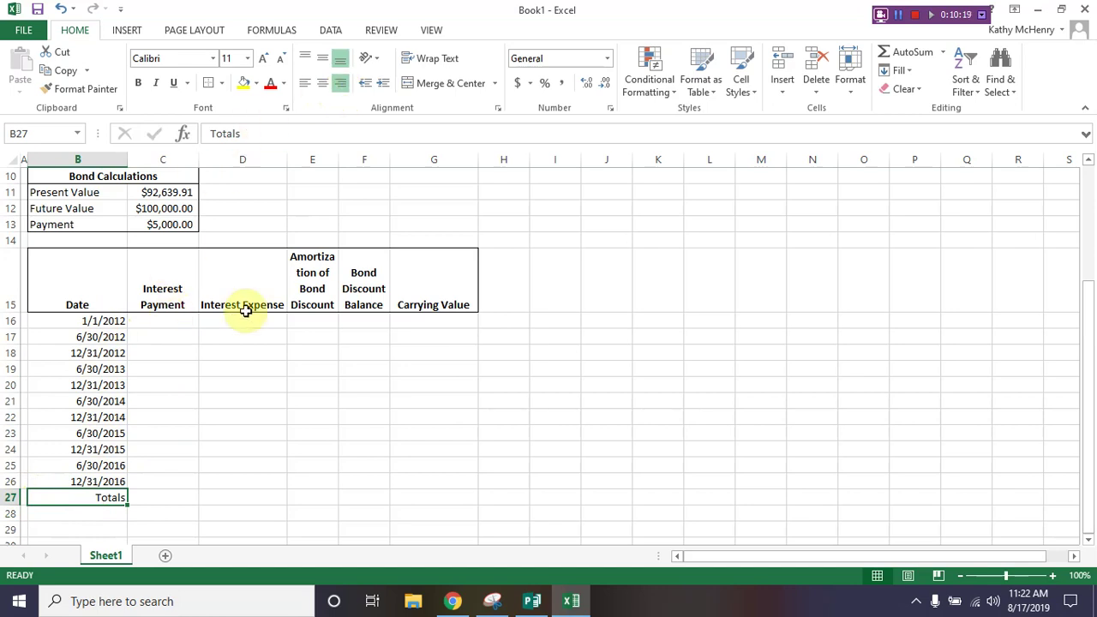
pyautogui.click(366, 322)
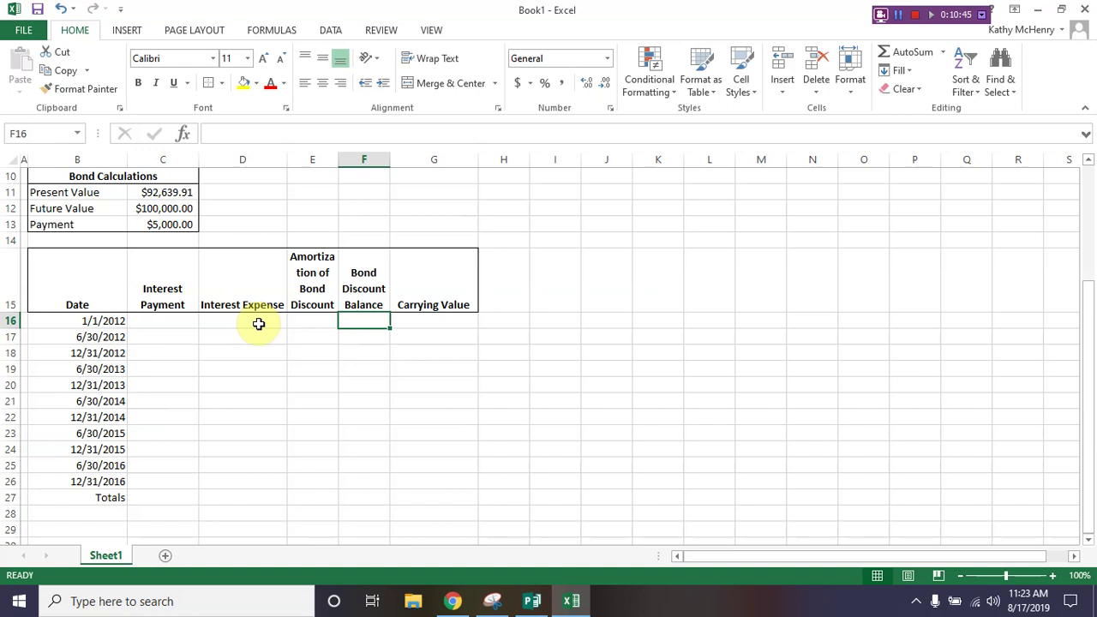
# Step: Enter =C12-C11 in F16 ($7,360.09) and =C11 in G16 ($92,639.91)
pyautogui.write('=c12')
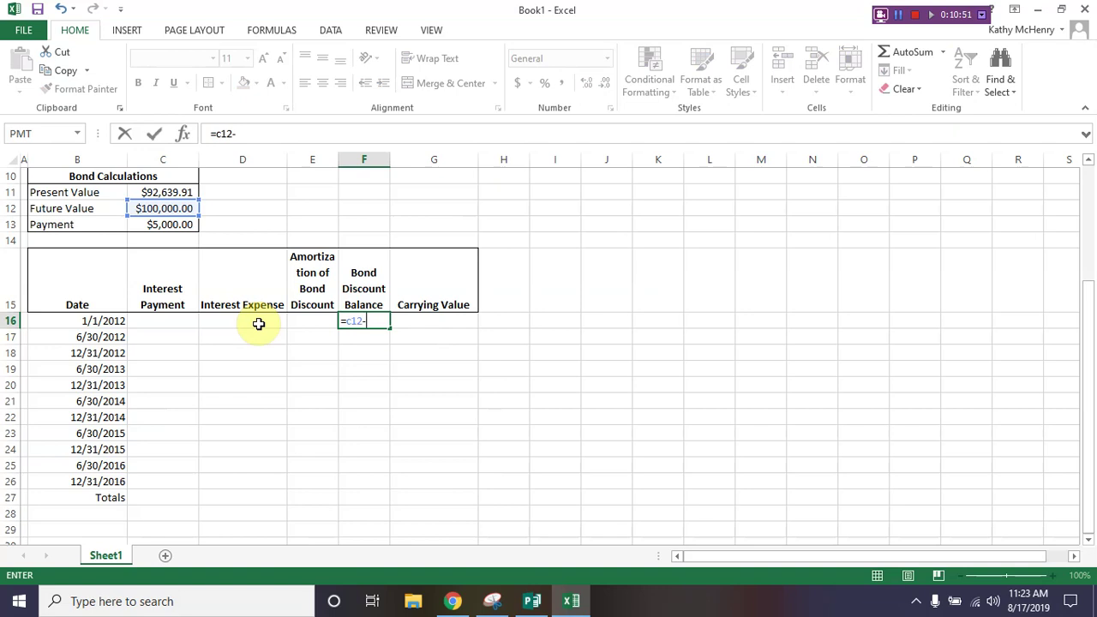
pyautogui.write('-c11')
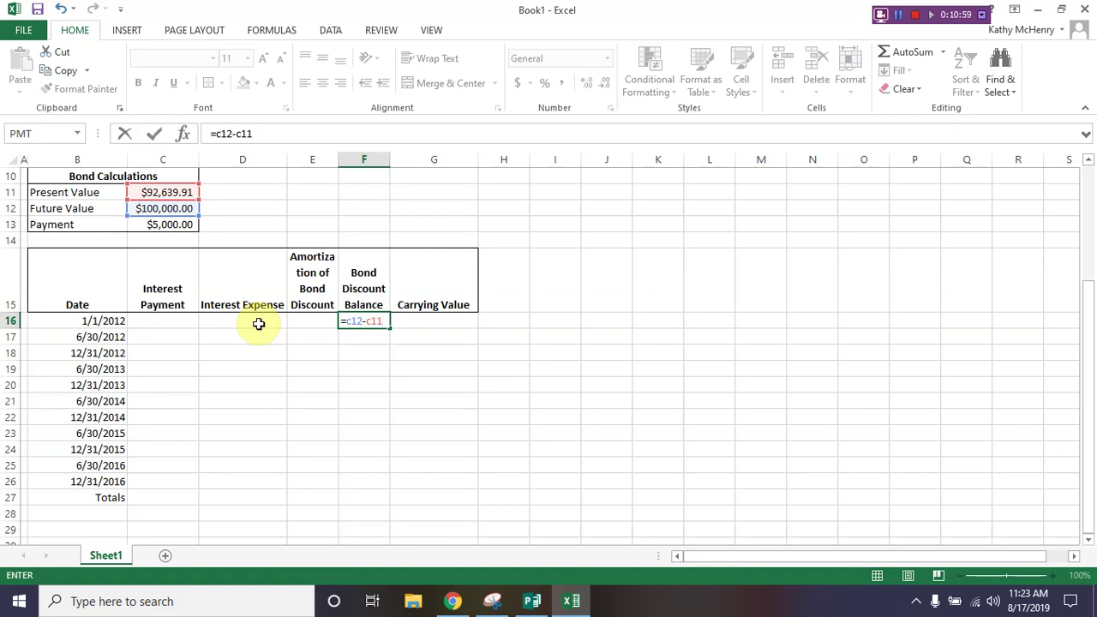
pyautogui.press('Tab')
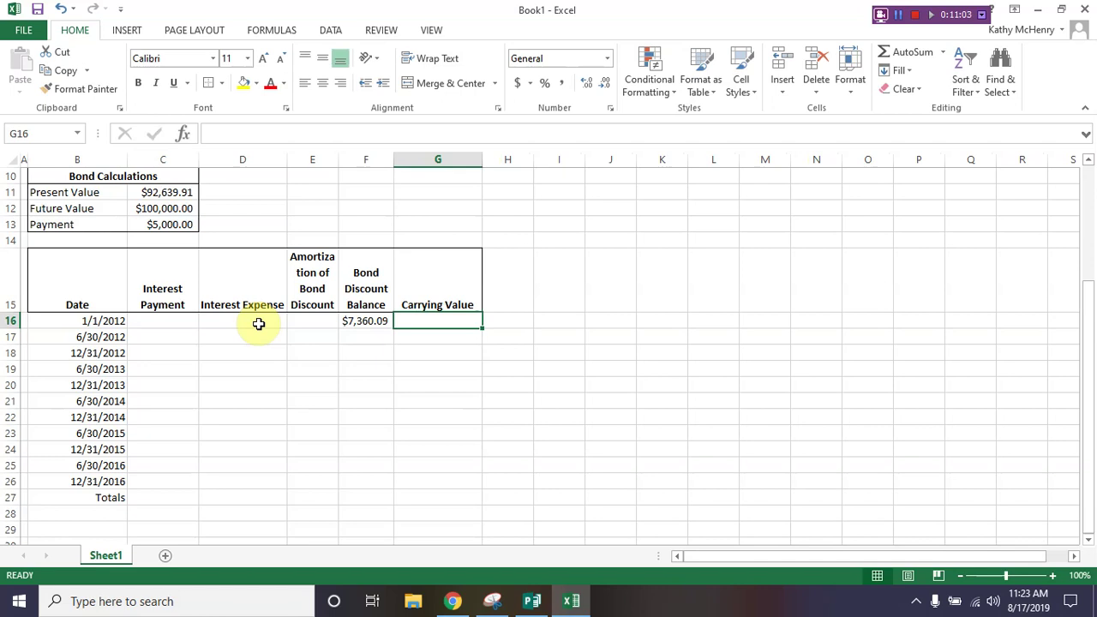
pyautogui.write('=cqq')
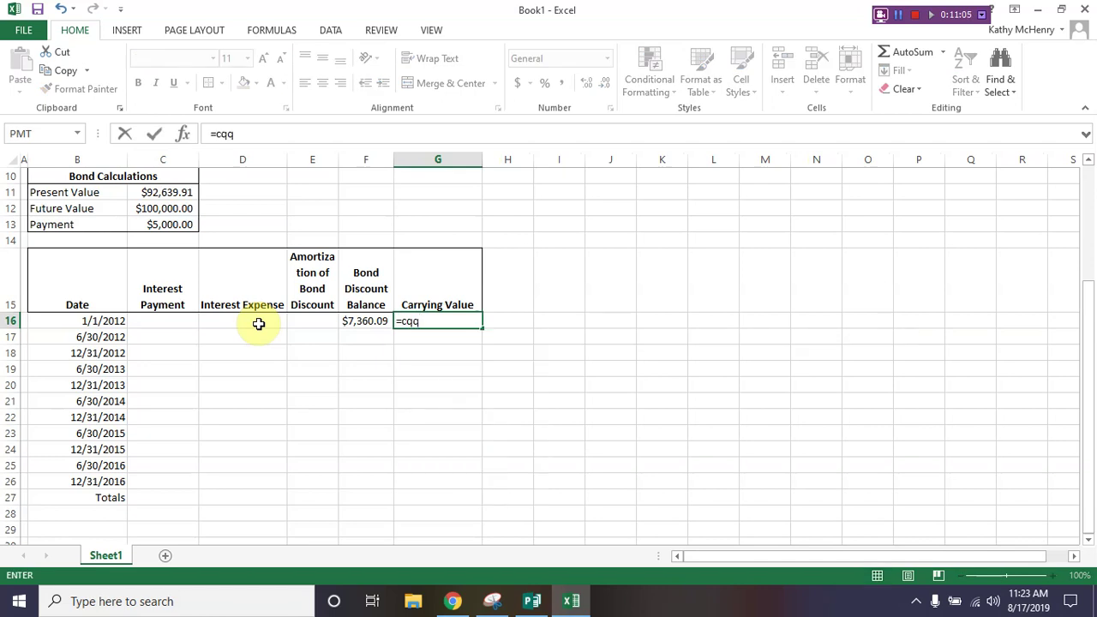
pyautogui.press('BackSpace')
pyautogui.press('BackSpace')
pyautogui.write('11')
pyautogui.press('Return')
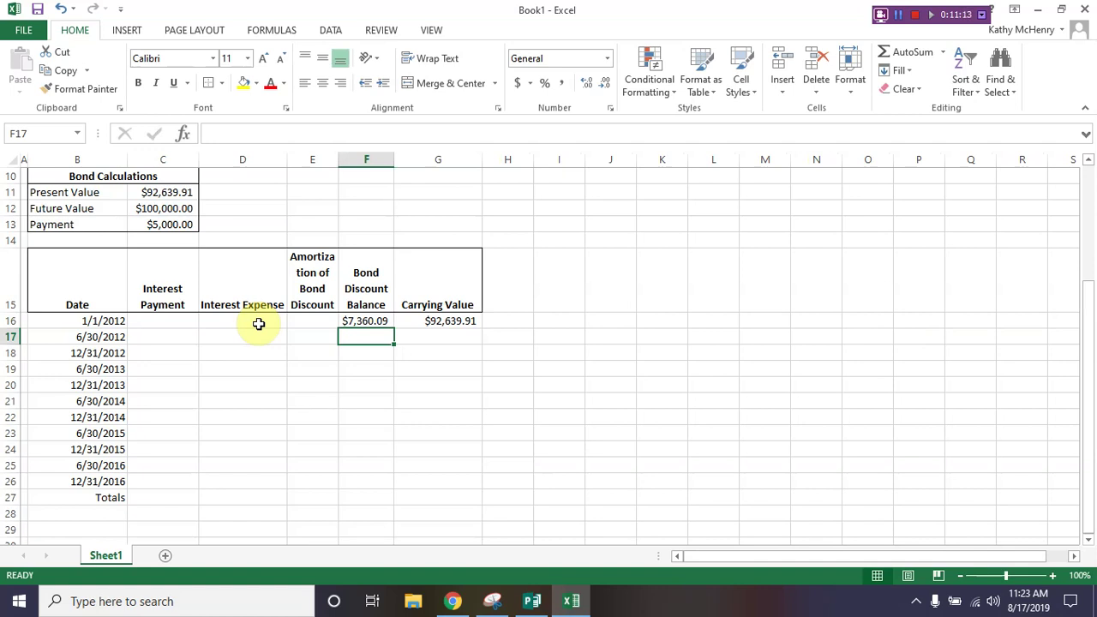
# Step: Enter =$C$13 in C17 for the $5,000.00 interest payment
pyautogui.press('Left')
pyautogui.press('Left')
pyautogui.press('Left')
pyautogui.press('Left')
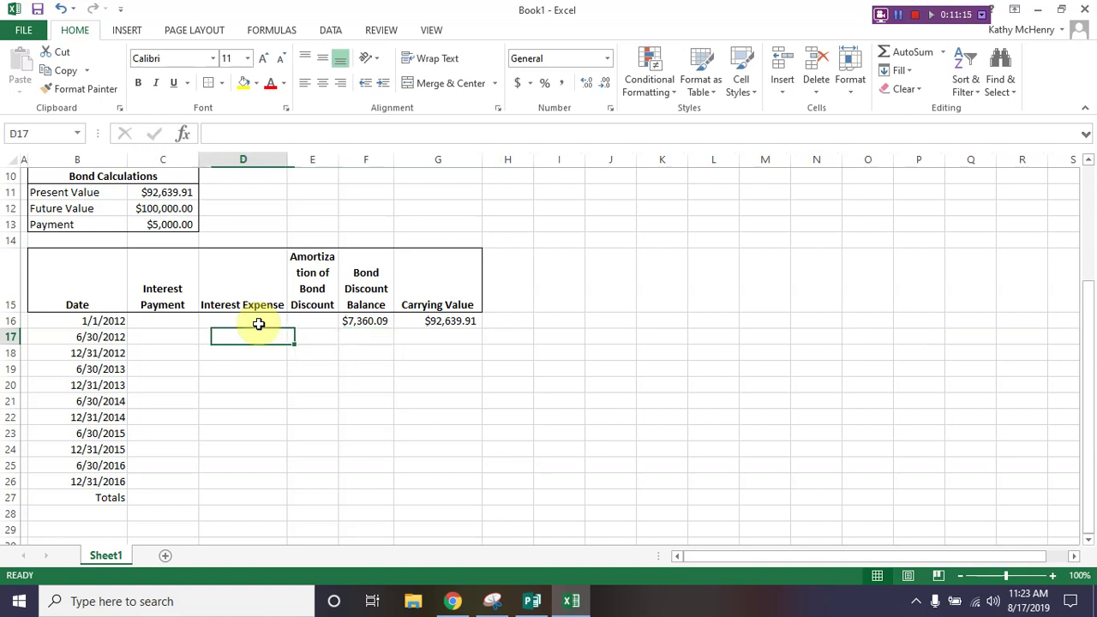
pyautogui.press('Right')
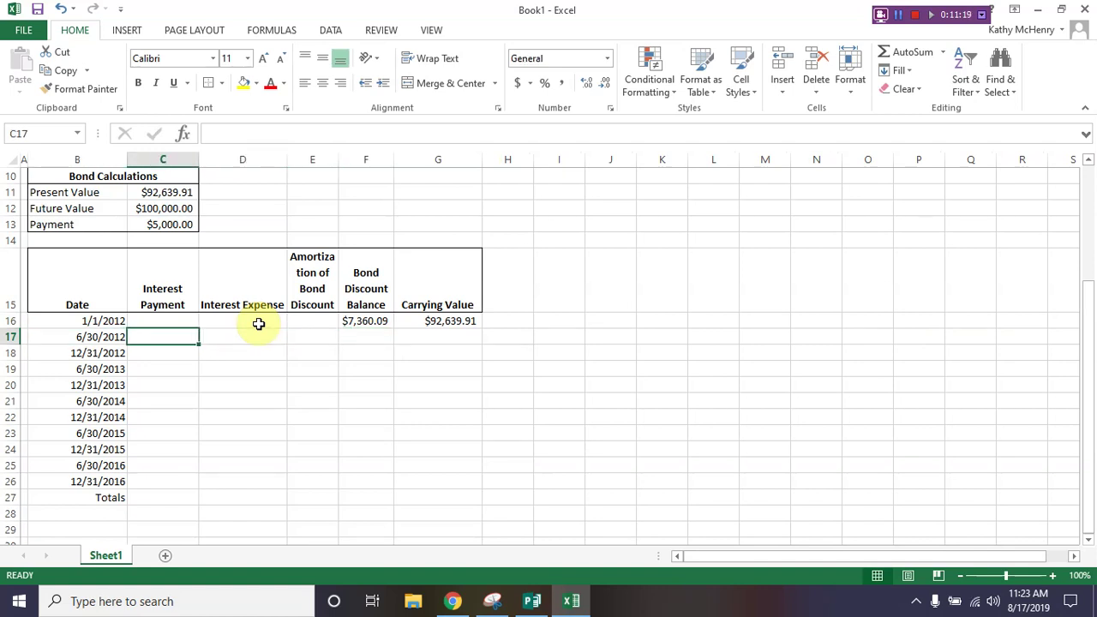
pyautogui.scroll(2, 318, 256)
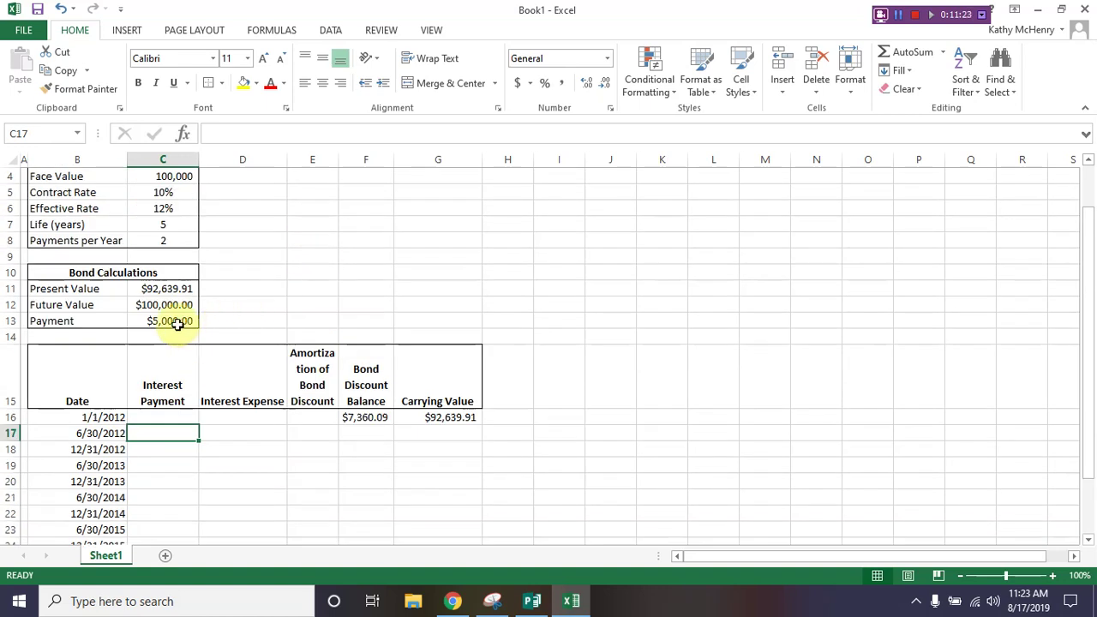
pyautogui.write('=c13')
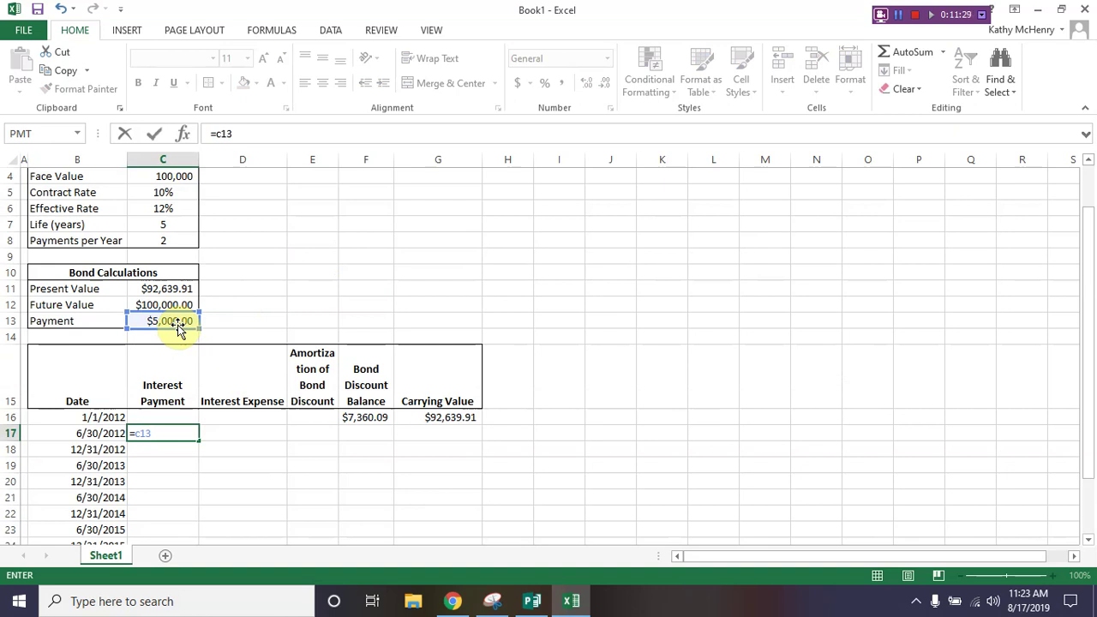
pyautogui.press('F4')
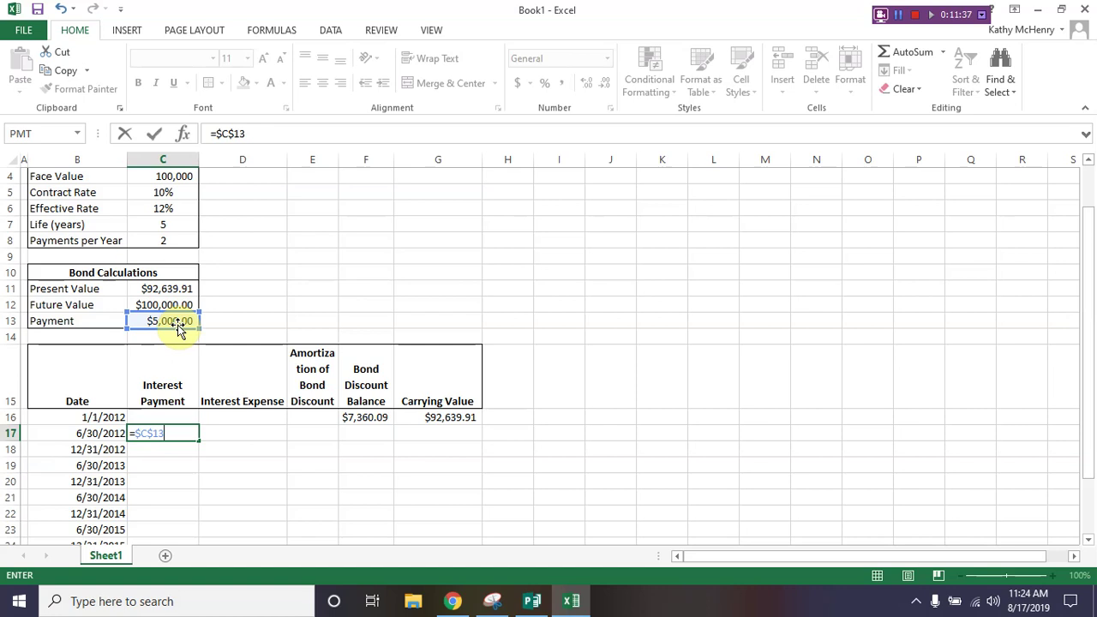
pyautogui.press('Tab')
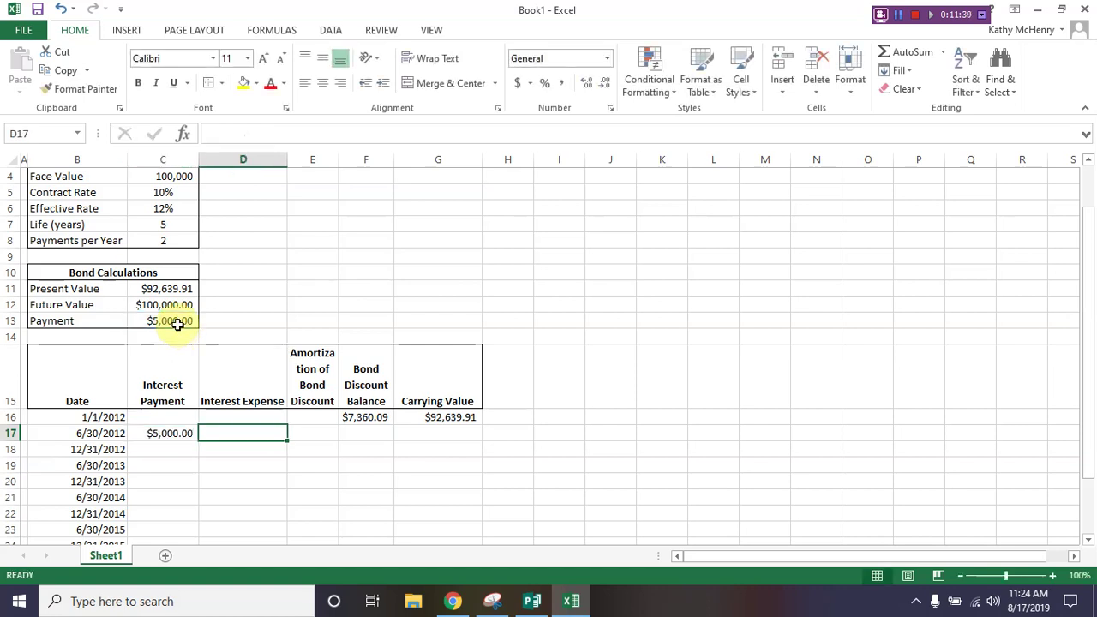
# Step: Enter =G16*$C$6/$C$8 in D17 for $5,558.39 interest expense, and type =D17-C17 in E17
pyautogui.write('=g1')
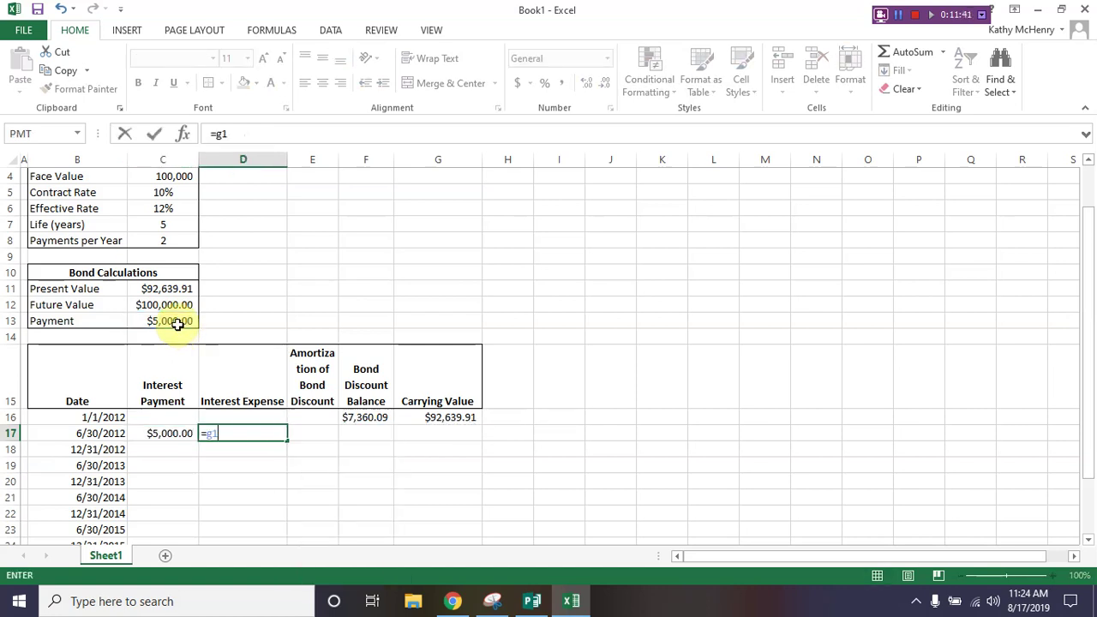
pyautogui.write('6')
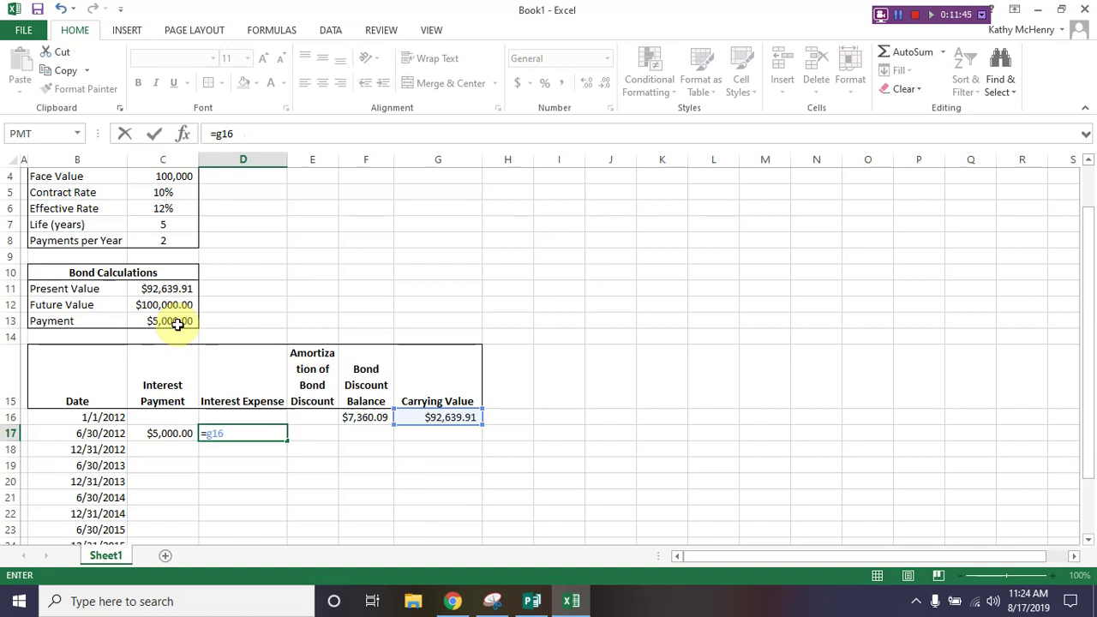
pyautogui.write('*$c$6')
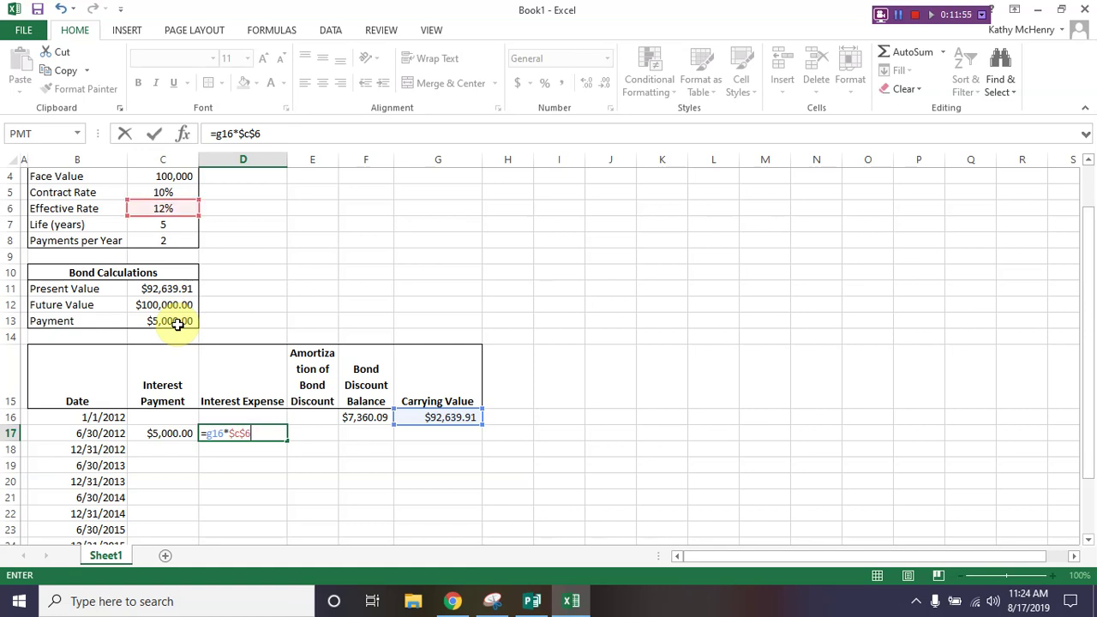
pyautogui.write('/$c$8')
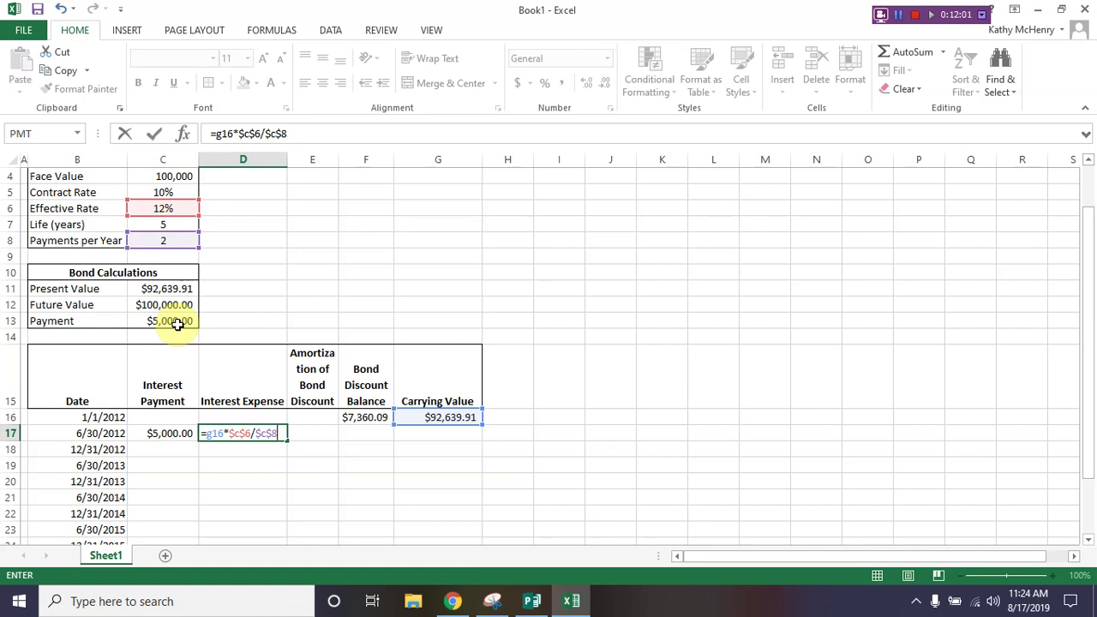
pyautogui.press('Tab')
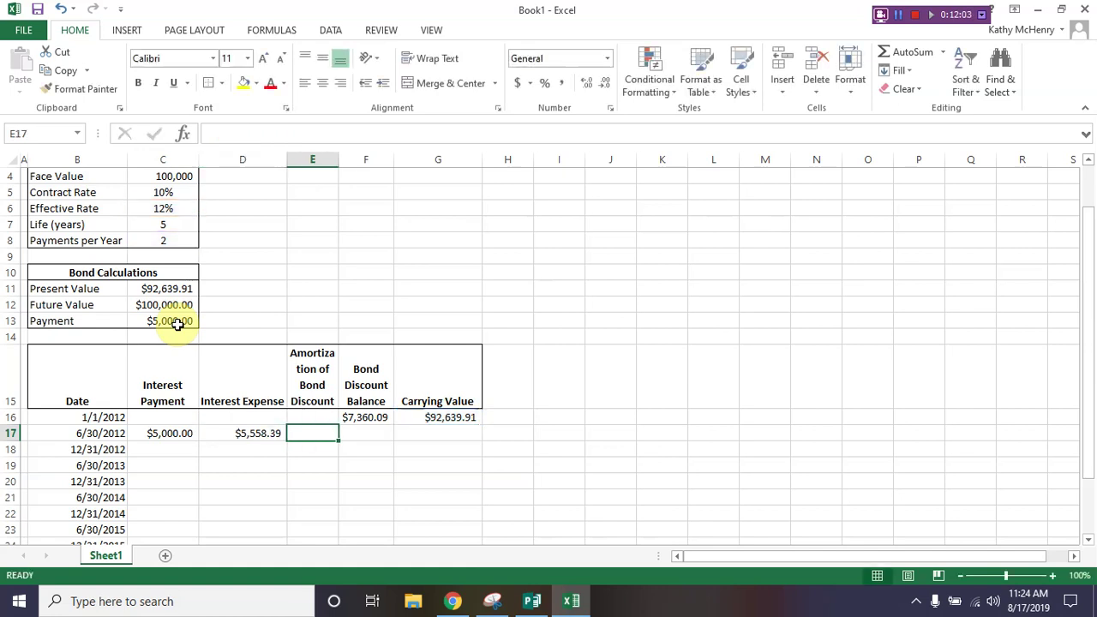
pyautogui.press('Left')
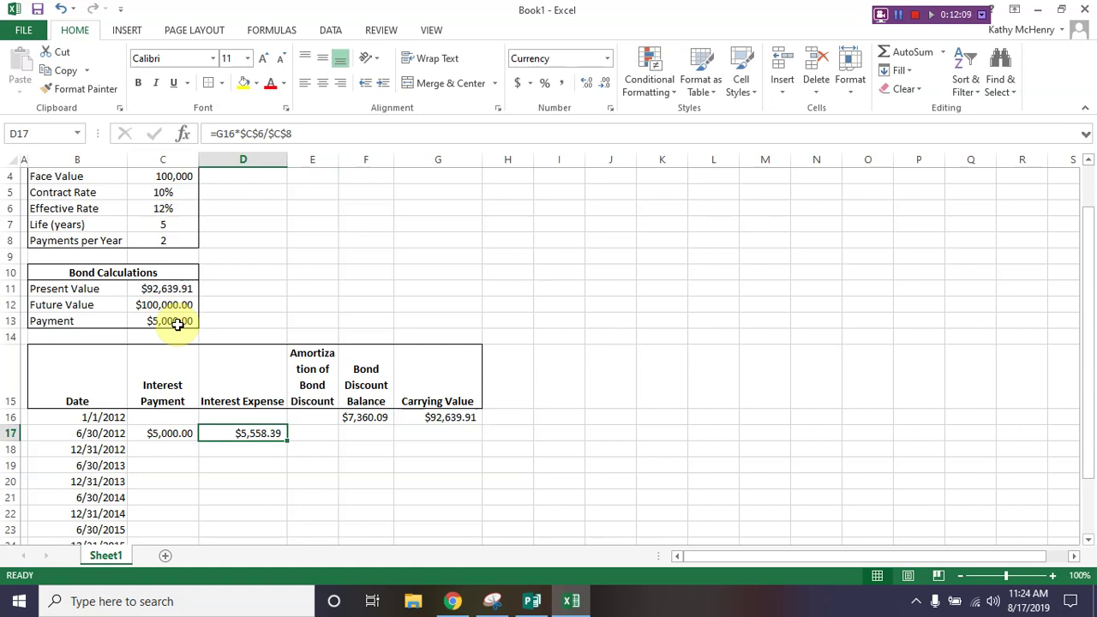
pyautogui.press('Right')
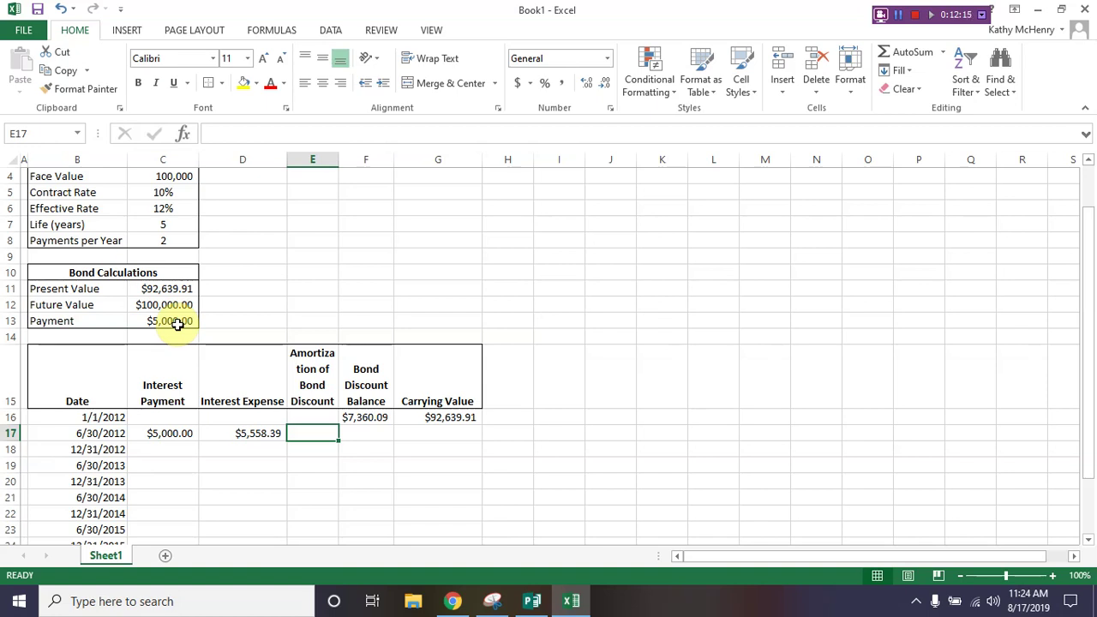
pyautogui.write('=d17')
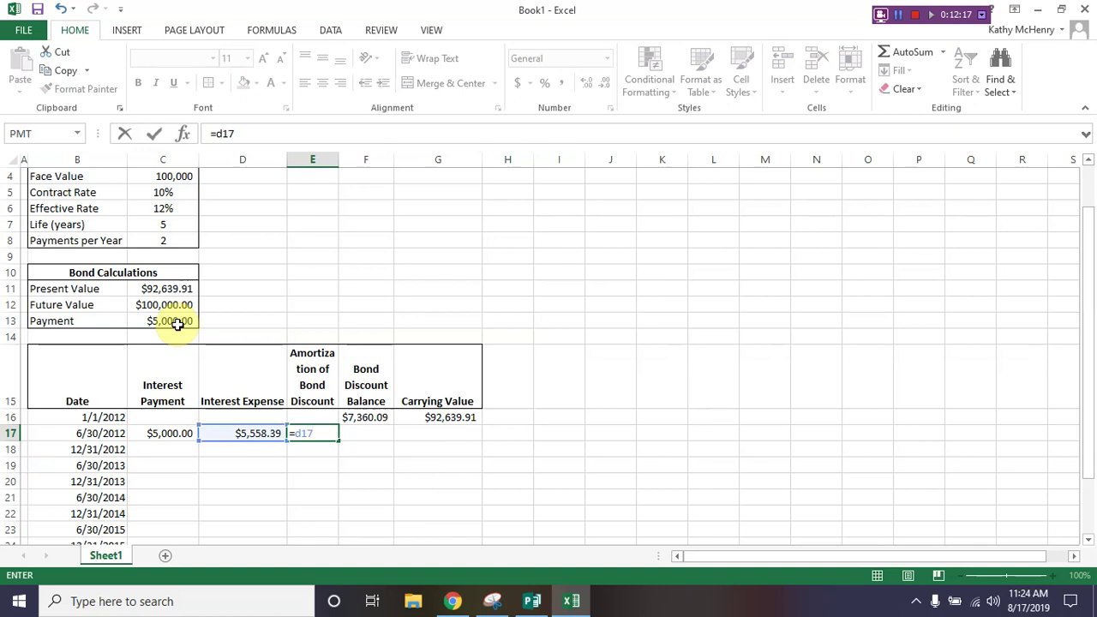
pyautogui.write('-c17')
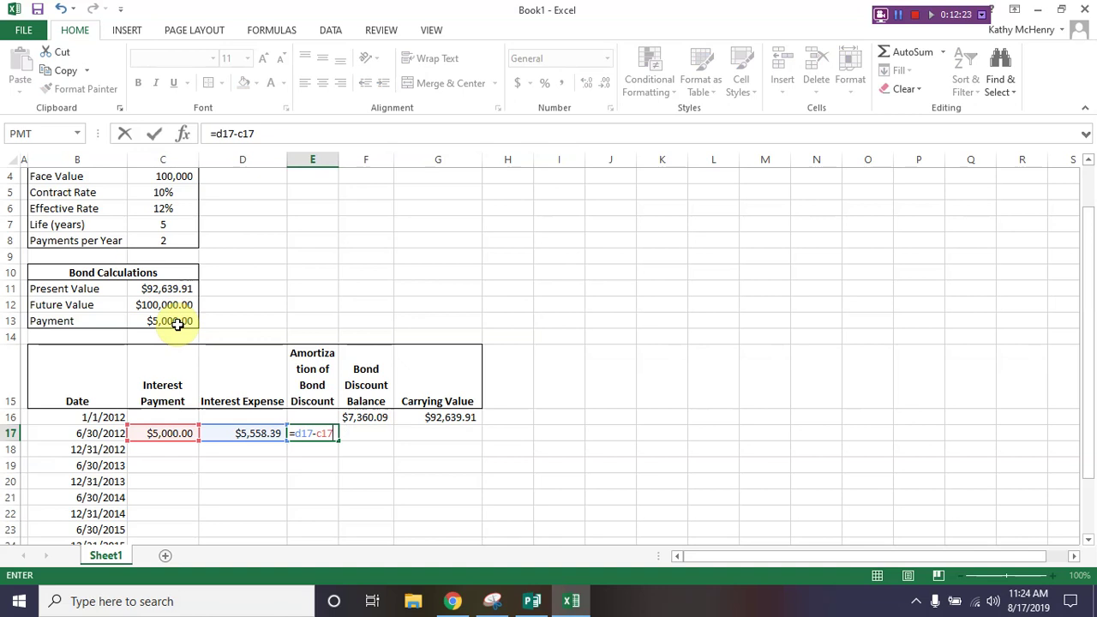
# Step: Complete row 17: amortization =D17-C17, discount balance =F16-E17, carrying value =G16+E17 ($93,198.31)
pyautogui.press('Tab')
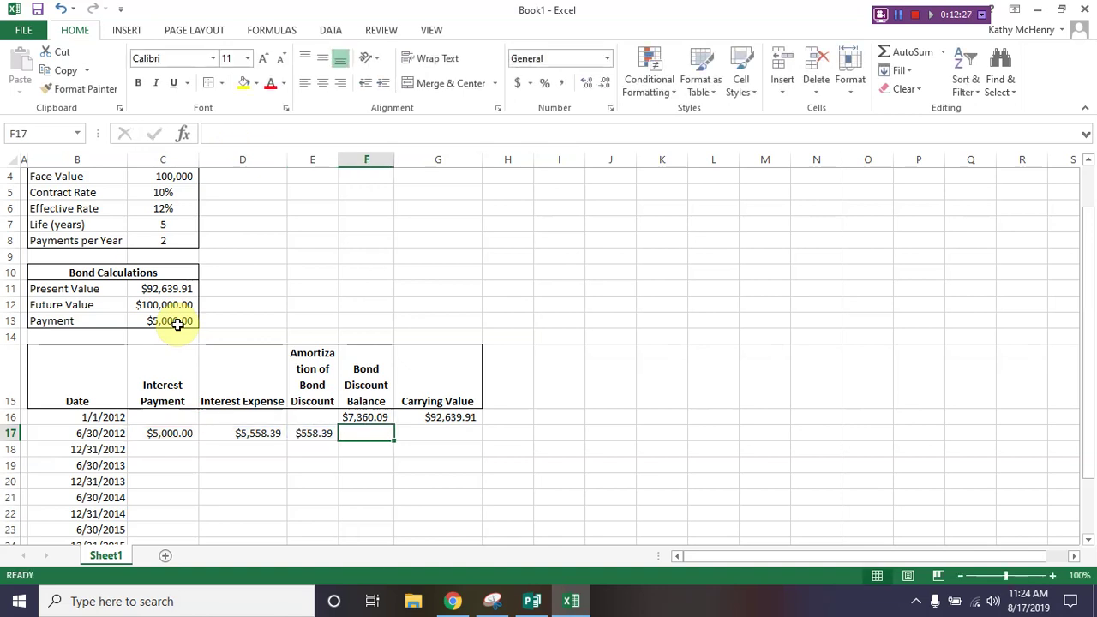
pyautogui.write('=f')
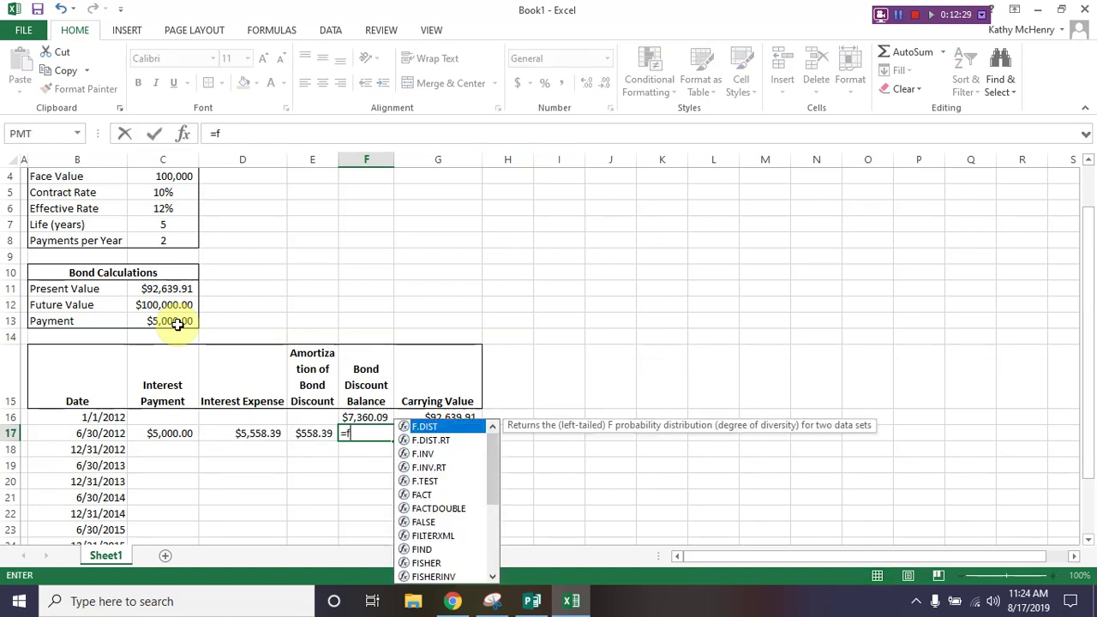
pyautogui.write('16')
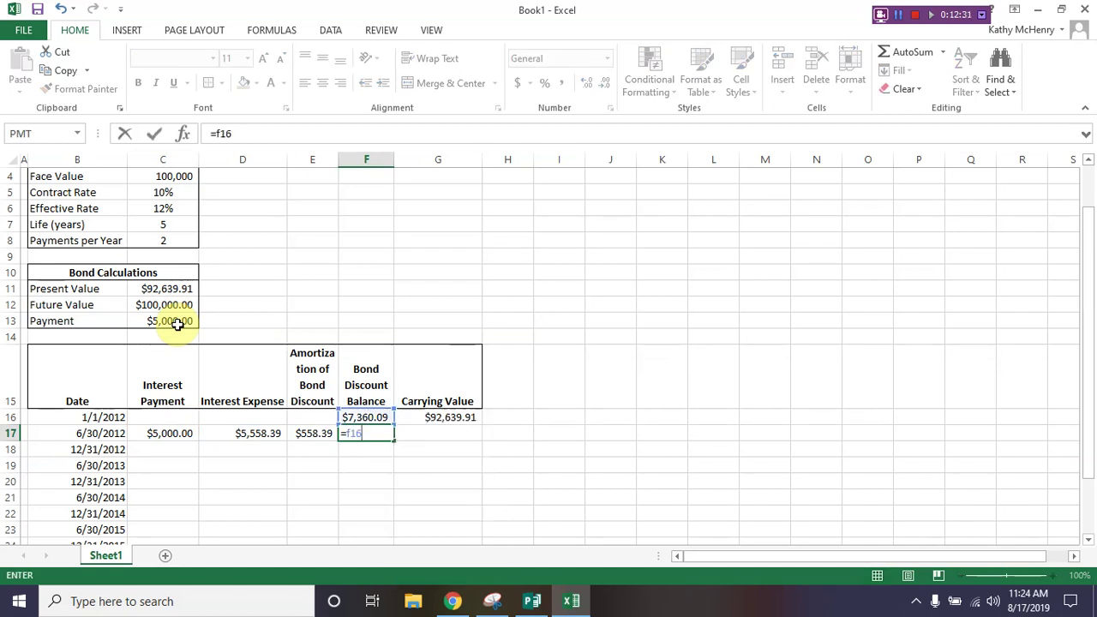
pyautogui.write('-e17')
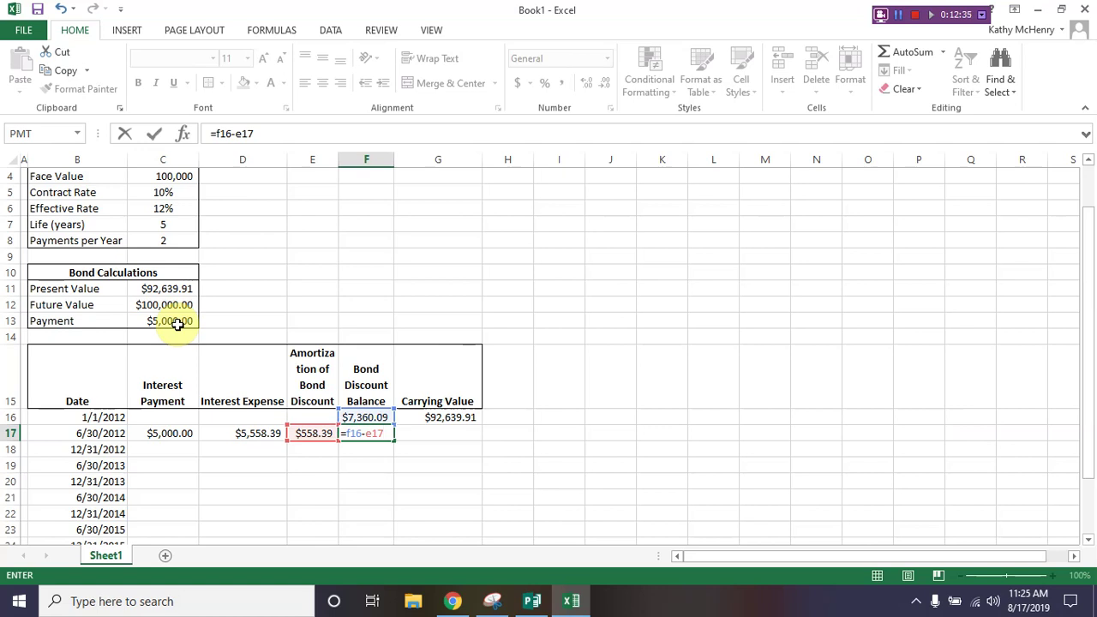
pyautogui.press('Tab')
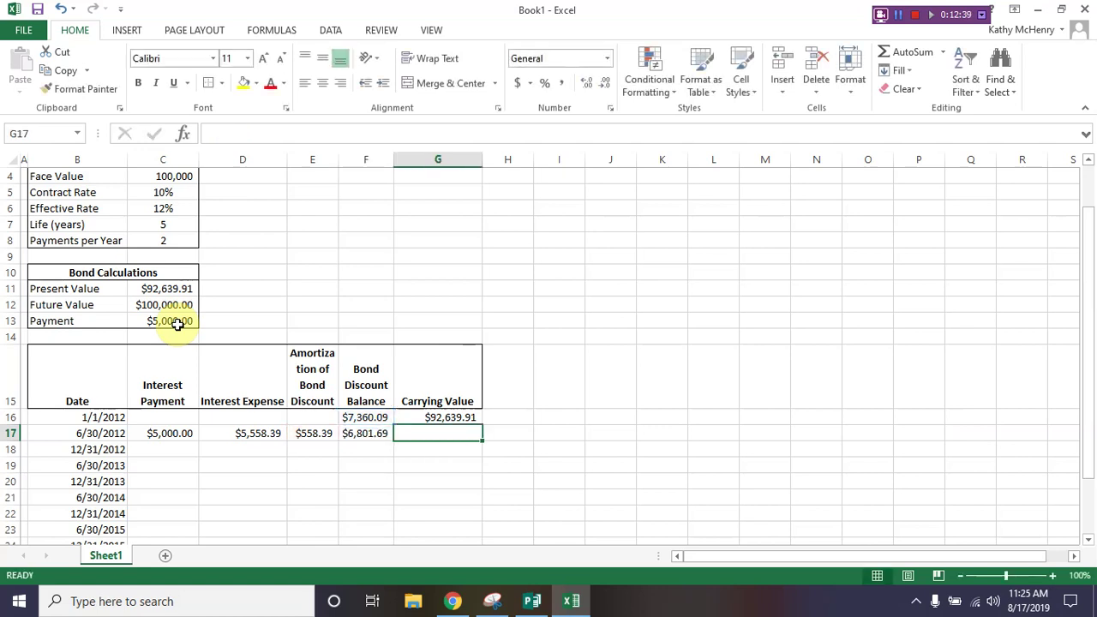
pyautogui.write('=')
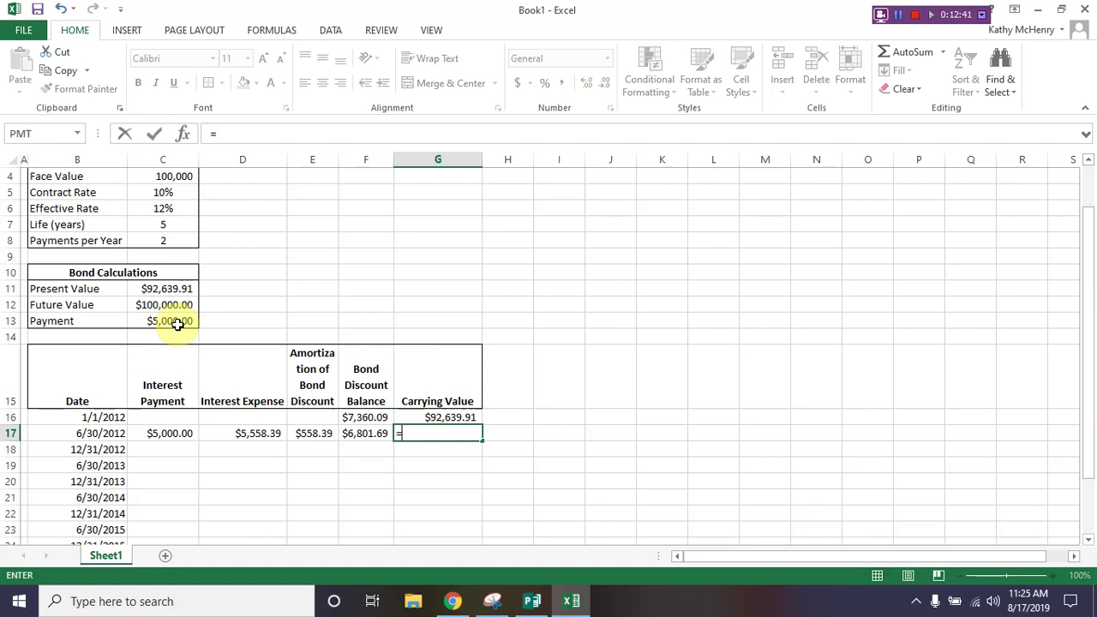
pyautogui.write('g16')
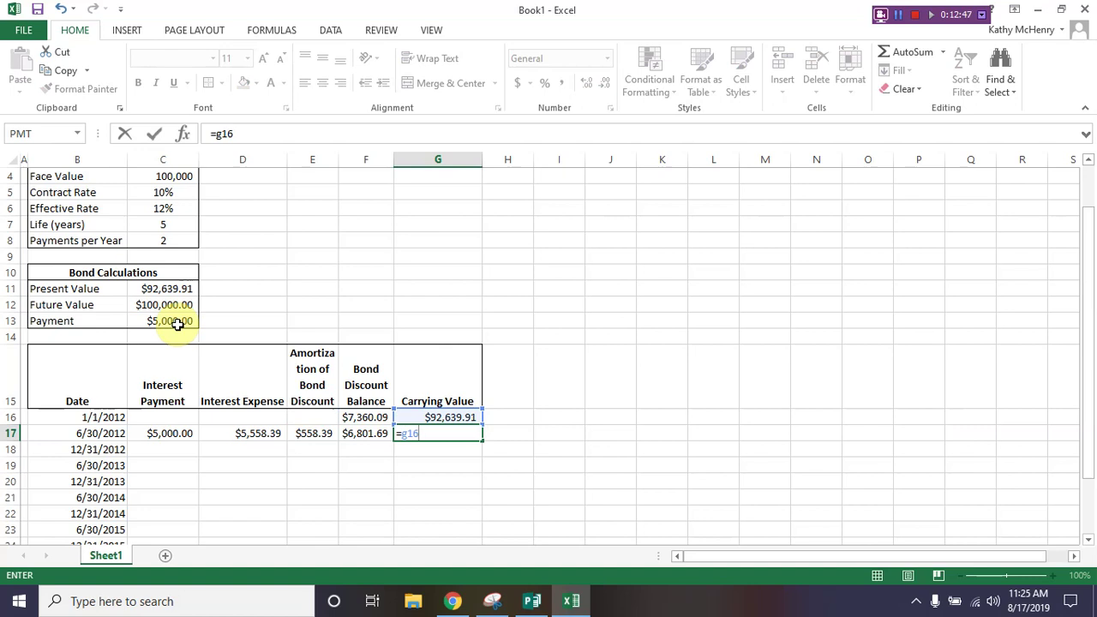
pyautogui.write('+e17')
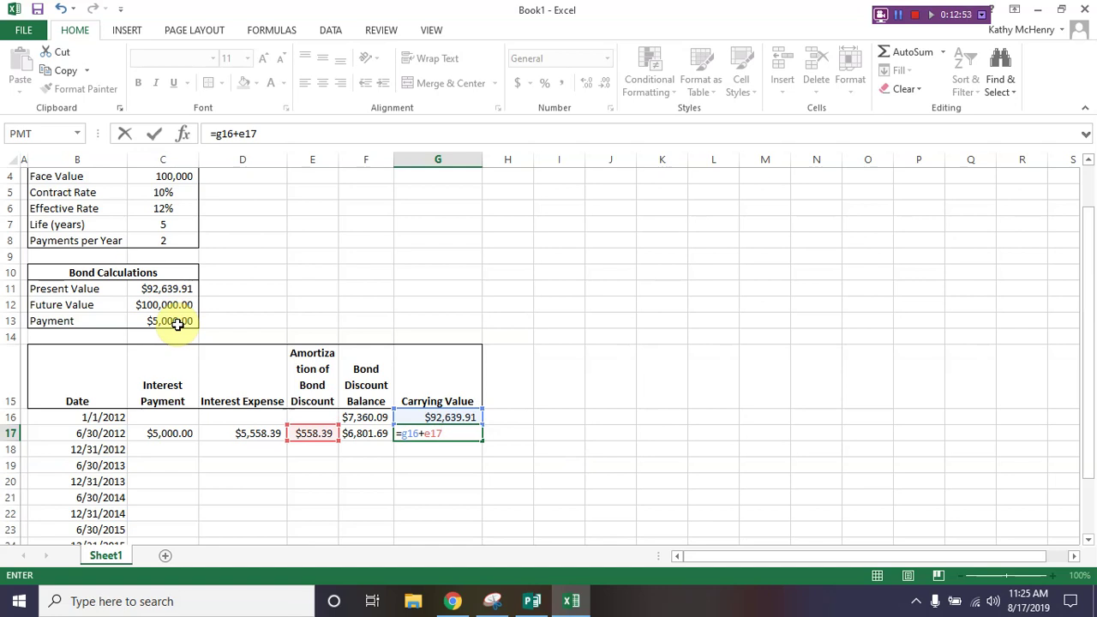
pyautogui.hotkey('ctrl', 'Return')
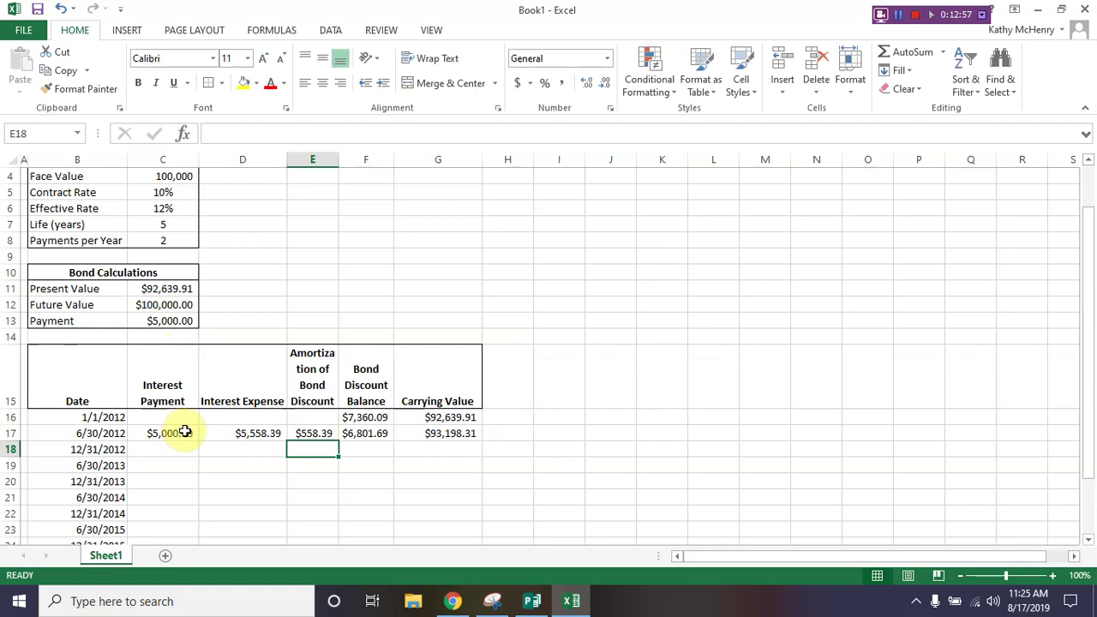
pyautogui.moveTo(182, 432); pyautogui.dragTo(429, 432)
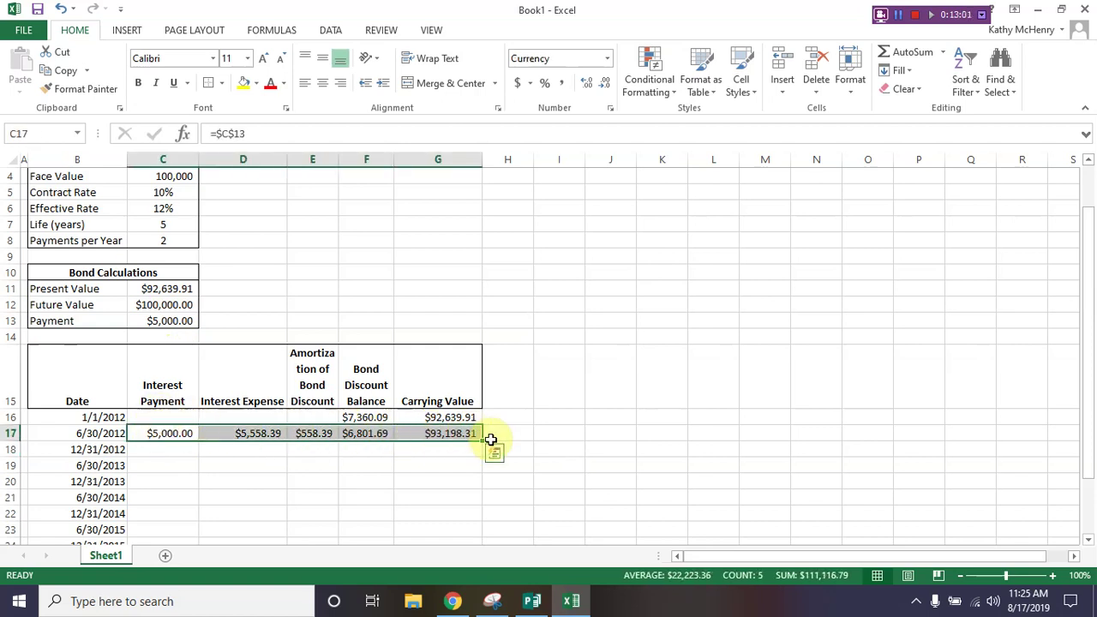
# Step: Fill the row 17 formulas down to a $100,000.00 carrying value, then clear Totals cells C27:G27
pyautogui.doubleClick(490, 439)
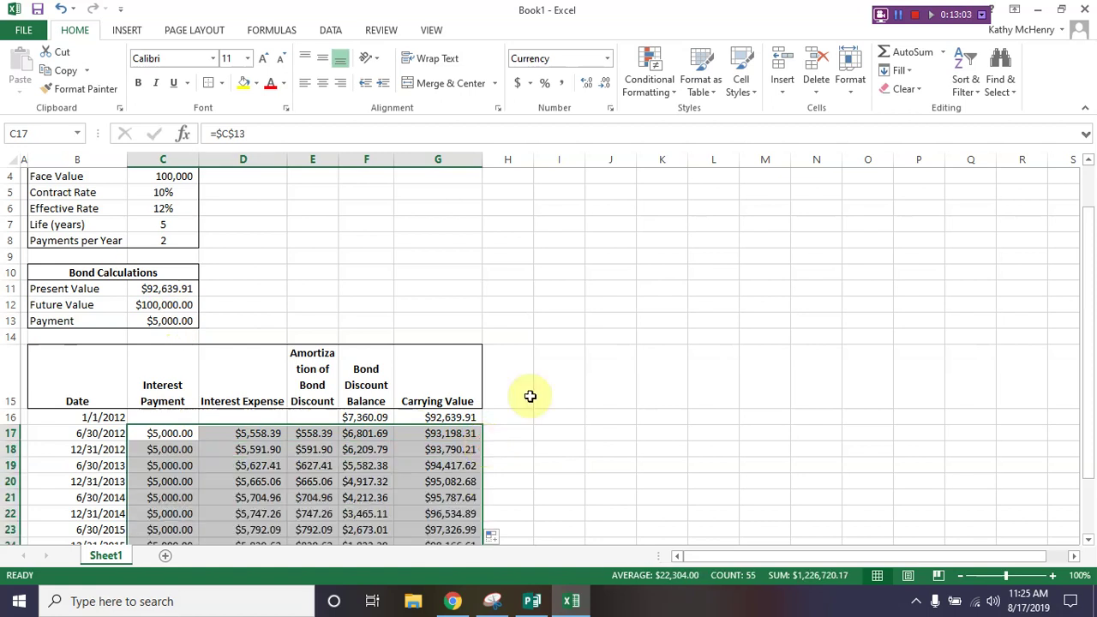
pyautogui.scroll(-3, 531, 396)
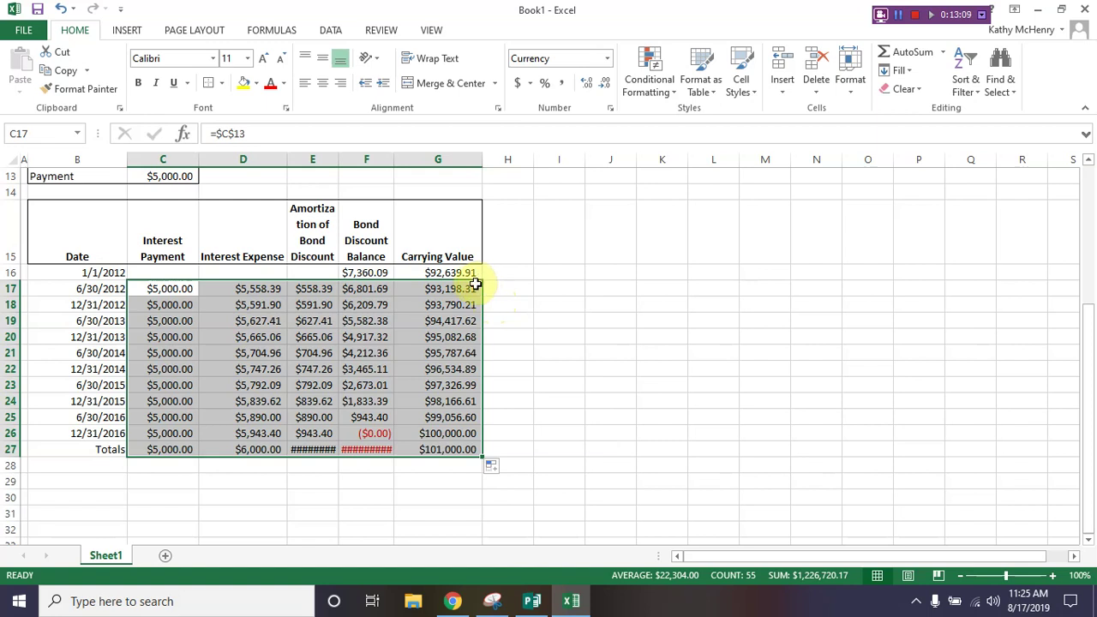
pyautogui.click(155, 449)
pyautogui.moveTo(155, 449); pyautogui.dragTo(429, 449)
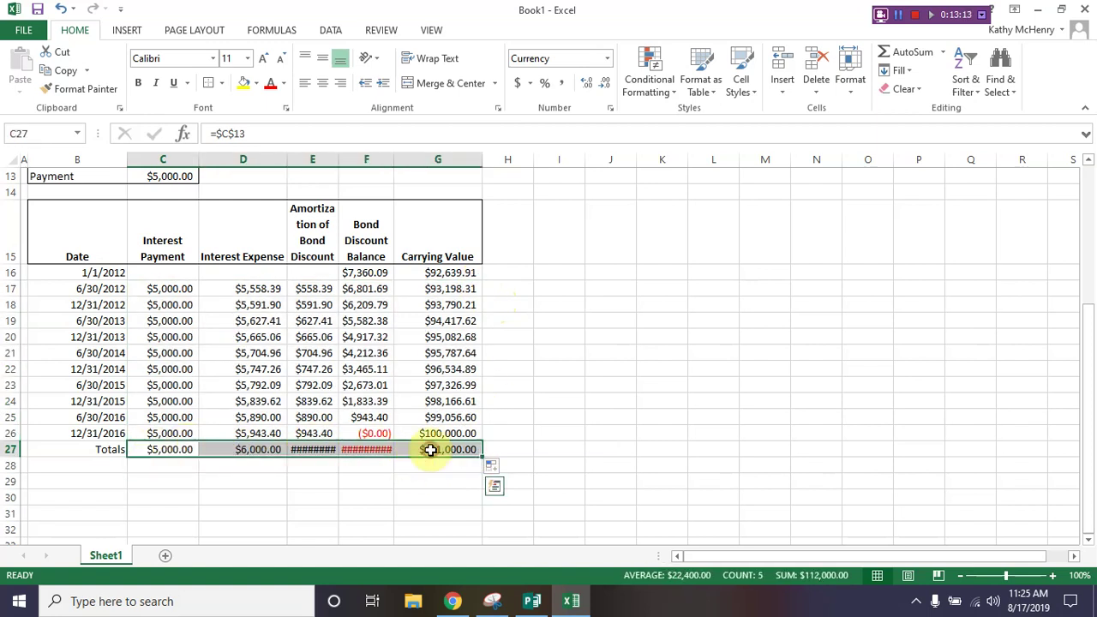
pyautogui.press('Delete')
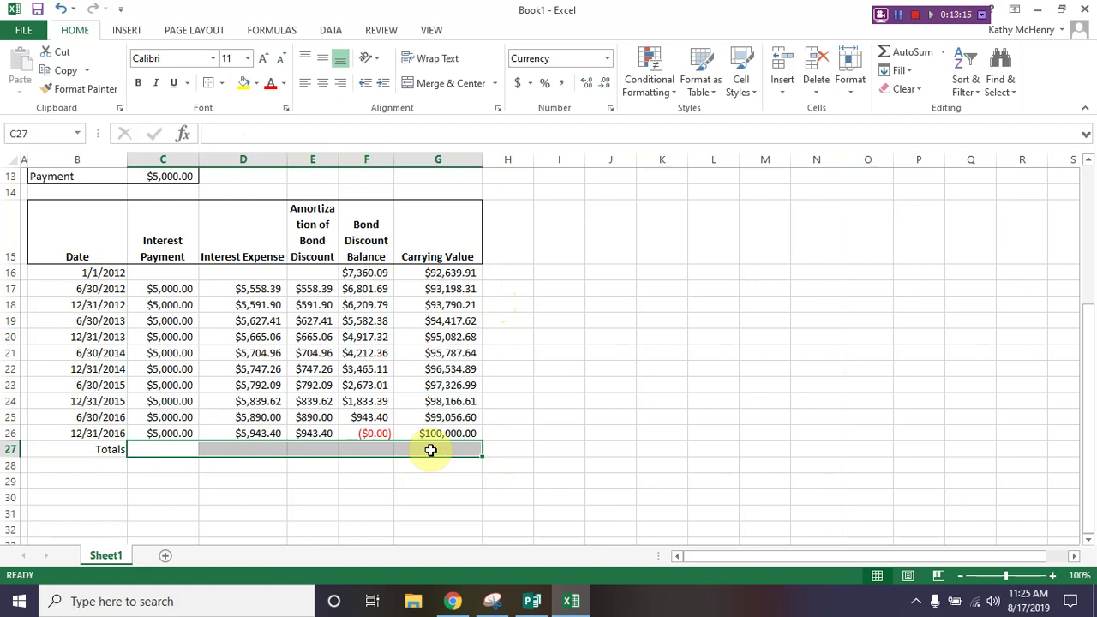
# Step: AutoSum C27:E27 into the Totals row with a top and double bottom border, and widen column E
pyautogui.click(176, 449)
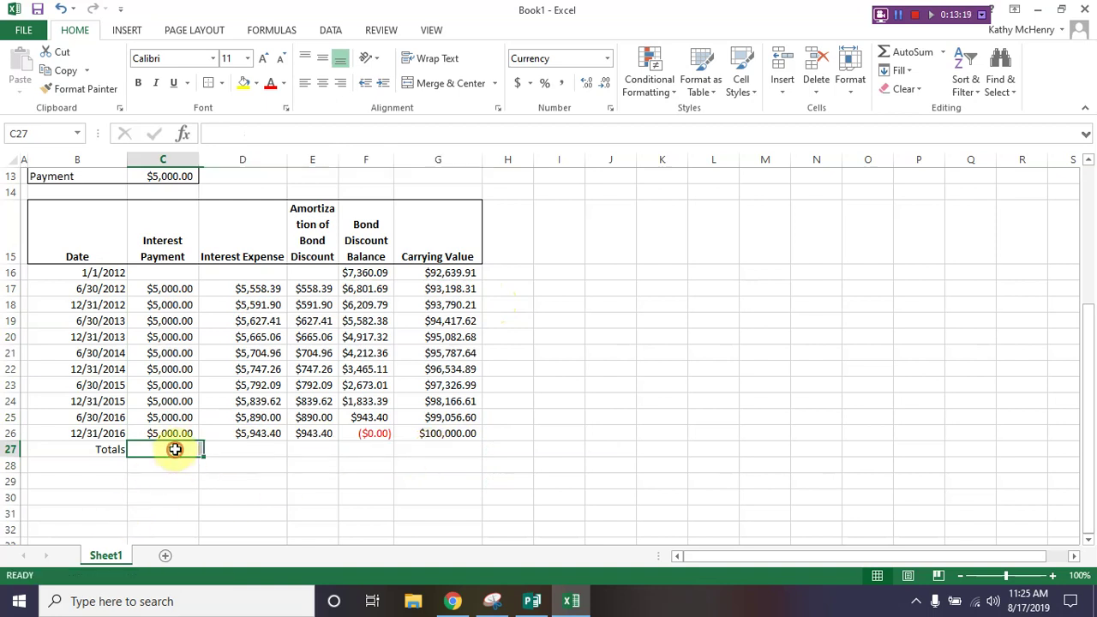
pyautogui.moveTo(175, 449); pyautogui.dragTo(312, 449)
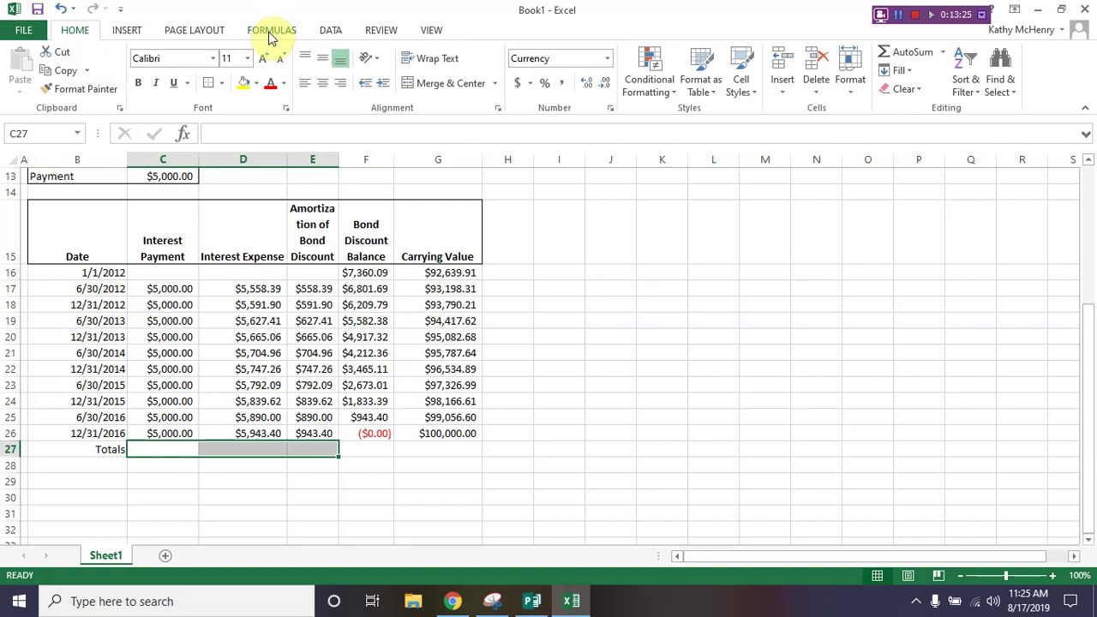
pyautogui.click(912, 55)
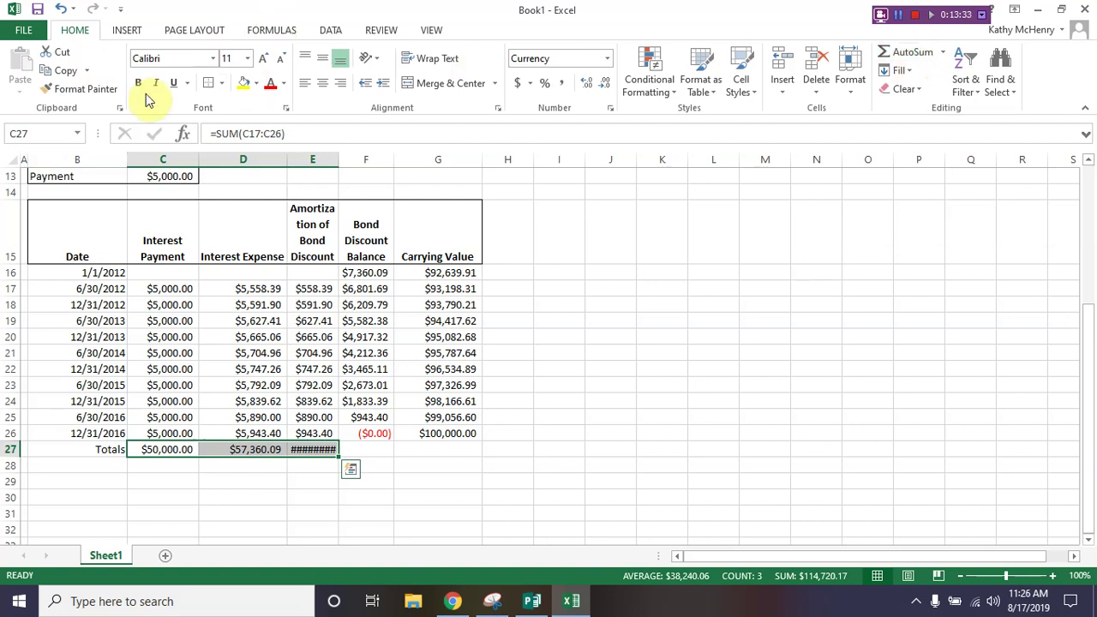
pyautogui.click(224, 84)
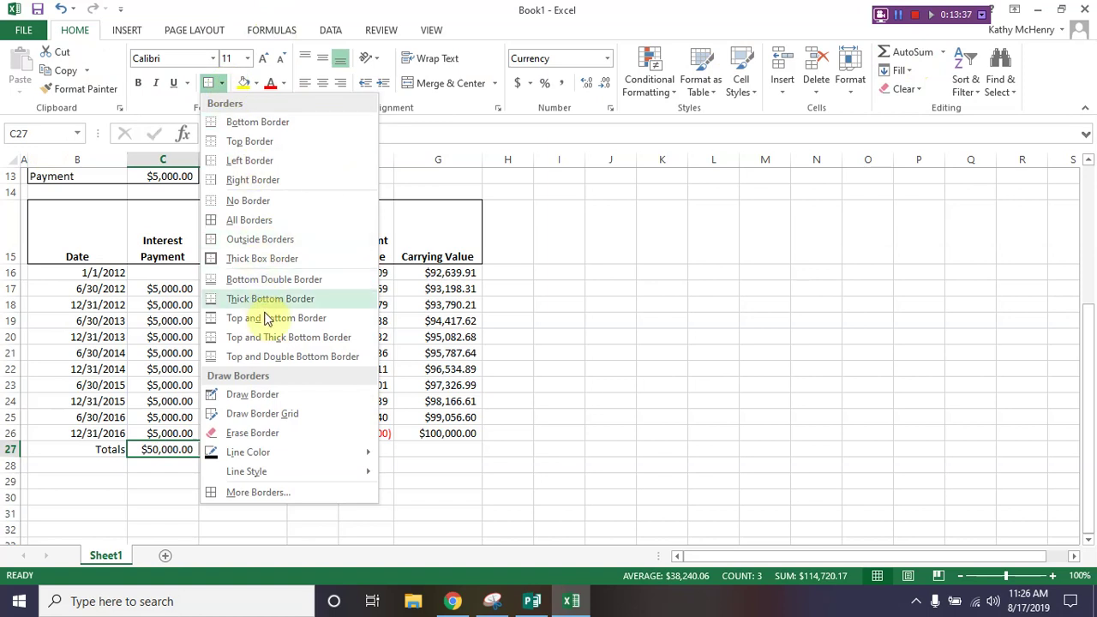
pyautogui.click(273, 358)
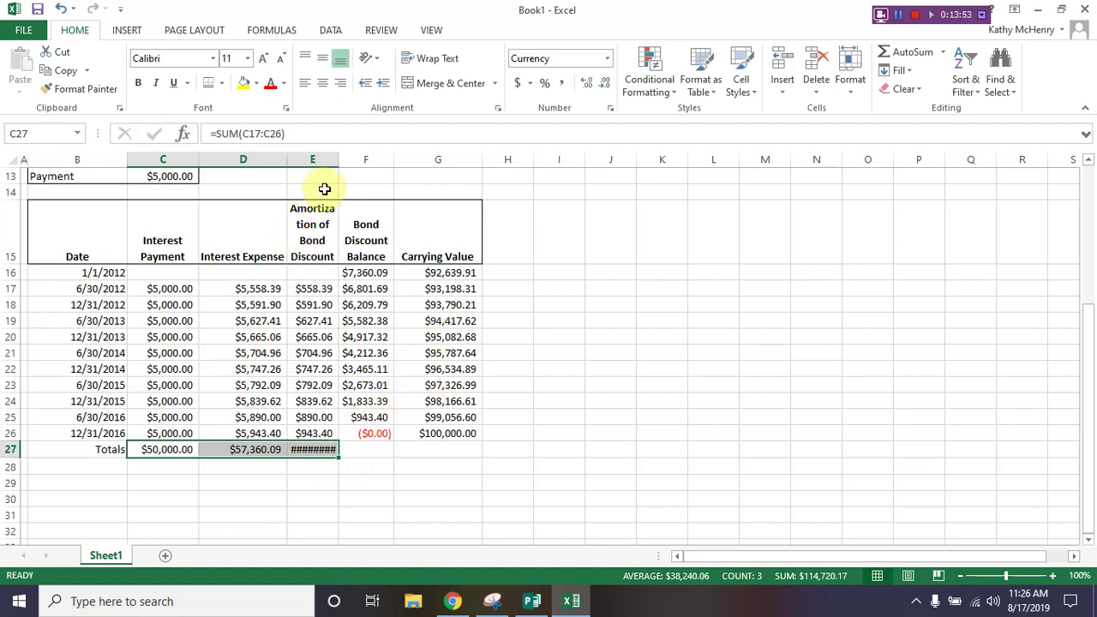
pyautogui.click(317, 450)
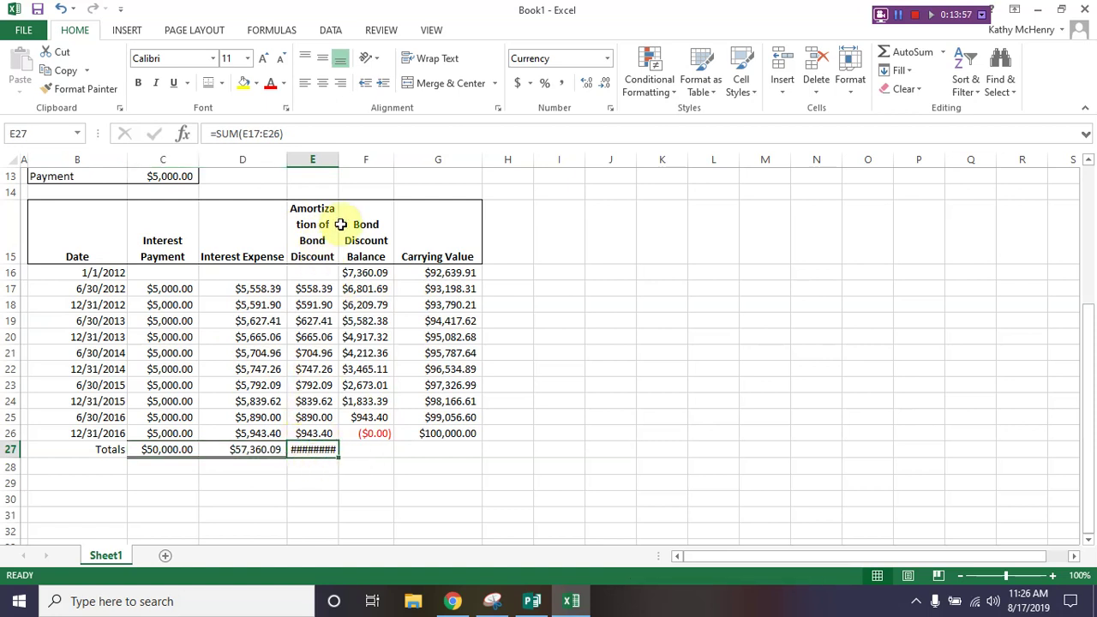
pyautogui.doubleClick(339, 160)
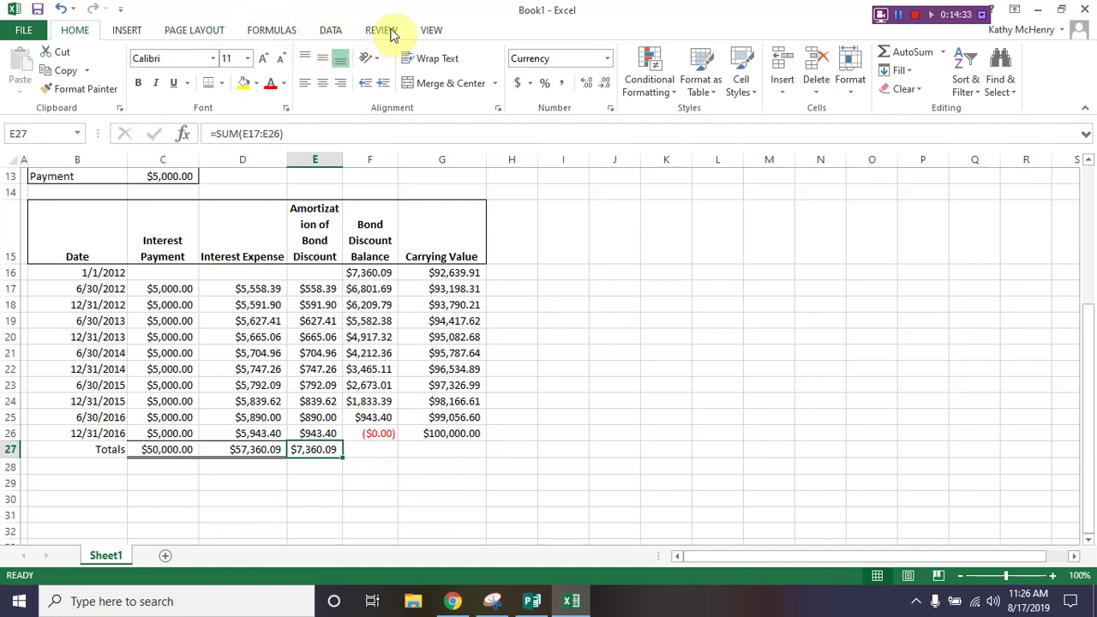
# Step: Protect the workbook structure with a password, entered and confirmed
pyautogui.click(388, 31)
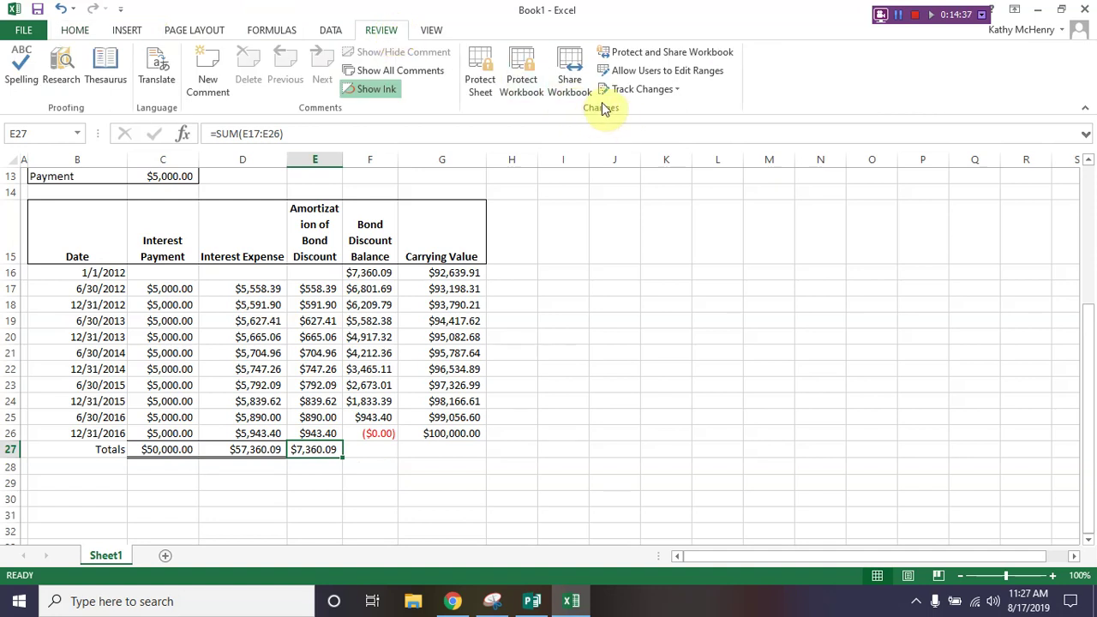
pyautogui.click(523, 82)
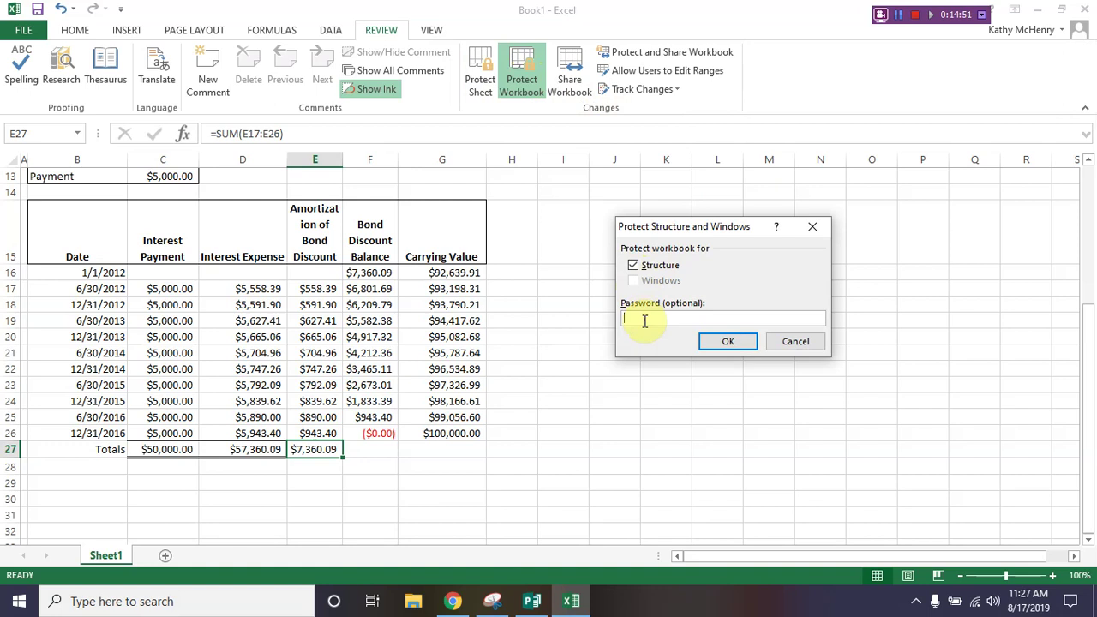
pyautogui.write('password1234')
pyautogui.press('Return')
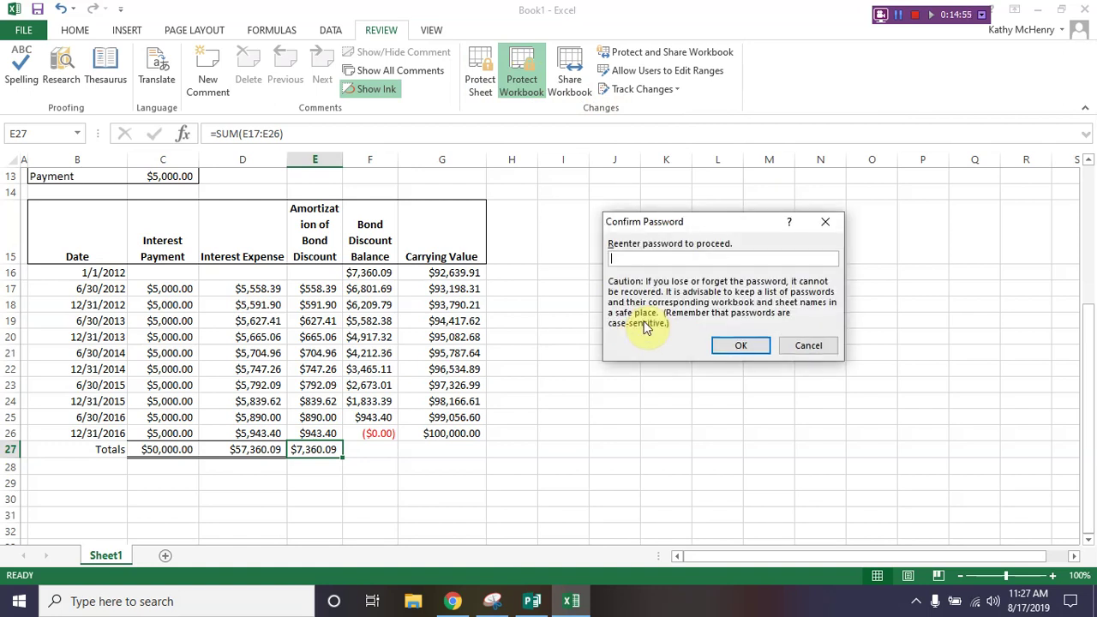
pyautogui.write('password1234')
pyautogui.press('Return')
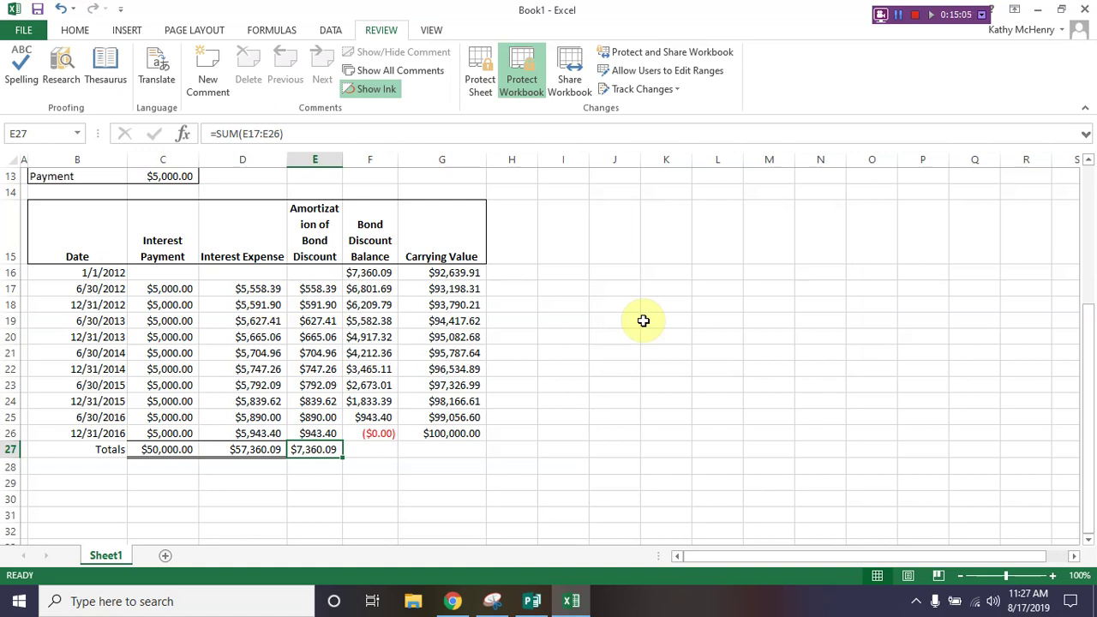
# Step: Test the protection by trying to rename the Sheet1 tab and dismissing the warning
pyautogui.doubleClick(106, 557)
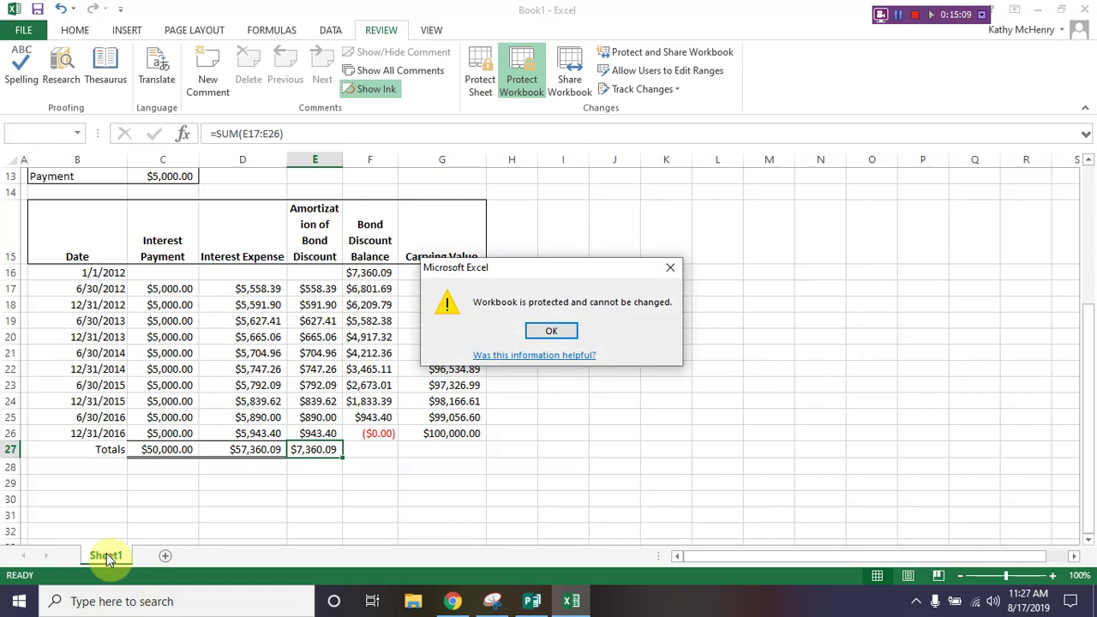
pyautogui.click(565, 334)
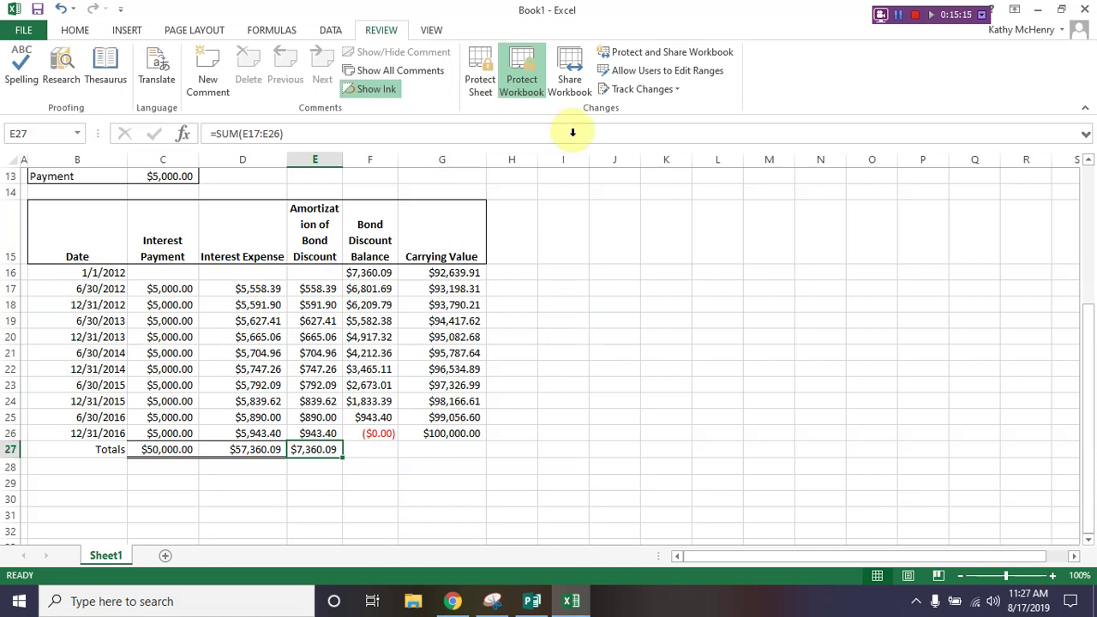
pyautogui.click(521, 82)
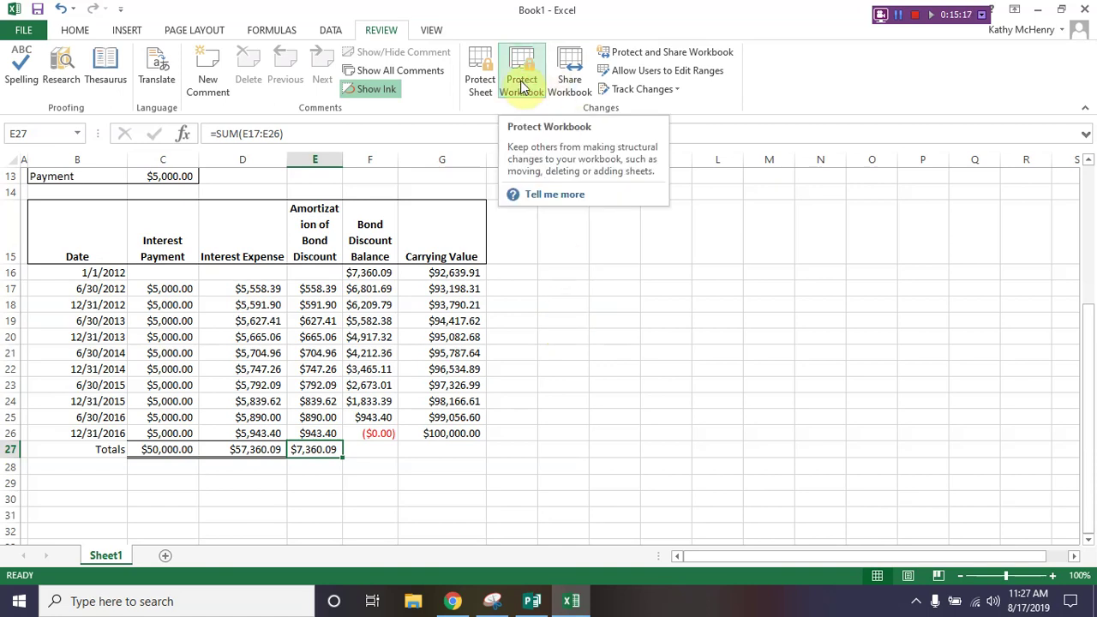
# Step: Unprotect the workbook structure by entering its password
pyautogui.click(521, 84)
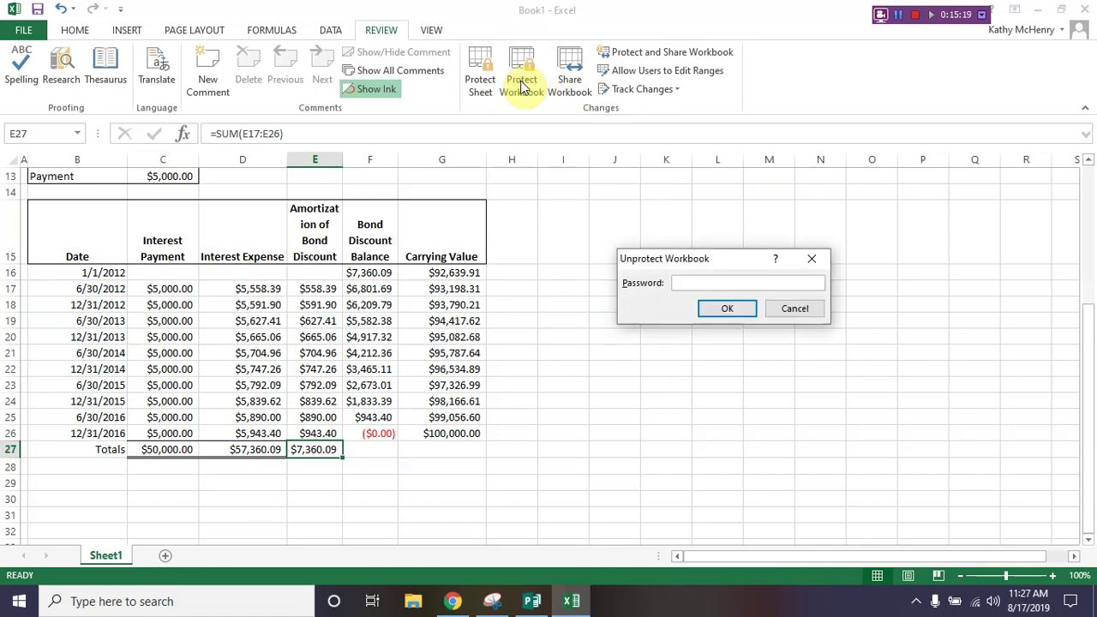
pyautogui.write('************')
pyautogui.press('Return')
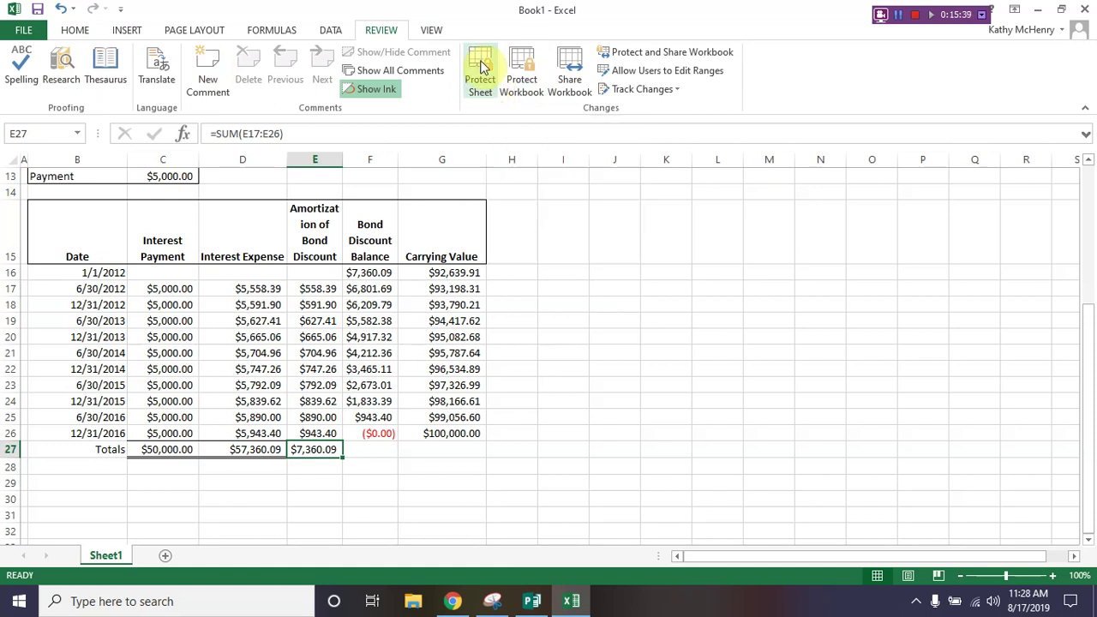
# Step: Protect Sheet1 with a confirmed password while still allowing users to format cells
pyautogui.click(75, 32)
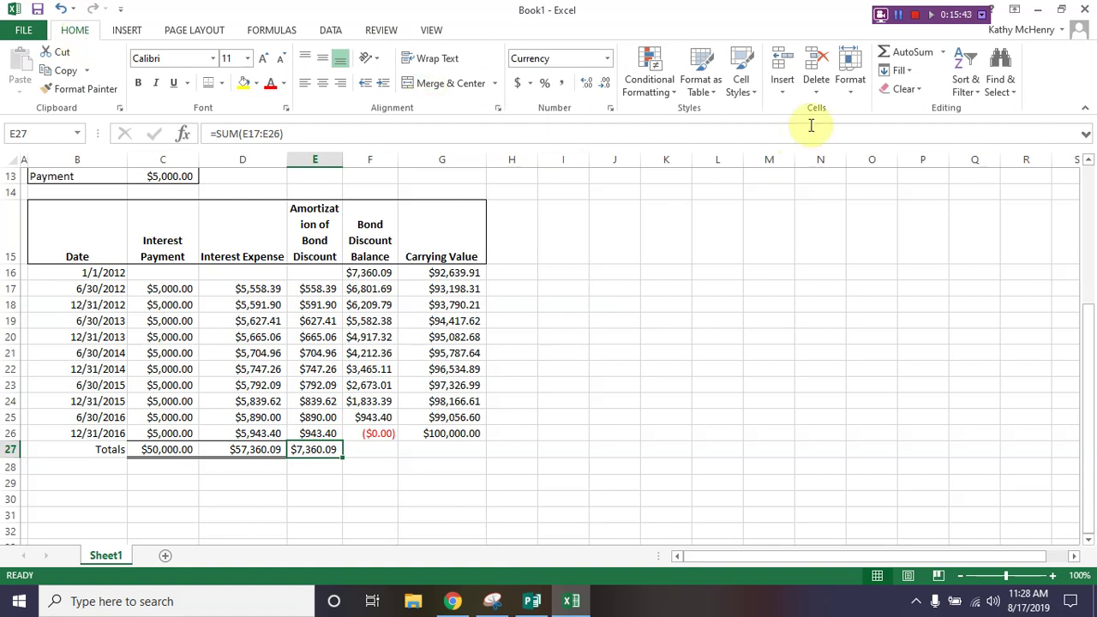
pyautogui.click(857, 92)
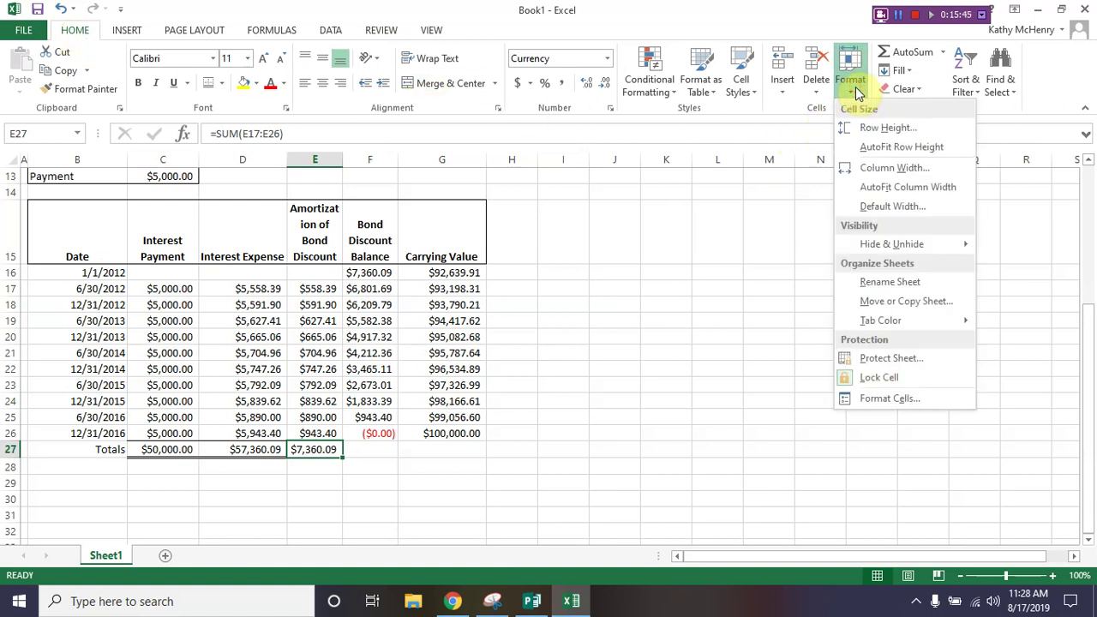
pyautogui.click(874, 359)
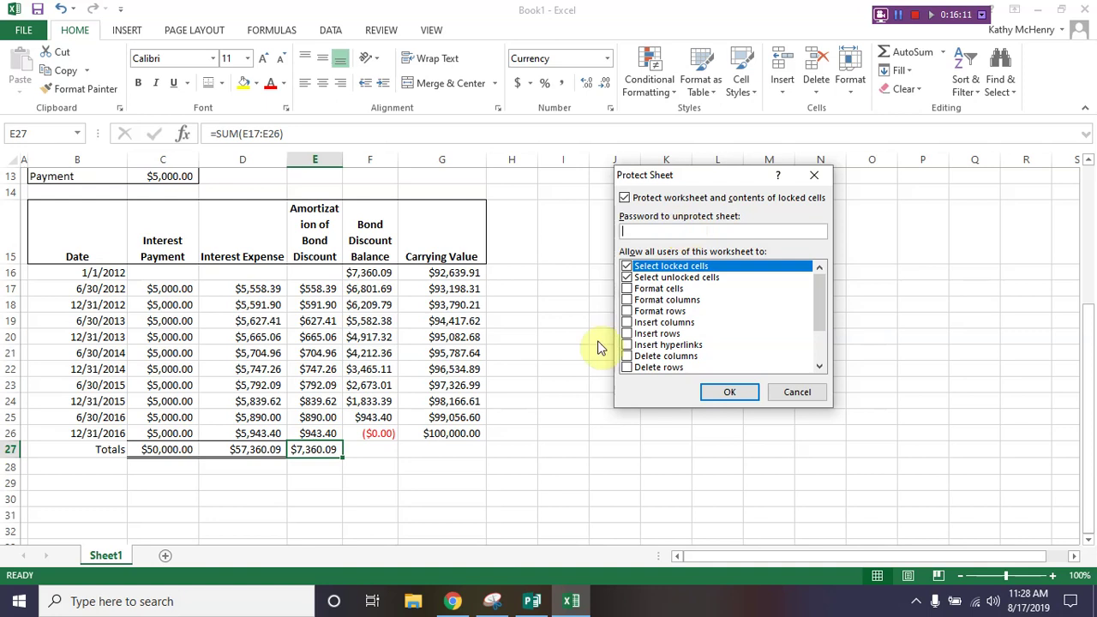
pyautogui.click(628, 290)
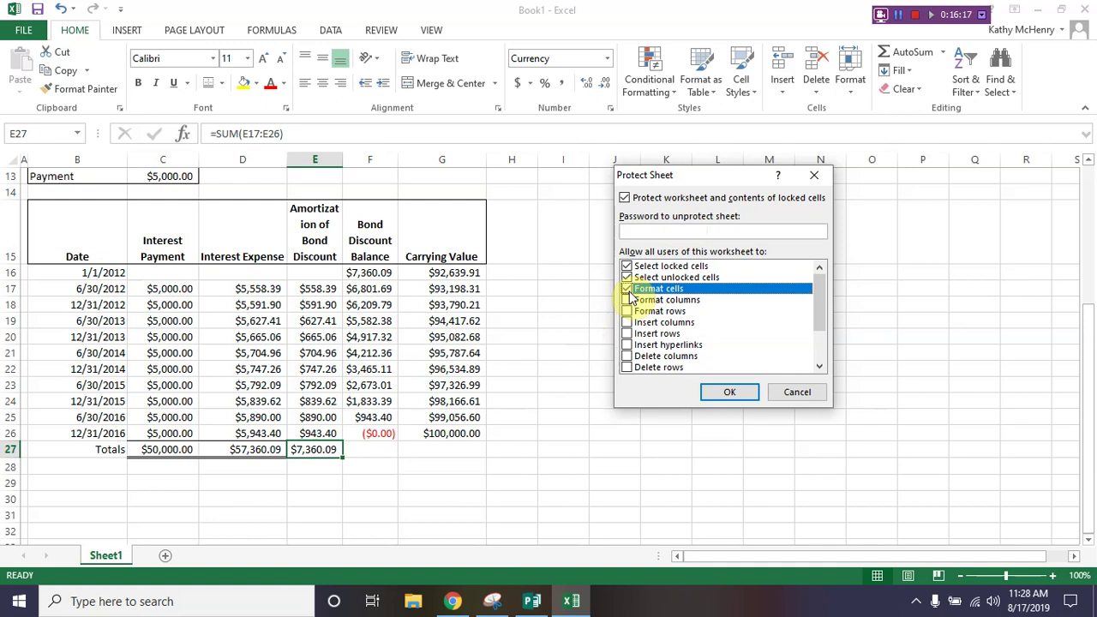
pyautogui.click(671, 228)
pyautogui.write('••')
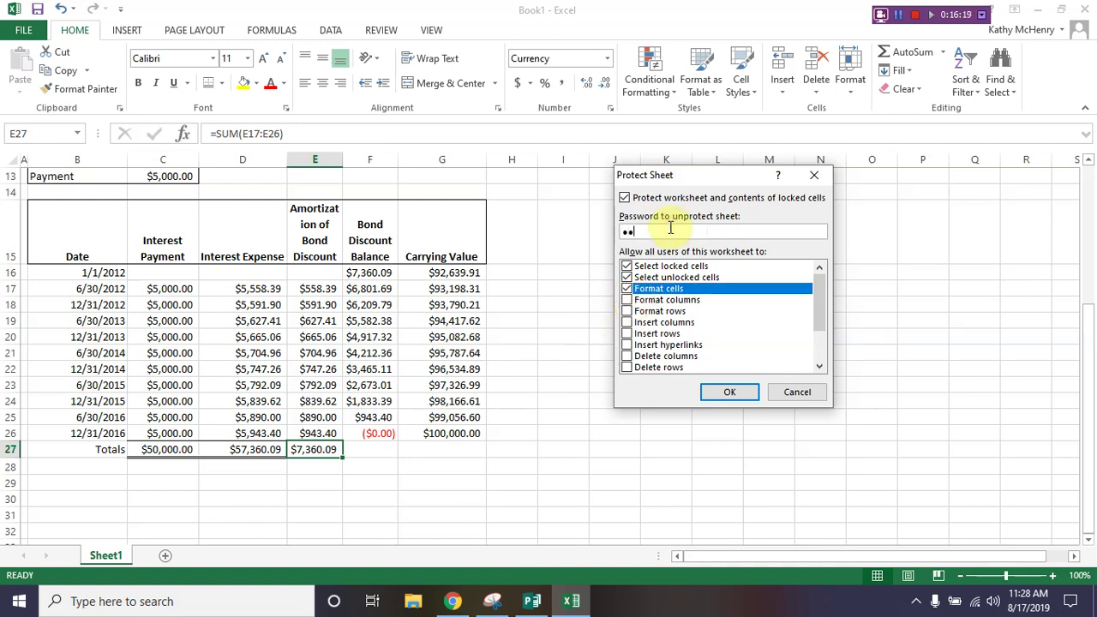
pyautogui.write('••')
pyautogui.press('Return')
pyautogui.write('••••')
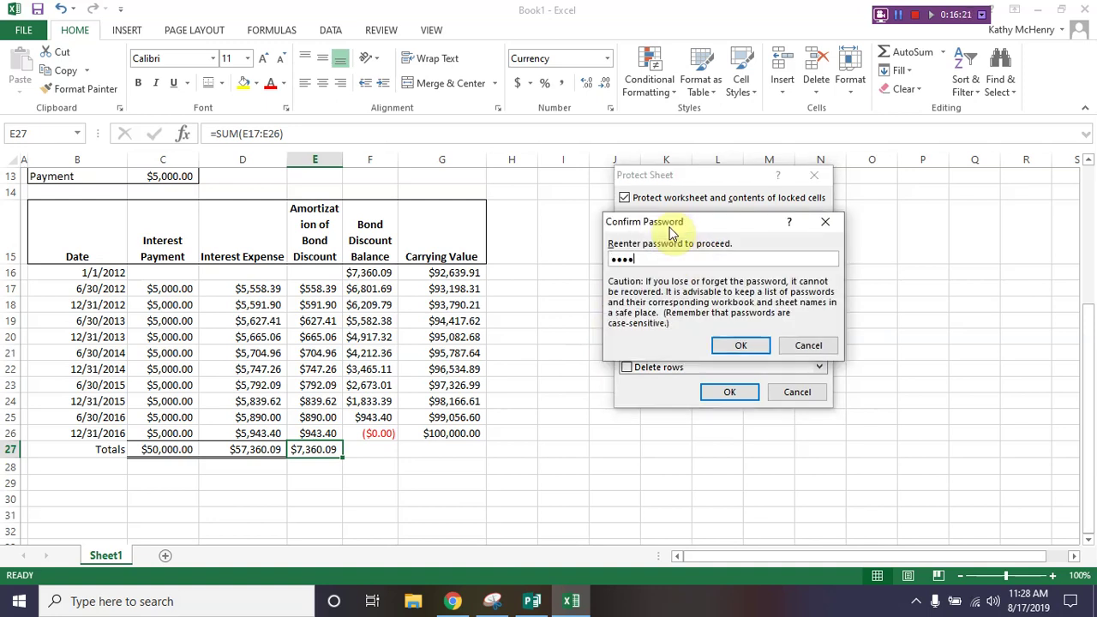
pyautogui.press('Return')
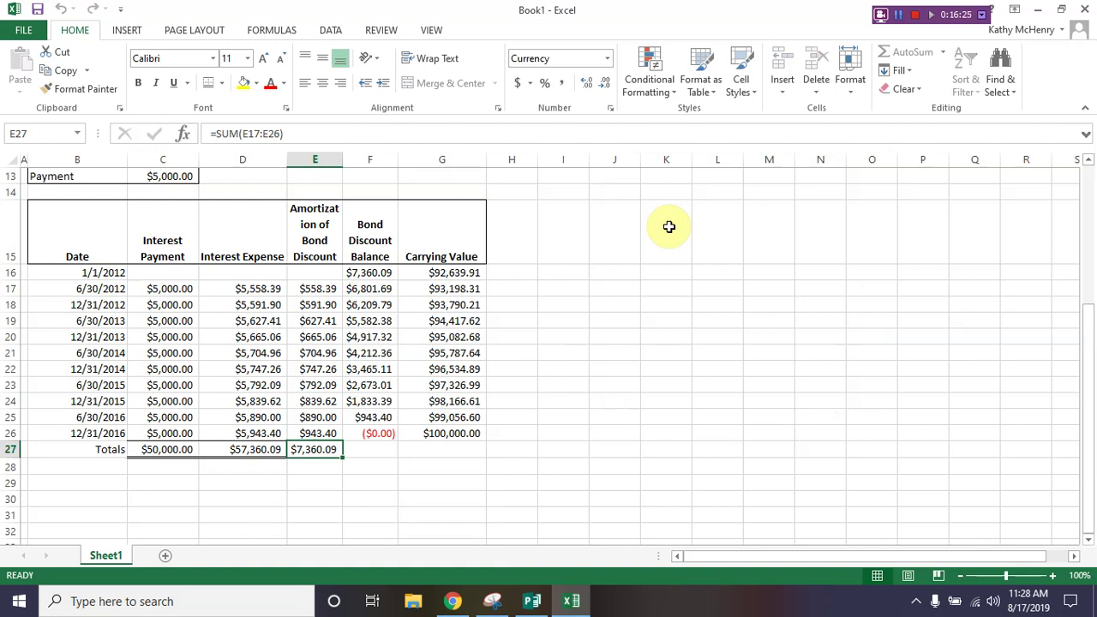
pyautogui.rightClick(231, 162)
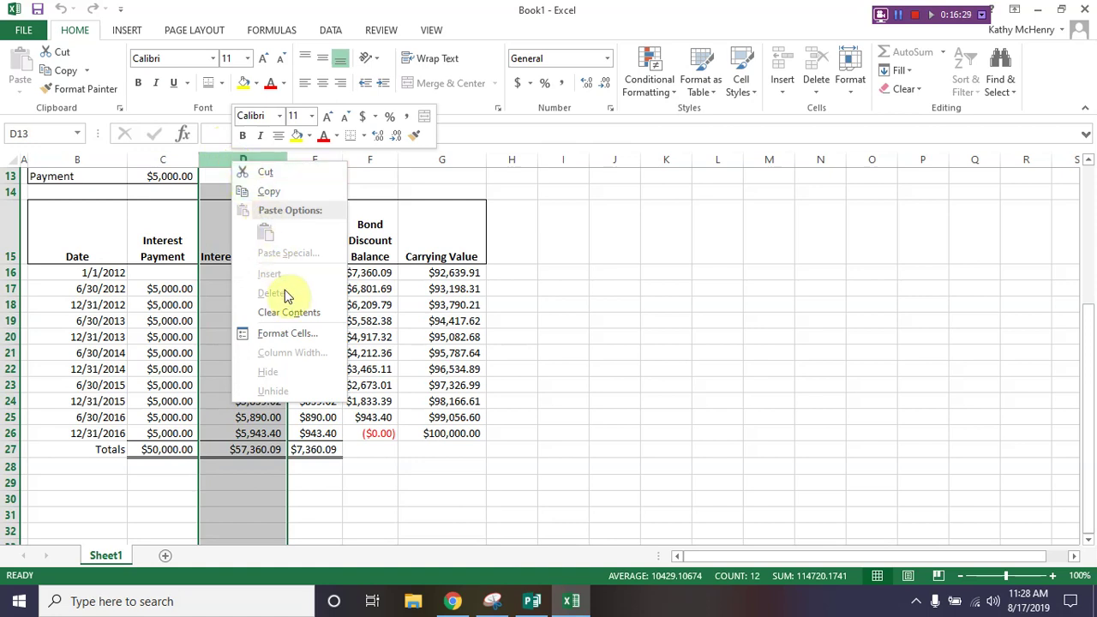
# Step: Check the Column D width option on the protected sheet and select cells in the schedule
pyautogui.click(284, 354)
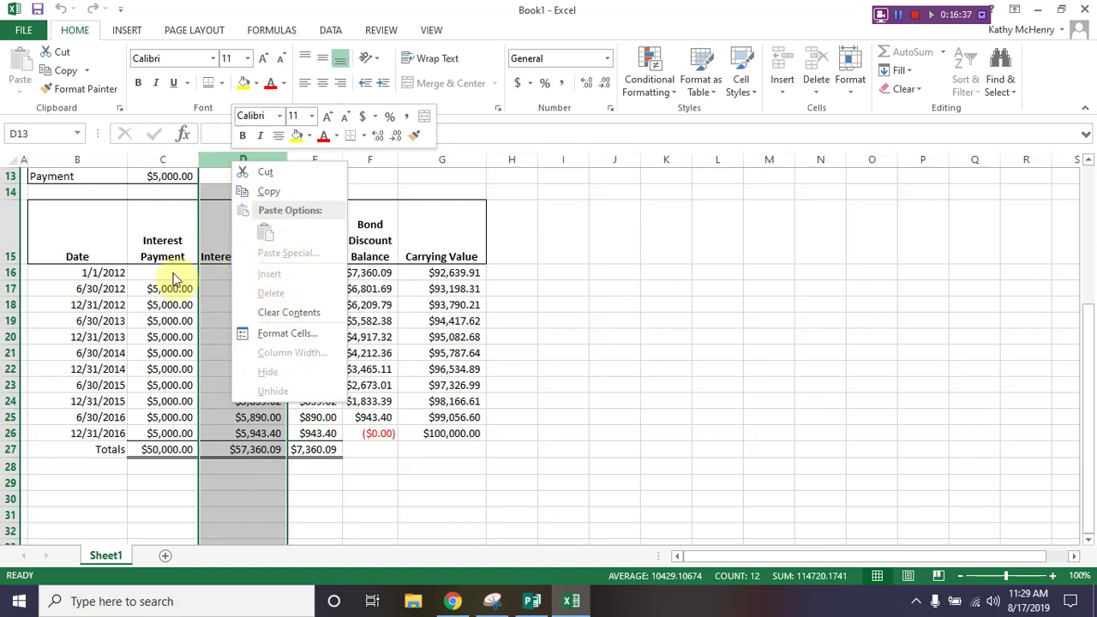
pyautogui.click(85, 294)
pyautogui.click(106, 289)
pyautogui.click(165, 291)
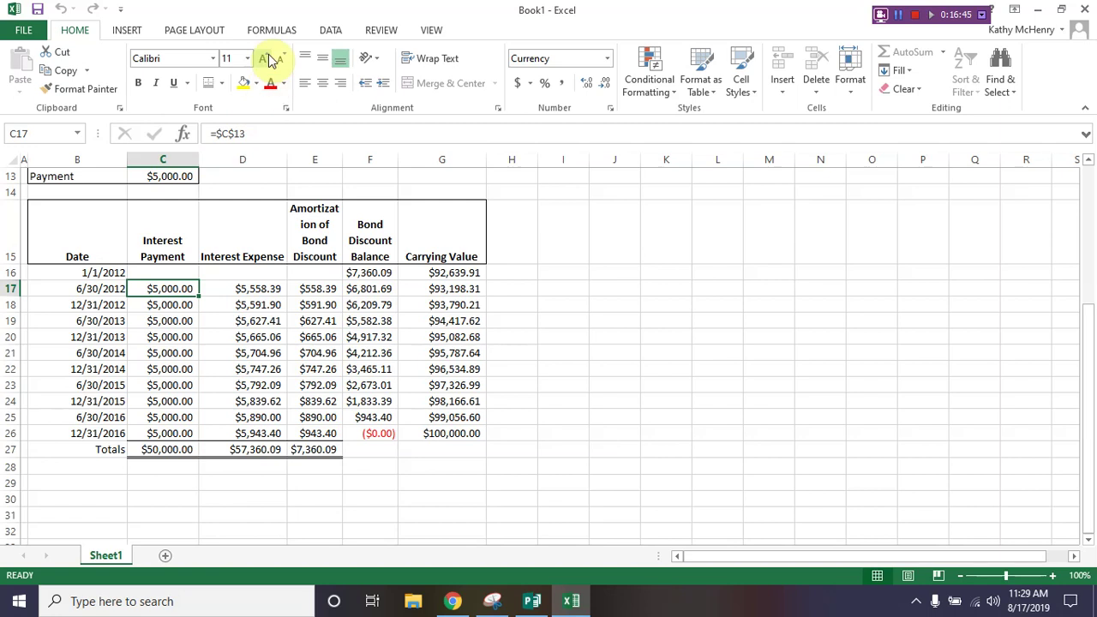
pyautogui.click(126, 31)
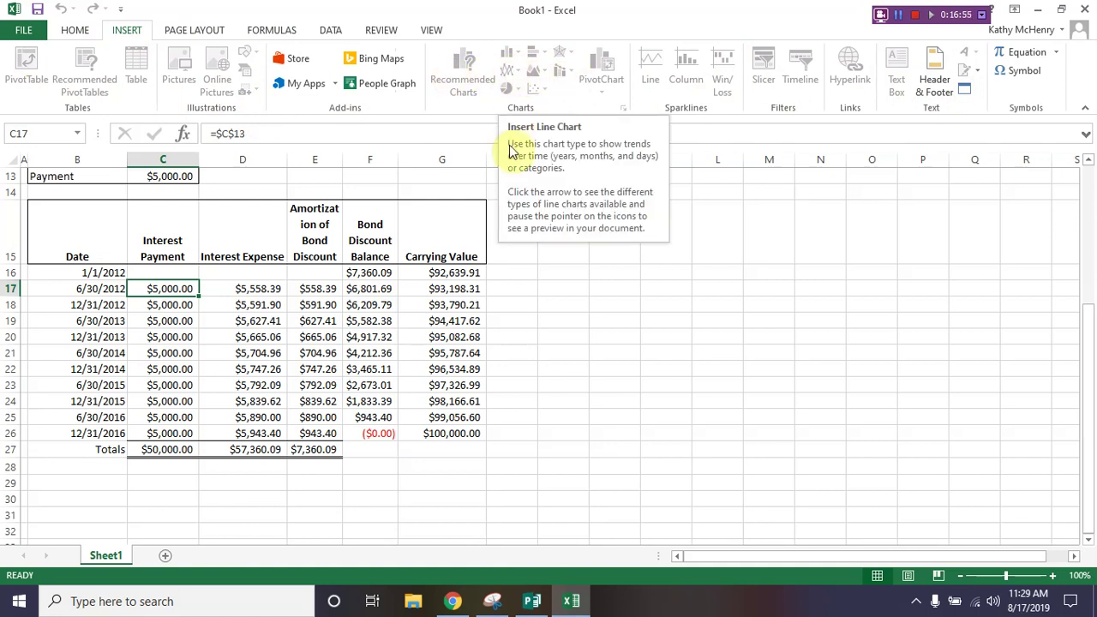
pyautogui.click(168, 353)
pyautogui.scroll(4, 169, 353)
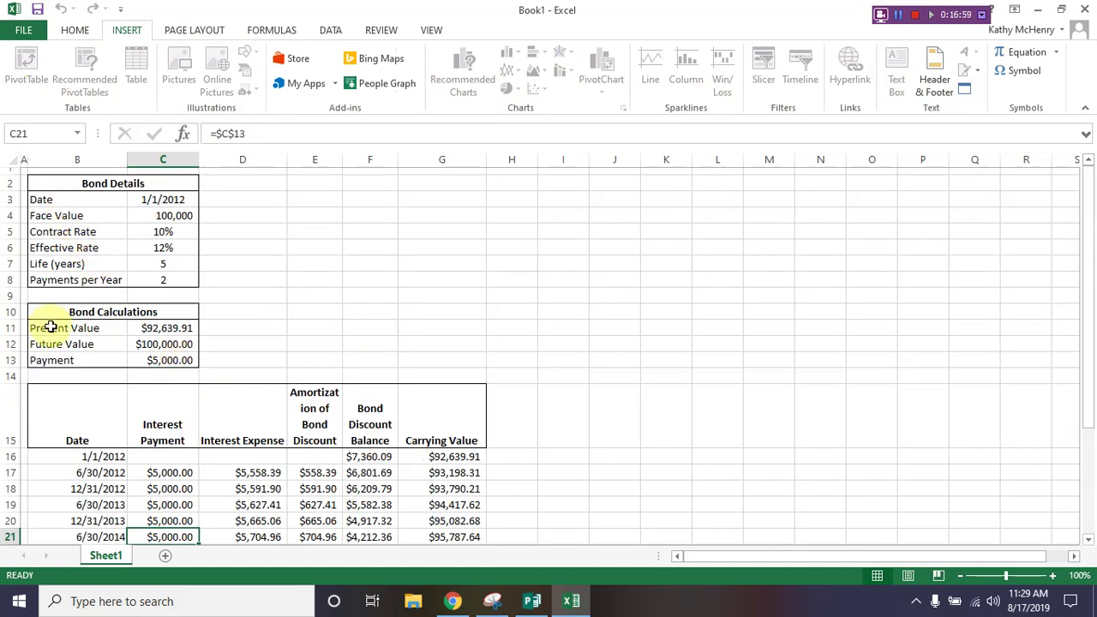
pyautogui.scroll(-3, 51, 327)
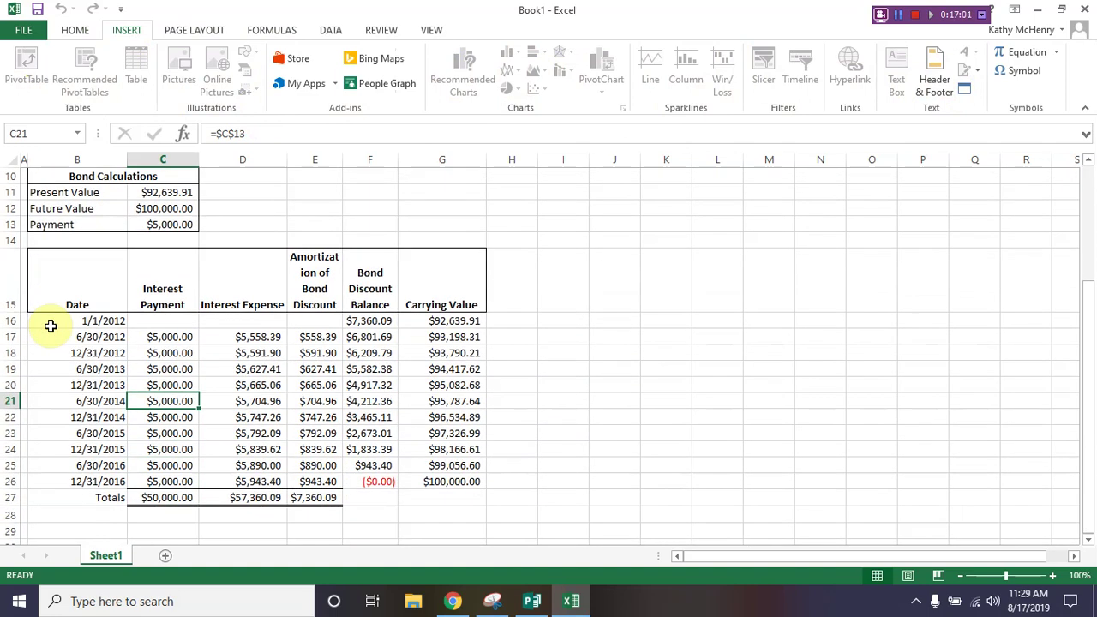
pyautogui.scroll(-2, 61, 387)
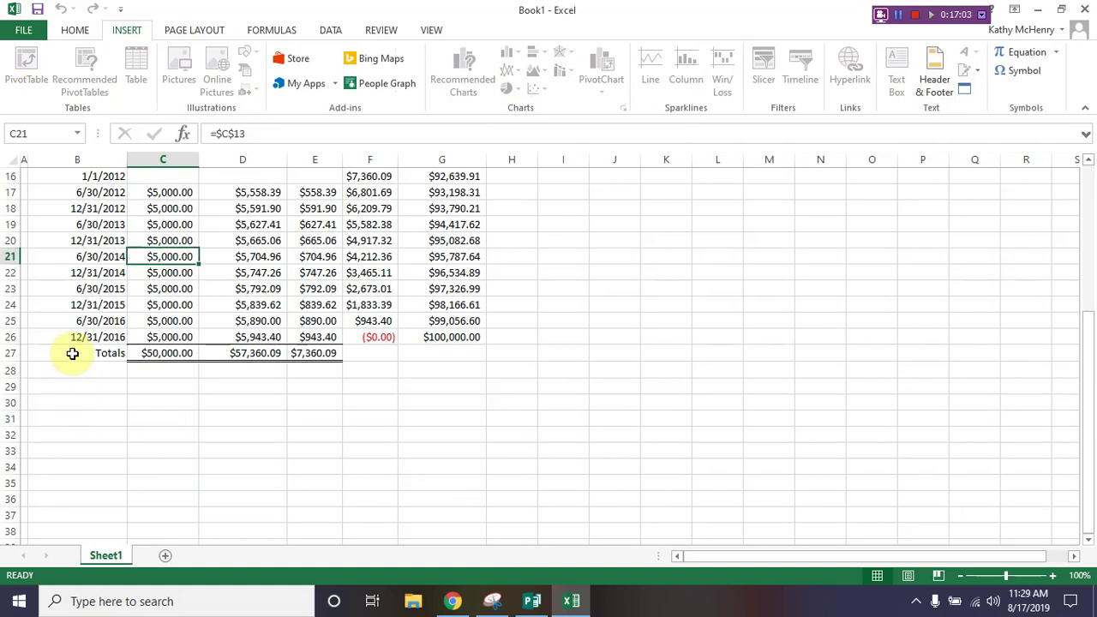
# Step: Make the Totals row B27:E27 bold
pyautogui.click(75, 354)
pyautogui.moveTo(76, 354); pyautogui.dragTo(309, 351)
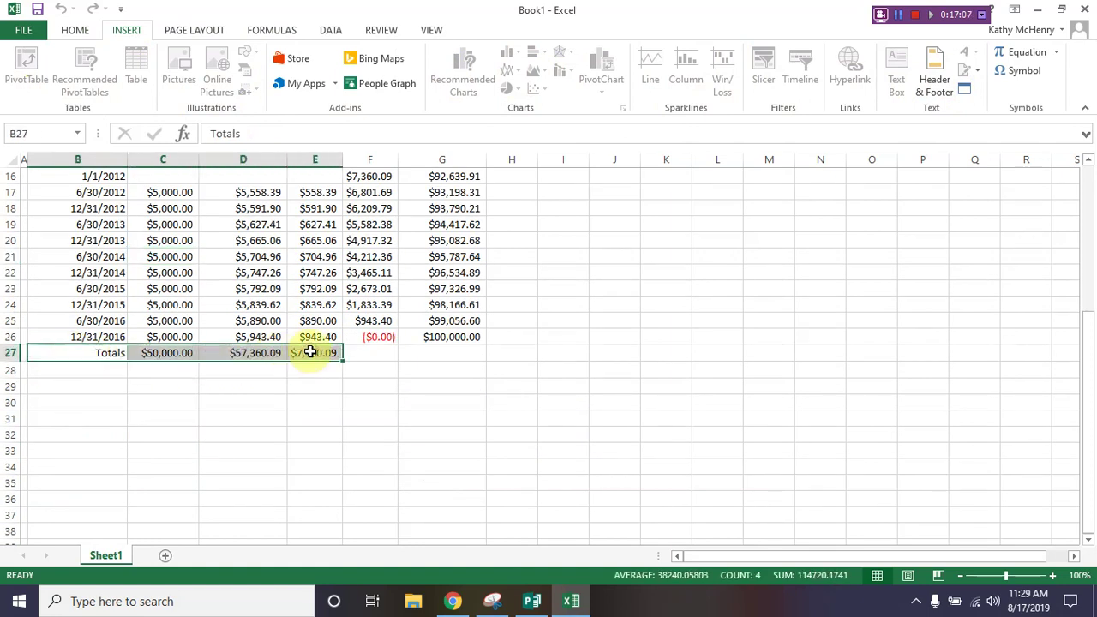
pyautogui.click(75, 30)
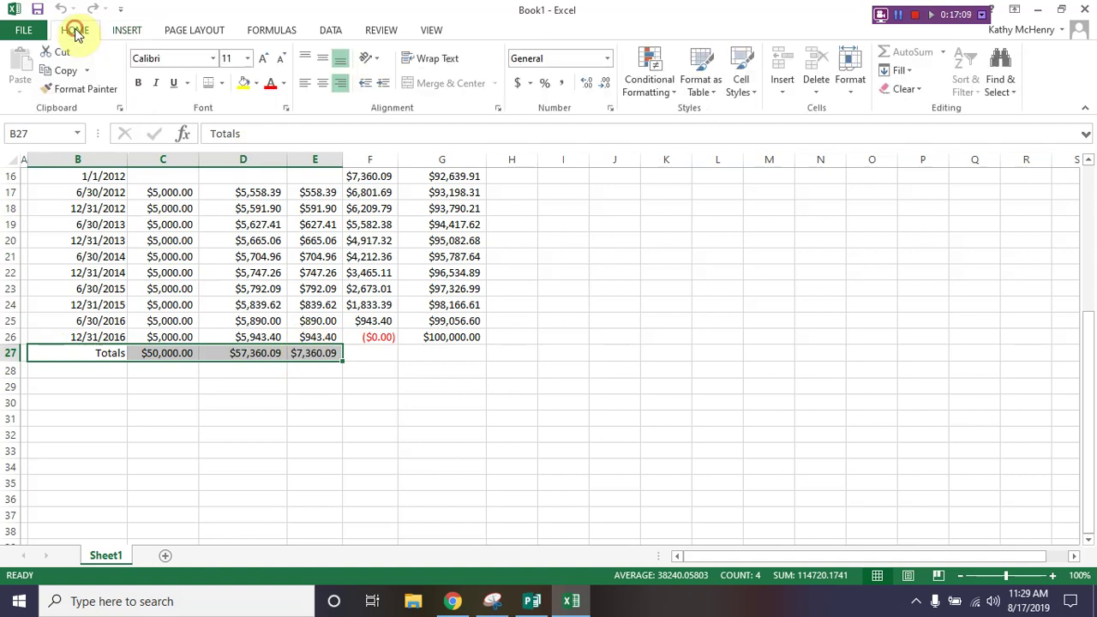
pyautogui.click(138, 83)
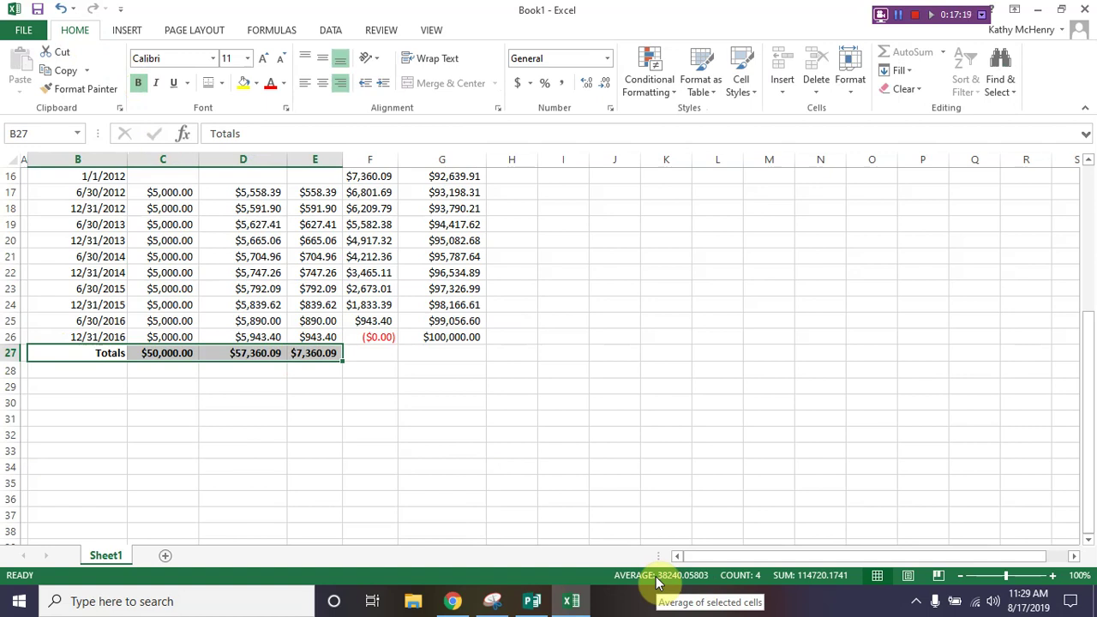
# Step: Remove Sheet1's protection by entering the sheet password
pyautogui.click(380, 31)
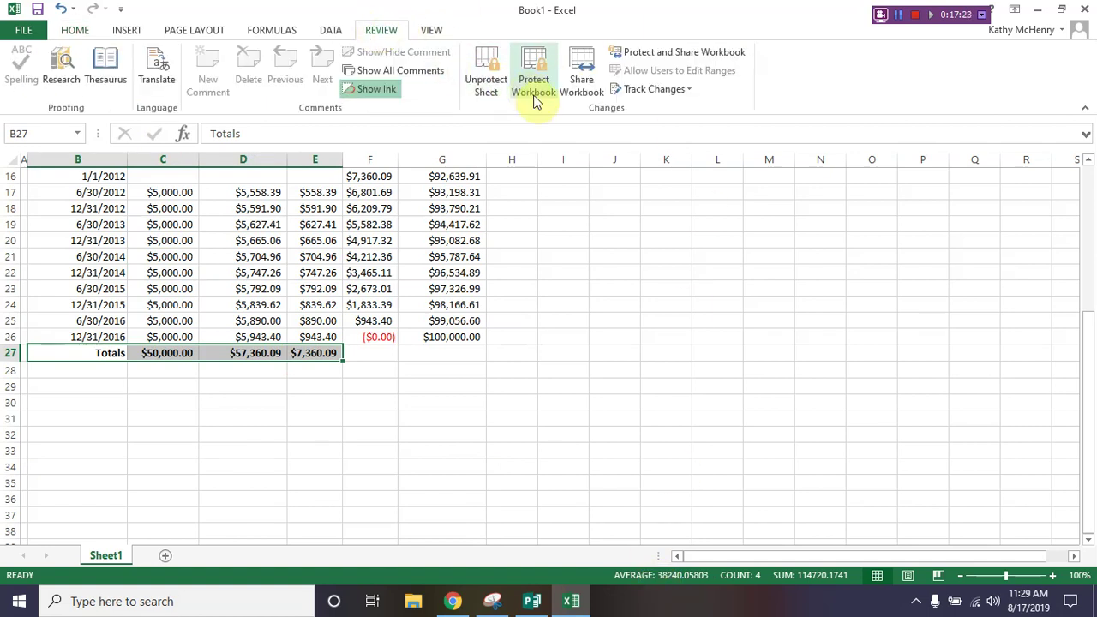
pyautogui.click(484, 86)
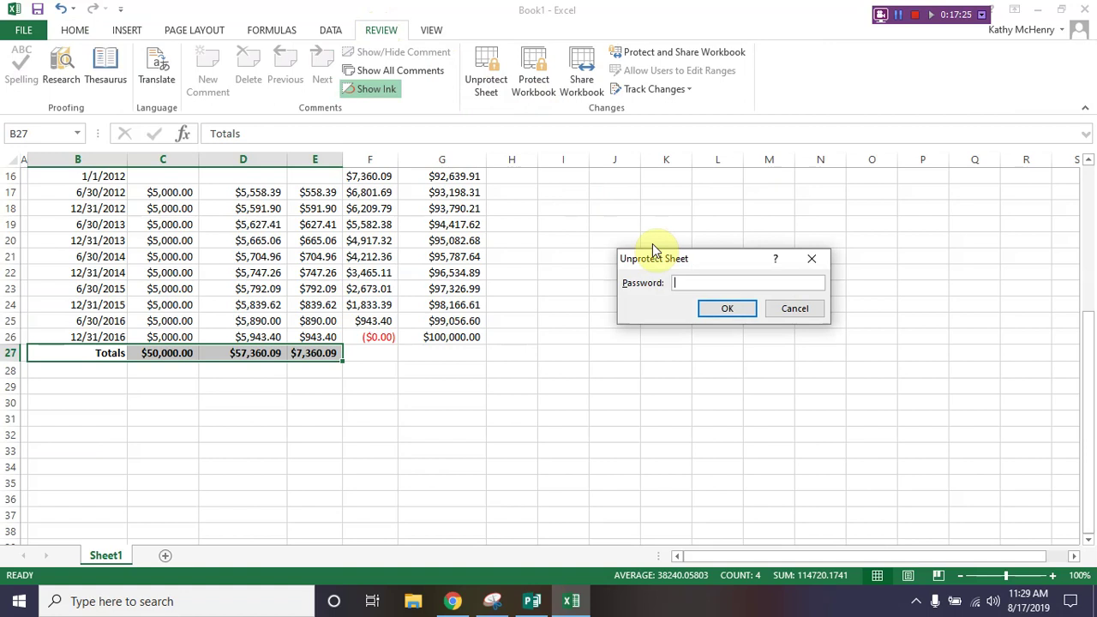
pyautogui.write('1234')
pyautogui.press('BackSpace')
pyautogui.press('BackSpace')
pyautogui.press('BackSpace')
pyautogui.press('BackSpace')
pyautogui.write('1234')
pyautogui.click(740, 308)
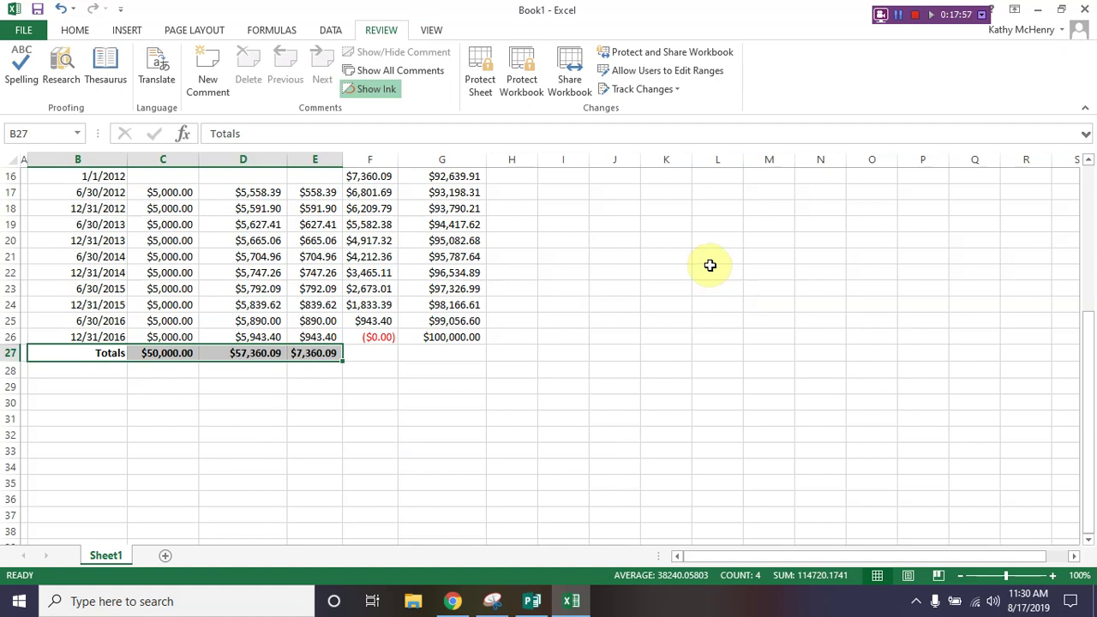
pyautogui.scroll(5, 123, 386)
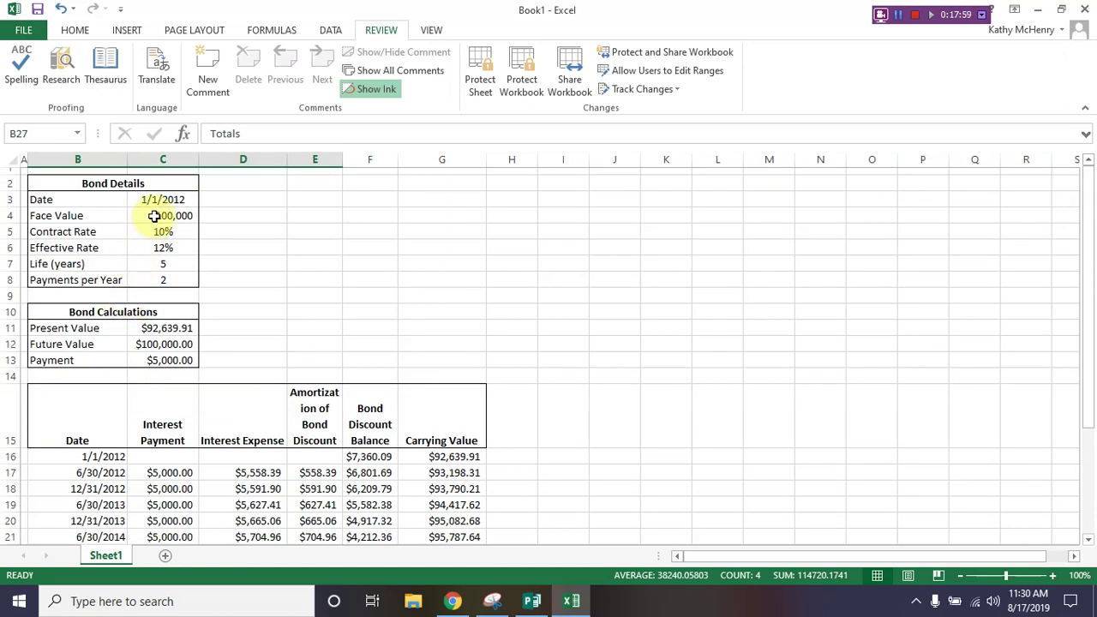
# Step: Select C3:C8, then the schedule range B16:G27, and open the Home tab's Format dropdown
pyautogui.moveTo(156, 198); pyautogui.dragTo(166, 274)
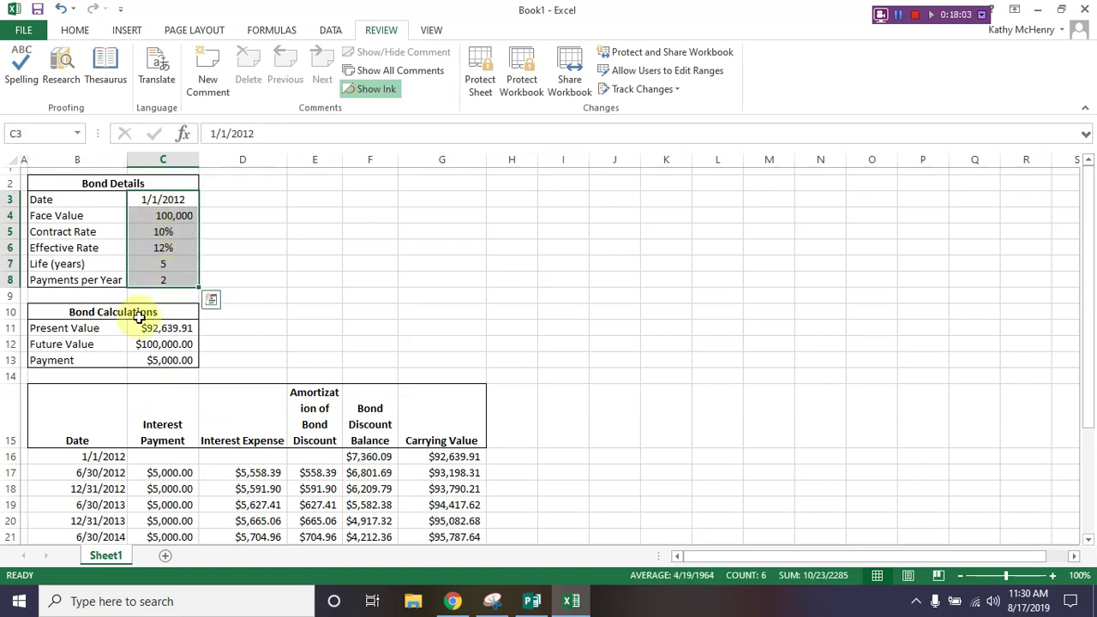
pyautogui.scroll(-4, 76, 377)
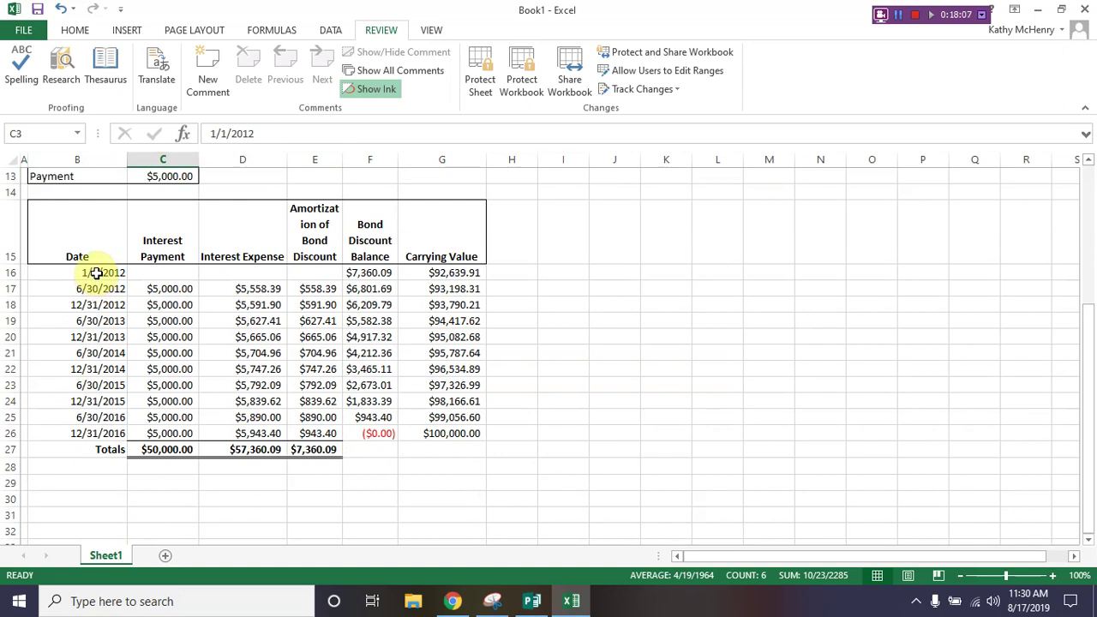
pyautogui.moveTo(97, 273); pyautogui.dragTo(424, 449)
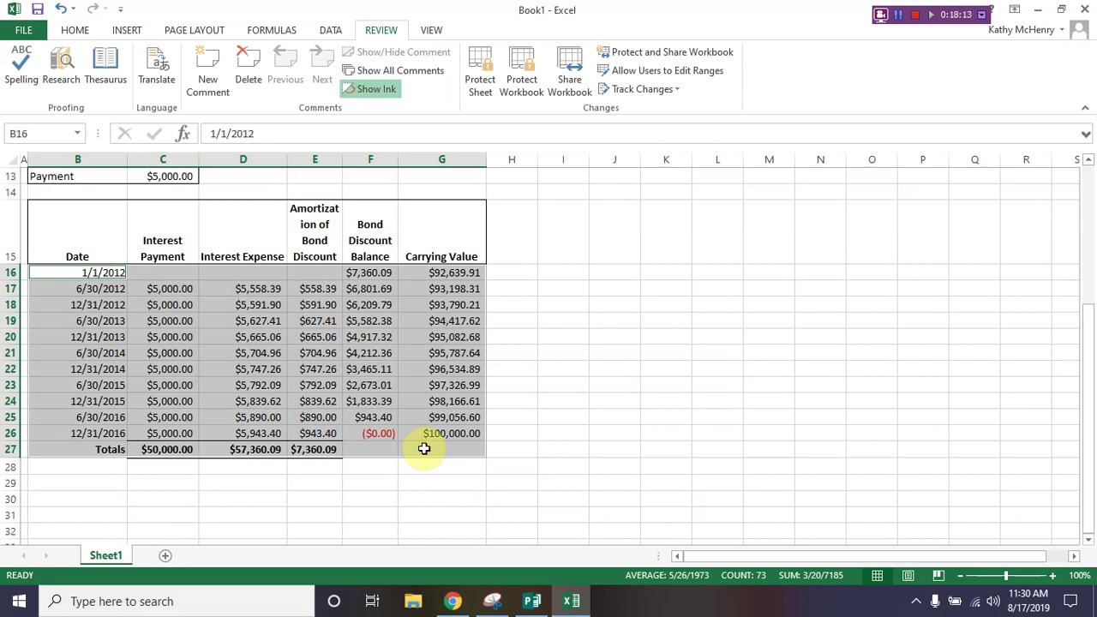
pyautogui.click(75, 28)
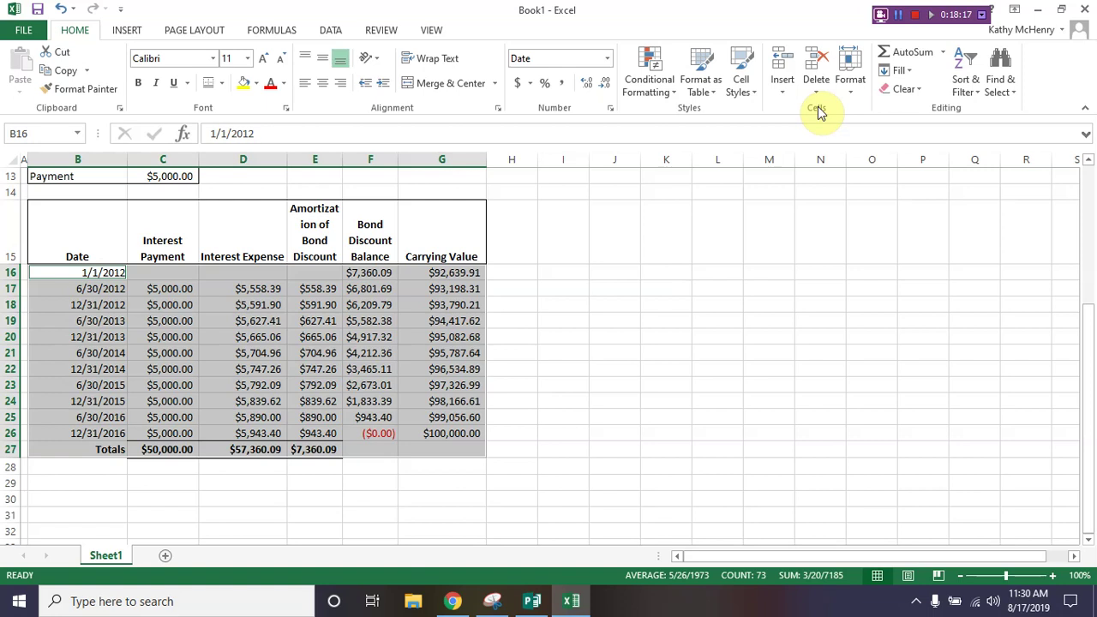
pyautogui.click(847, 94)
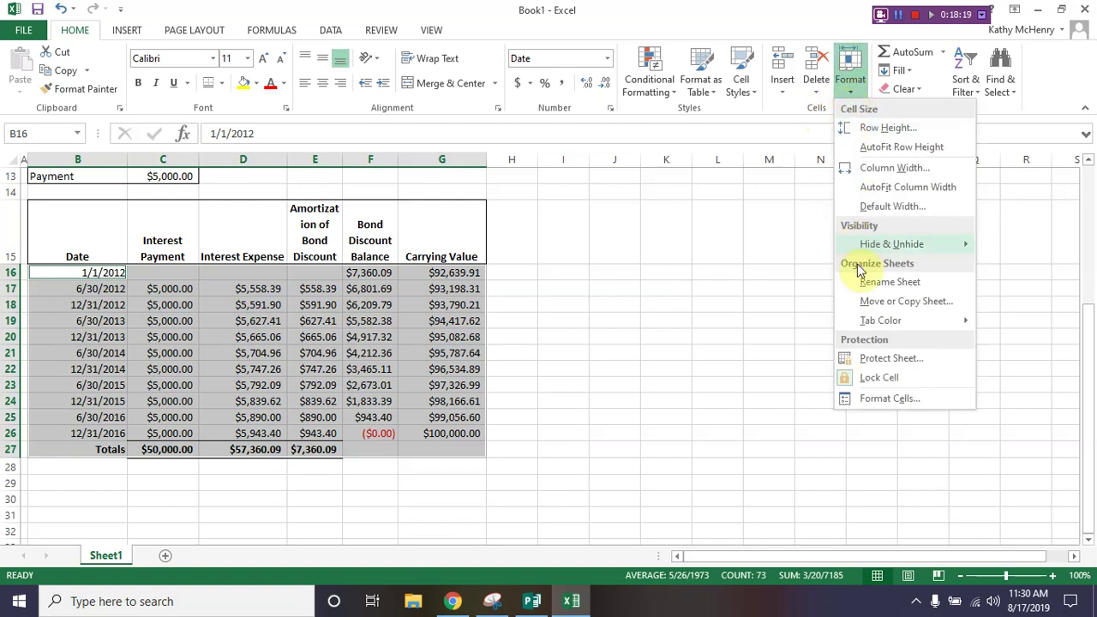
# Step: Unlock cells B16:G27 and inspect the unprotected-formula warning flagged in the schedule
pyautogui.click(874, 376)
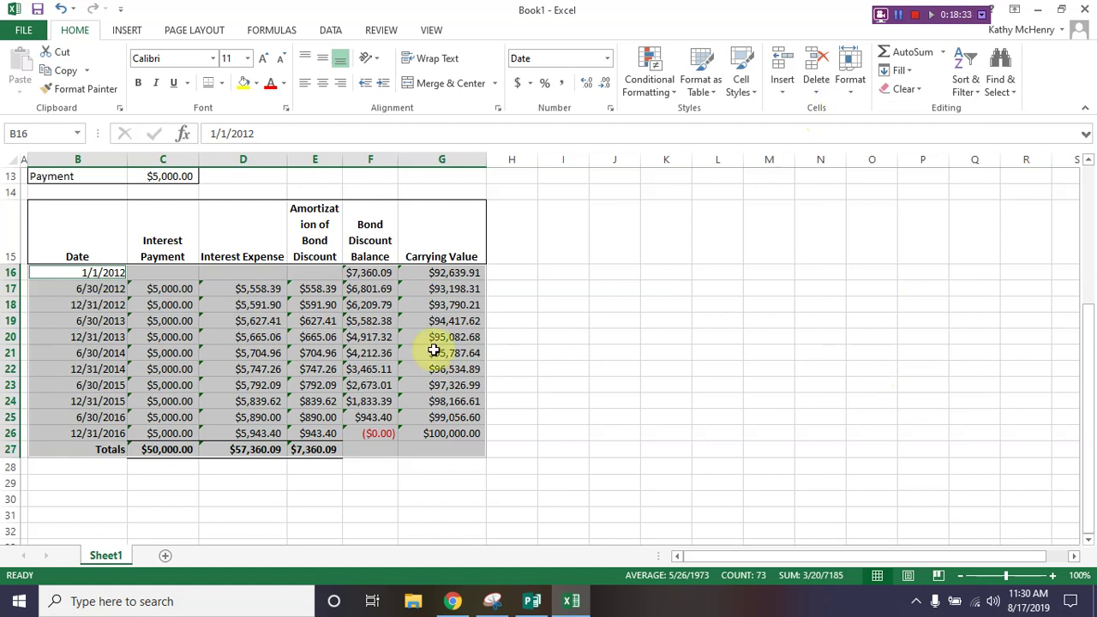
pyautogui.click(422, 324)
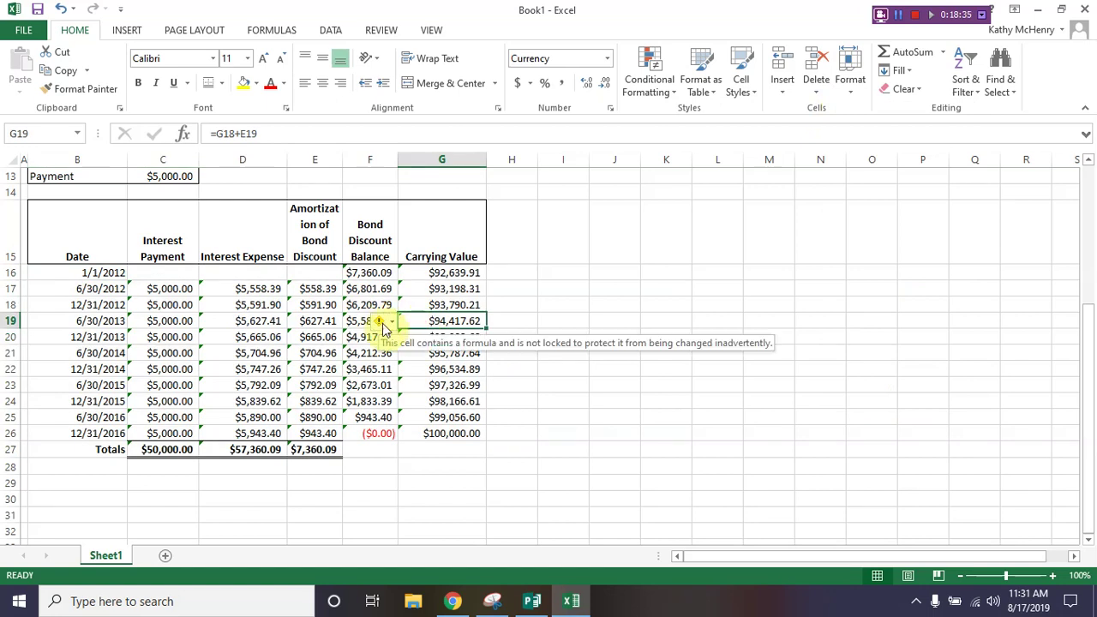
pyautogui.click(382, 326)
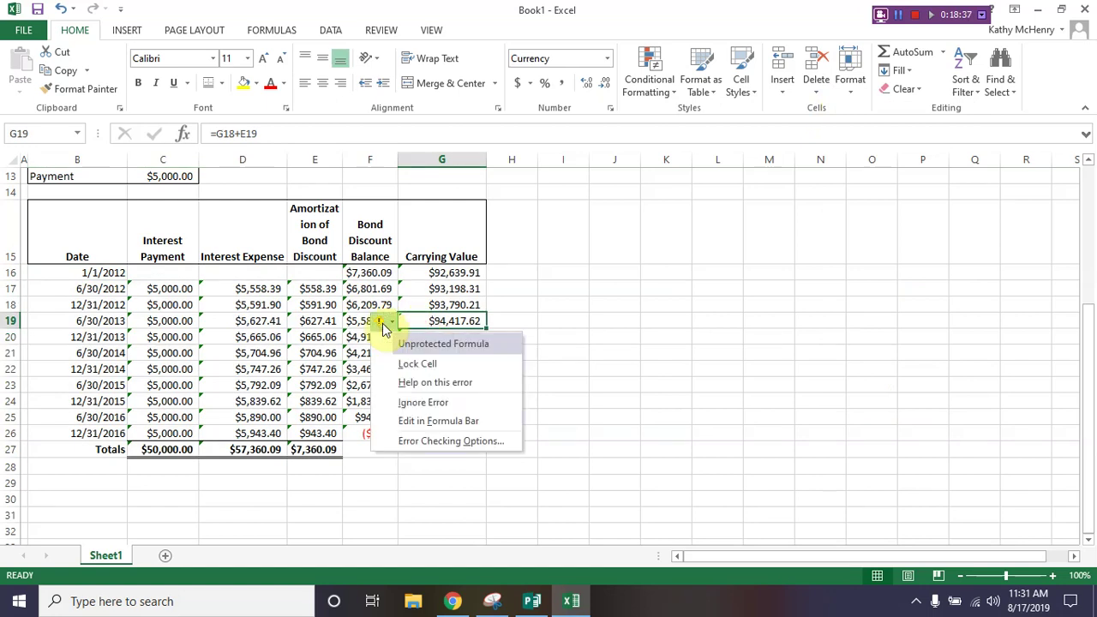
pyautogui.click(386, 324)
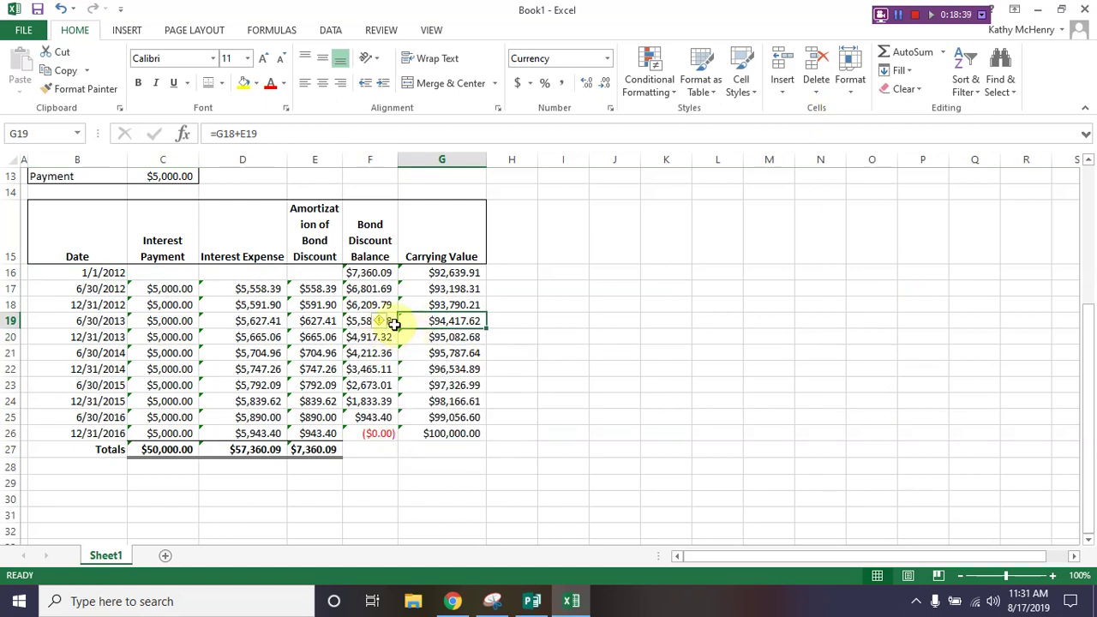
pyautogui.moveTo(382, 330)
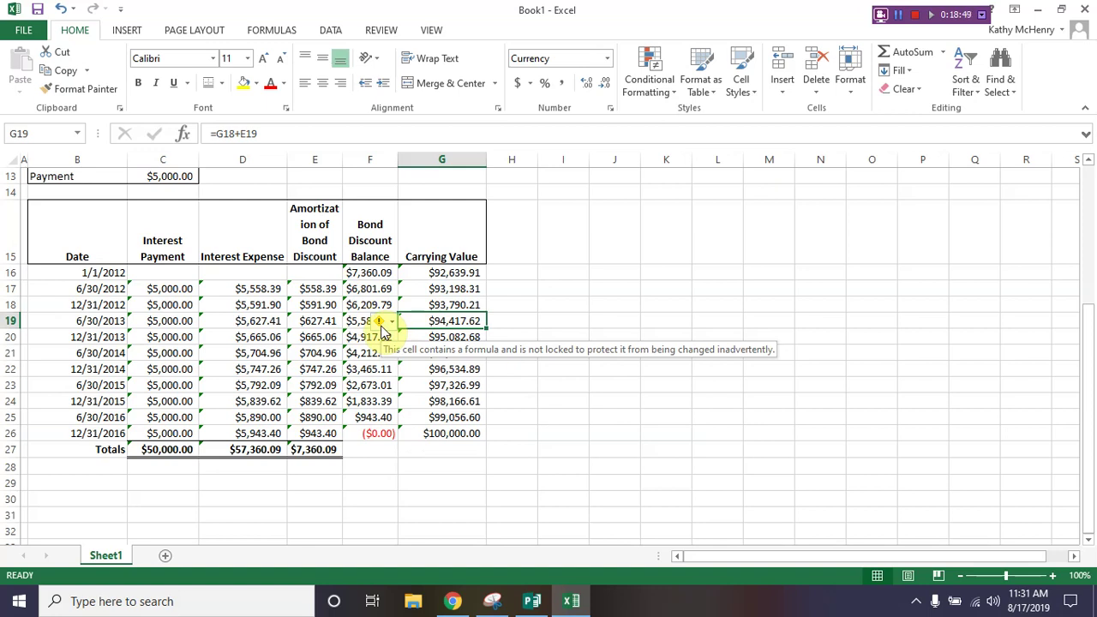
# Step: Mark the C11:C13 Present Value, Future Value and Payment formulas as Hidden, then check C11 and C12
pyautogui.scroll(3, 182, 326)
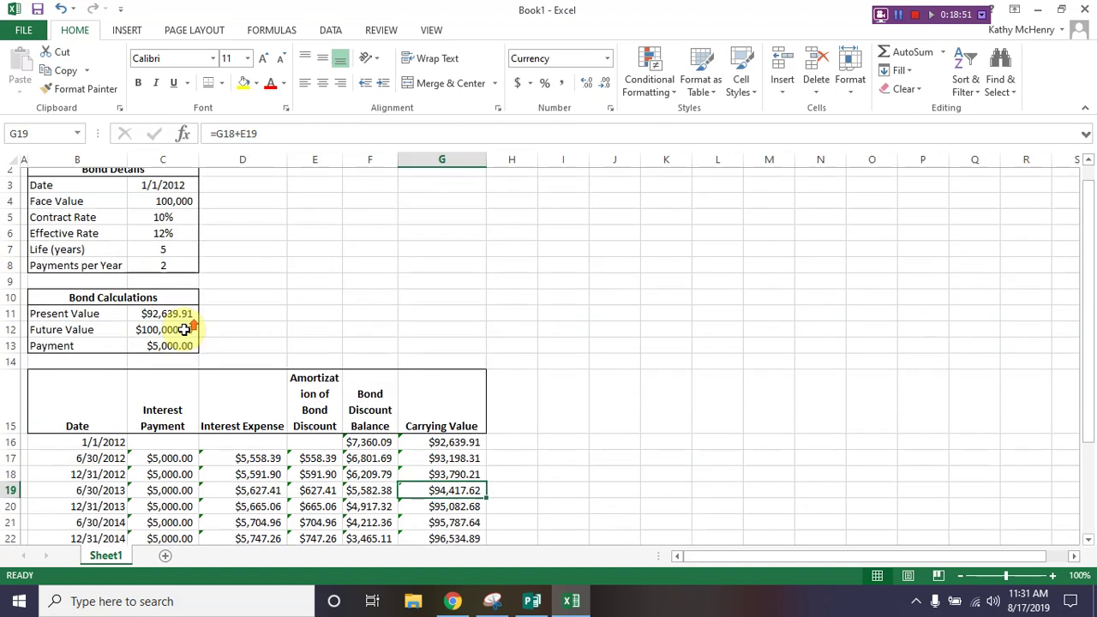
pyautogui.scroll(1, 184, 329)
pyautogui.click(153, 327)
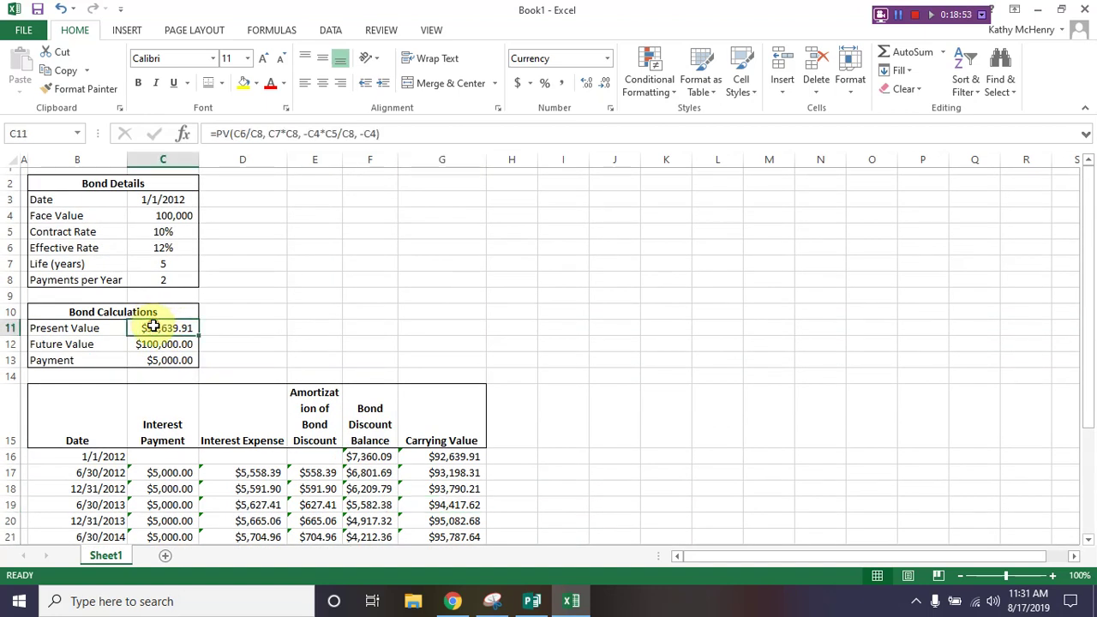
pyautogui.moveTo(152, 327); pyautogui.dragTo(170, 360)
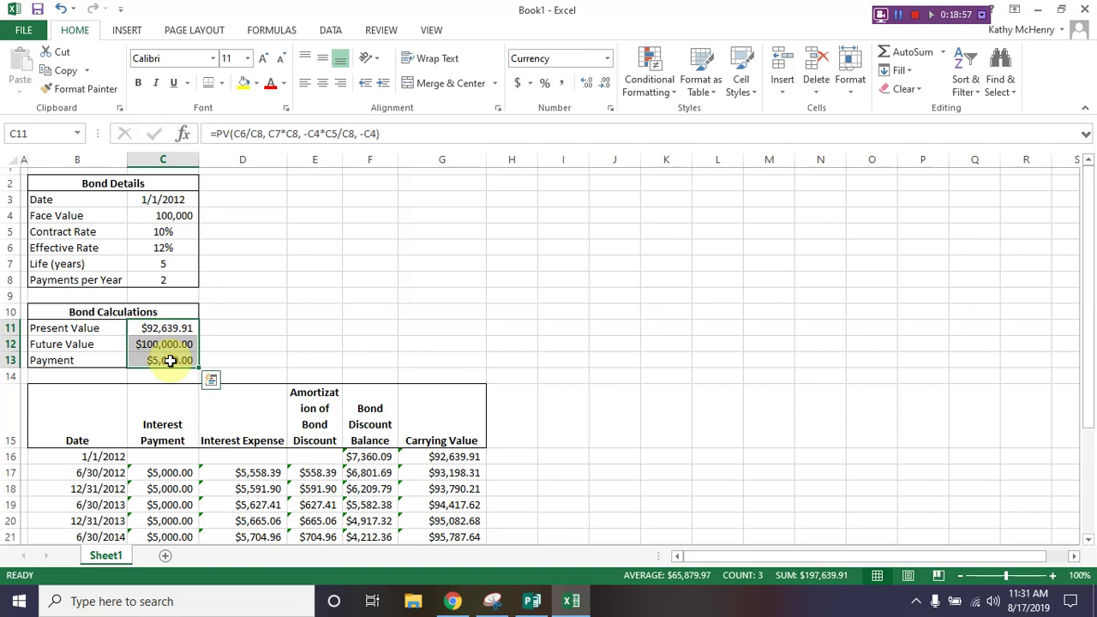
pyautogui.rightClick(169, 360)
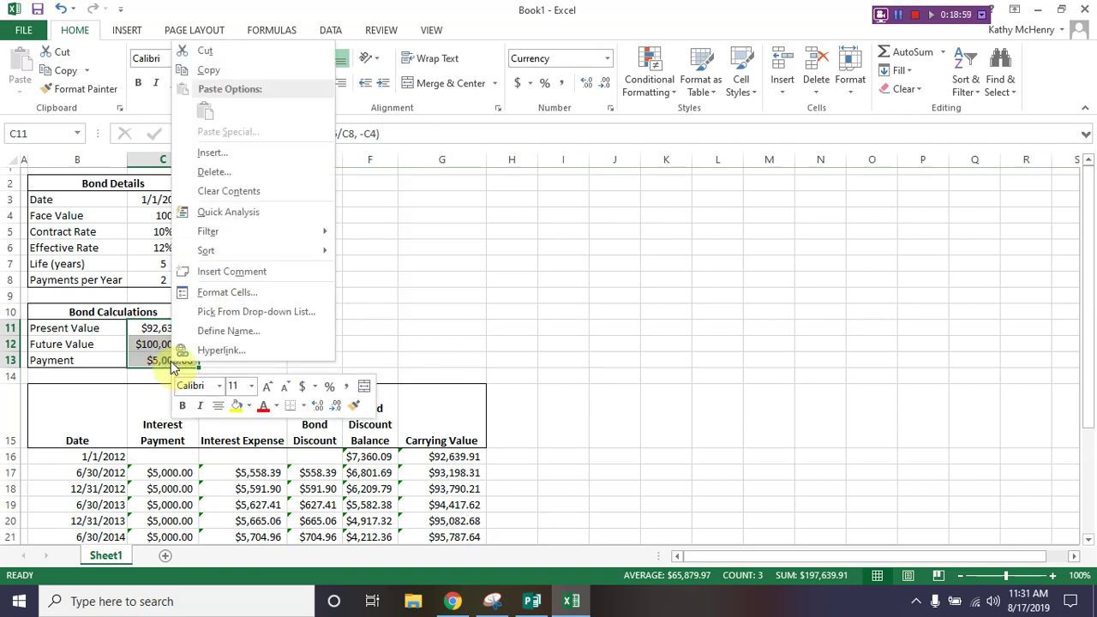
pyautogui.click(222, 296)
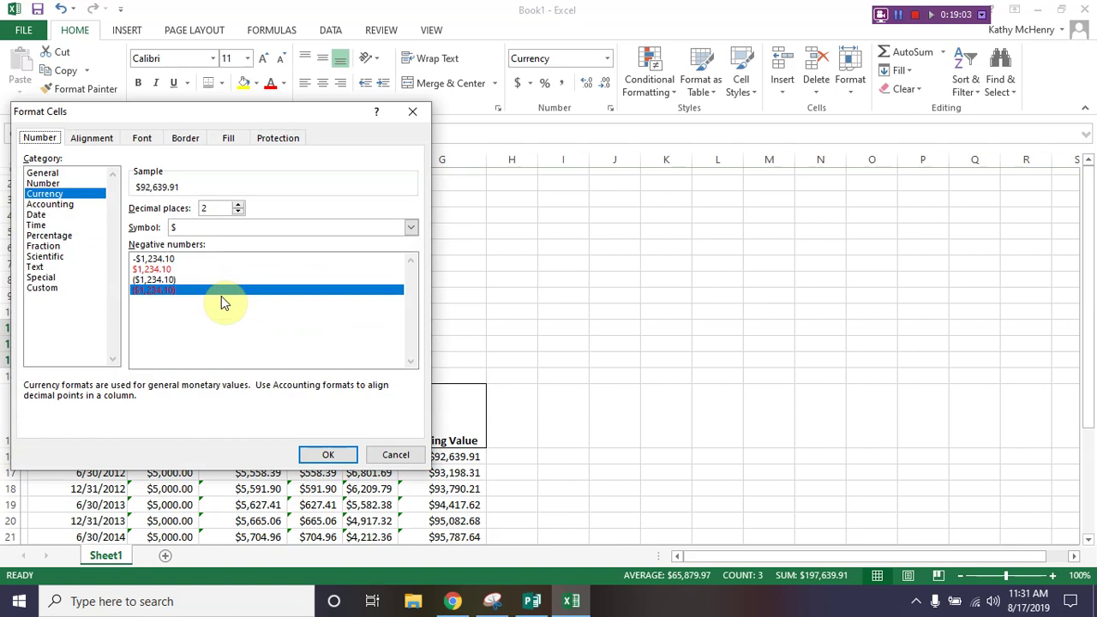
pyautogui.click(276, 141)
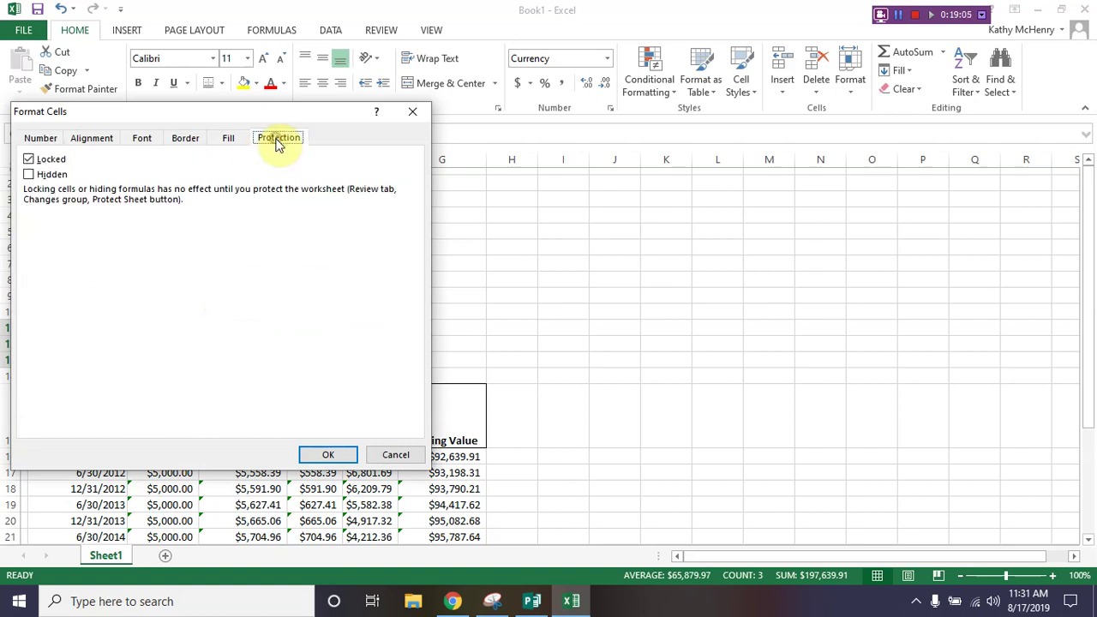
pyautogui.click(29, 174)
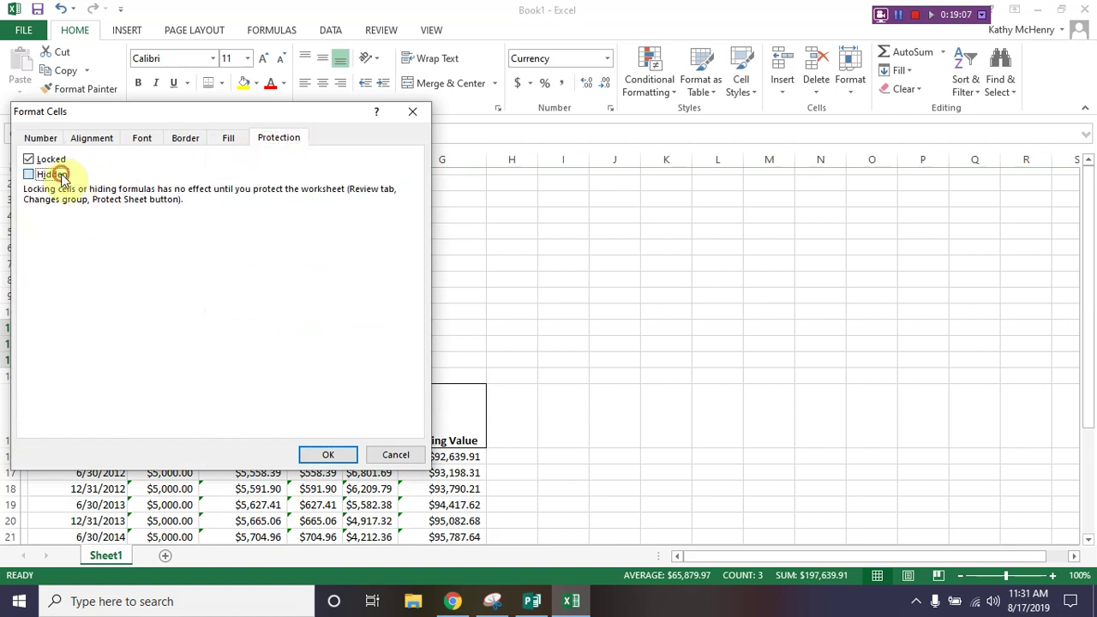
pyautogui.click(322, 459)
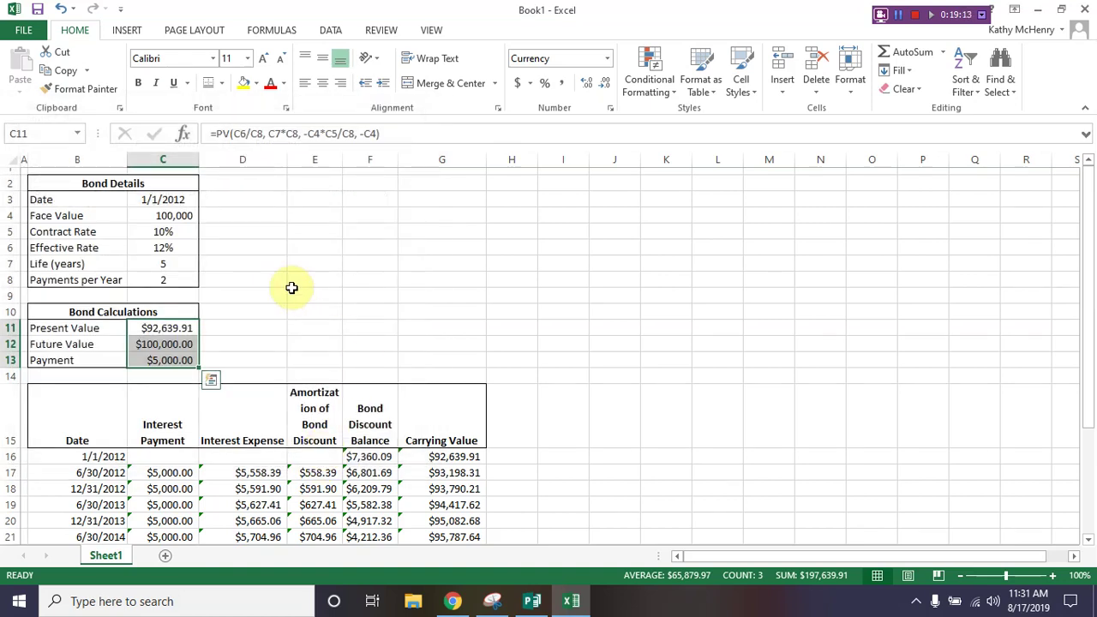
pyautogui.click(183, 330)
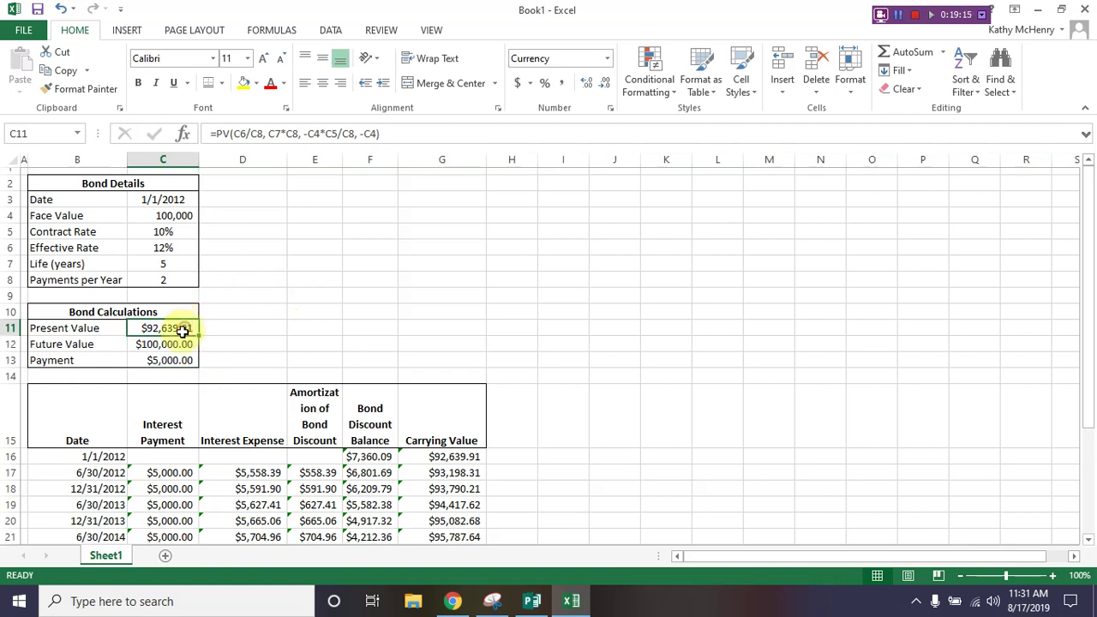
pyautogui.click(171, 344)
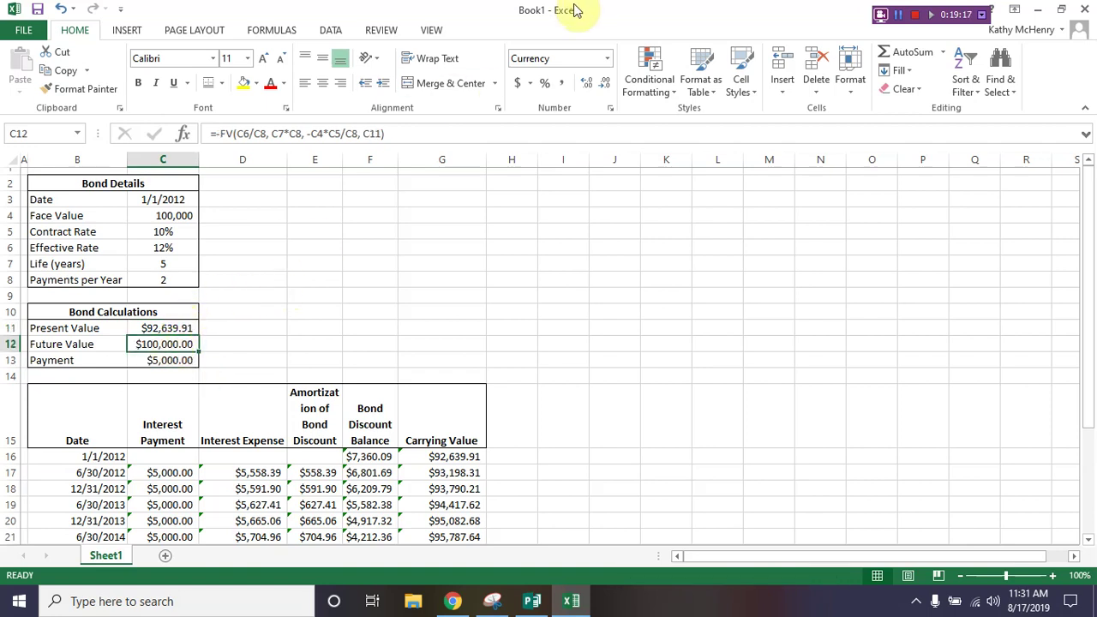
# Step: Password-protect Sheet1, re-entering the password after a mismatch warning, so C12's formula stays hidden
pyautogui.click(378, 31)
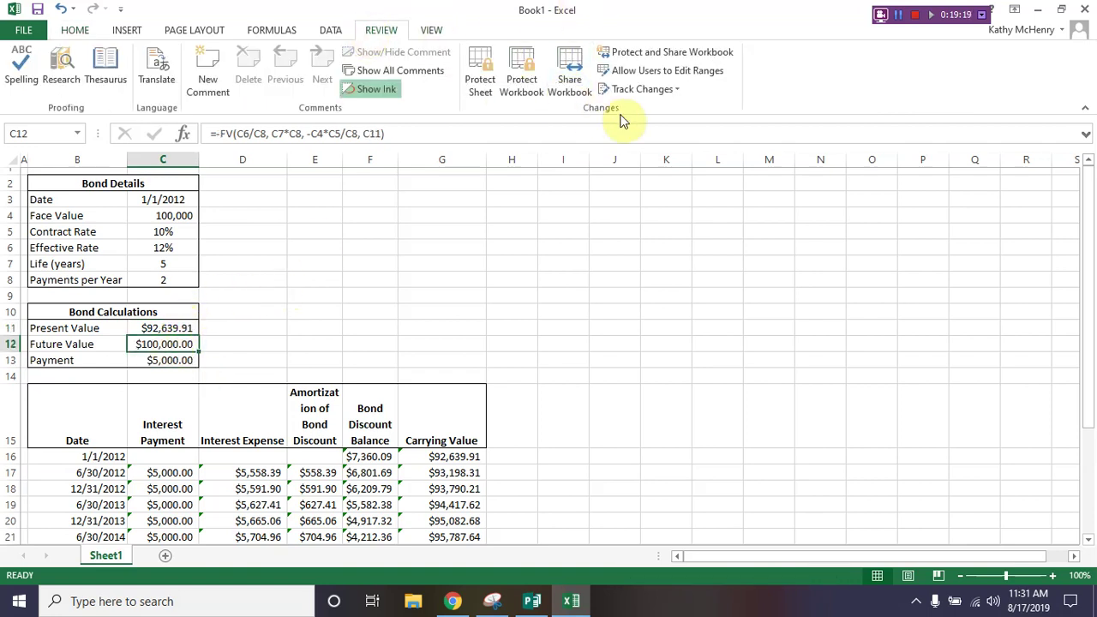
pyautogui.click(480, 85)
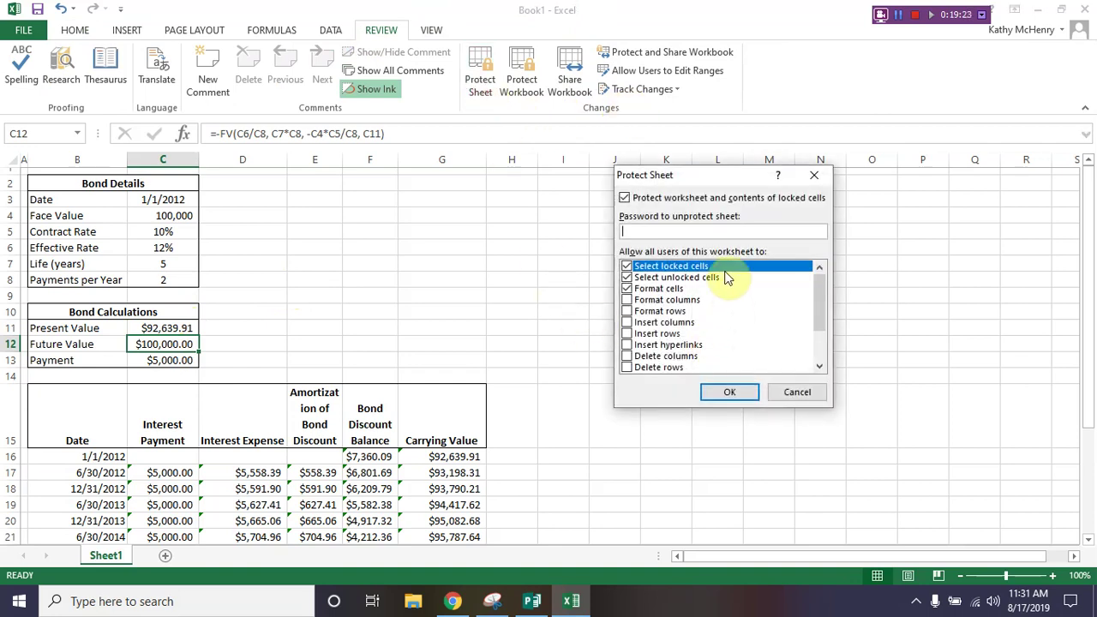
pyautogui.write('password')
pyautogui.click(730, 392)
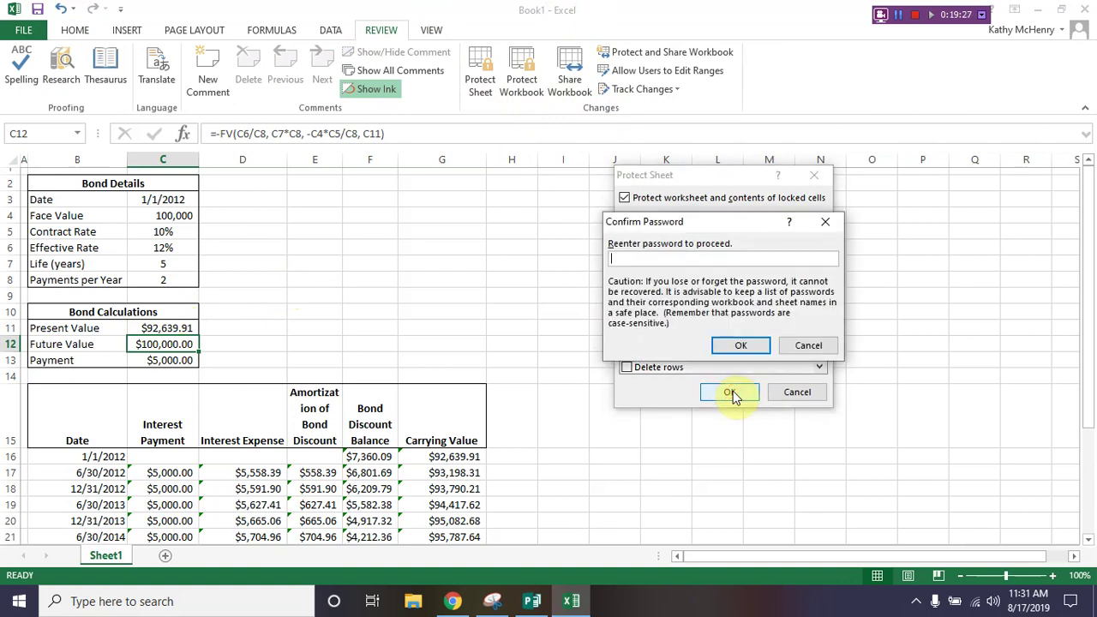
pyautogui.write('password')
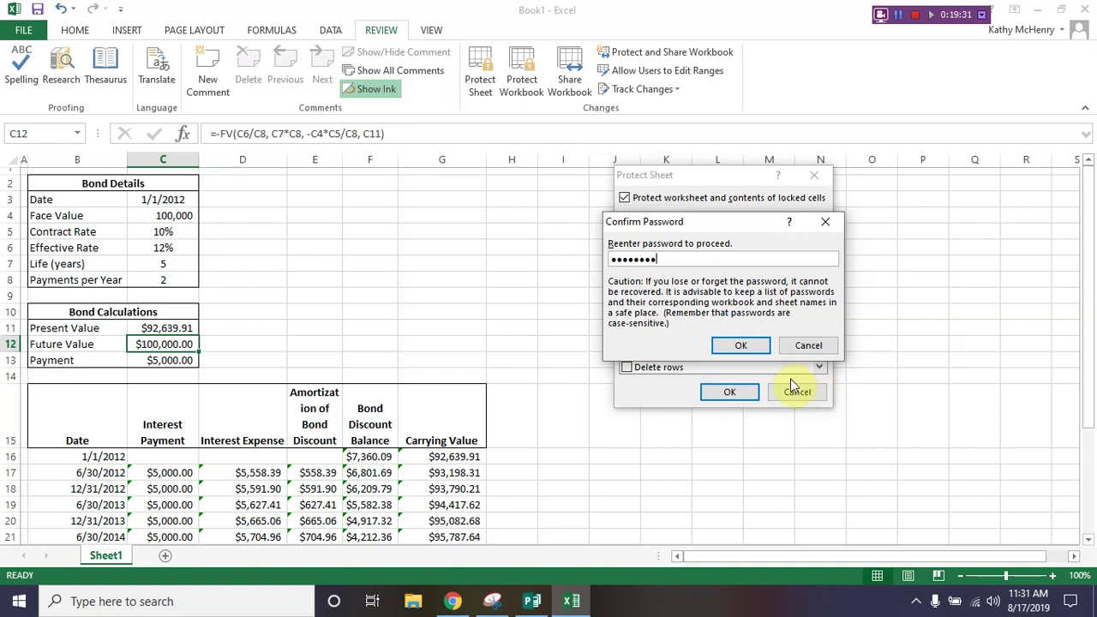
pyautogui.click(743, 346)
pyautogui.click(558, 333)
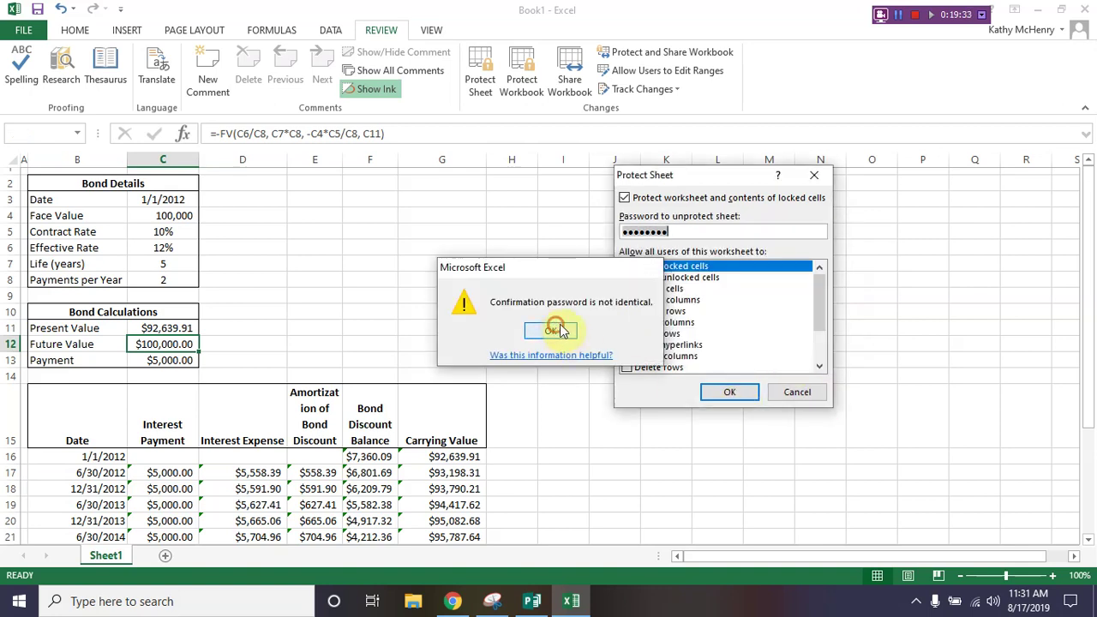
pyautogui.write('password')
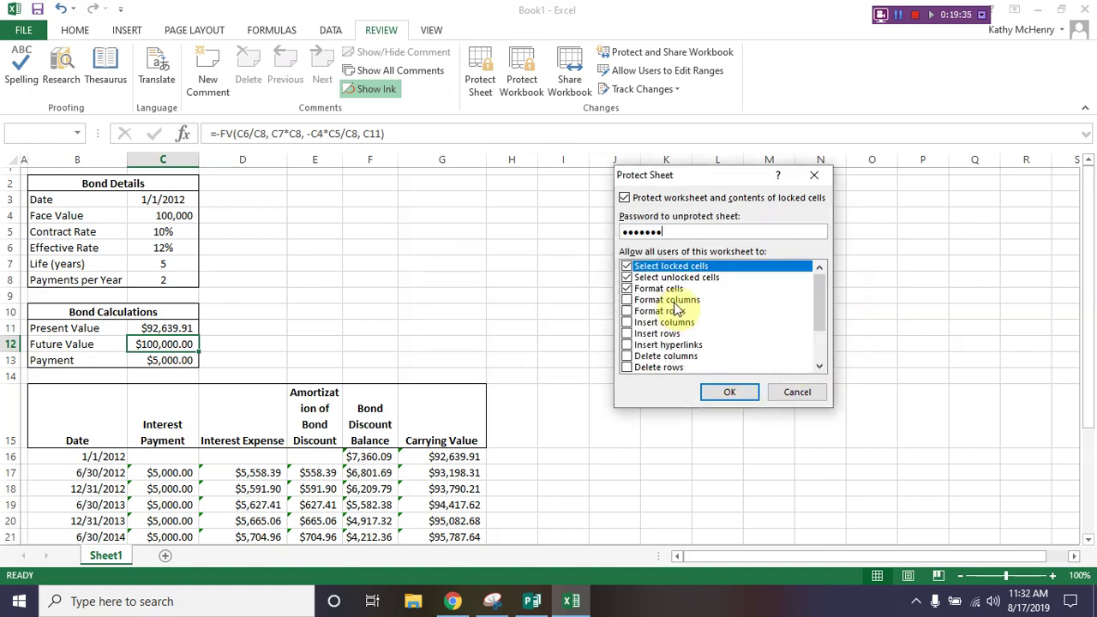
pyautogui.press('Return')
pyautogui.write('password')
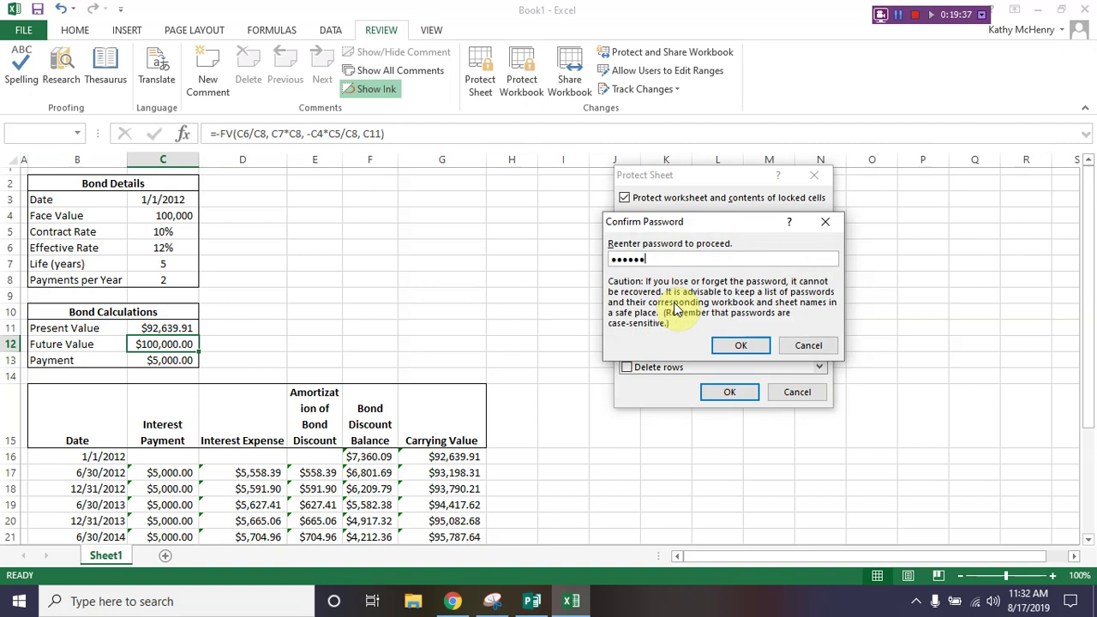
pyautogui.press('Return')
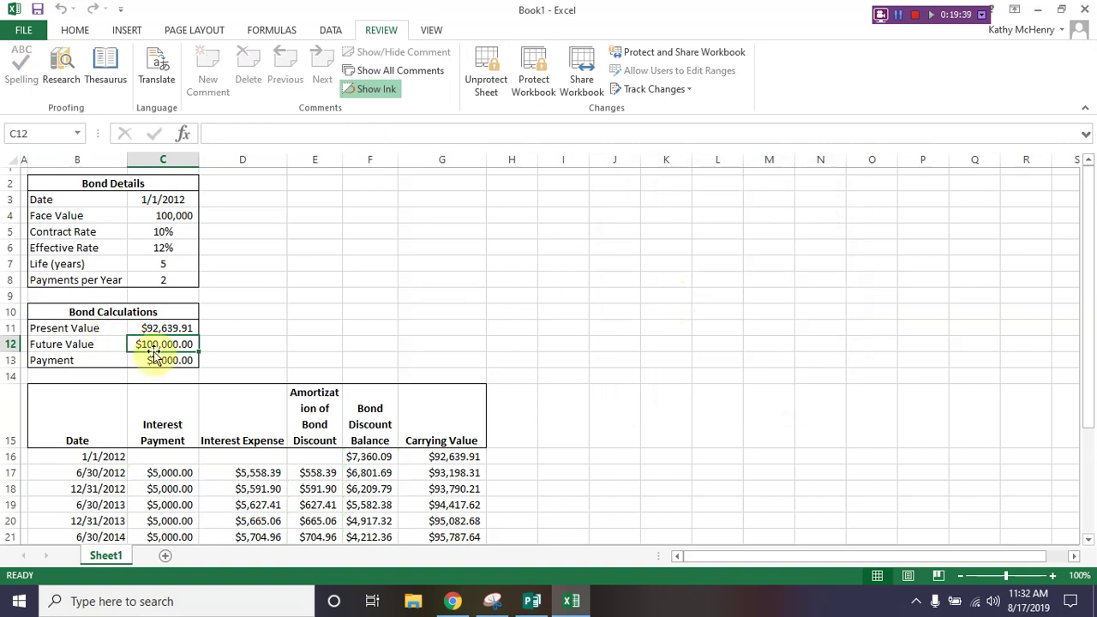
pyautogui.click(162, 330)
pyautogui.click(157, 344)
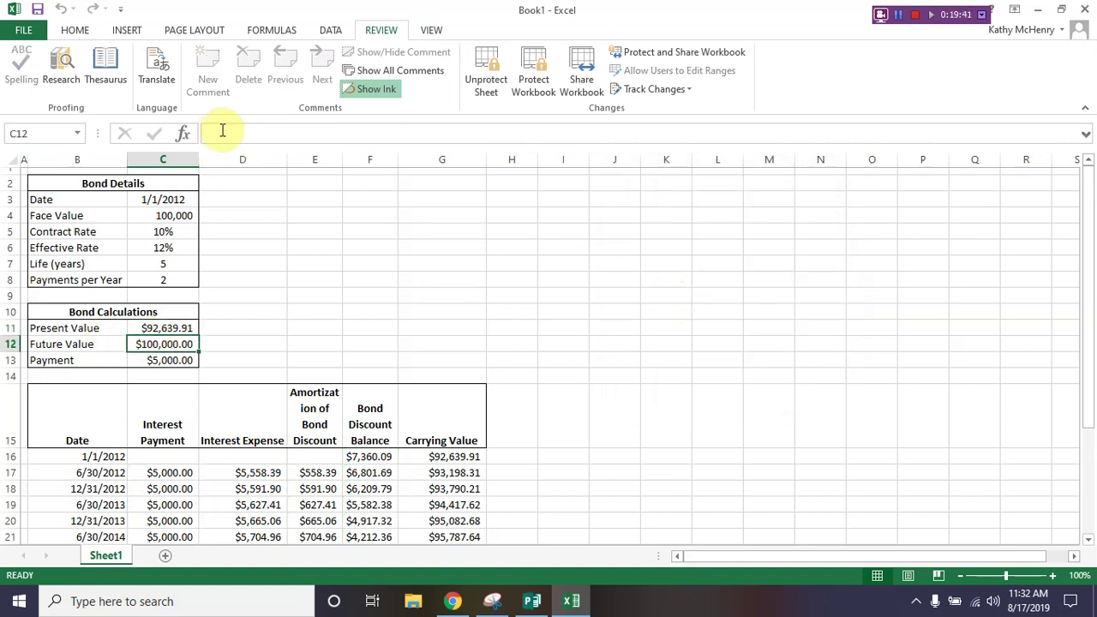
pyautogui.click(166, 360)
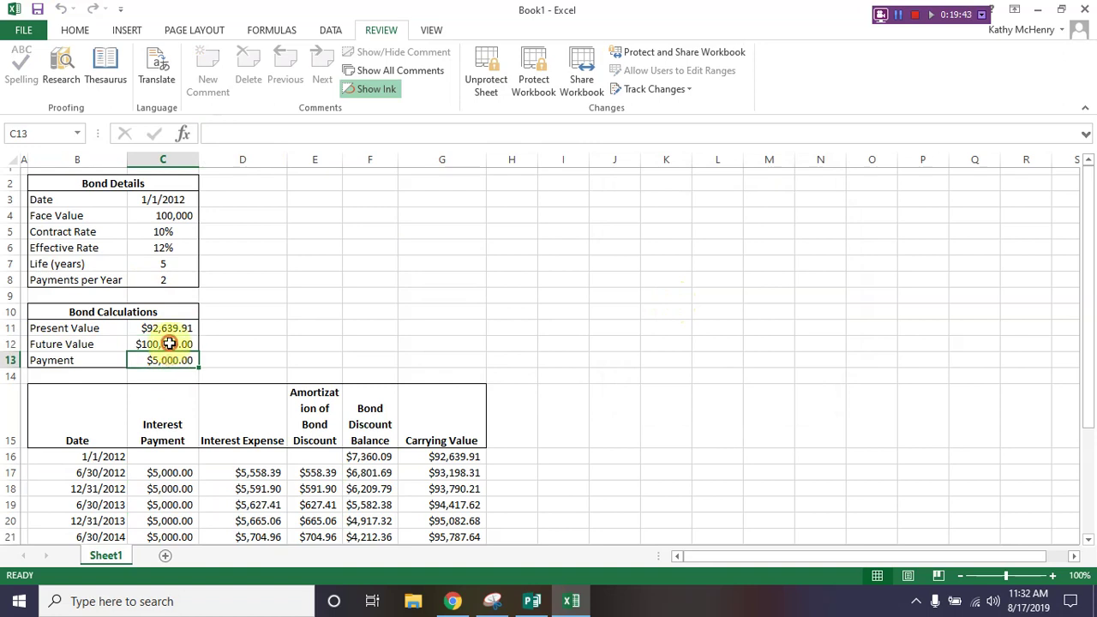
pyautogui.click(163, 344)
pyautogui.click(165, 328)
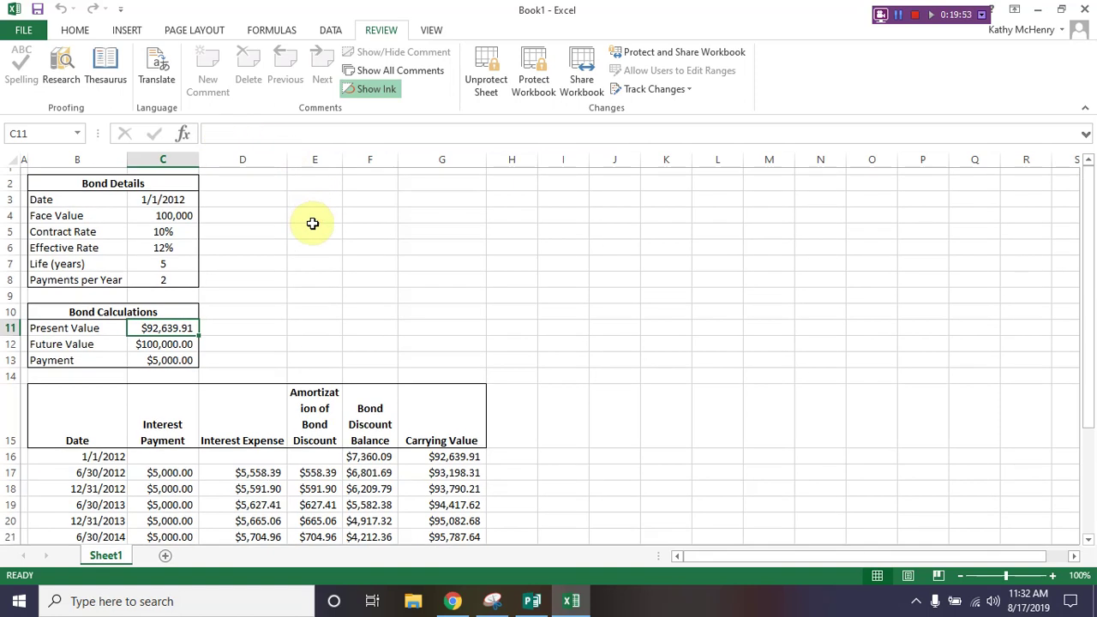
pyautogui.click(312, 183)
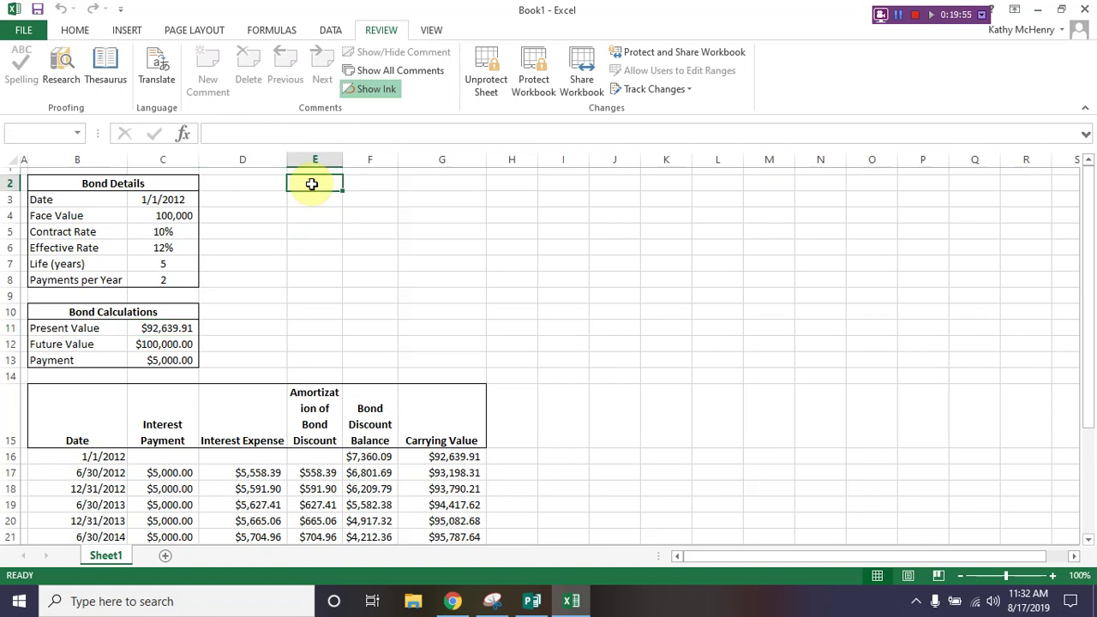
pyautogui.doubleClick(311, 184)
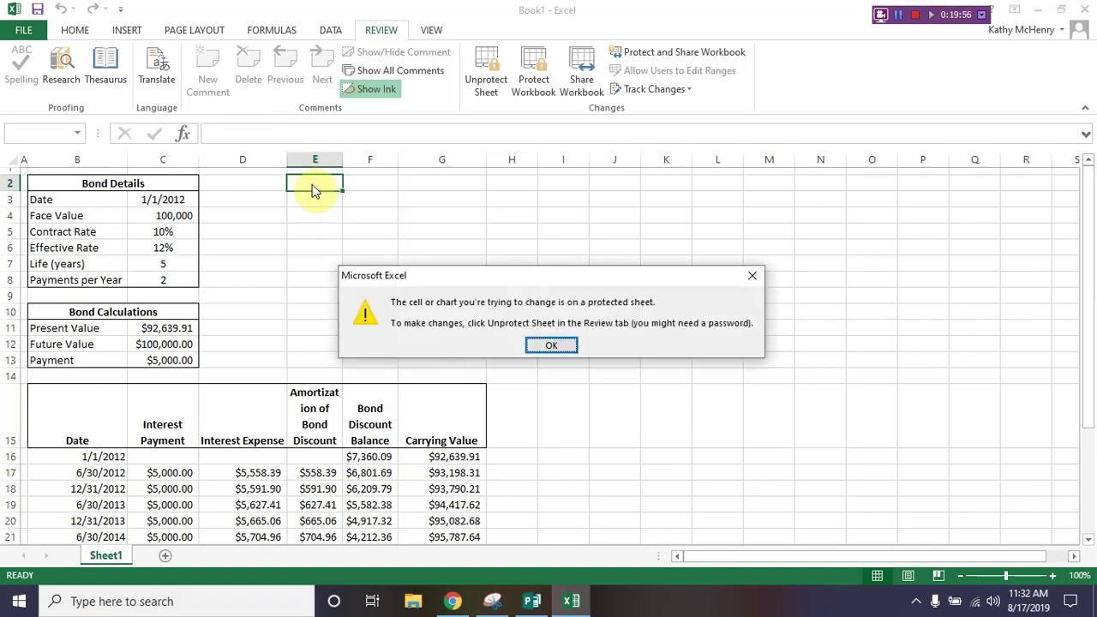
pyautogui.click(550, 348)
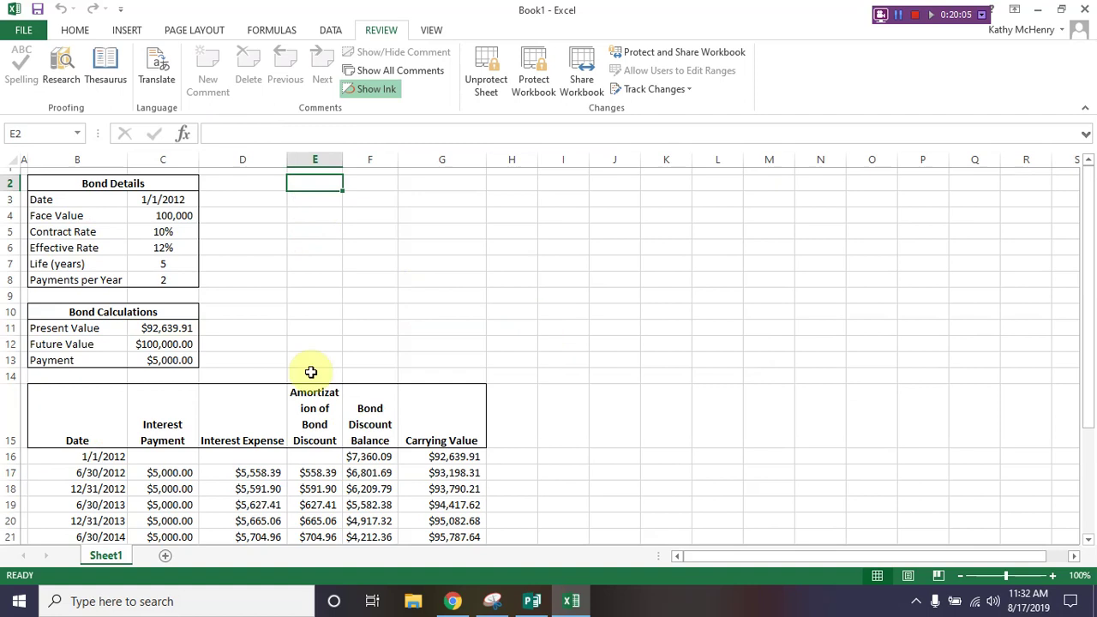
# Step: Rename the Sheet1 tab to 'Bond Schedule' and select cell F8
pyautogui.rightClick(107, 556)
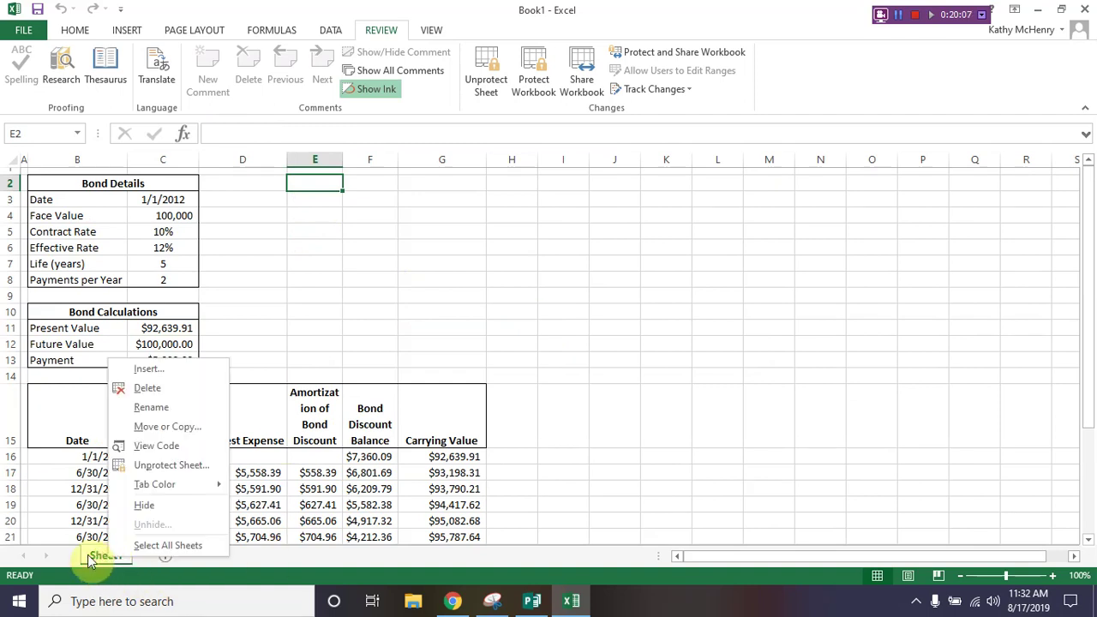
pyautogui.click(162, 408)
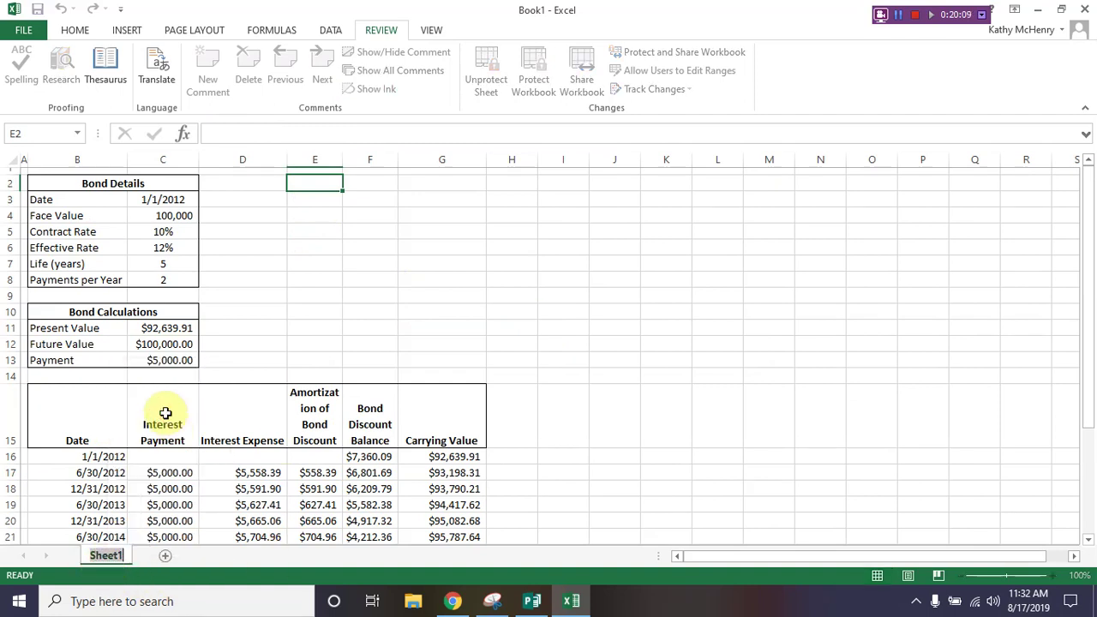
pyautogui.write('ond Schedule')
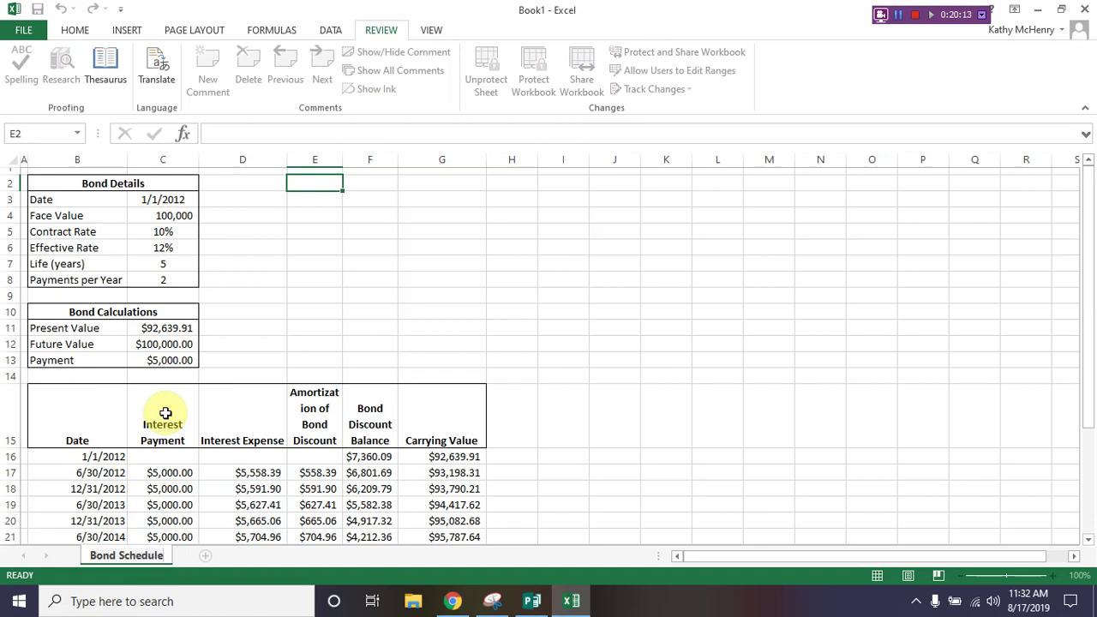
pyautogui.press('Return')
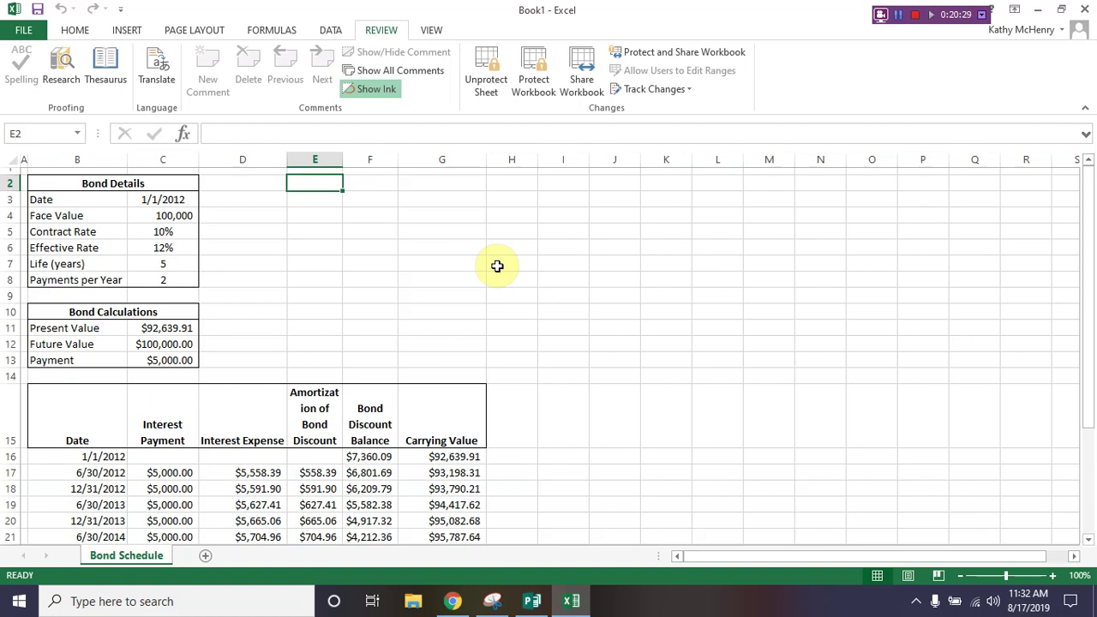
pyautogui.click(381, 283)
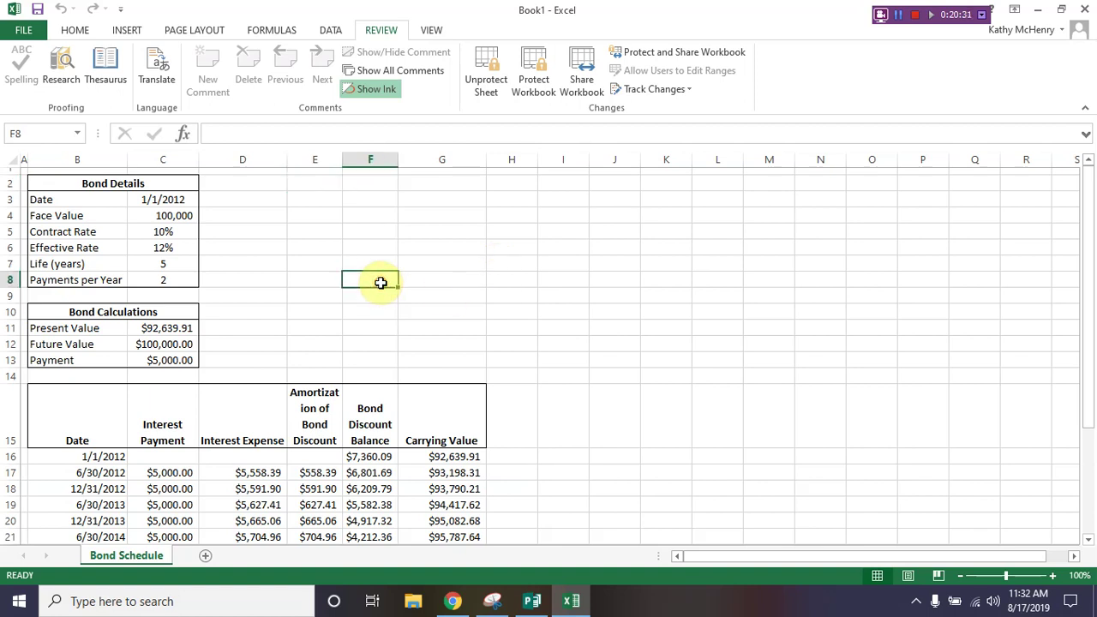
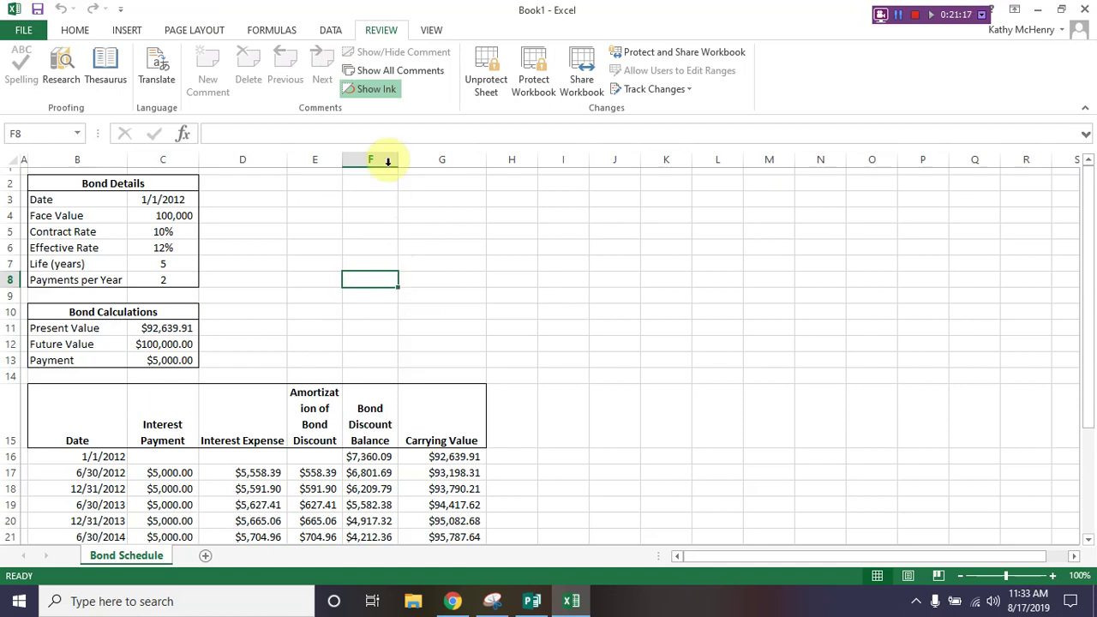
# Step: Cancel the Unprotect Sheet prompt so Bond Schedule stays protected, then open the File Info page
pyautogui.click(485, 78)
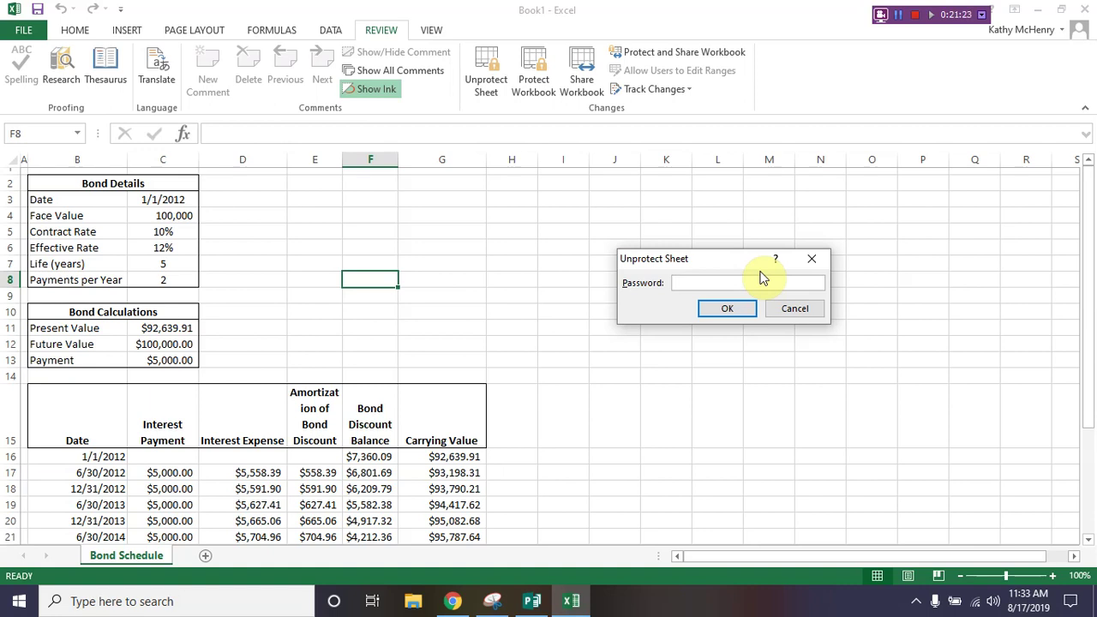
pyautogui.click(788, 315)
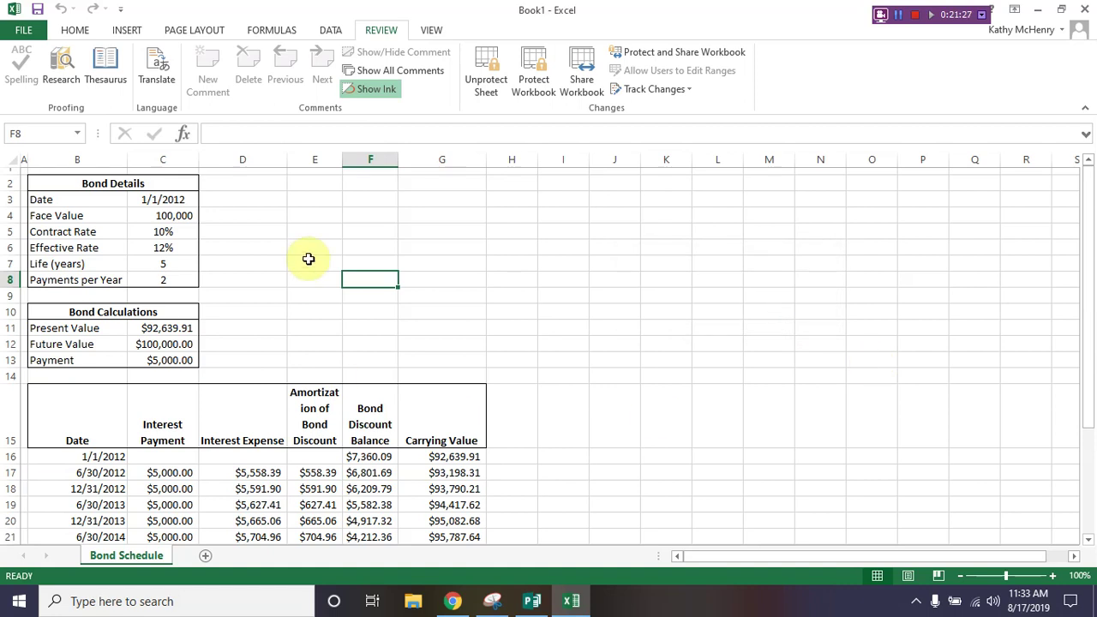
pyautogui.click(23, 30)
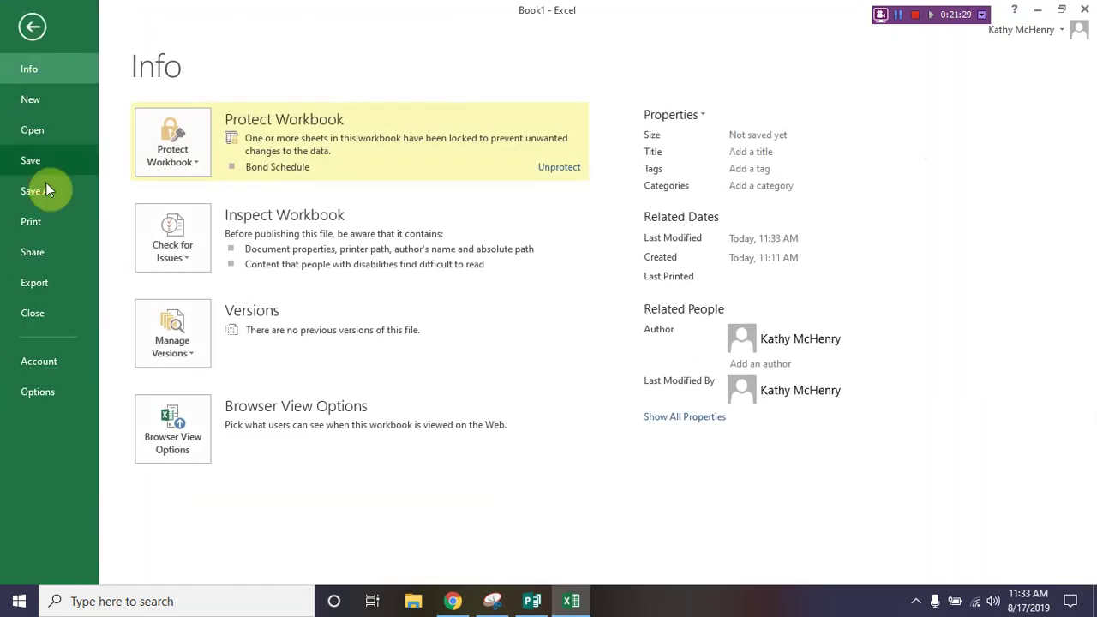
# Step: Review the Trust Center macro settings, keeping 'Disable all macros with notification', and close Excel Options
pyautogui.press('Escape')
pyautogui.click(369, 285)
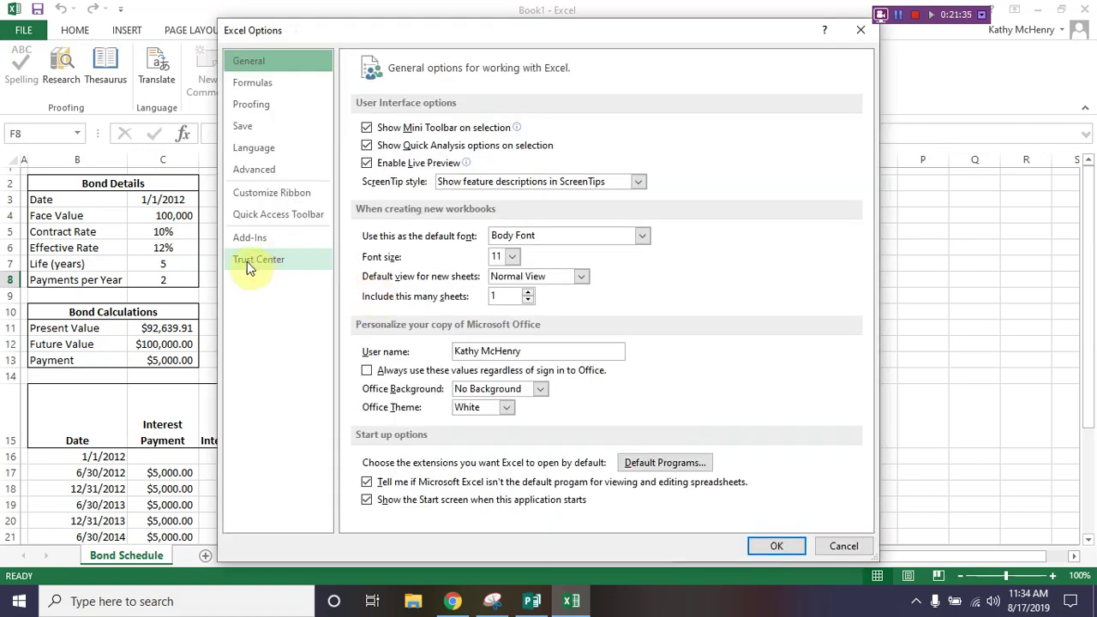
pyautogui.click(246, 264)
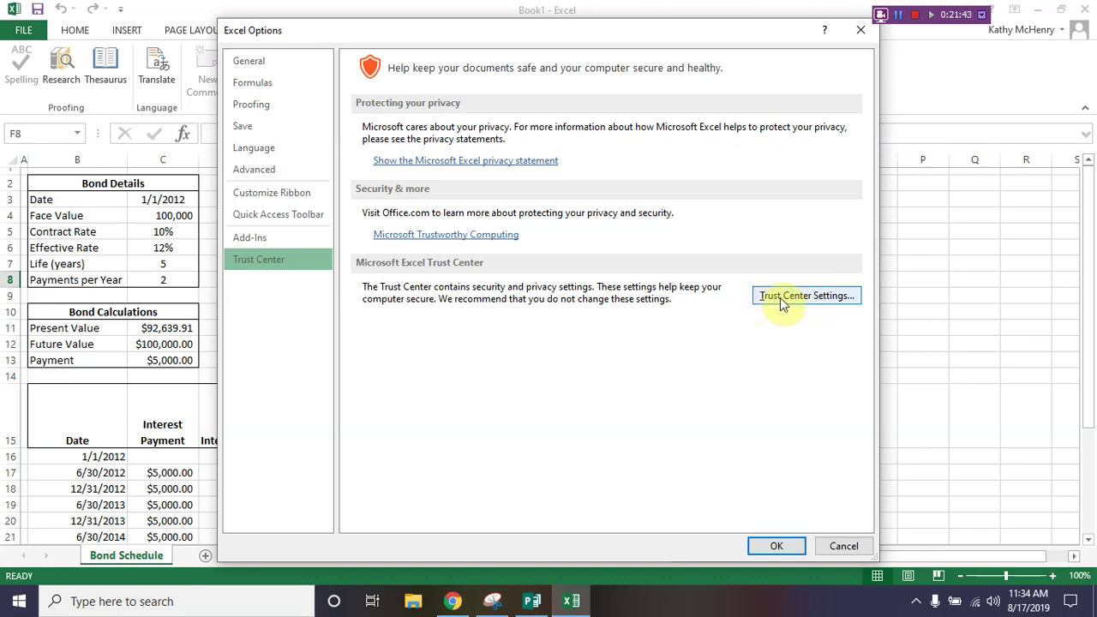
pyautogui.click(819, 298)
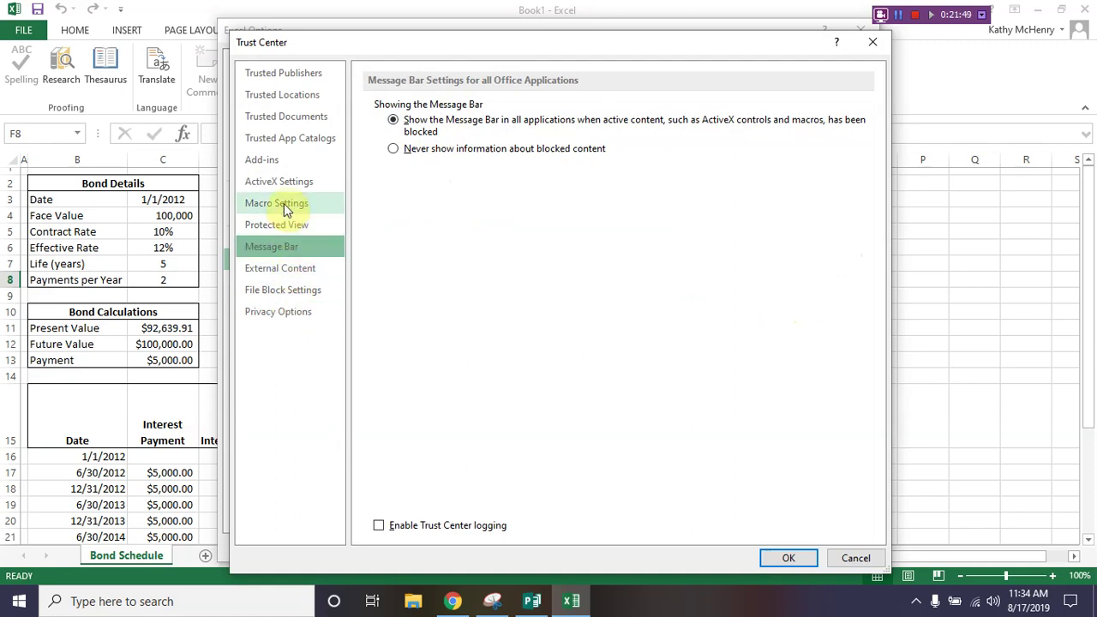
pyautogui.click(263, 210)
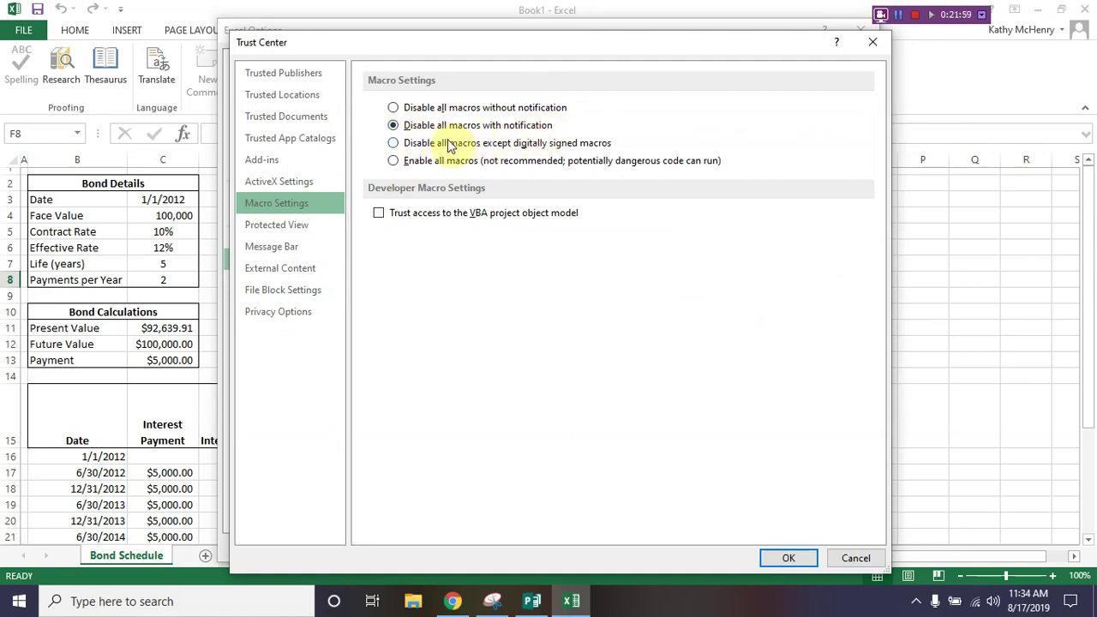
pyautogui.click(776, 559)
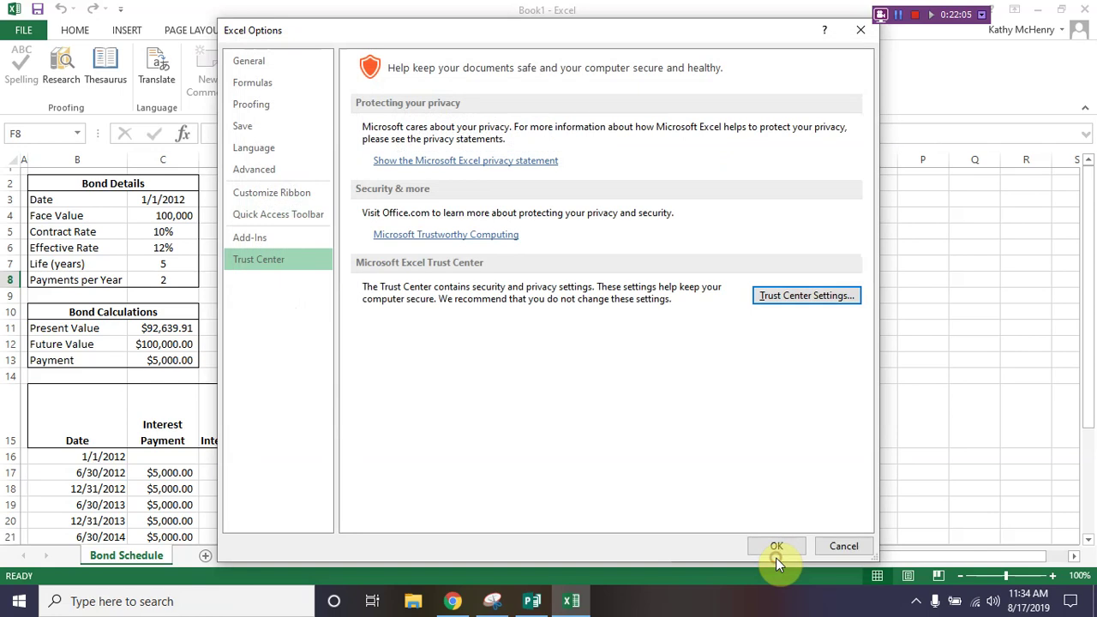
pyautogui.click(769, 549)
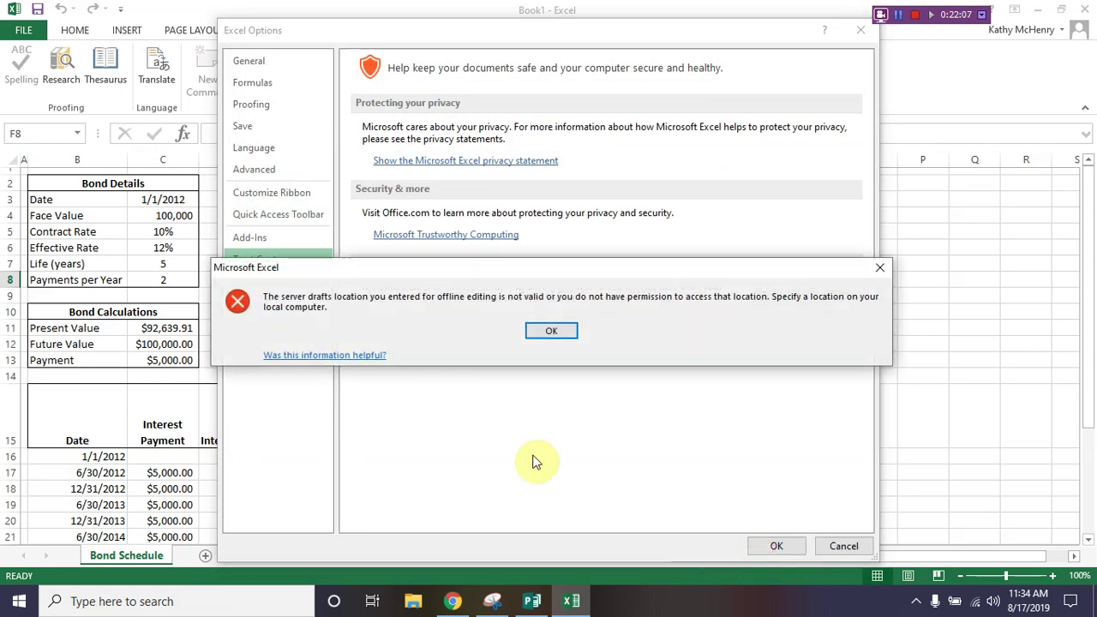
pyautogui.click(557, 333)
pyautogui.click(840, 546)
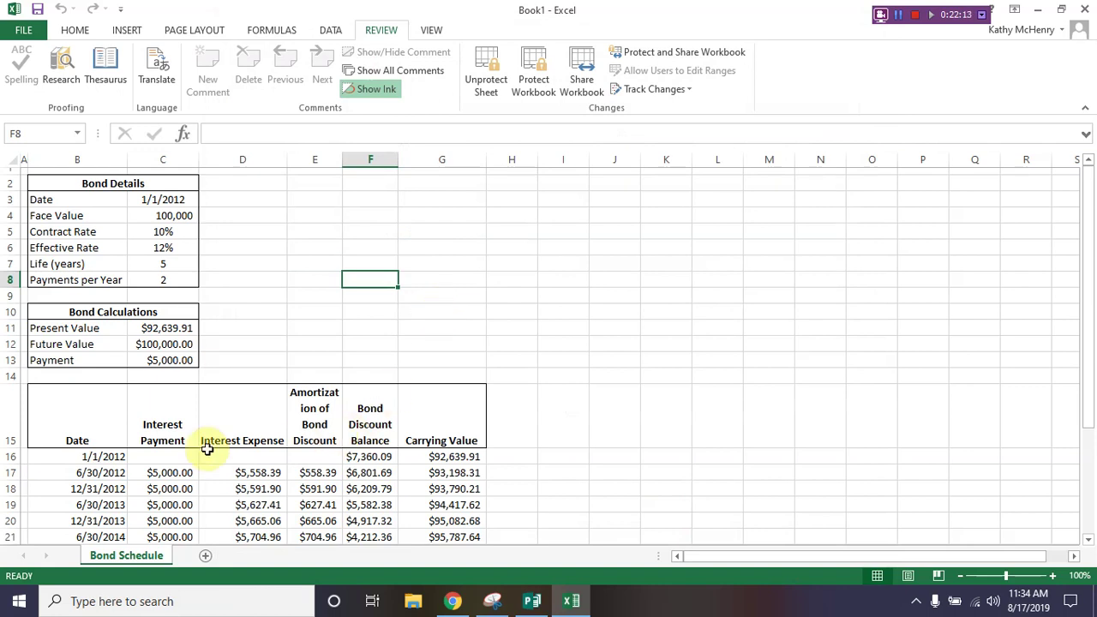
# Step: Clear the amortization amounts in C16:G27, keeping the dates and headings
pyautogui.click(88, 458)
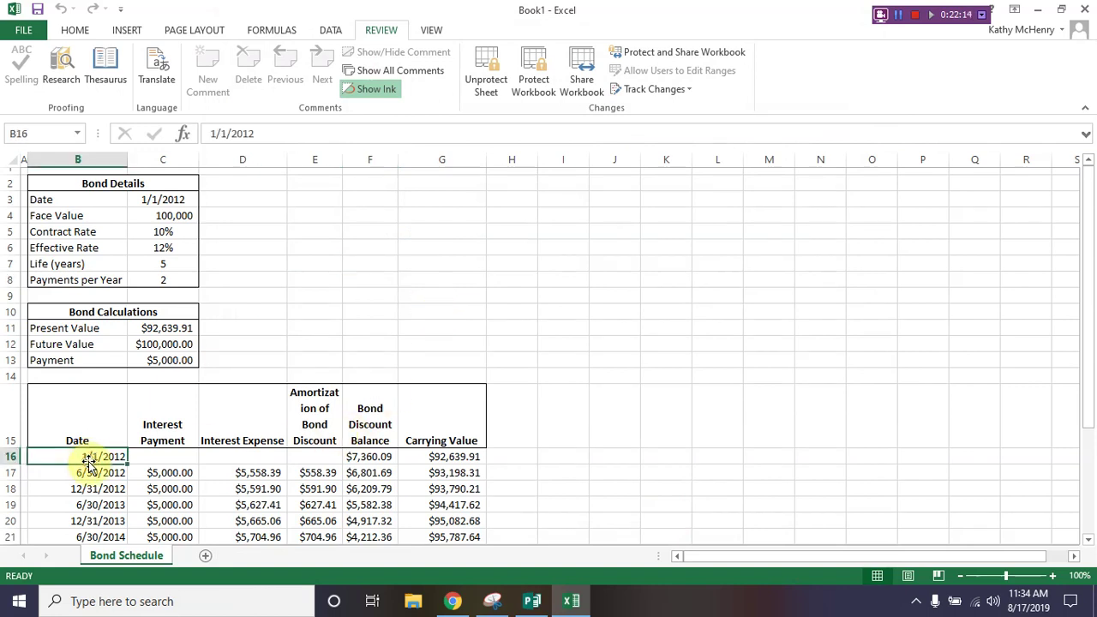
pyautogui.click(162, 457)
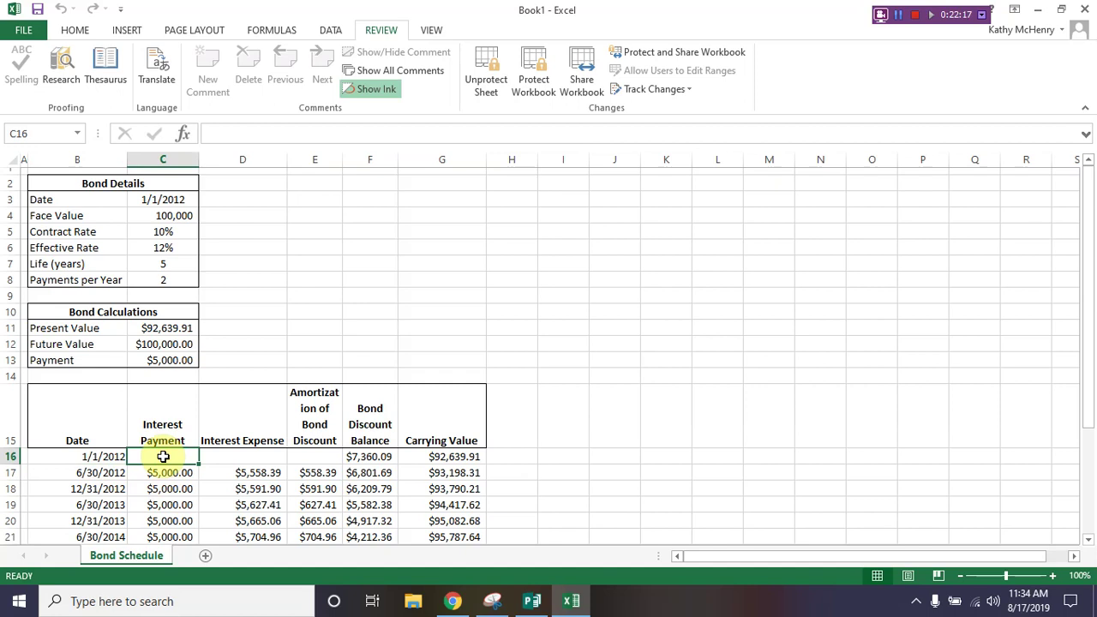
pyautogui.moveTo(163, 456); pyautogui.dragTo(423, 492)
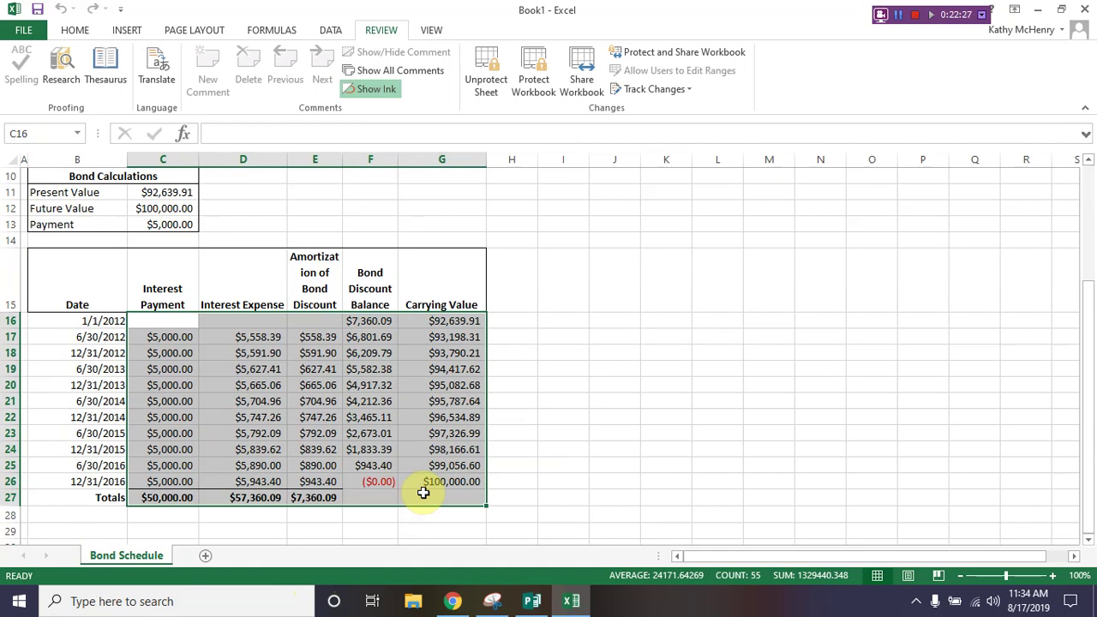
pyautogui.press('Delete')
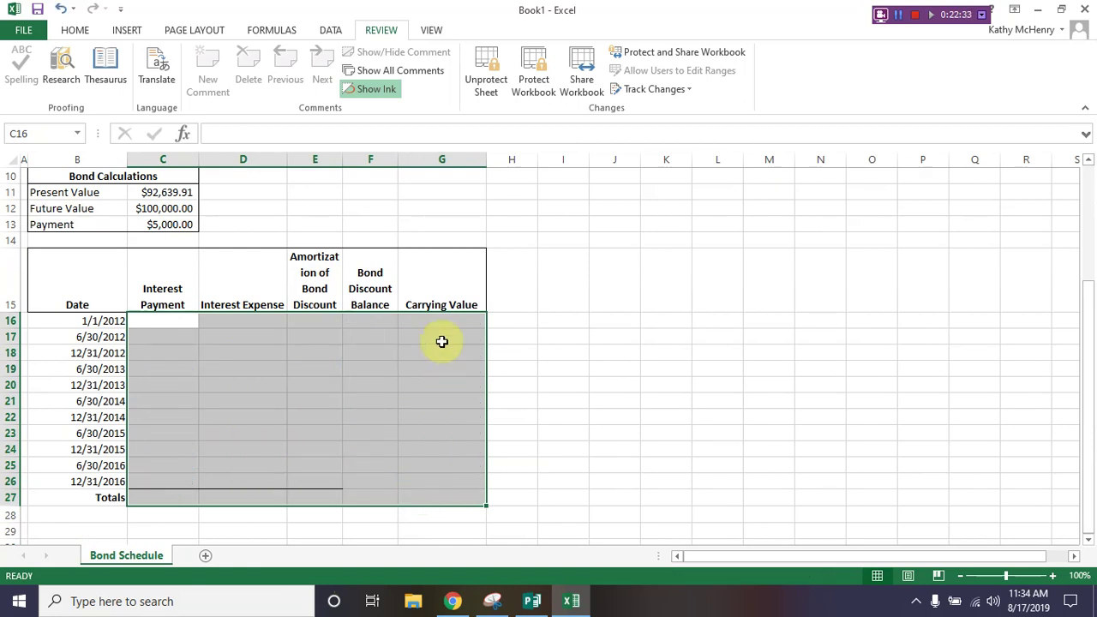
# Step: Start recording a macro named Amortization_Schedule stored in This Workbook
pyautogui.click(439, 33)
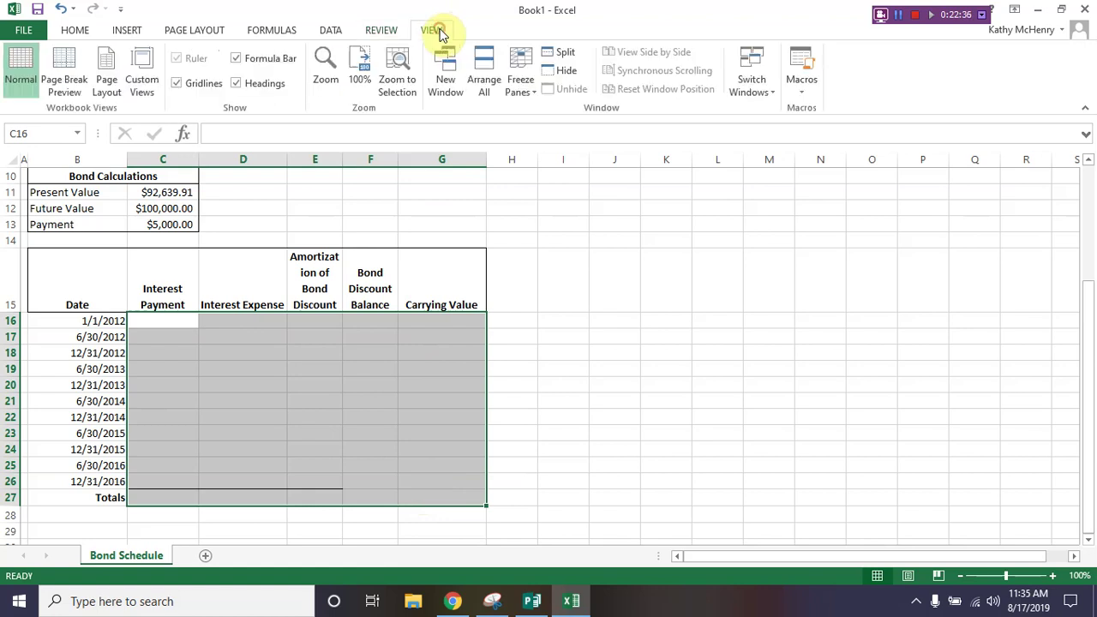
pyautogui.click(804, 92)
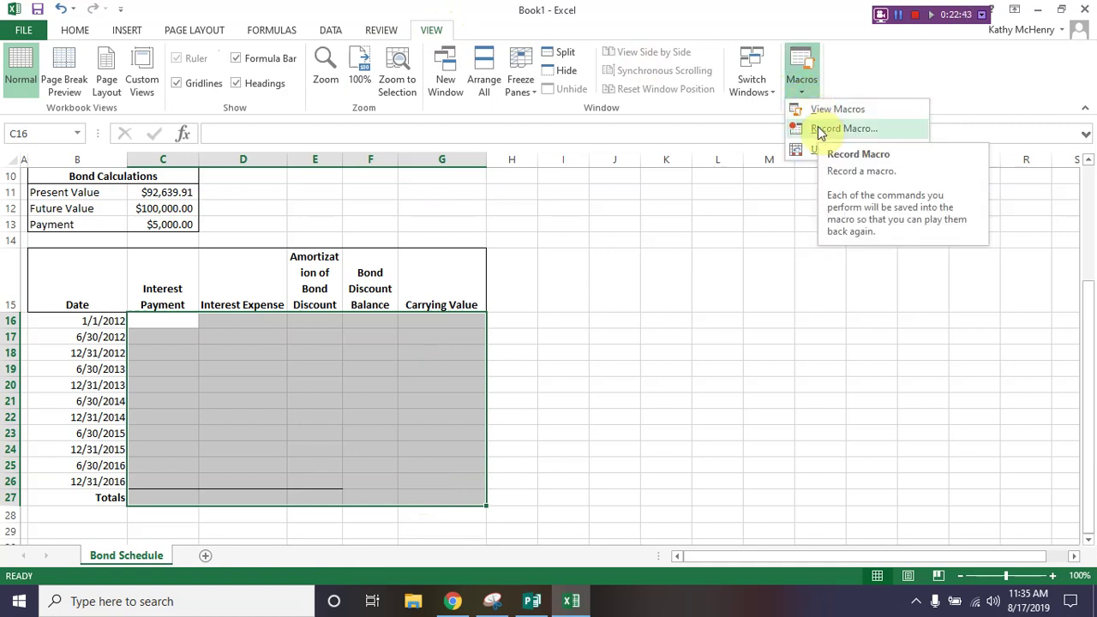
pyautogui.click(819, 128)
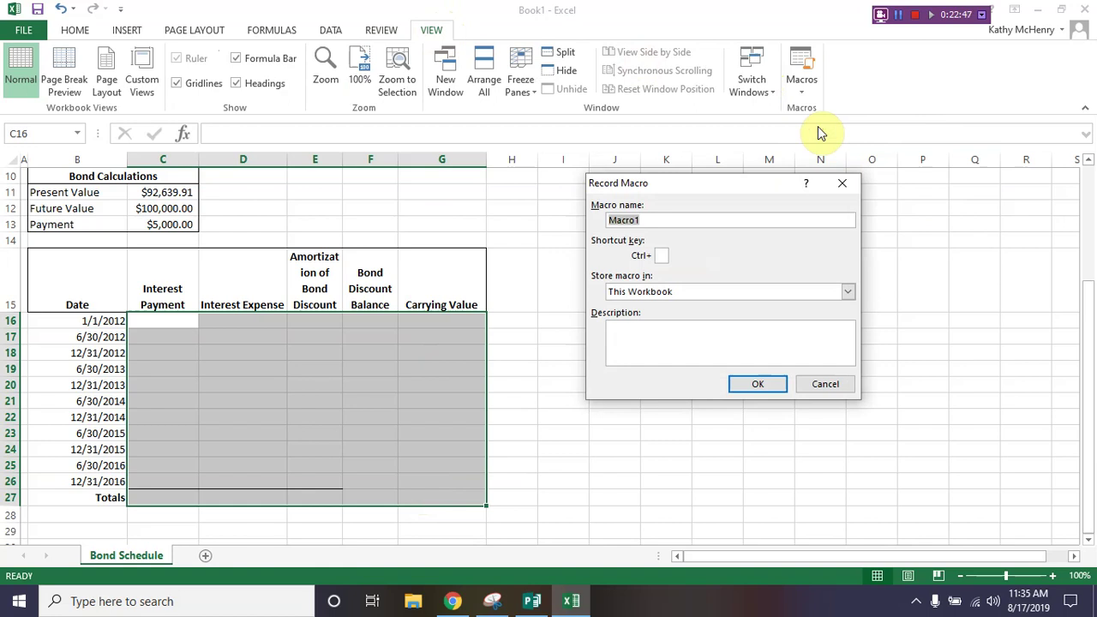
pyautogui.write('Amortica')
pyautogui.press('BackSpace')
pyautogui.press('BackSpace')
pyautogui.write('zation_Schedule')
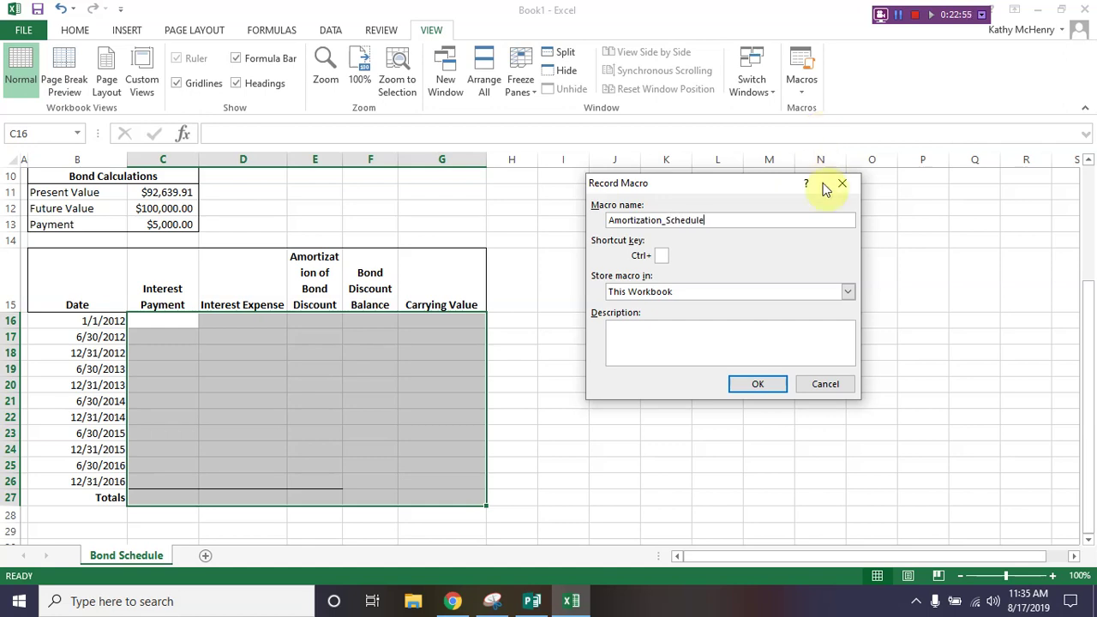
pyautogui.click(734, 388)
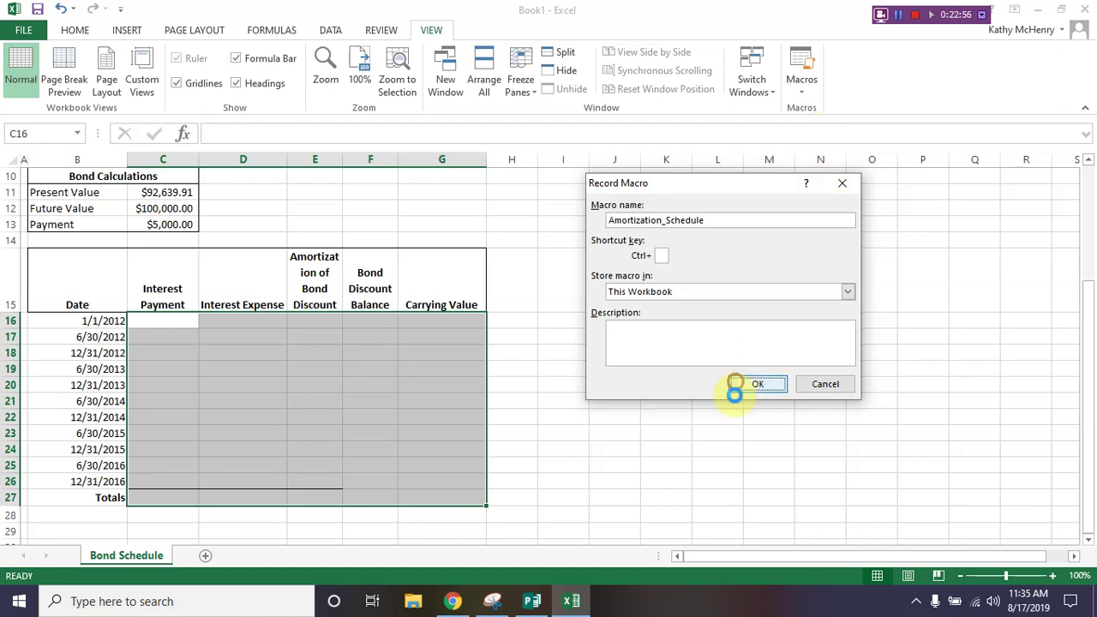
# Step: Enter =C12-C11 in F16 ($7,360.09 discount) and =C11 in G16 ($92,639.91 carrying value)
pyautogui.click(358, 322)
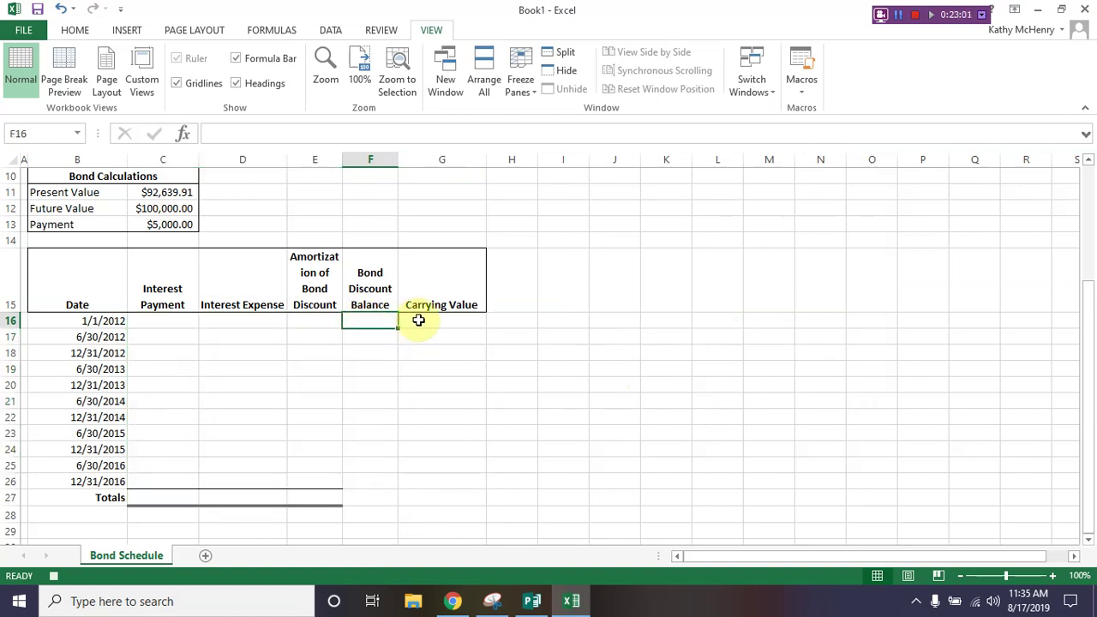
pyautogui.write('=')
pyautogui.write('c11')
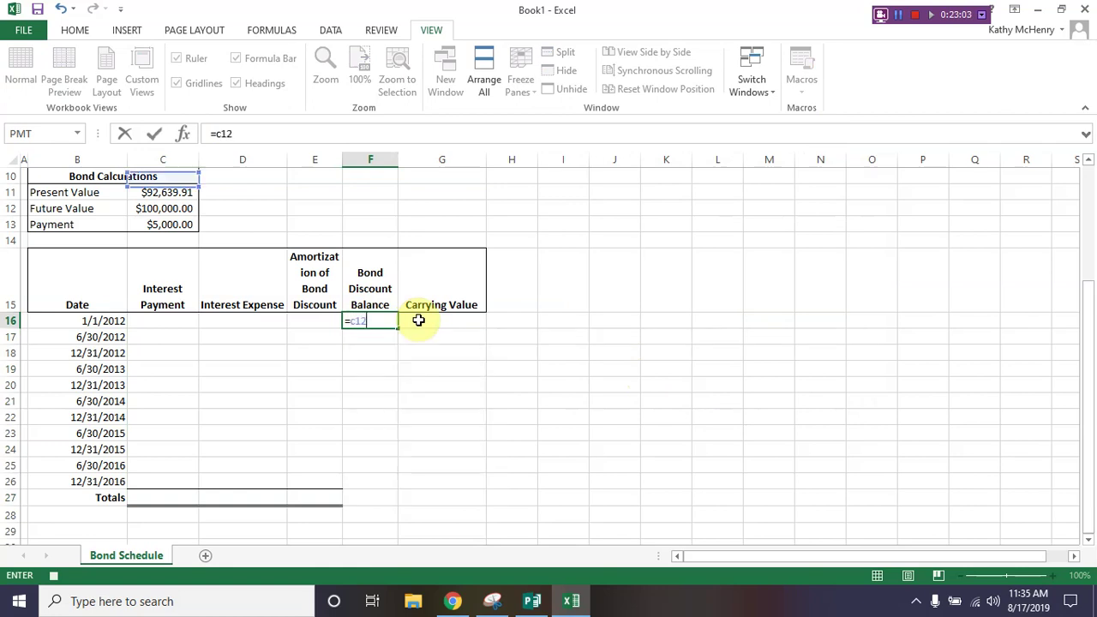
pyautogui.press('BackSpace')
pyautogui.write('2-C')
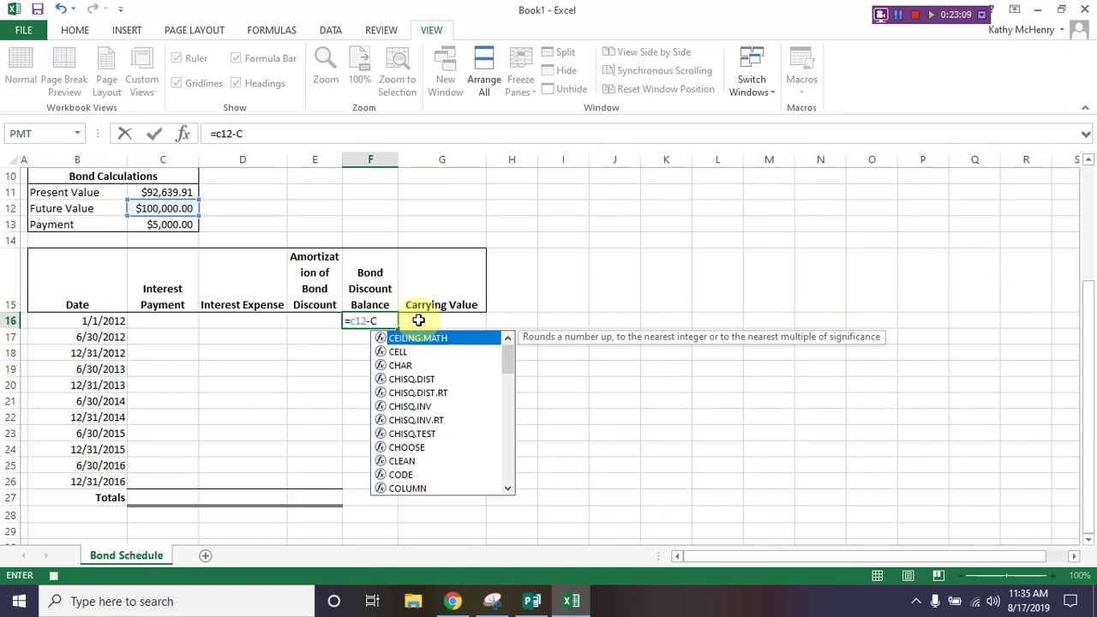
pyautogui.write('11')
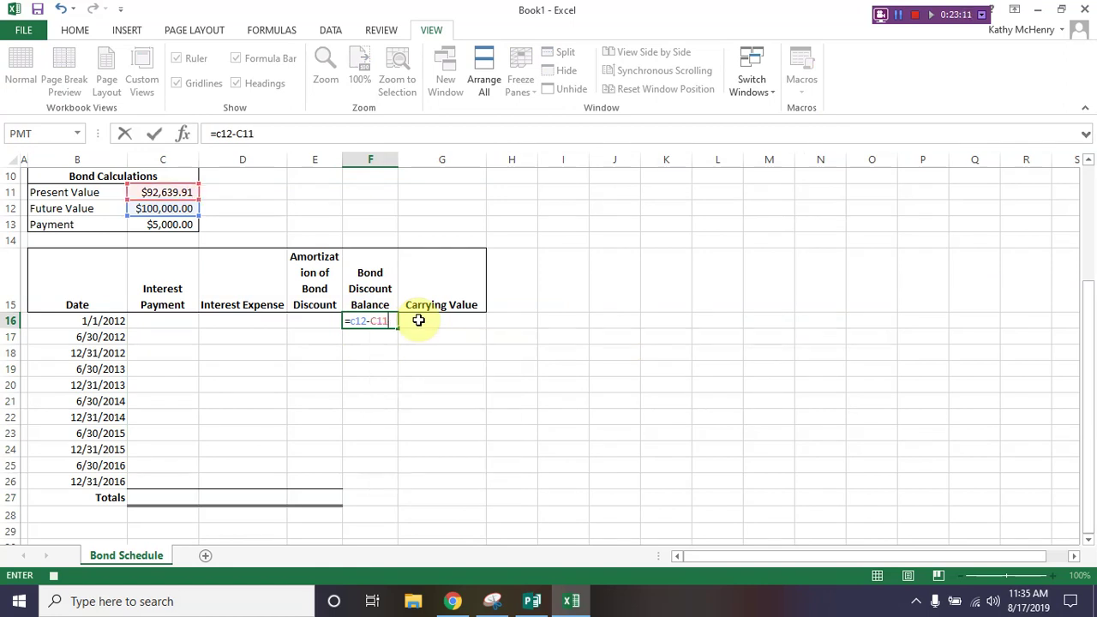
pyautogui.click(419, 320)
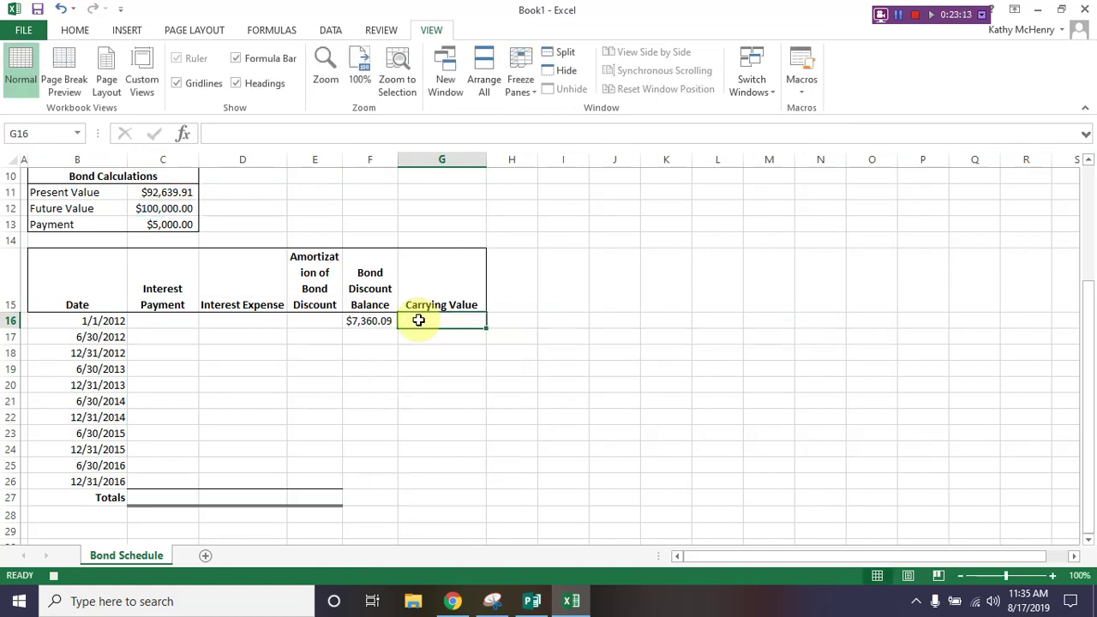
pyautogui.write('=c11')
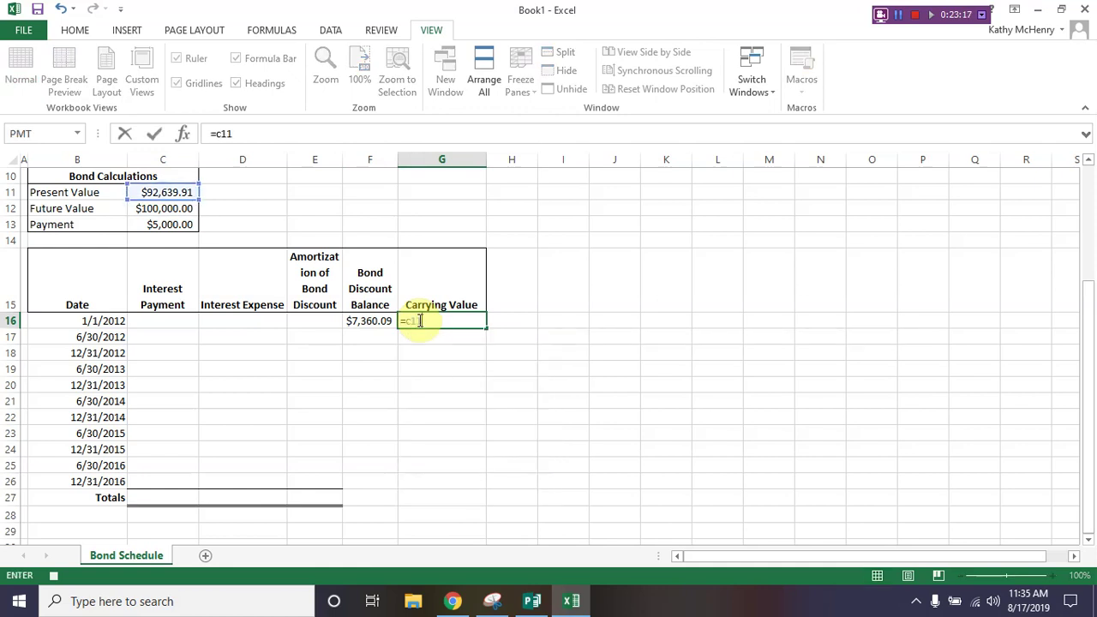
pyautogui.press('Return')
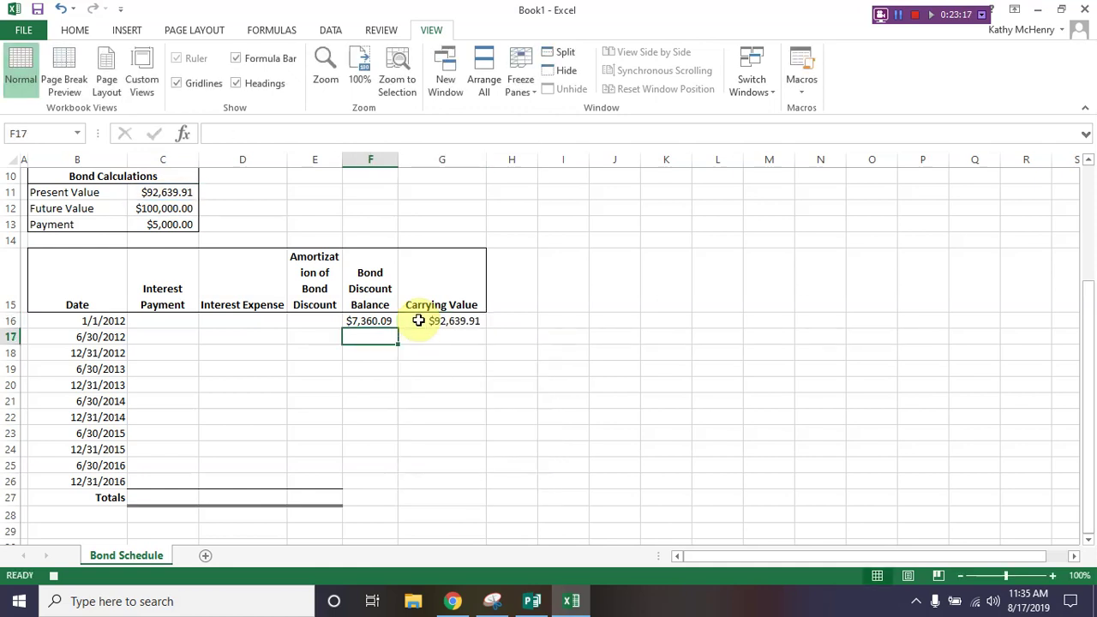
# Step: Enter the row 17 payment =$C$13 in C17 and interest expense =G16*$C$6/$C$8 in D17
pyautogui.press('Left')
pyautogui.press('Left')
pyautogui.press('Left')
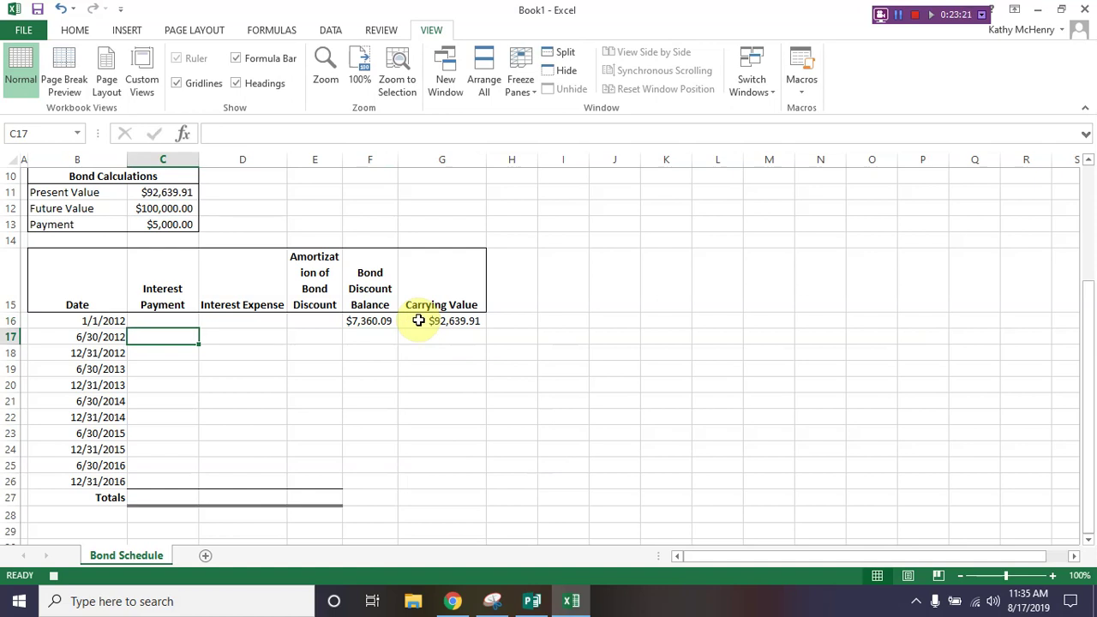
pyautogui.write('=$c')
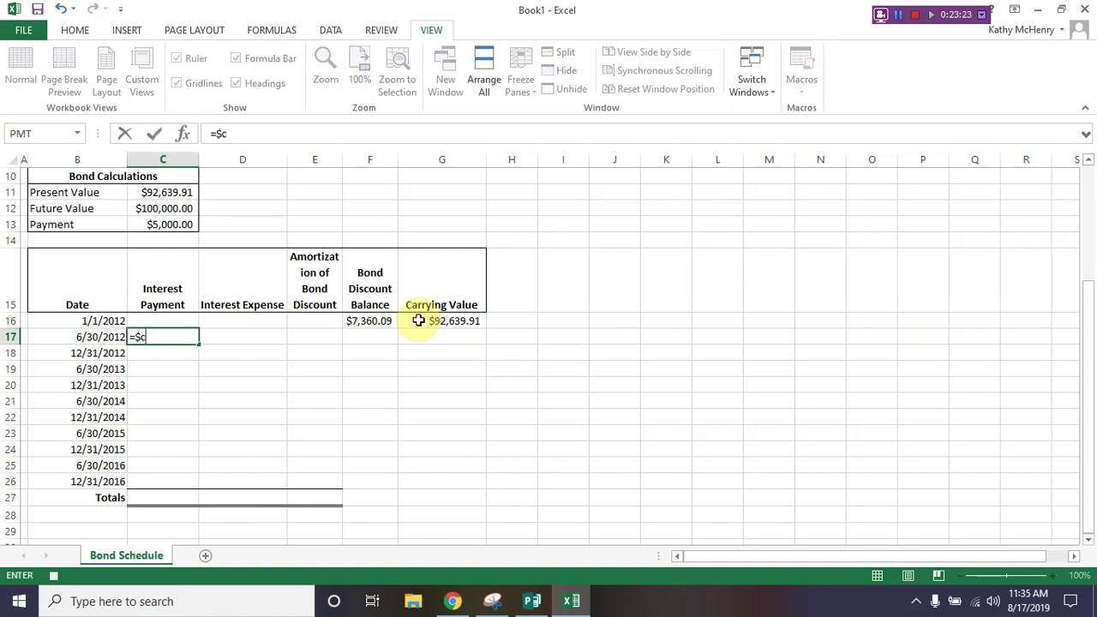
pyautogui.write('$13')
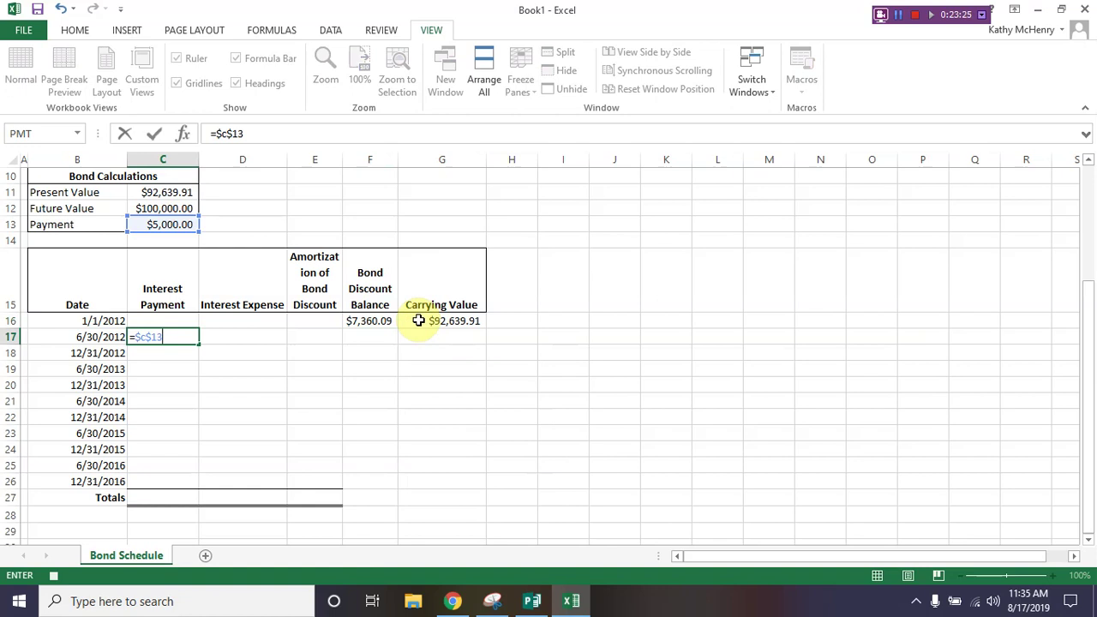
pyautogui.press('Tab')
pyautogui.write('=g16')
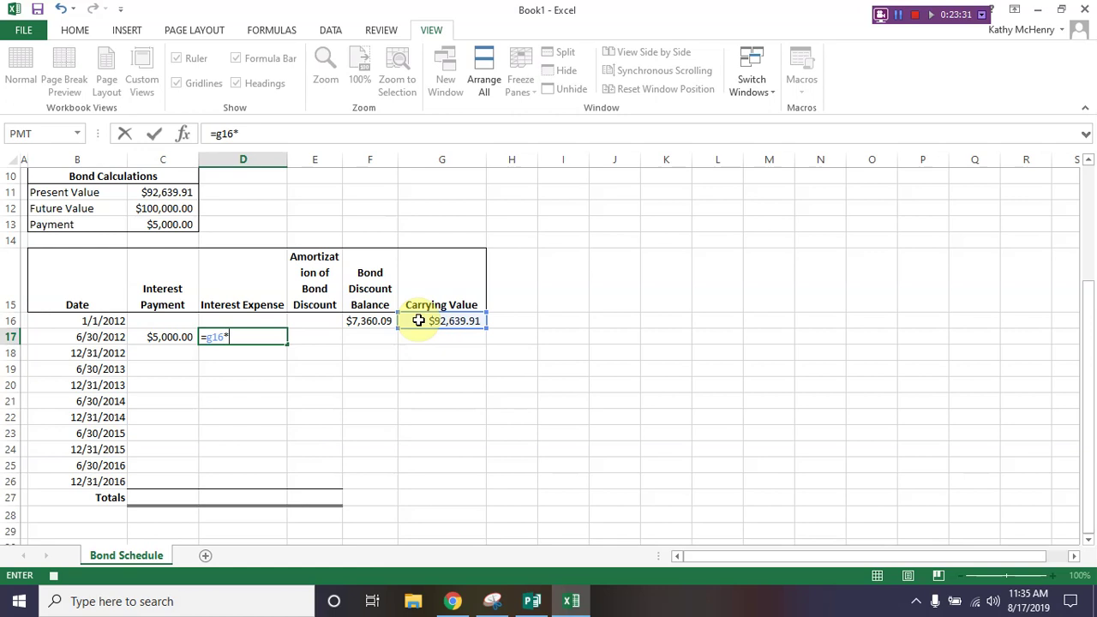
pyautogui.write('C')
pyautogui.press('BackSpace')
pyautogui.write('$C$6/$C')
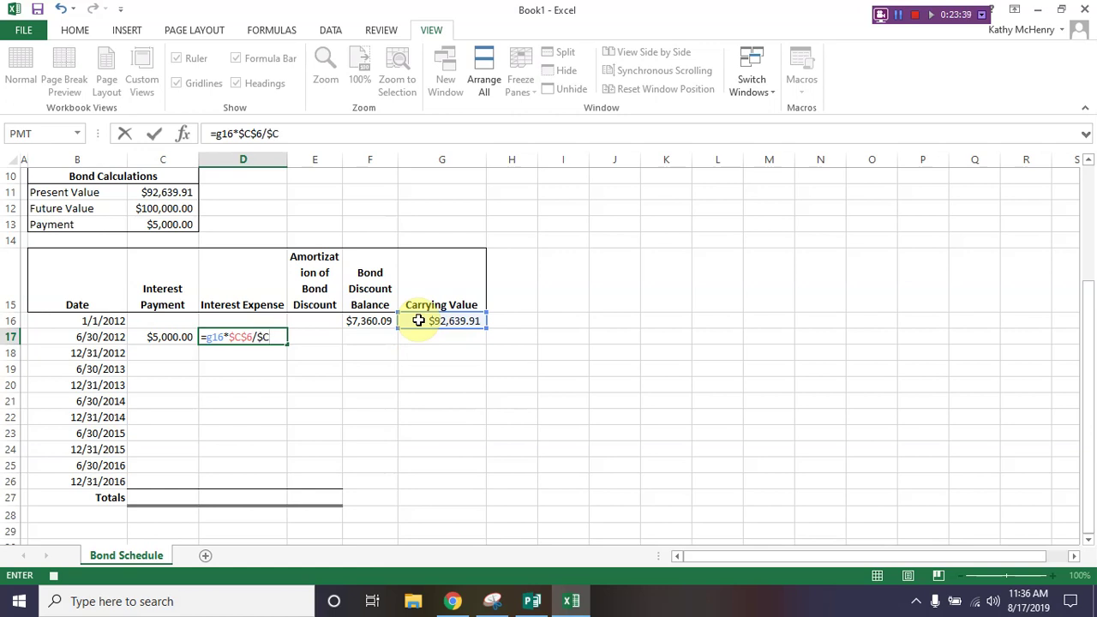
pyautogui.write('$8')
pyautogui.press('Tab')
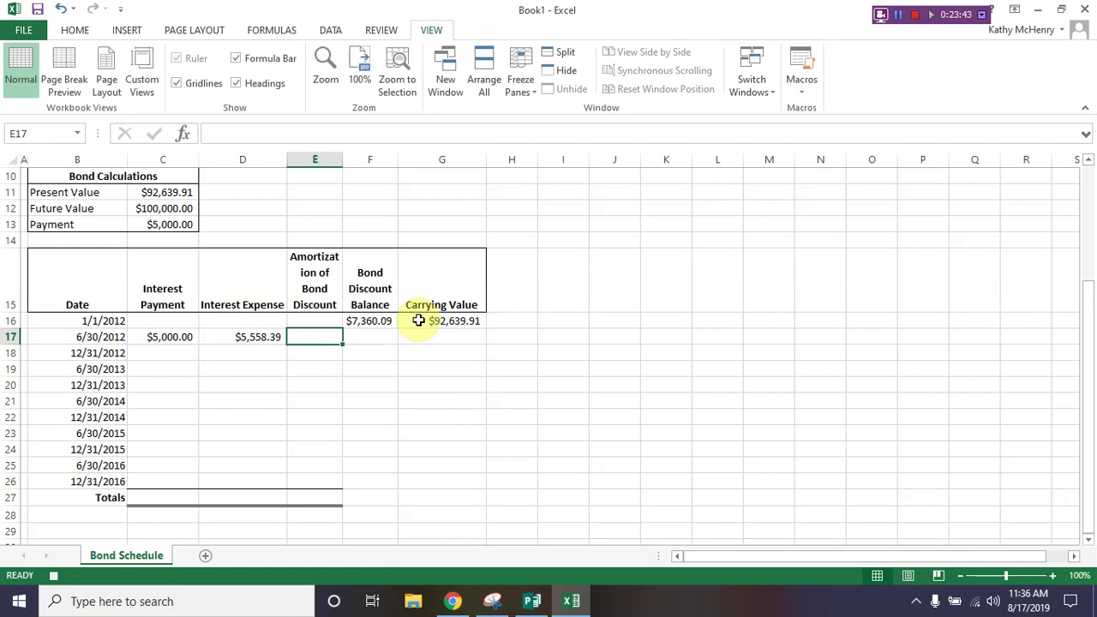
# Step: Enter =D17-C17 in E17, =F16-E17 in F17 and =G16-E17 in G17 for the remaining row 17 values
pyautogui.write('=d17')
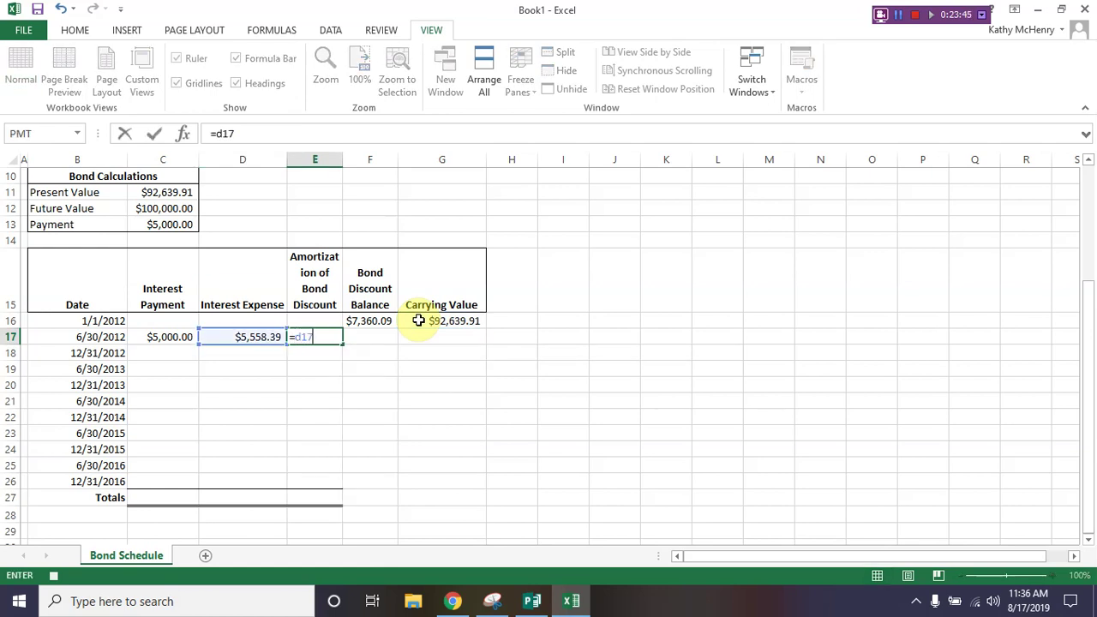
pyautogui.write('-c17')
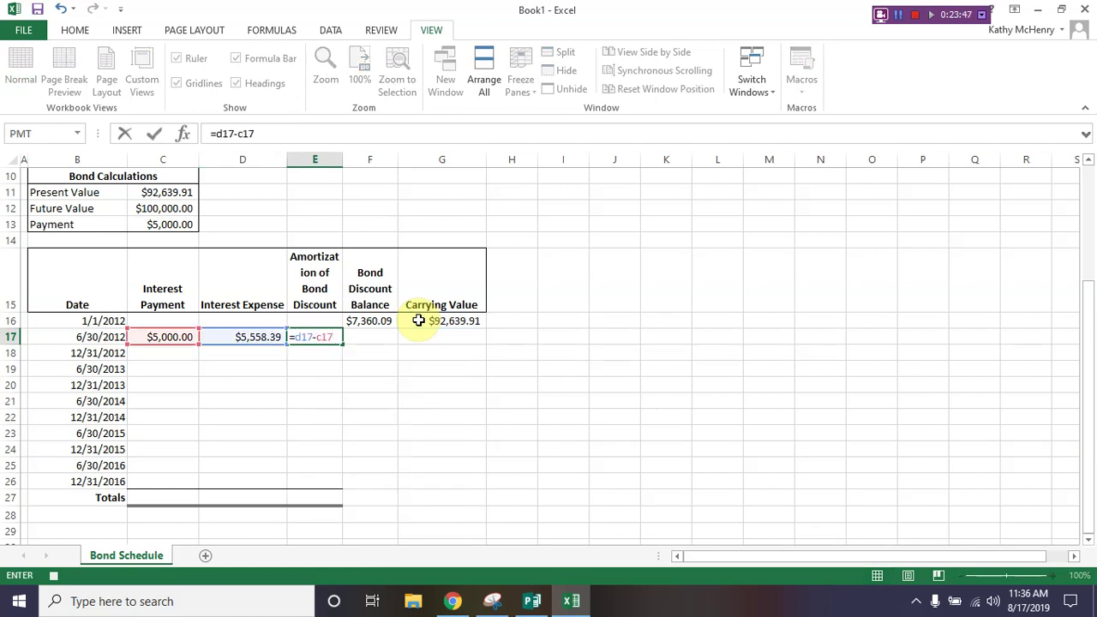
pyautogui.press('Tab')
pyautogui.write('=F16')
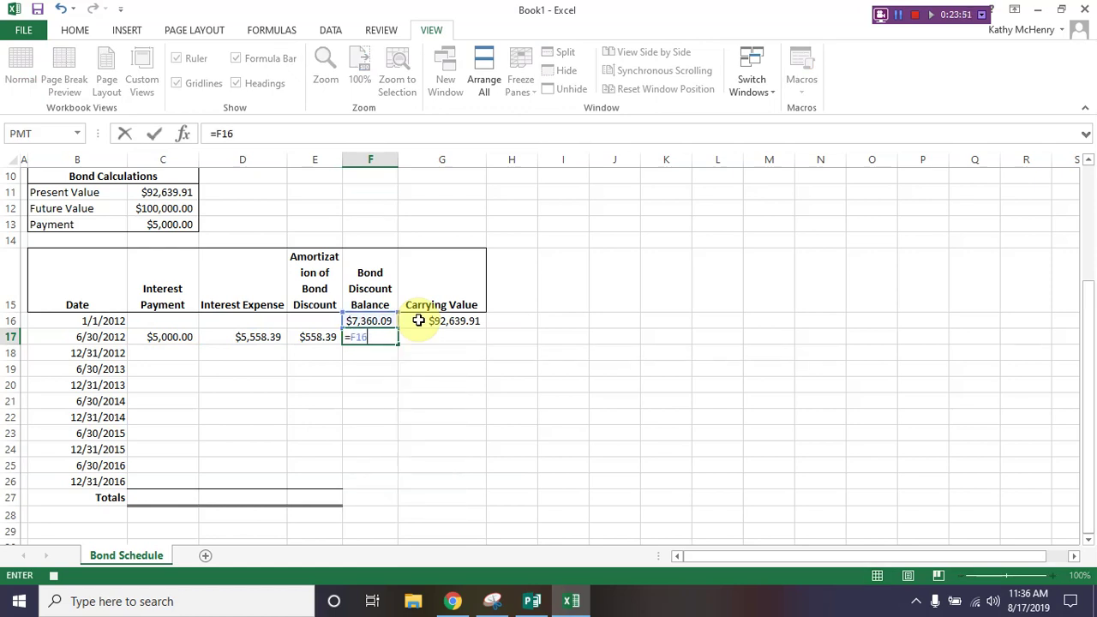
pyautogui.write('-E17')
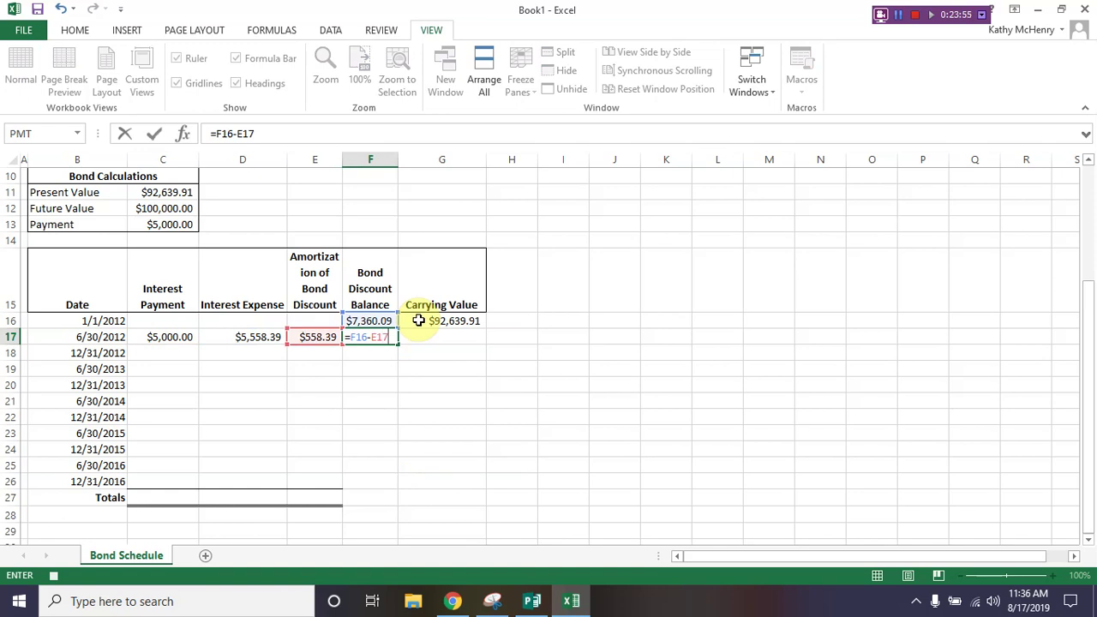
pyautogui.press('Tab')
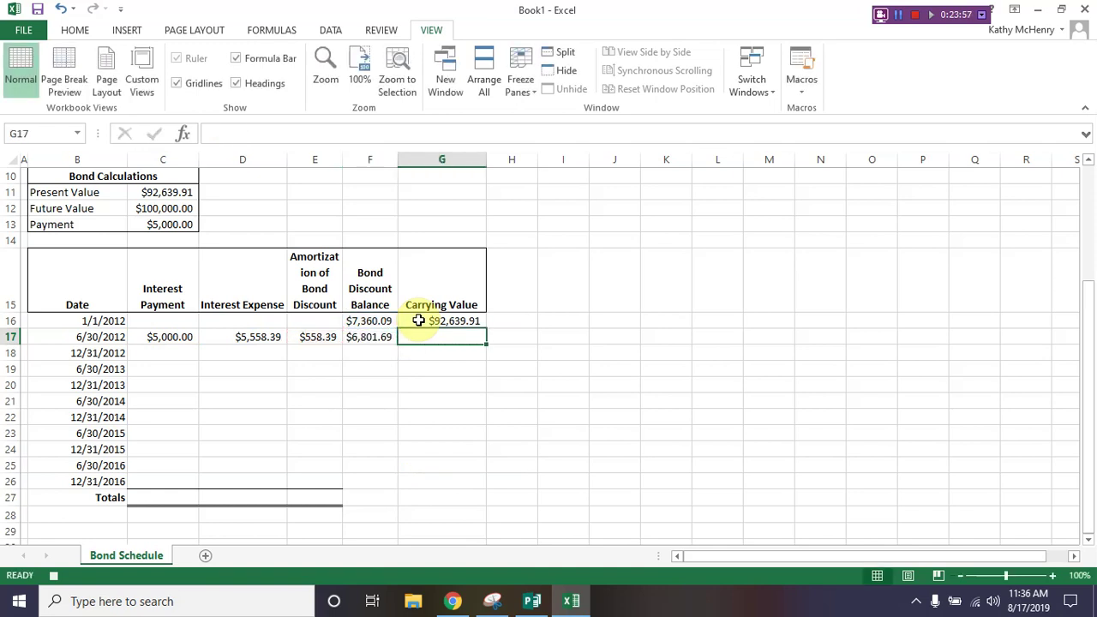
pyautogui.write('=g16')
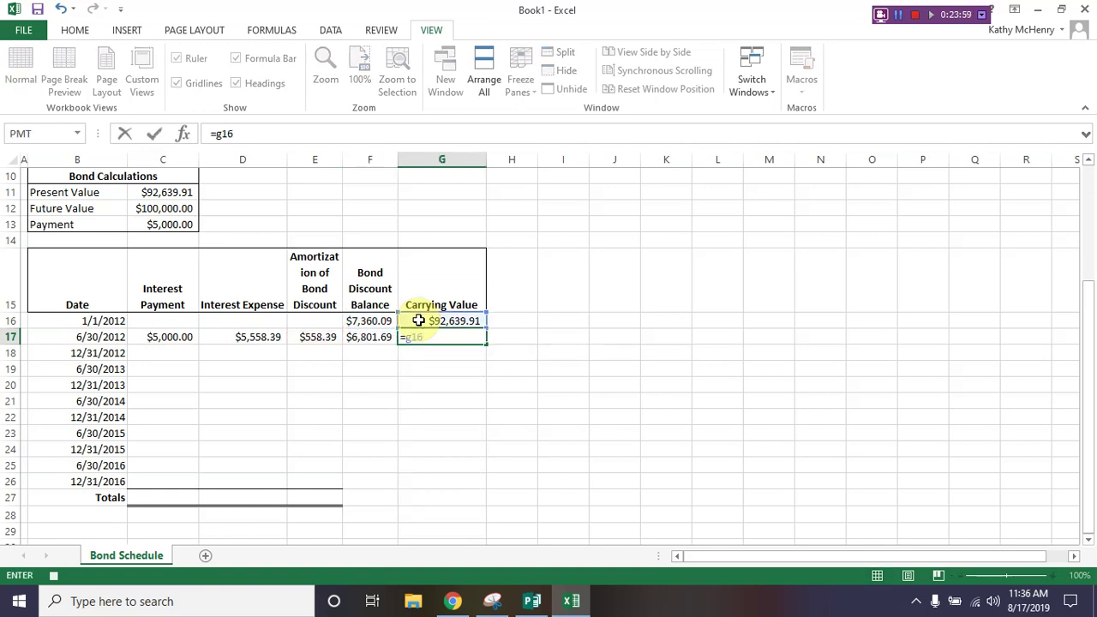
pyautogui.write('-E17')
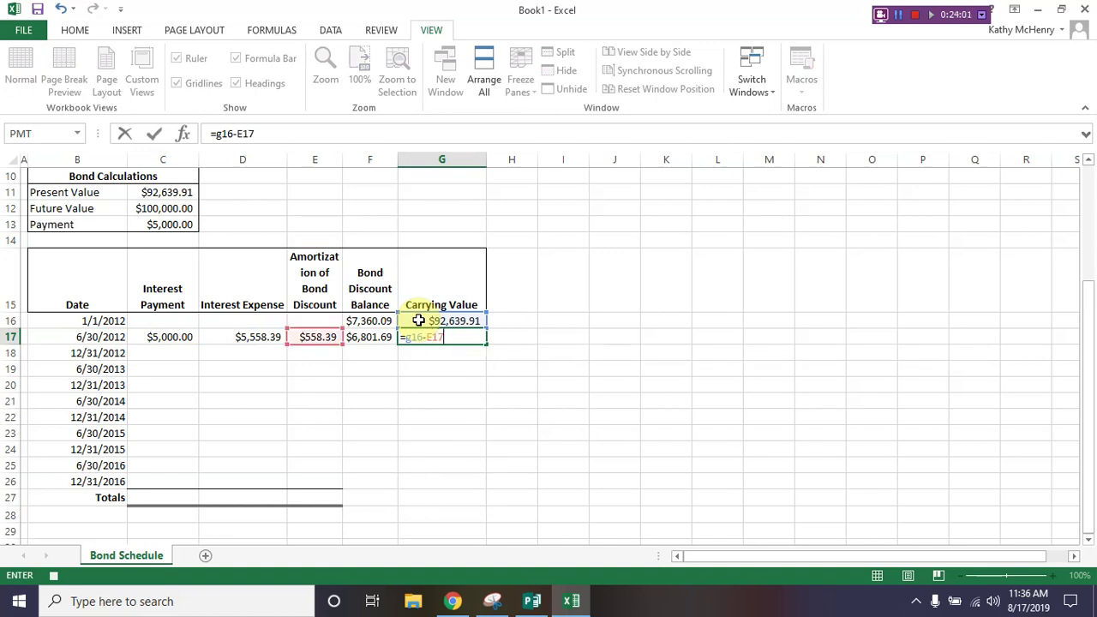
pyautogui.press('Return')
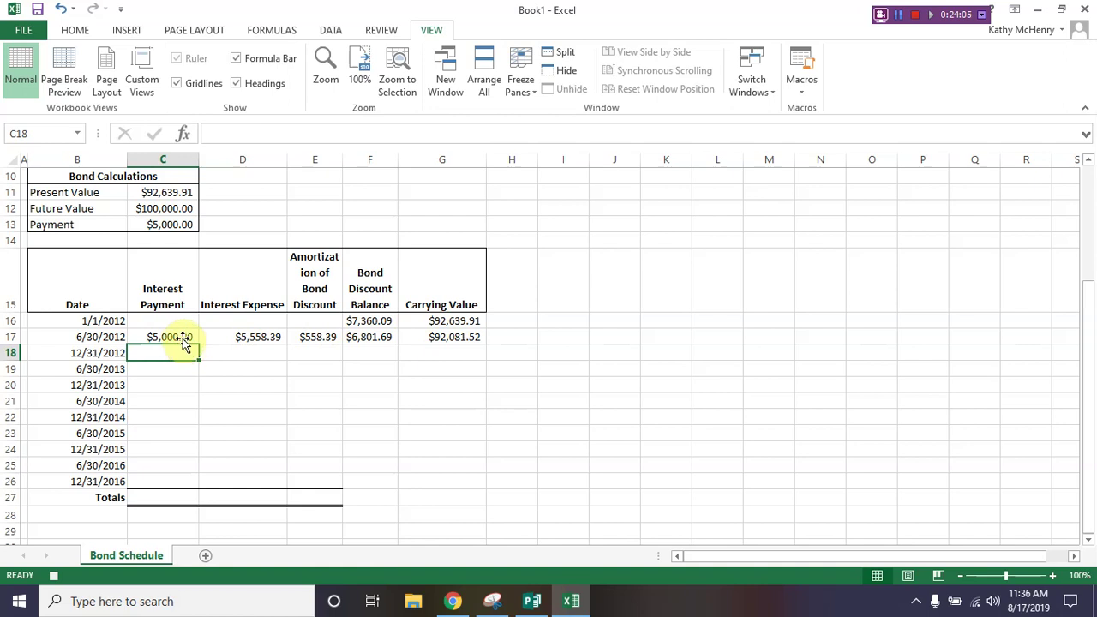
# Step: Fill the row 17 formulas down to row 26, then total C17:C26 in C27 and copy it across to E27
pyautogui.moveTo(181, 341); pyautogui.dragTo(317, 353)
pyautogui.moveTo(390, 354); pyautogui.dragTo(487, 484)
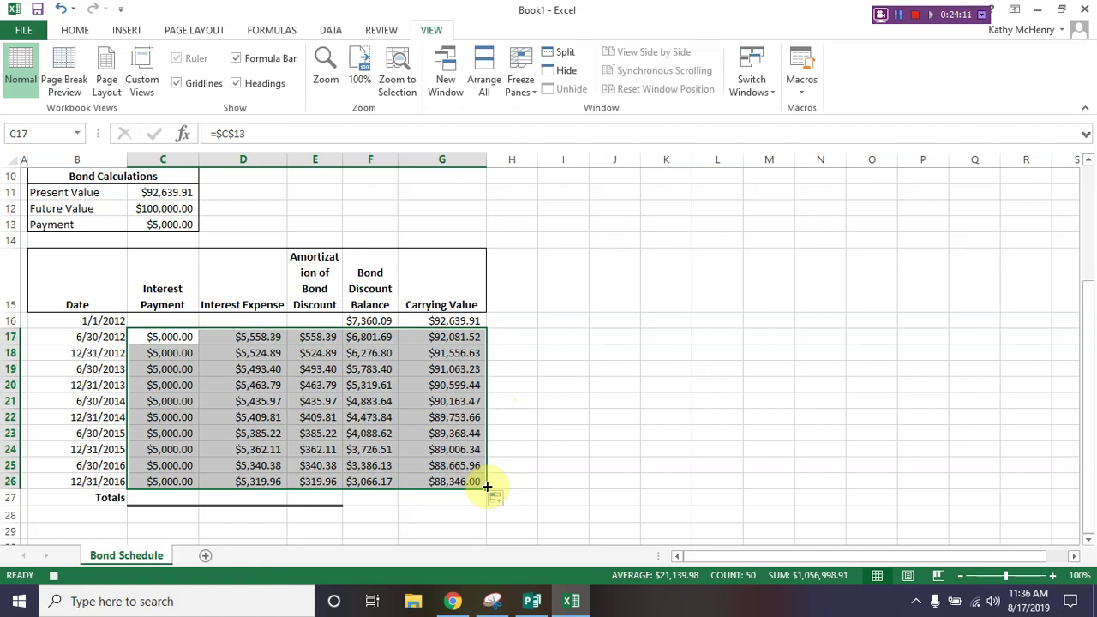
pyautogui.click(169, 495)
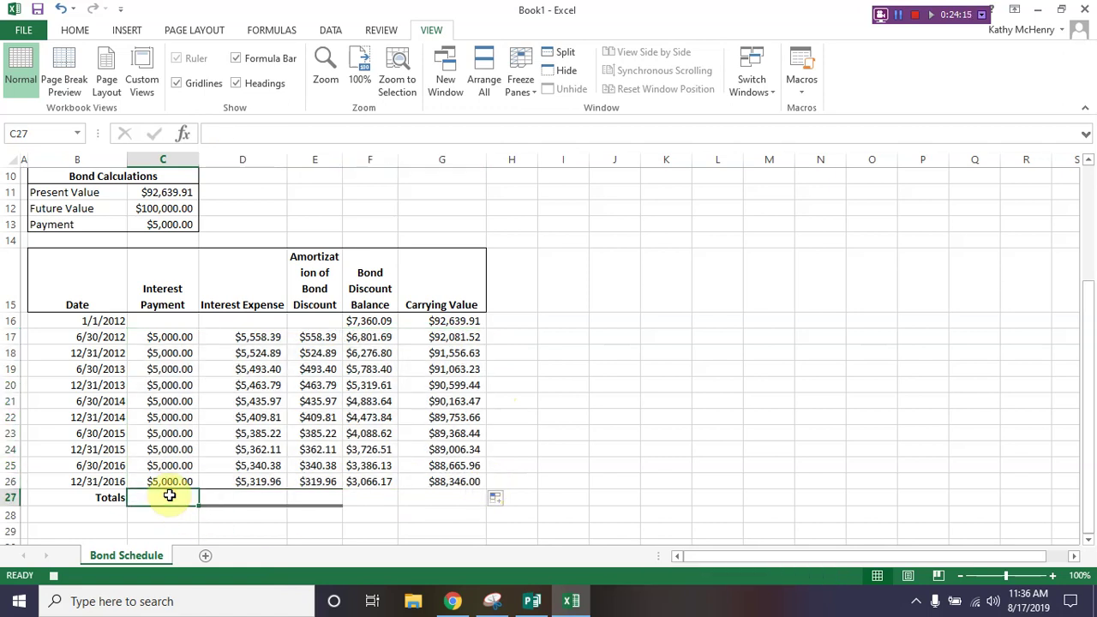
pyautogui.write('=sum(')
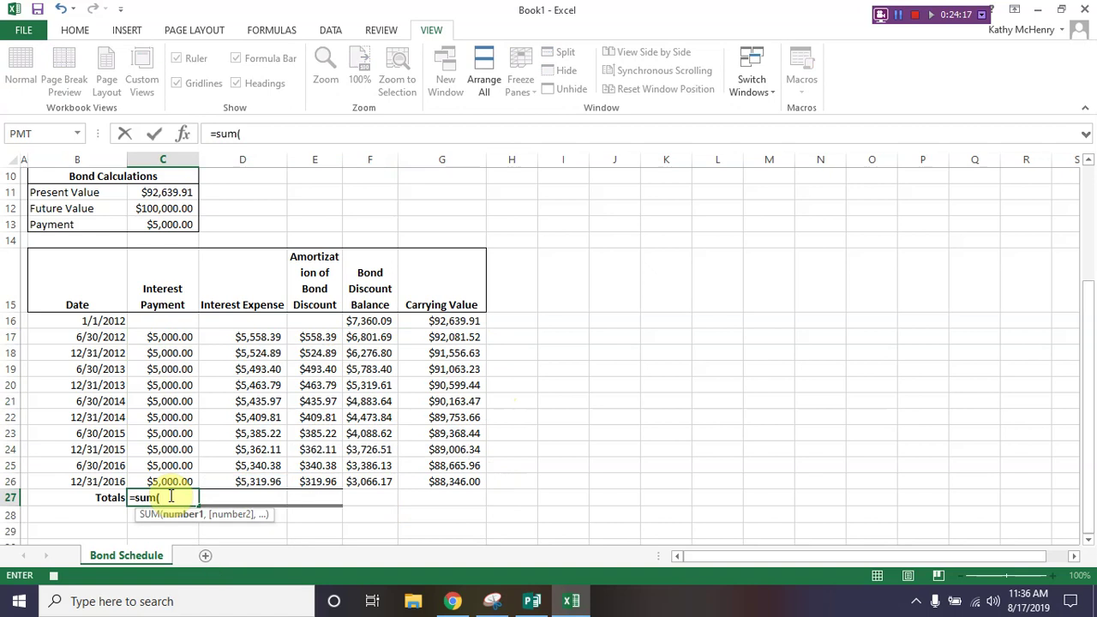
pyautogui.moveTo(142, 337); pyautogui.dragTo(135, 480)
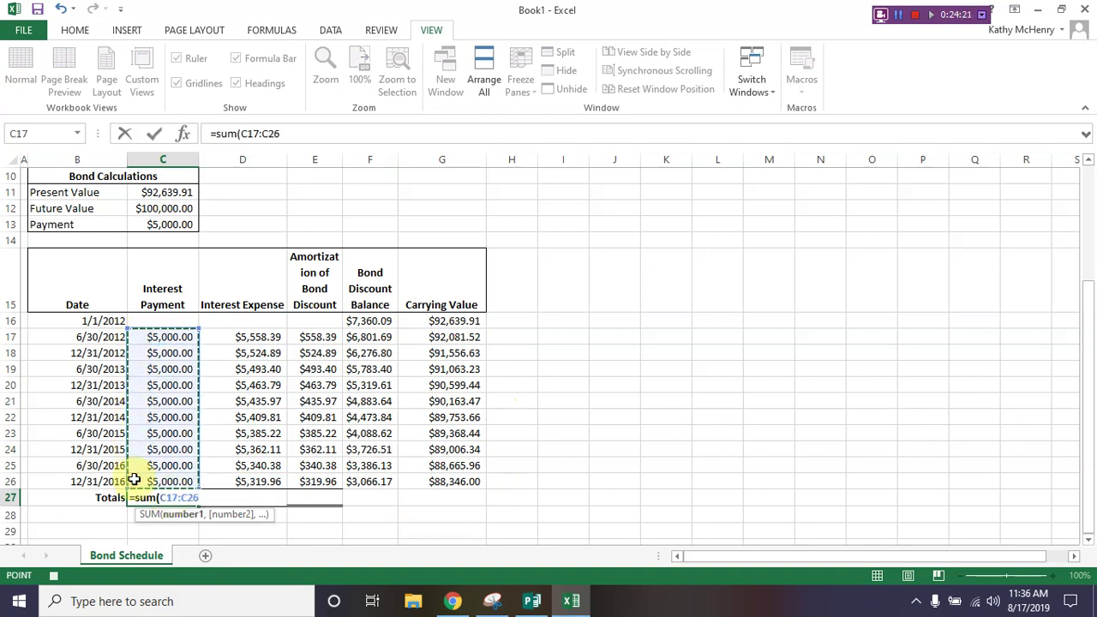
pyautogui.press('Return')
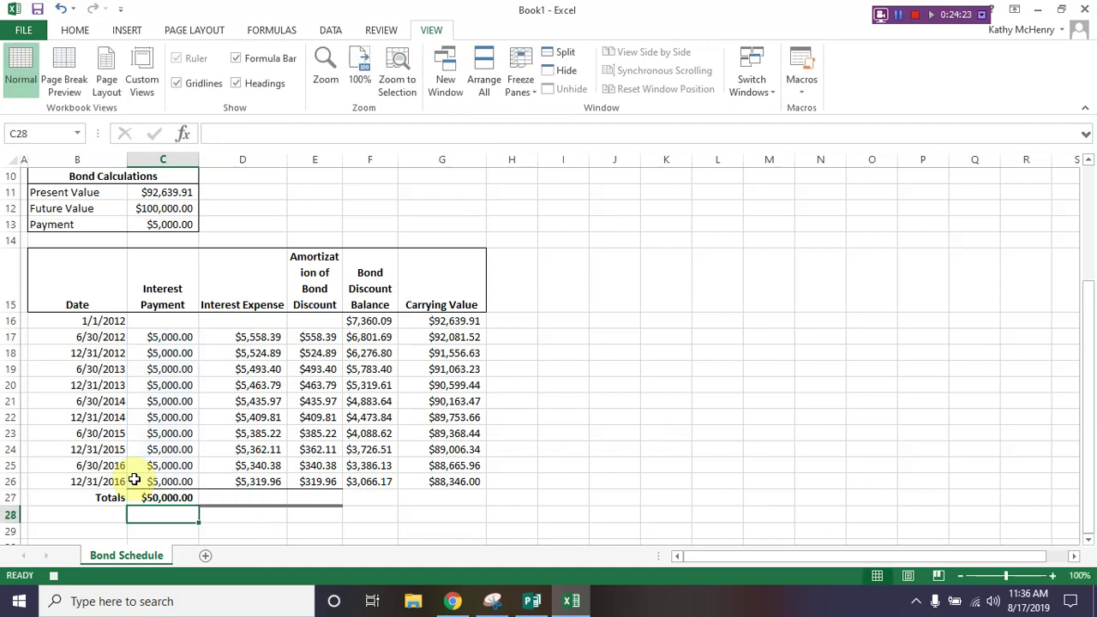
pyautogui.click(164, 499)
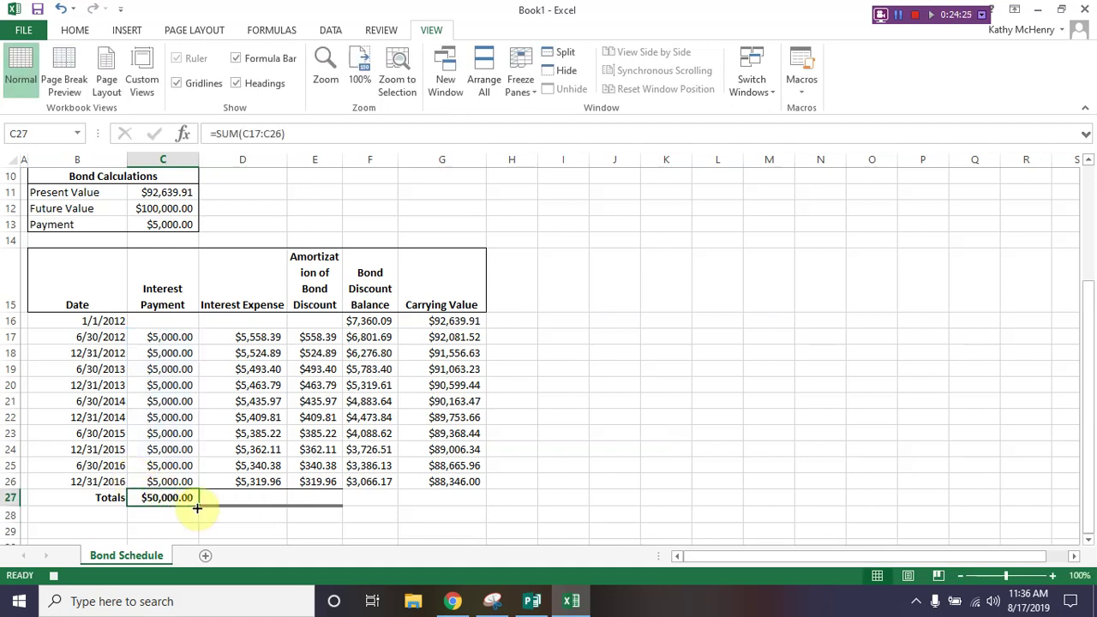
pyautogui.moveTo(198, 506); pyautogui.dragTo(318, 511)
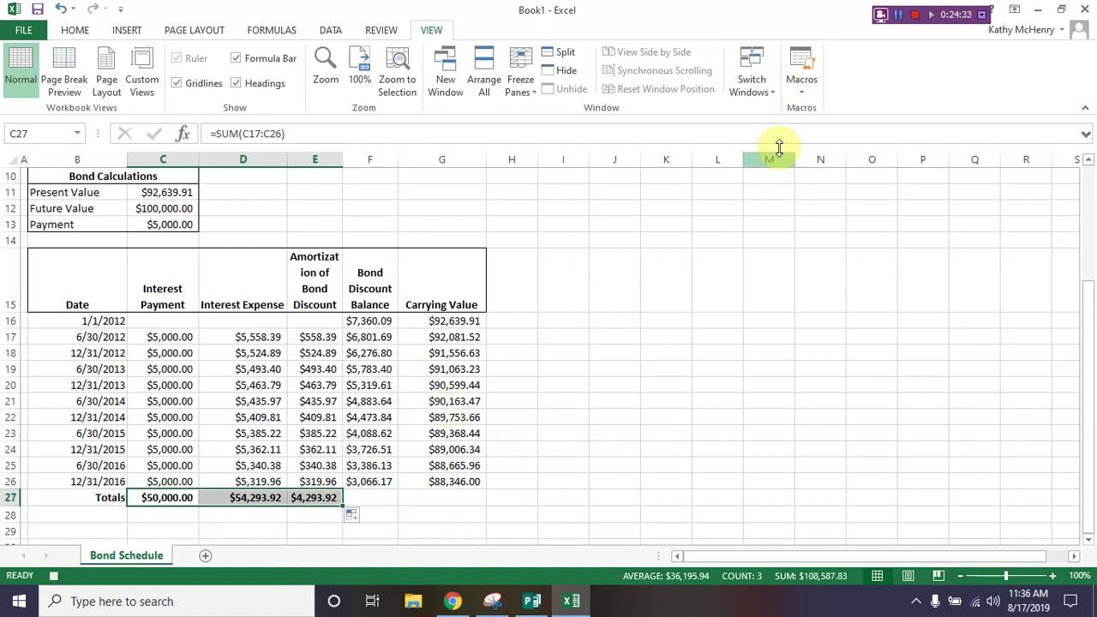
# Step: Stop the macro recording and clear C16:G27 again
pyautogui.click(804, 91)
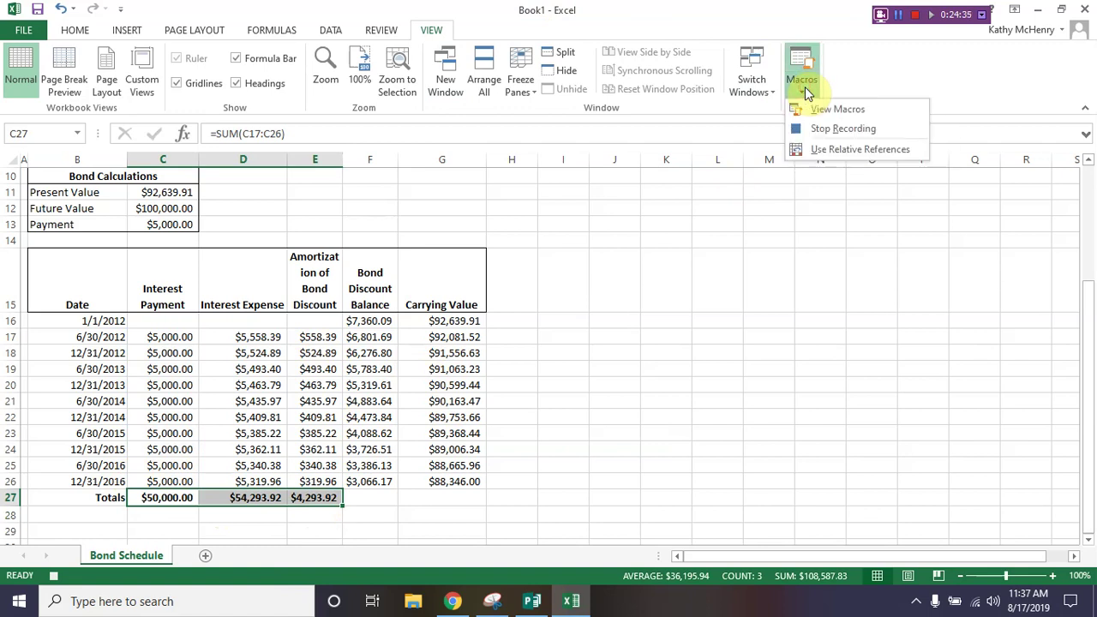
pyautogui.click(811, 130)
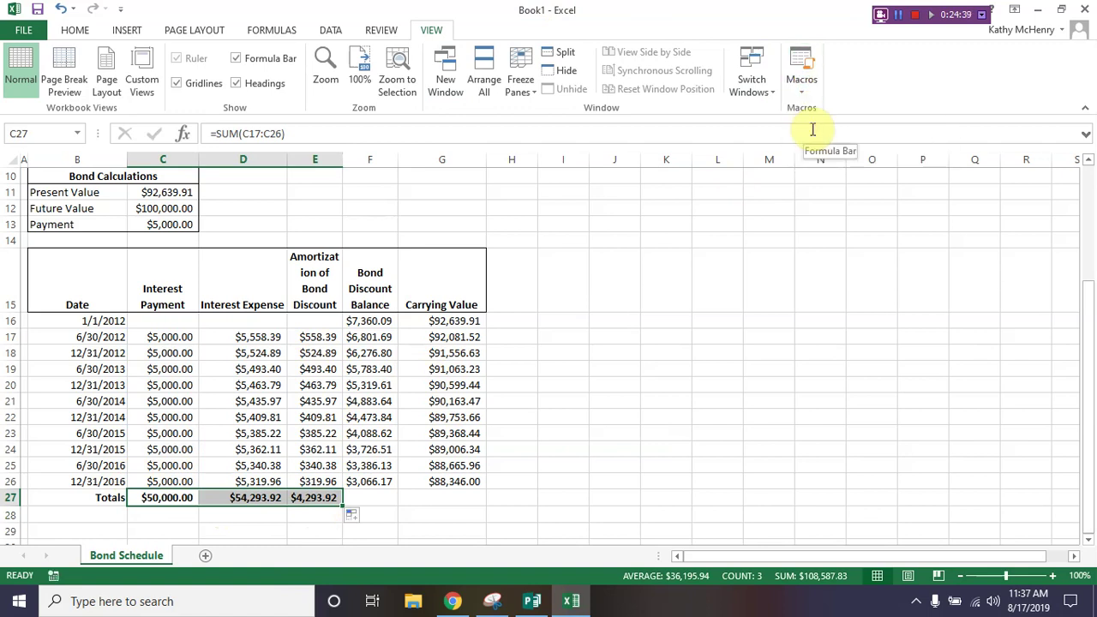
pyautogui.moveTo(165, 322); pyautogui.dragTo(454, 497)
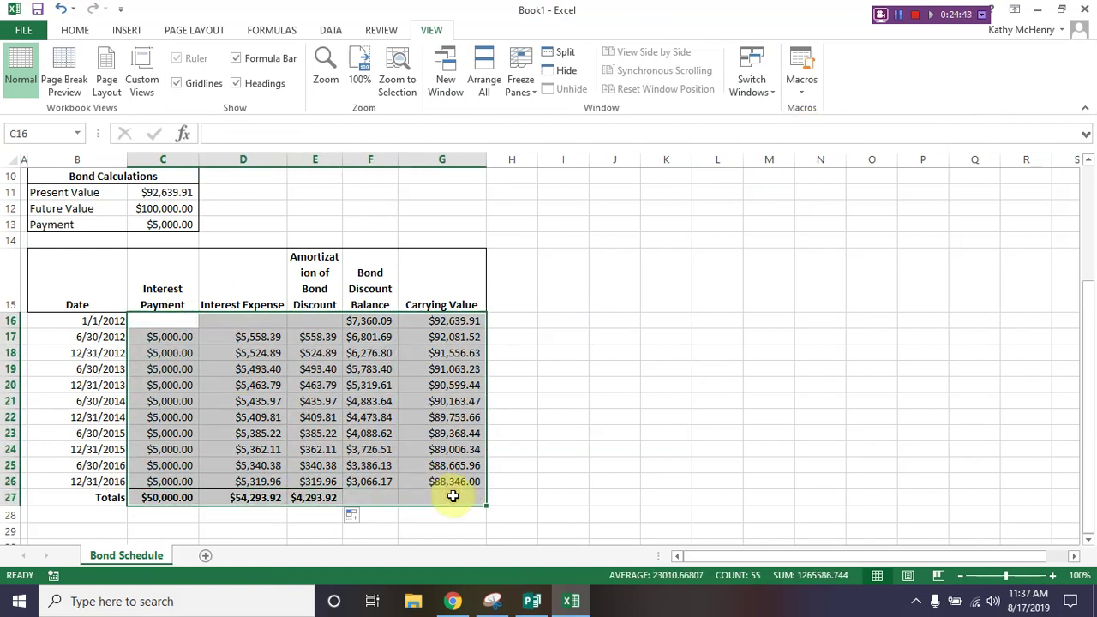
pyautogui.press('Delete')
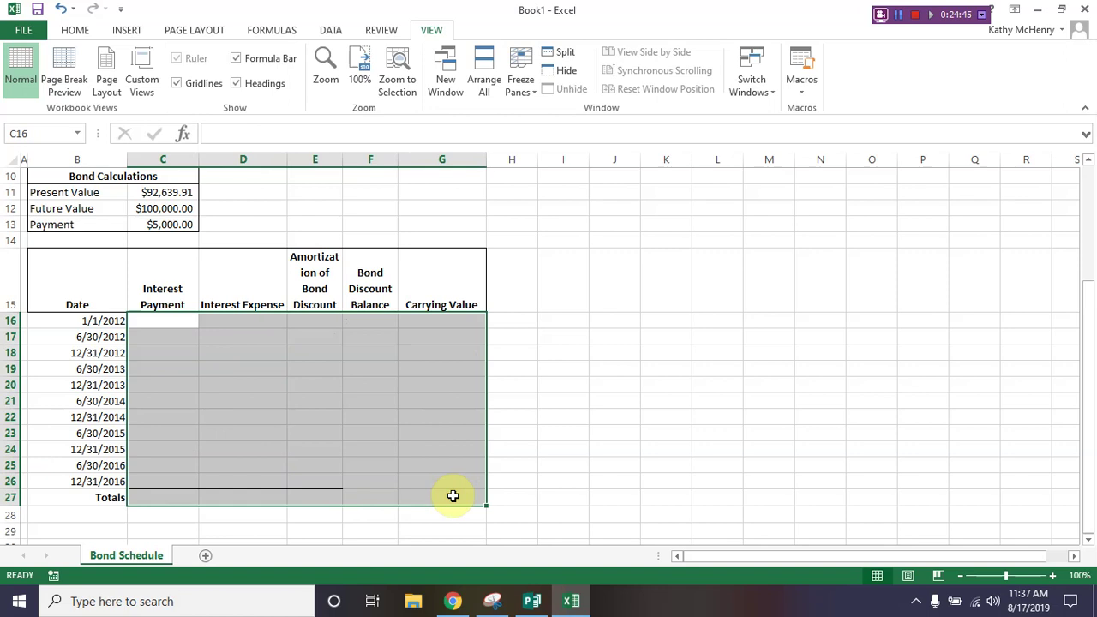
# Step: Open the Macros list showing Amortization_Schedule
pyautogui.click(512, 276)
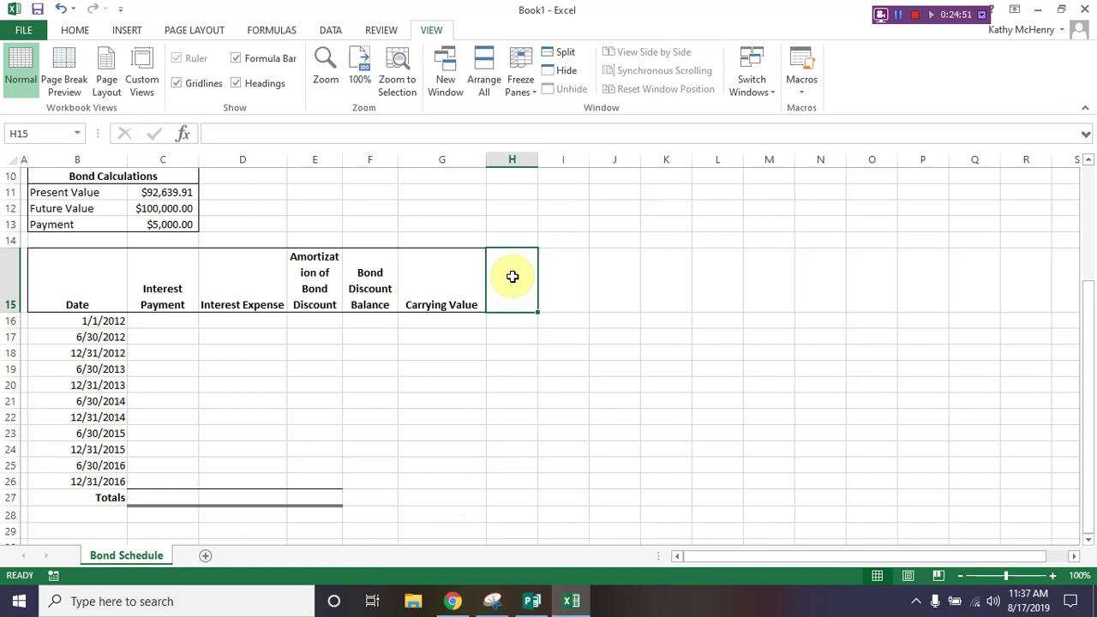
pyautogui.click(792, 90)
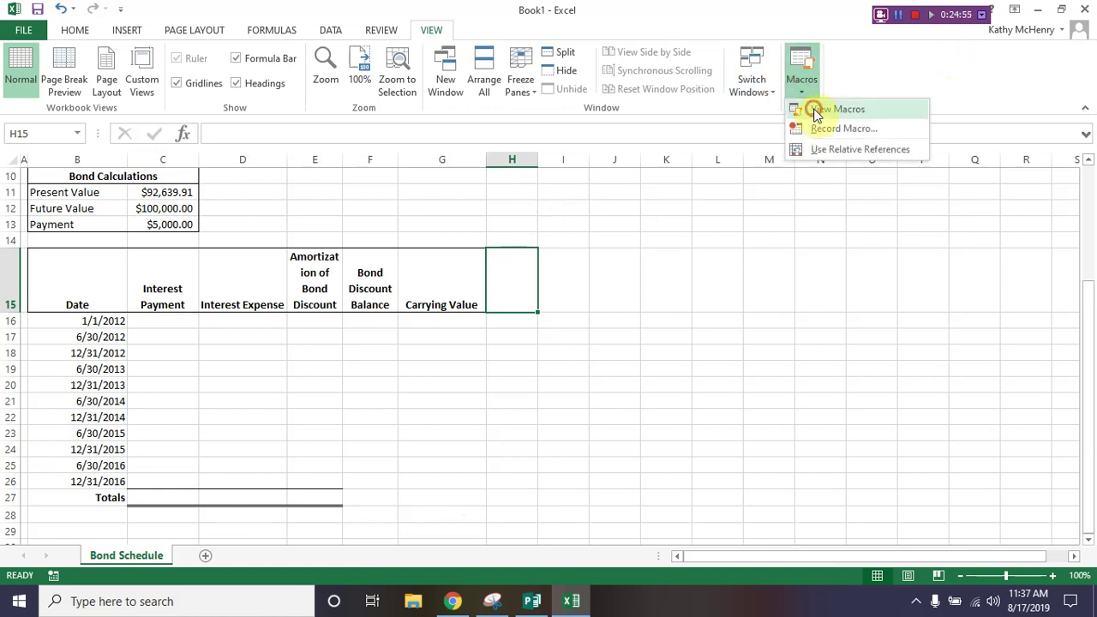
pyautogui.click(805, 105)
# Step: Run Amortization_Schedule to rebuild the schedule with totals $50,000.00, $54,293.92 and $4,293.92
pyautogui.click(656, 208)
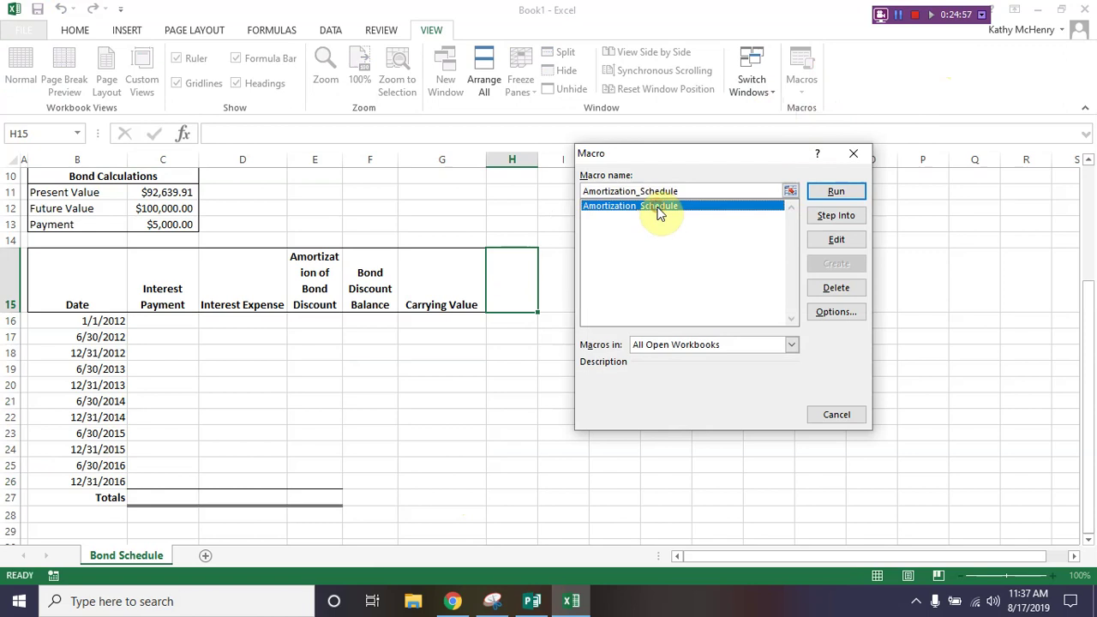
pyautogui.click(836, 192)
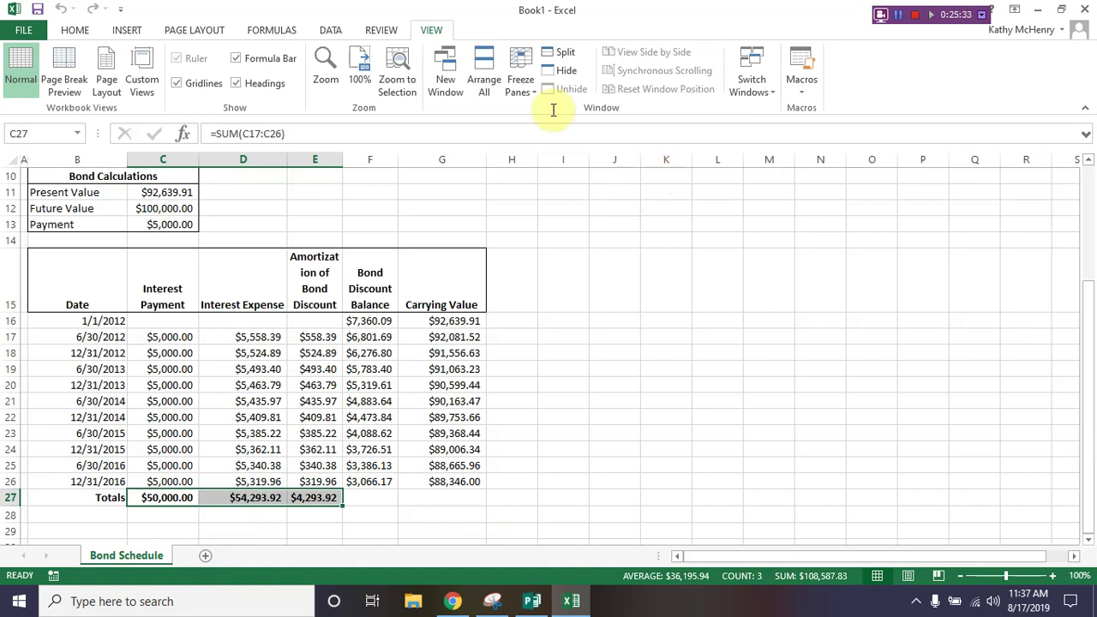
pyautogui.click(369, 33)
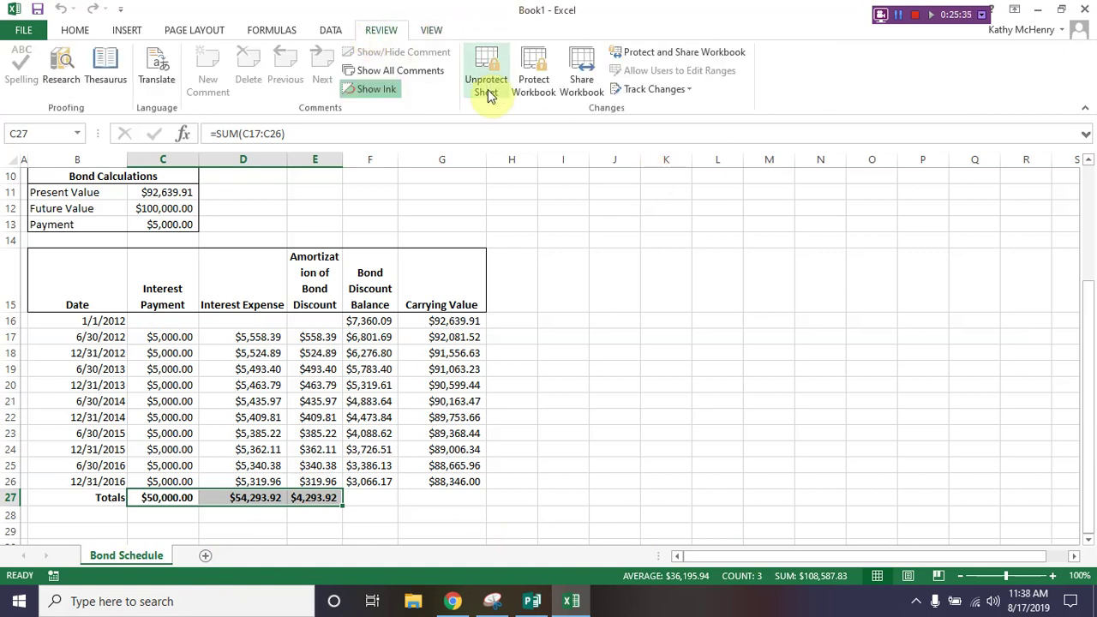
# Step: Unprotect the Bond Schedule sheet by entering its password
pyautogui.click(488, 86)
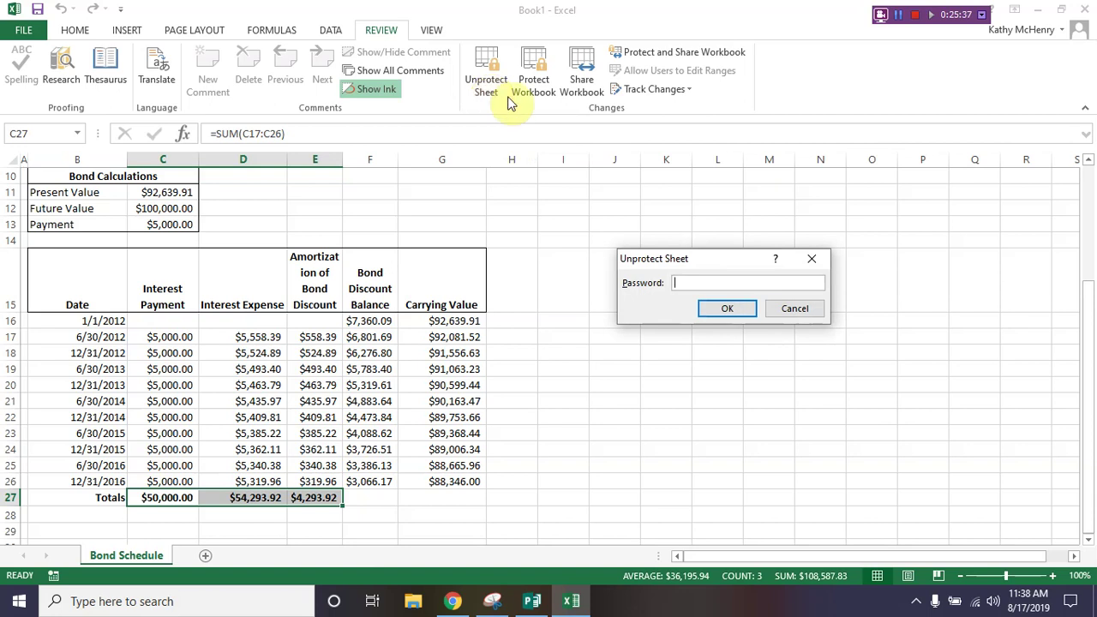
pyautogui.write('password')
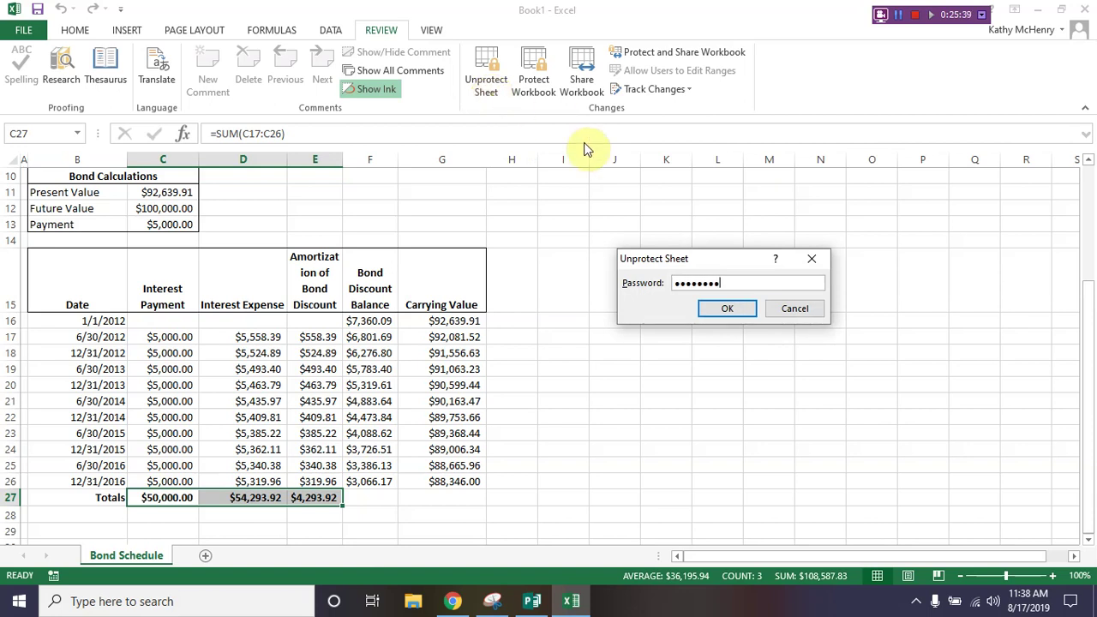
pyautogui.press('Return')
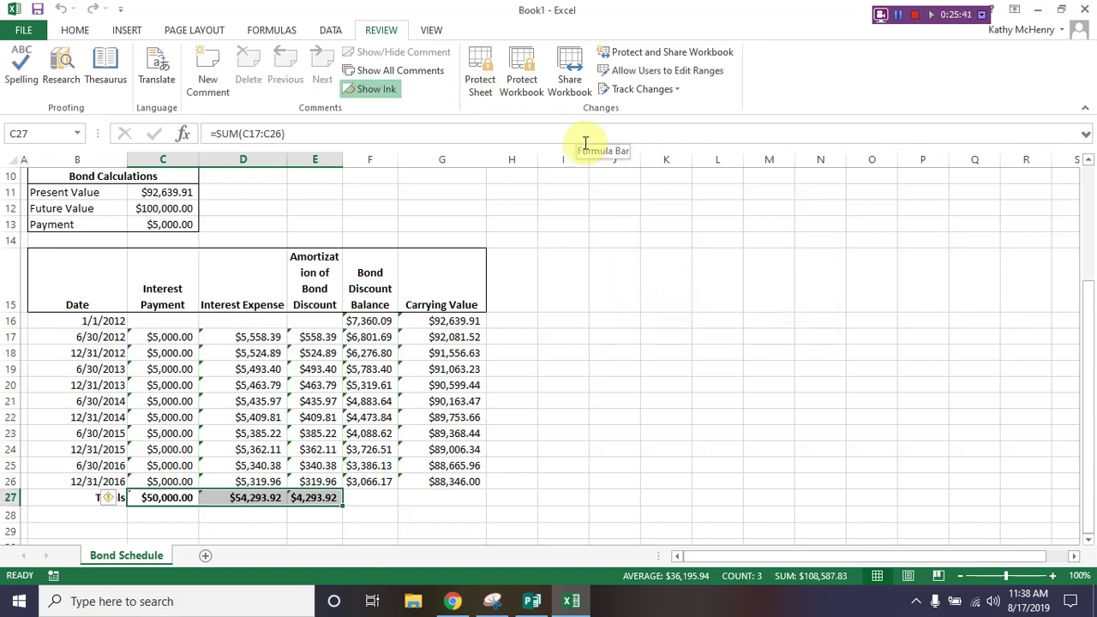
pyautogui.scroll(3, 221, 298)
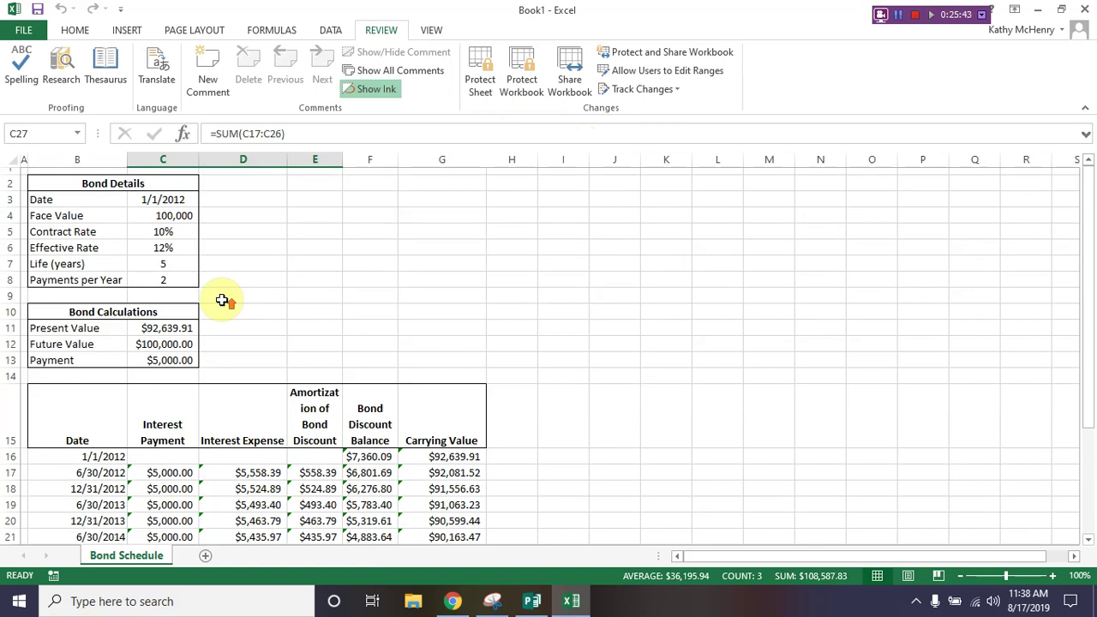
# Step: Draw a text box near the top of columns E–F reading 'Populate Schedule'
pyautogui.click(129, 30)
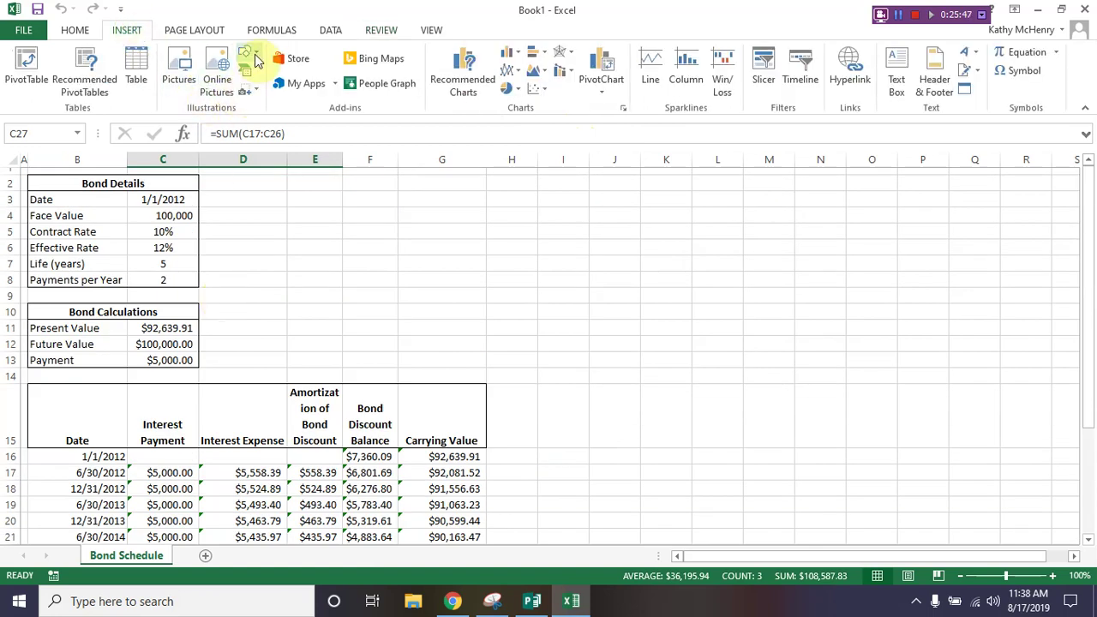
pyautogui.click(255, 58)
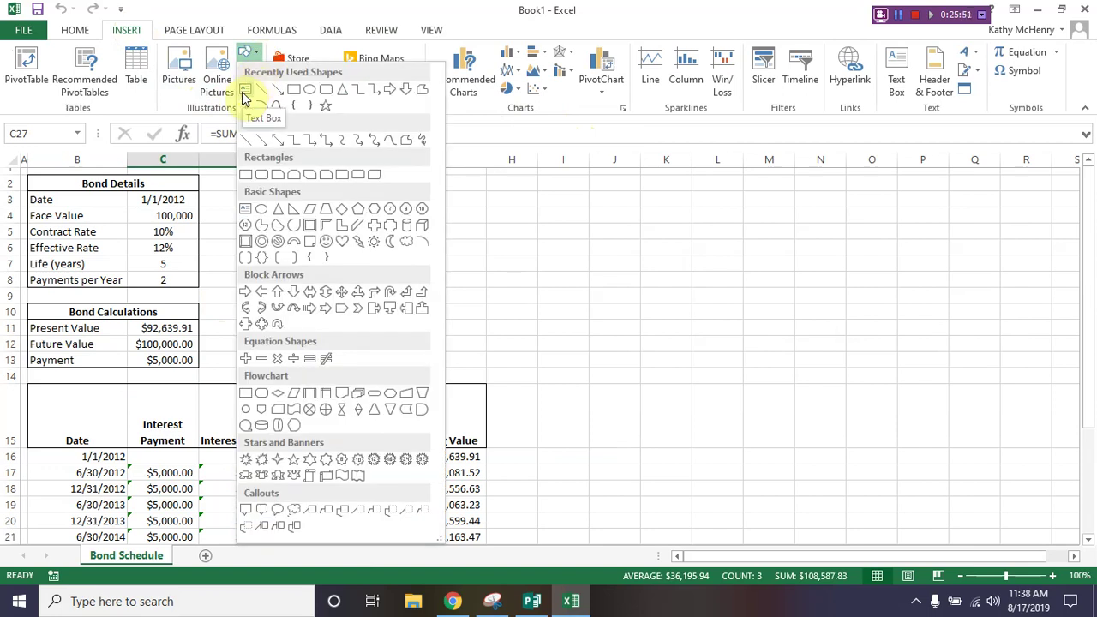
pyautogui.click(245, 92)
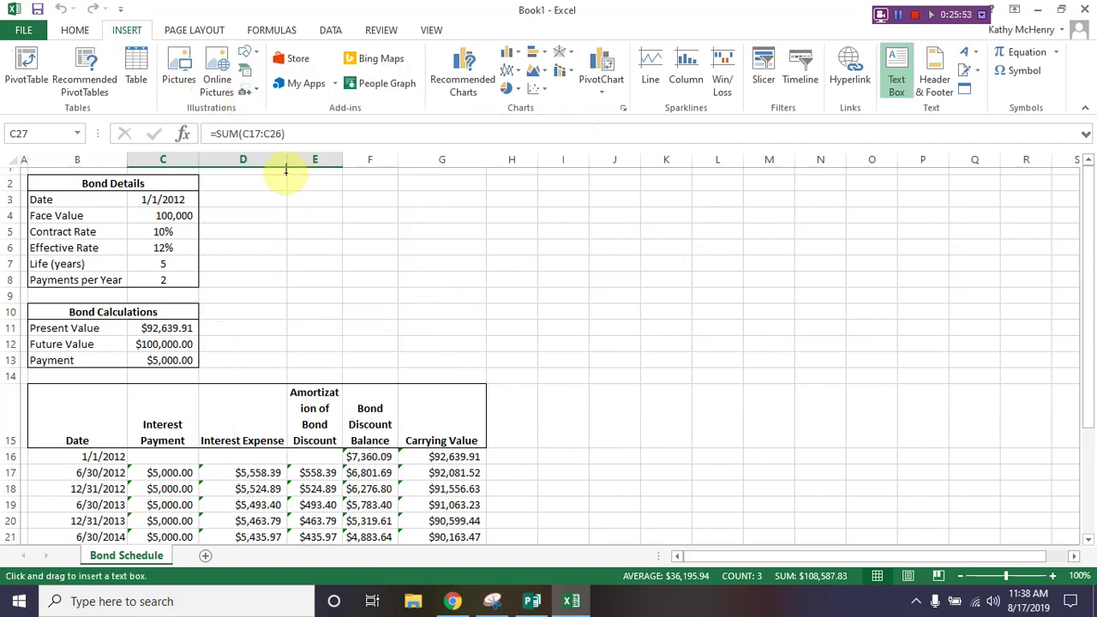
pyautogui.moveTo(286, 172); pyautogui.dragTo(394, 238)
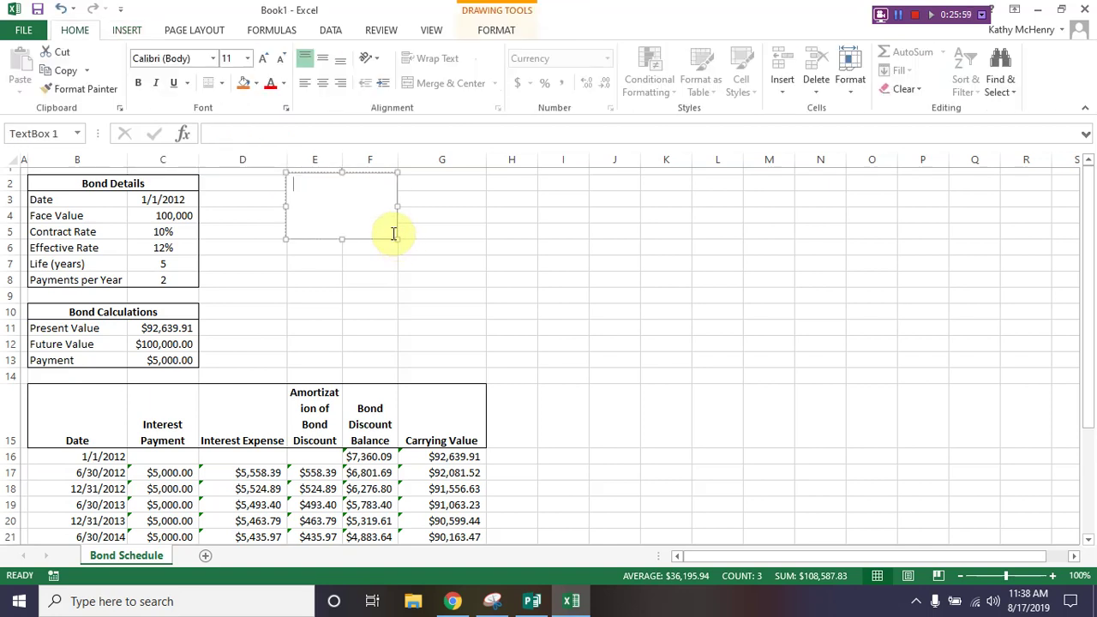
pyautogui.write('Populate Sched')
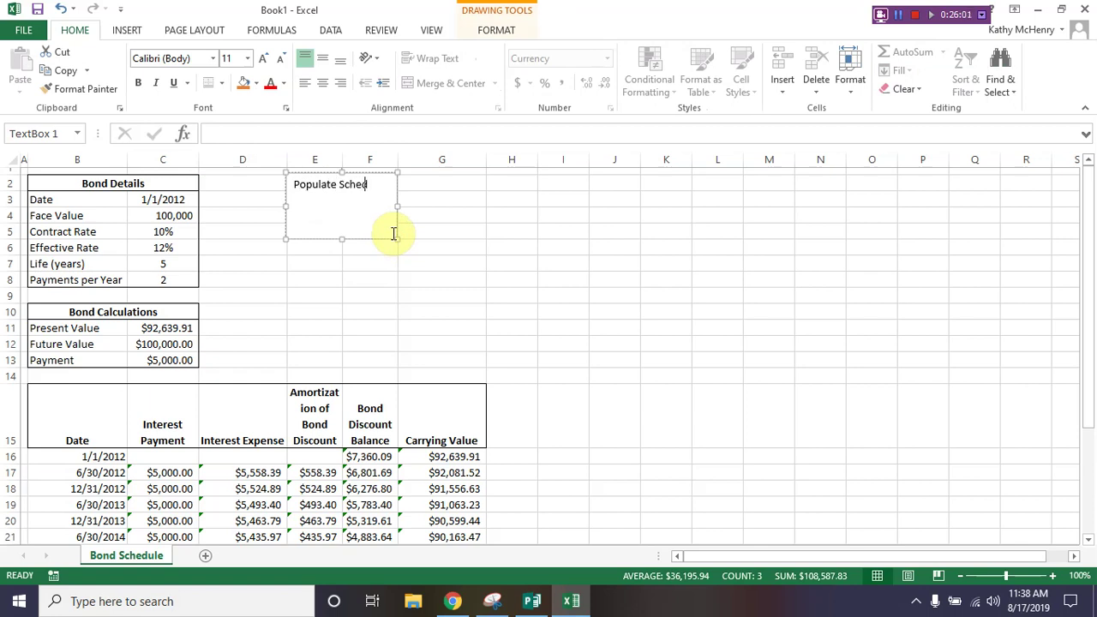
pyautogui.write('ule')
# Step: Make the 'Populate Schedule' label bold at 16-point size
pyautogui.hotkey('ctrl', 'a')
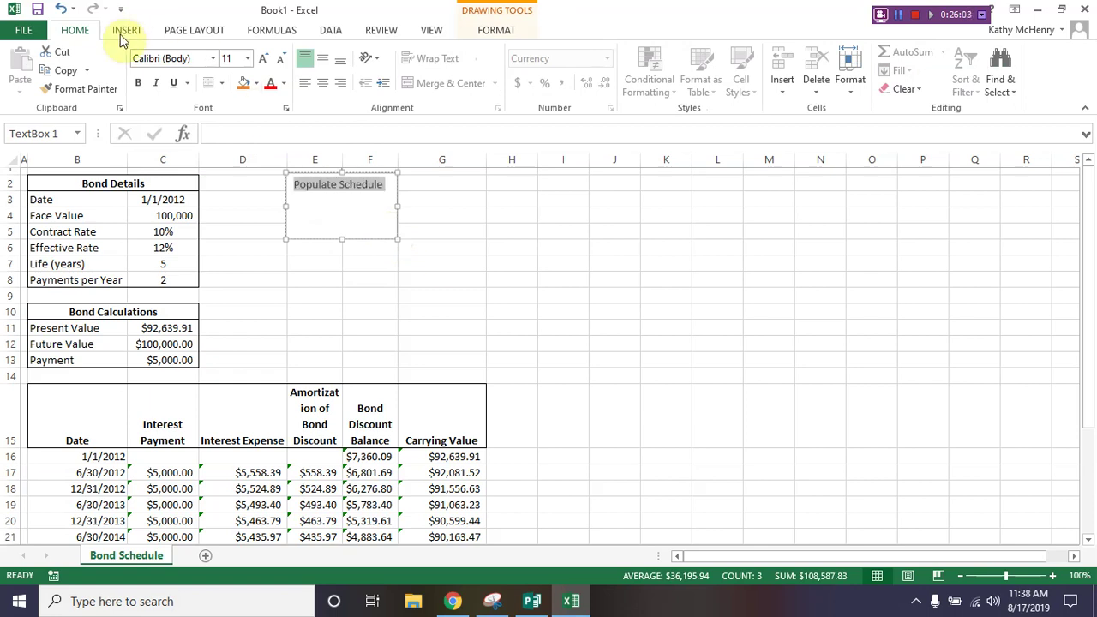
pyautogui.click(138, 82)
pyautogui.click(226, 60)
pyautogui.write('16')
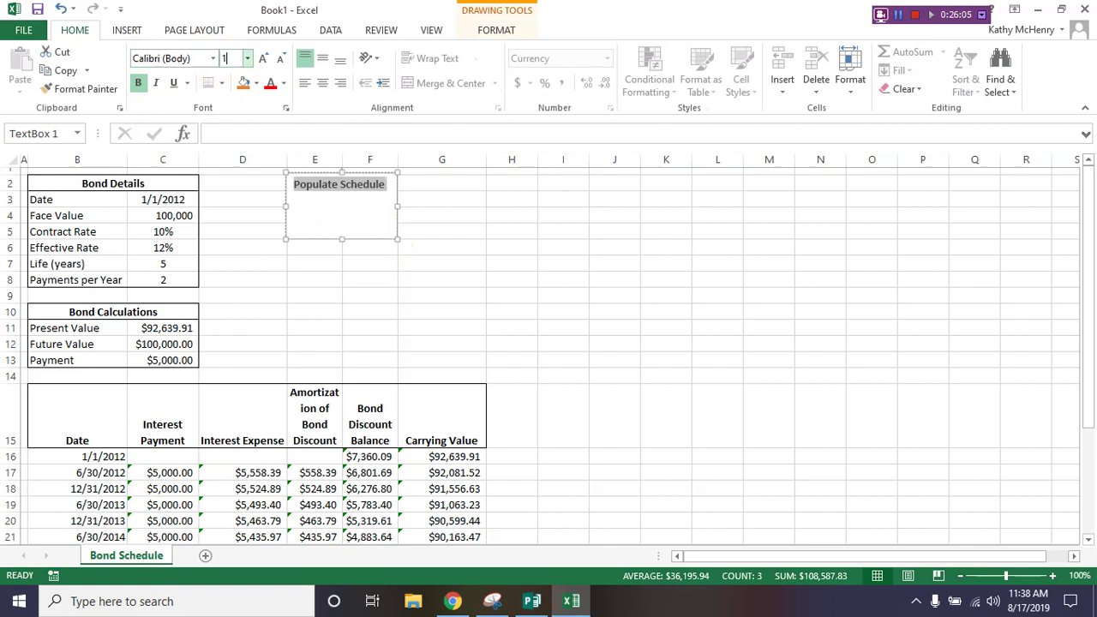
pyautogui.press('Return')
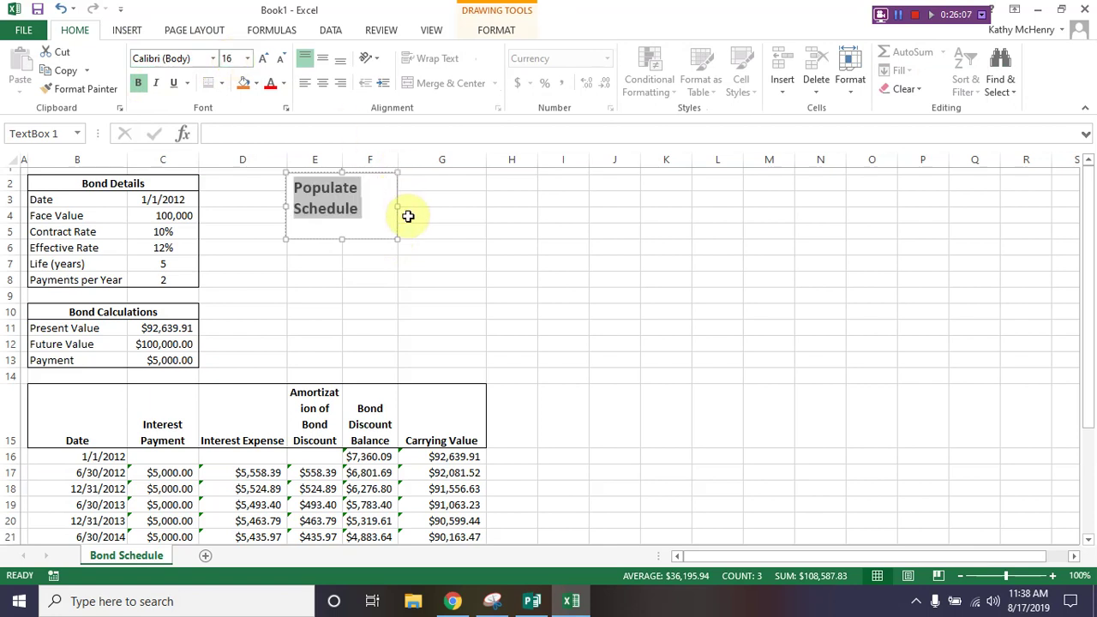
# Step: Shrink the text box to fit the two-line label and center its text
pyautogui.click(399, 237)
pyautogui.moveTo(366, 227); pyautogui.dragTo(370, 223)
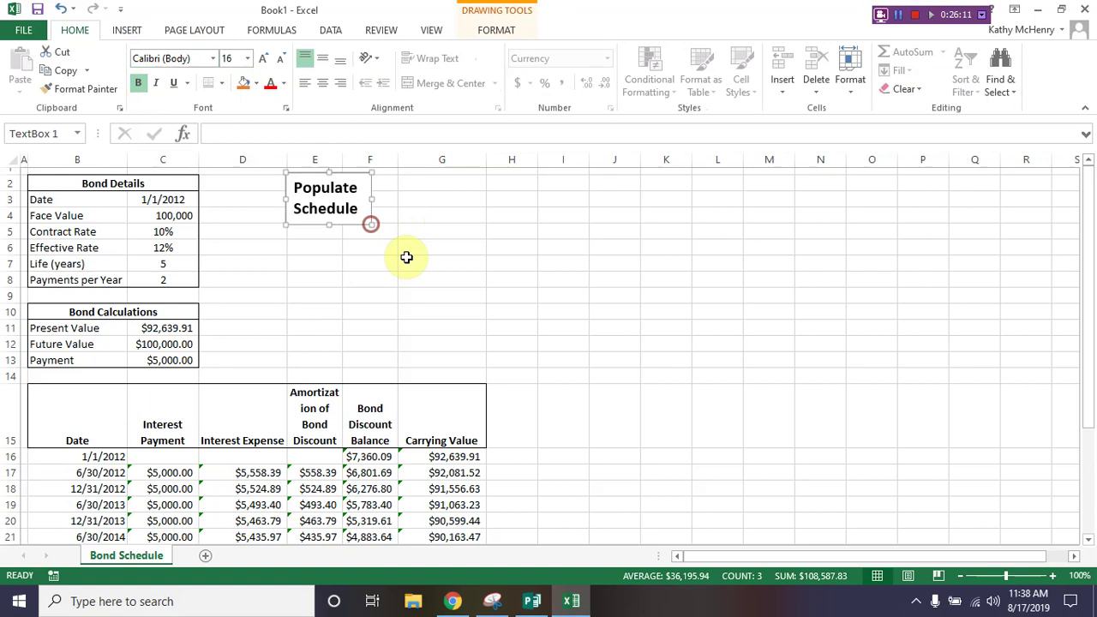
pyautogui.click(320, 187)
pyautogui.click(321, 83)
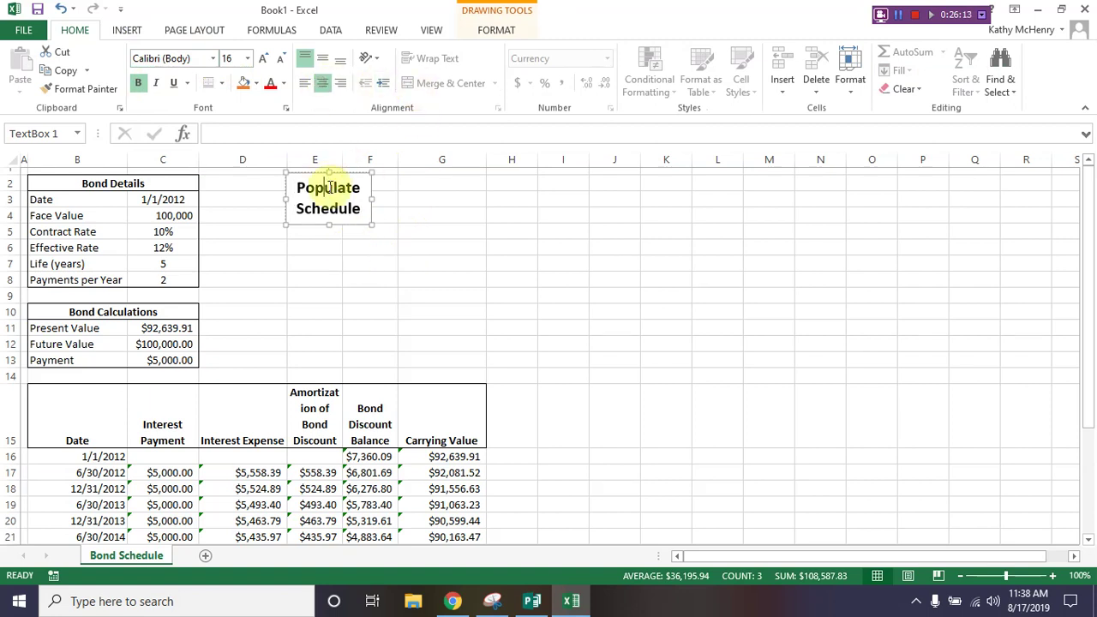
pyautogui.click(385, 300)
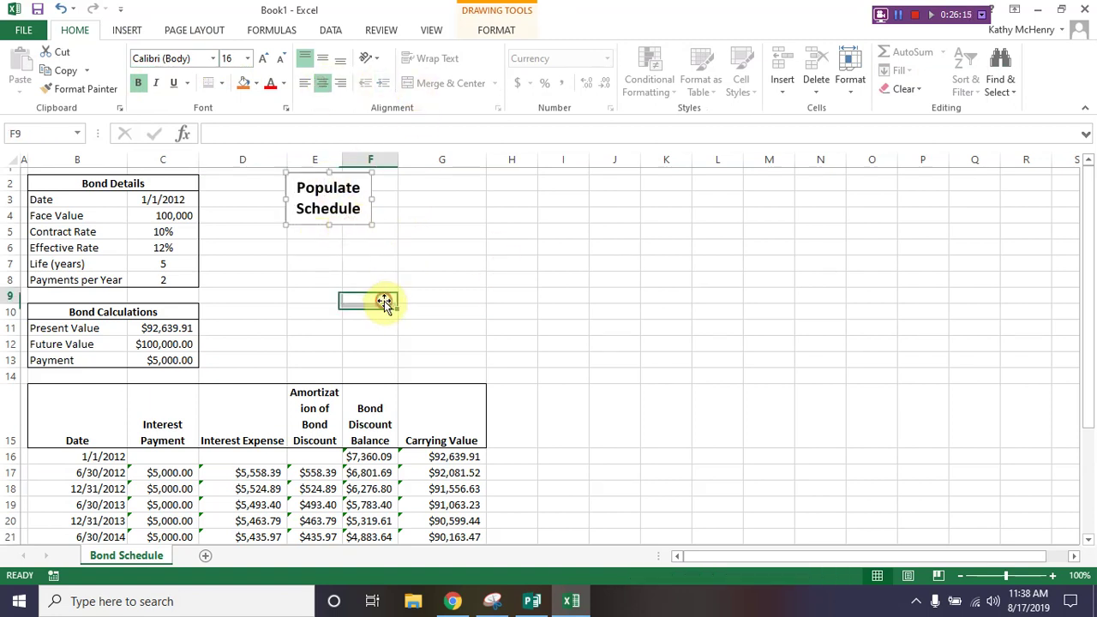
pyautogui.click(345, 224)
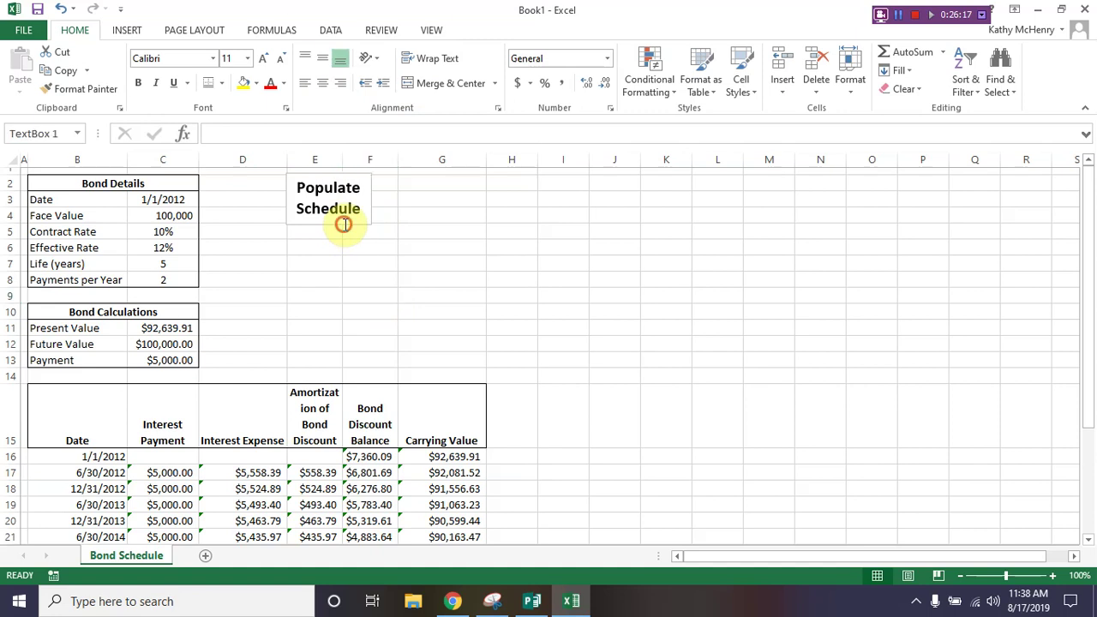
# Step: Assign the Amortization_Schedule macro to the Populate Schedule text box
pyautogui.rightClick(345, 227)
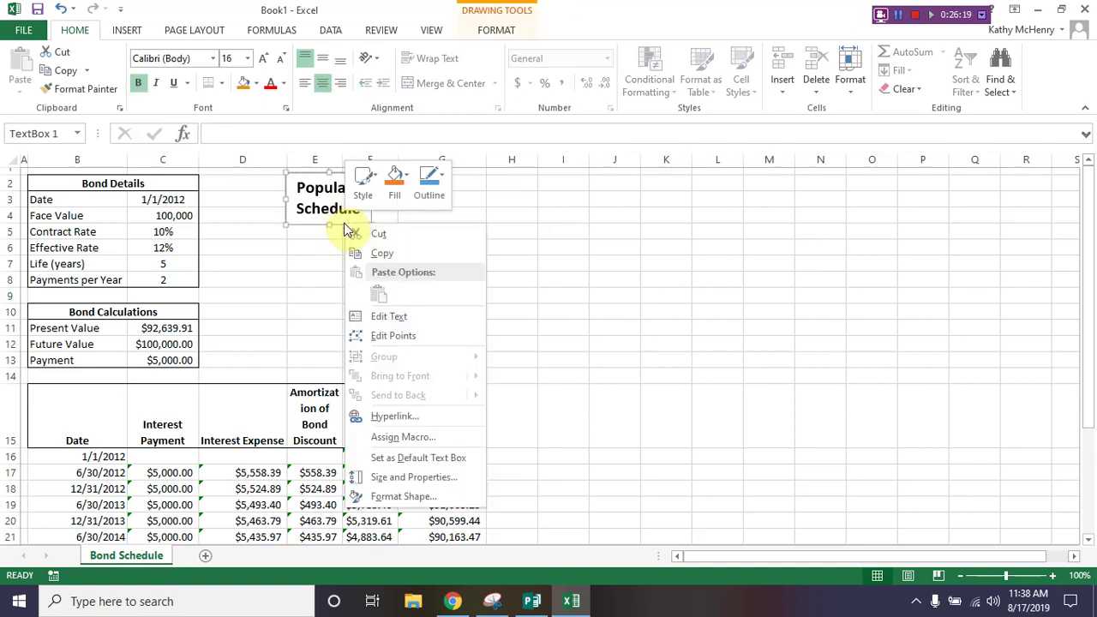
pyautogui.click(405, 438)
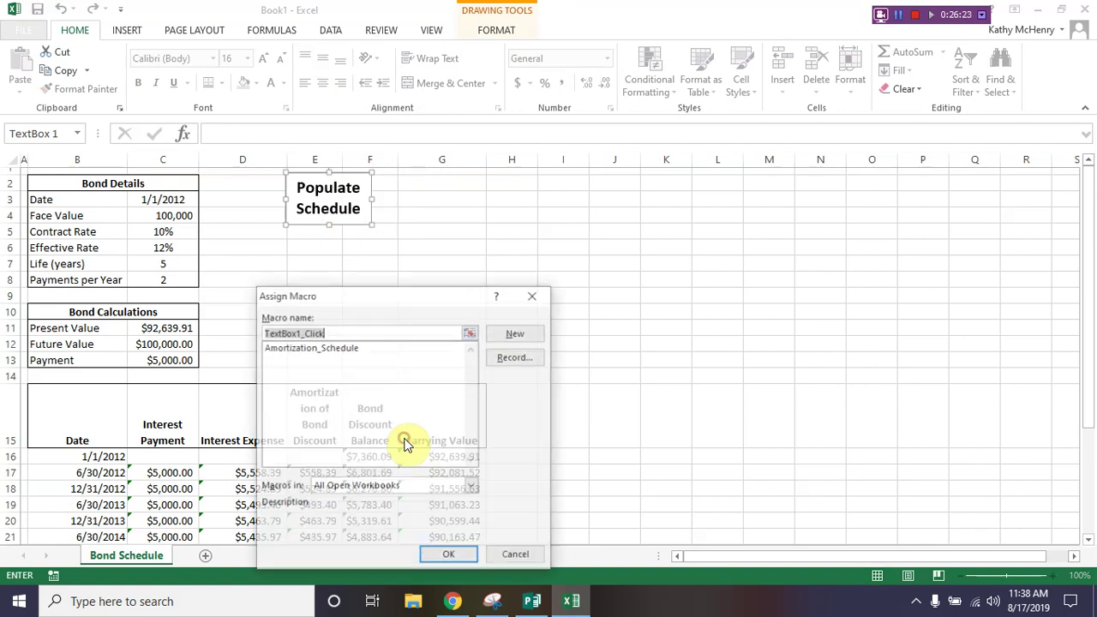
pyautogui.click(330, 350)
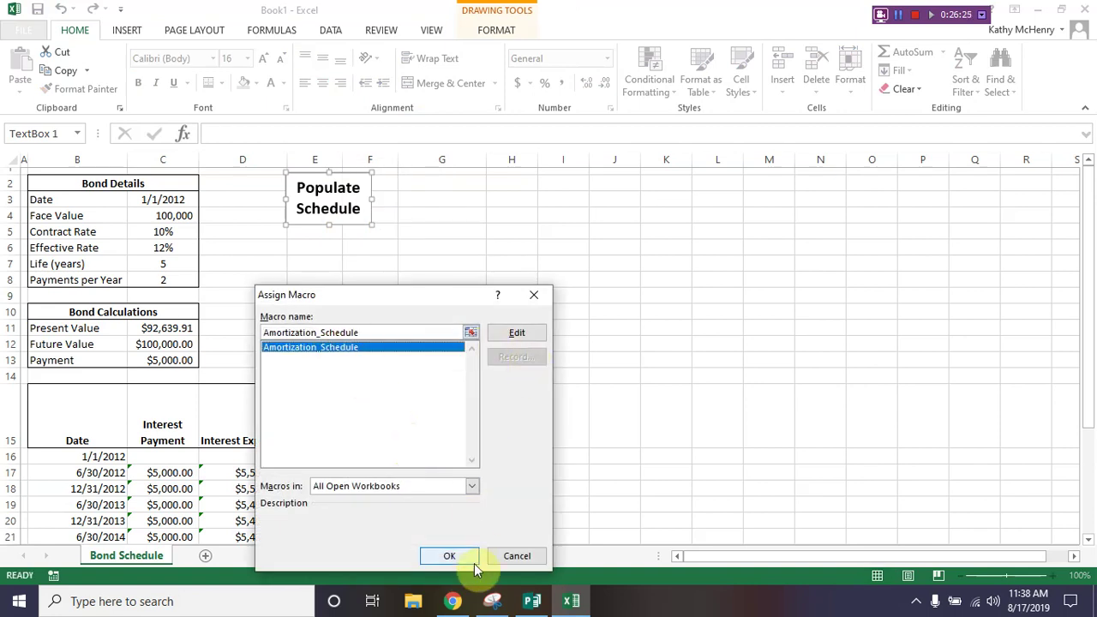
pyautogui.click(449, 555)
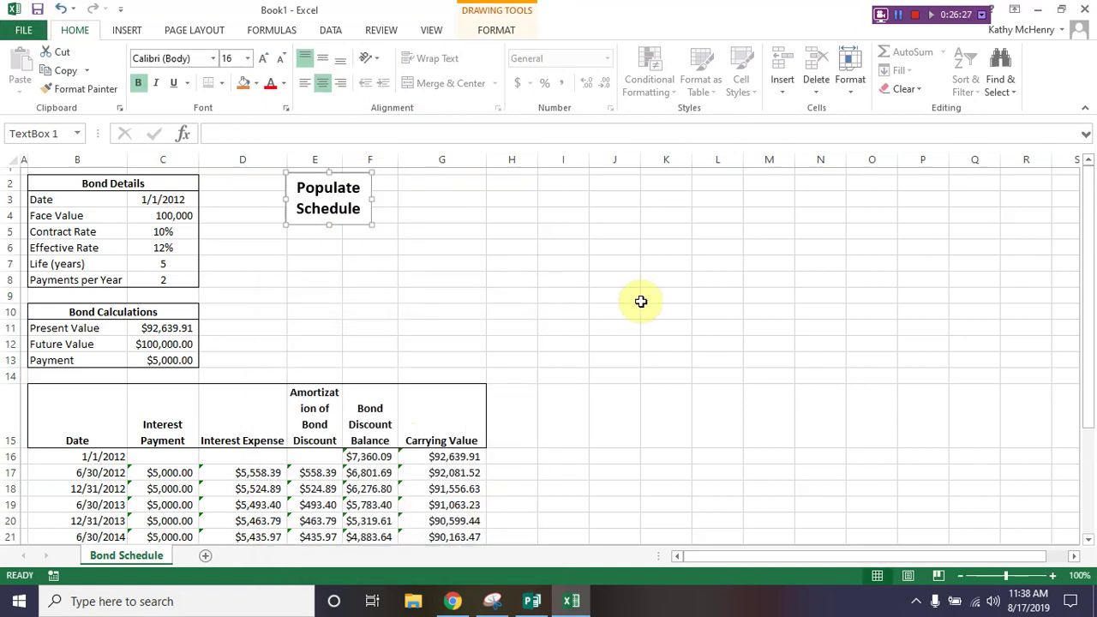
# Step: Clear the schedule values in C16:G28, then use the button to refill the schedule through 12/31/2016
pyautogui.scroll(-3, 157, 318)
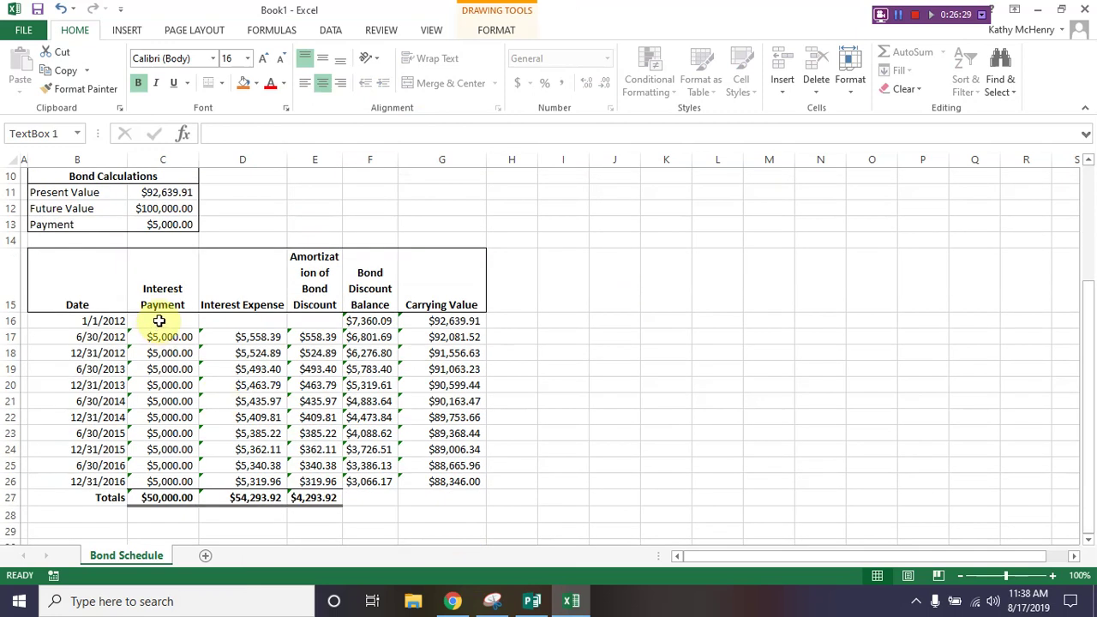
pyautogui.moveTo(159, 321); pyautogui.dragTo(465, 521)
pyautogui.press('Delete')
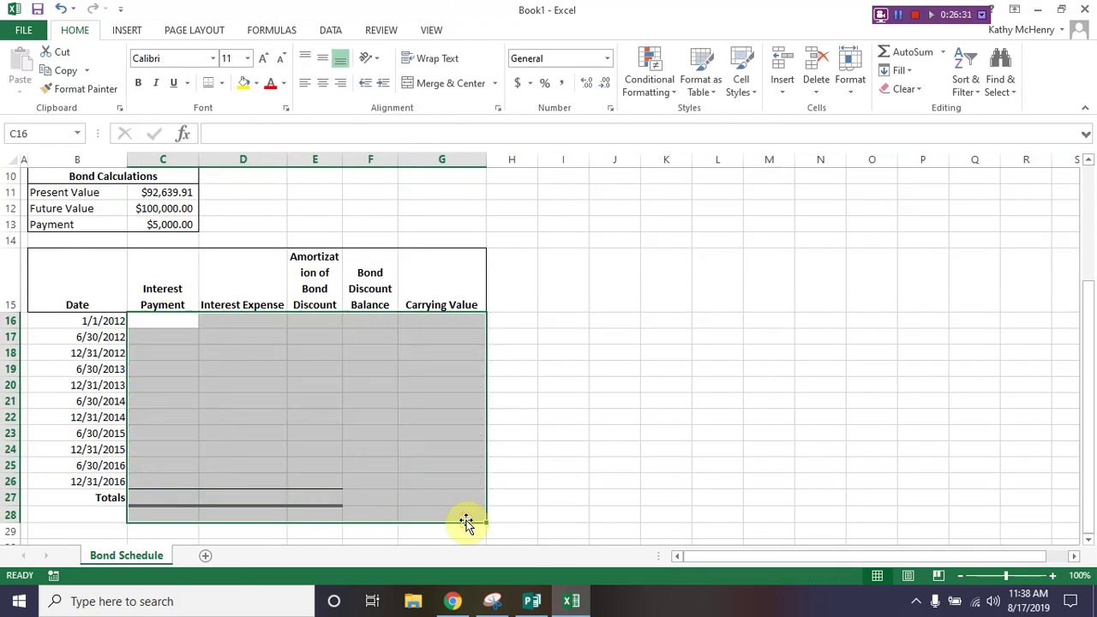
pyautogui.click(553, 338)
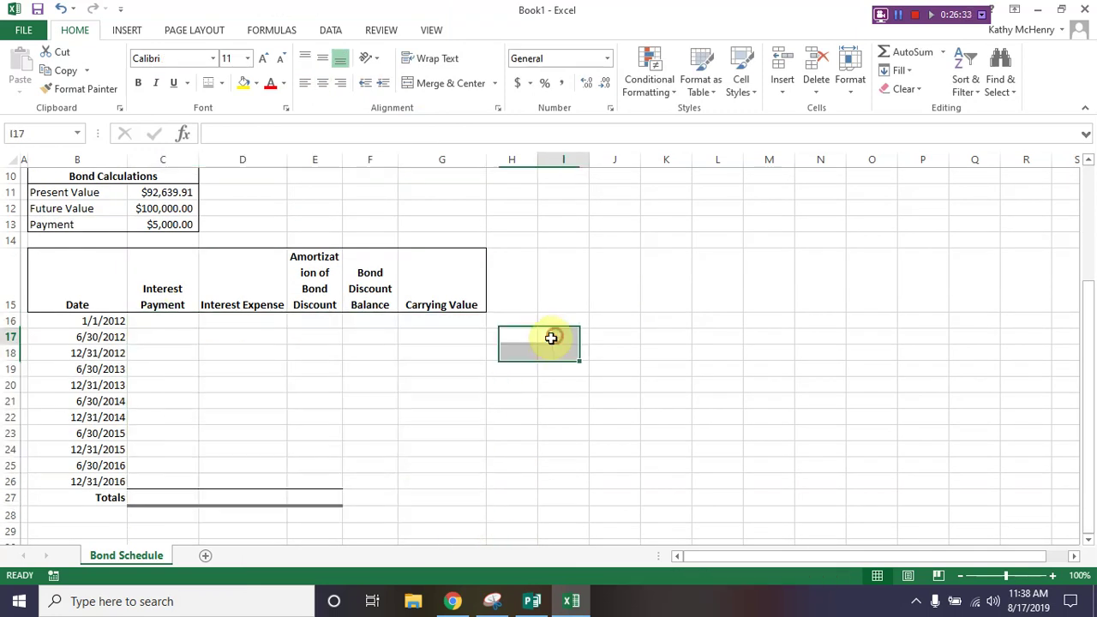
pyautogui.scroll(3, 546, 344)
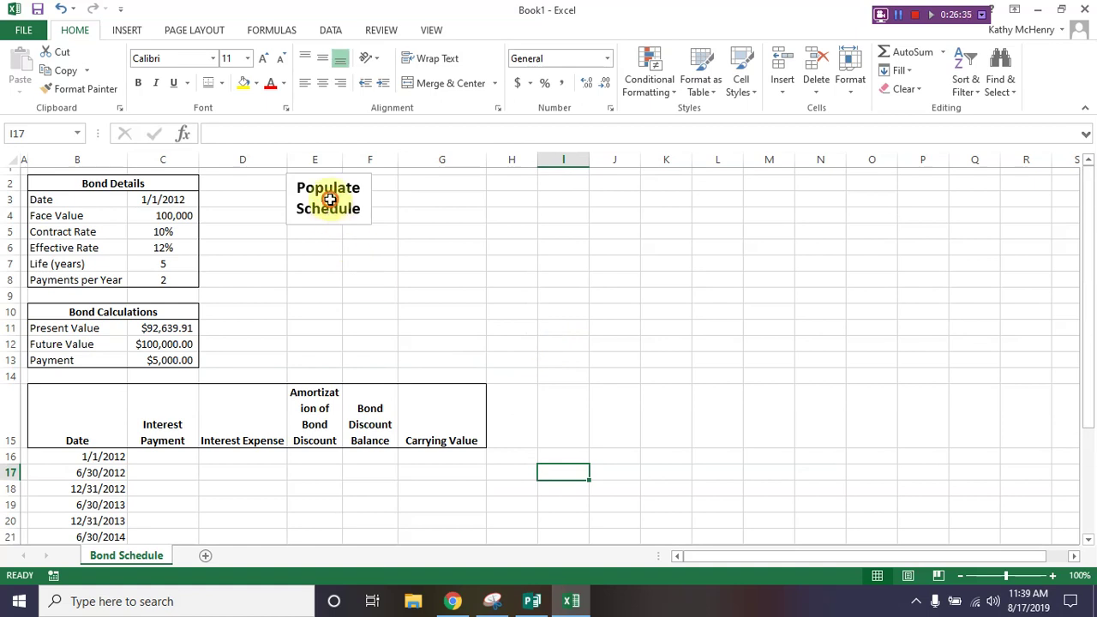
pyautogui.click(329, 203)
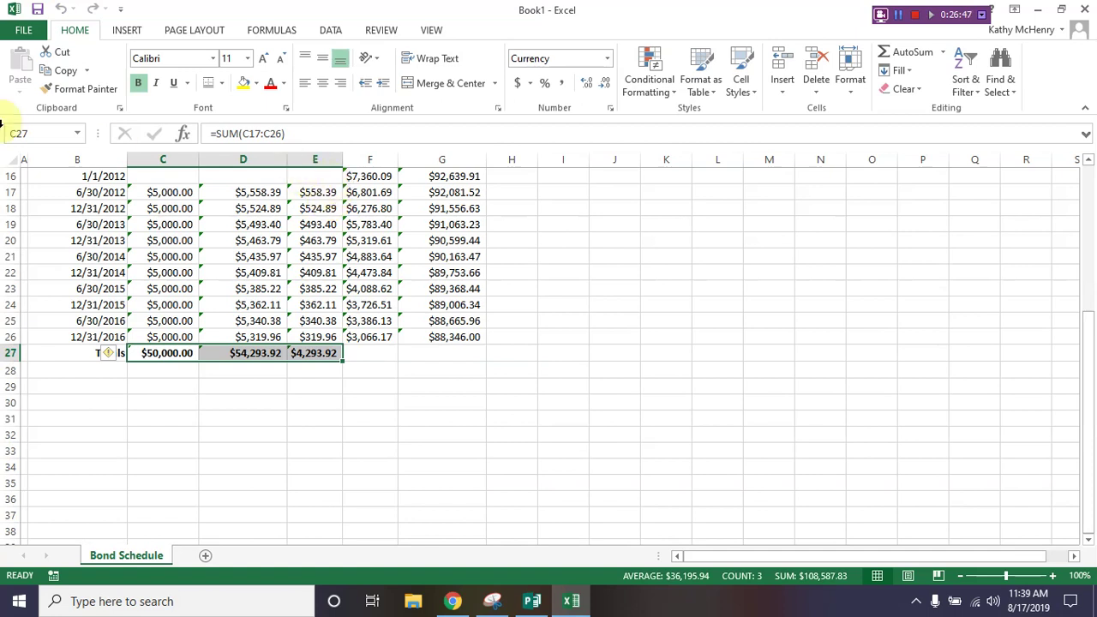
pyautogui.click(23, 33)
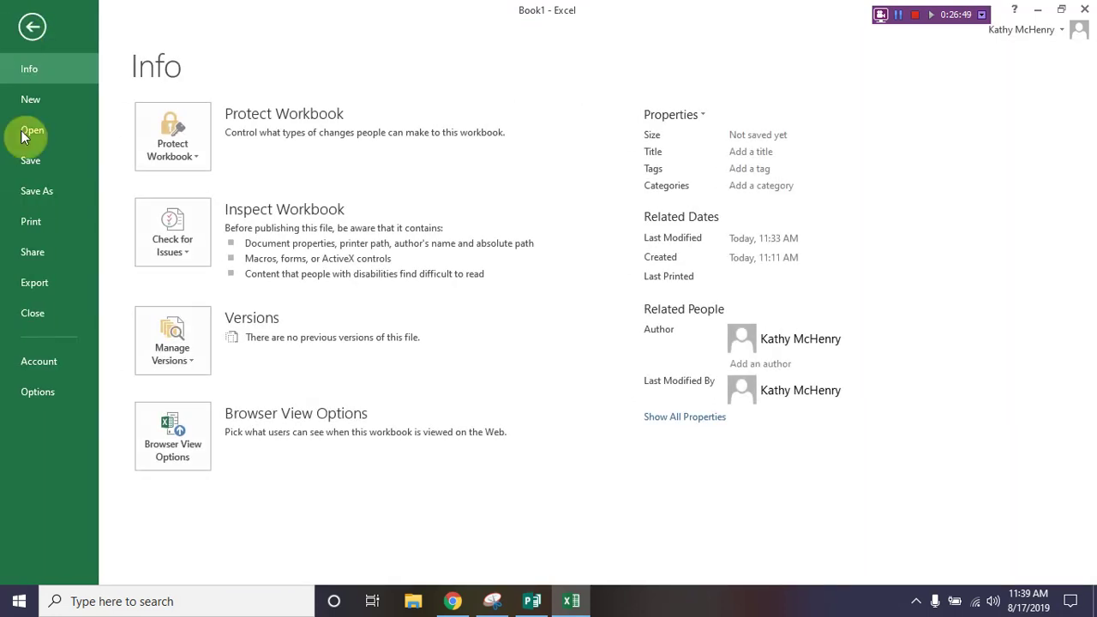
# Step: Save the workbook to the Chapter 8 folder as Excel Macro-Enabled Workbook 'Chapter 8 EA Video'
pyautogui.click(34, 194)
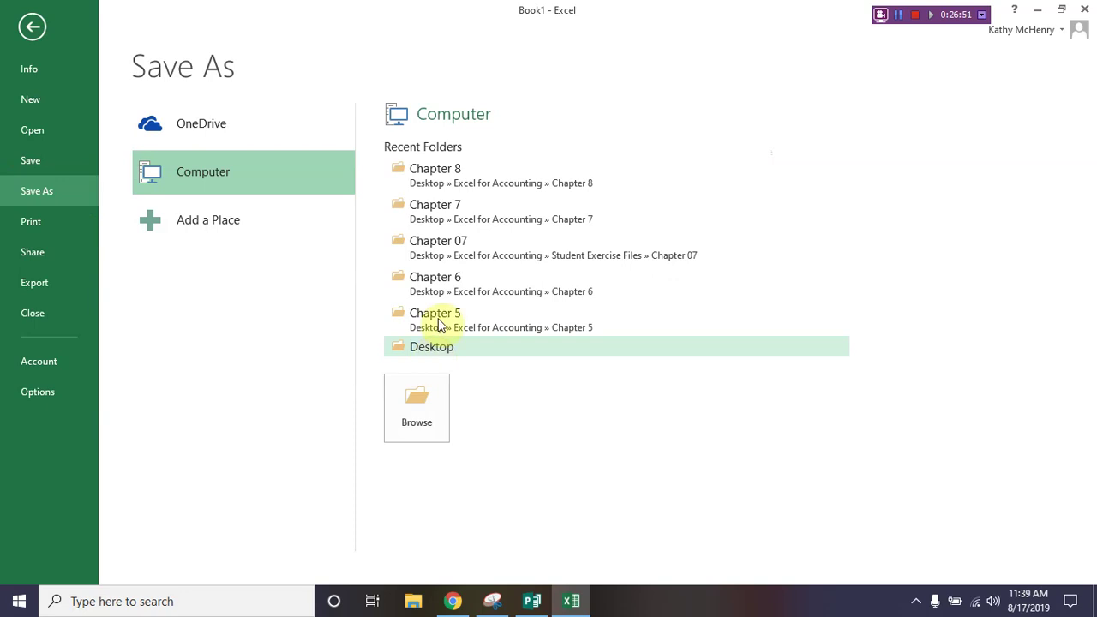
pyautogui.click(446, 176)
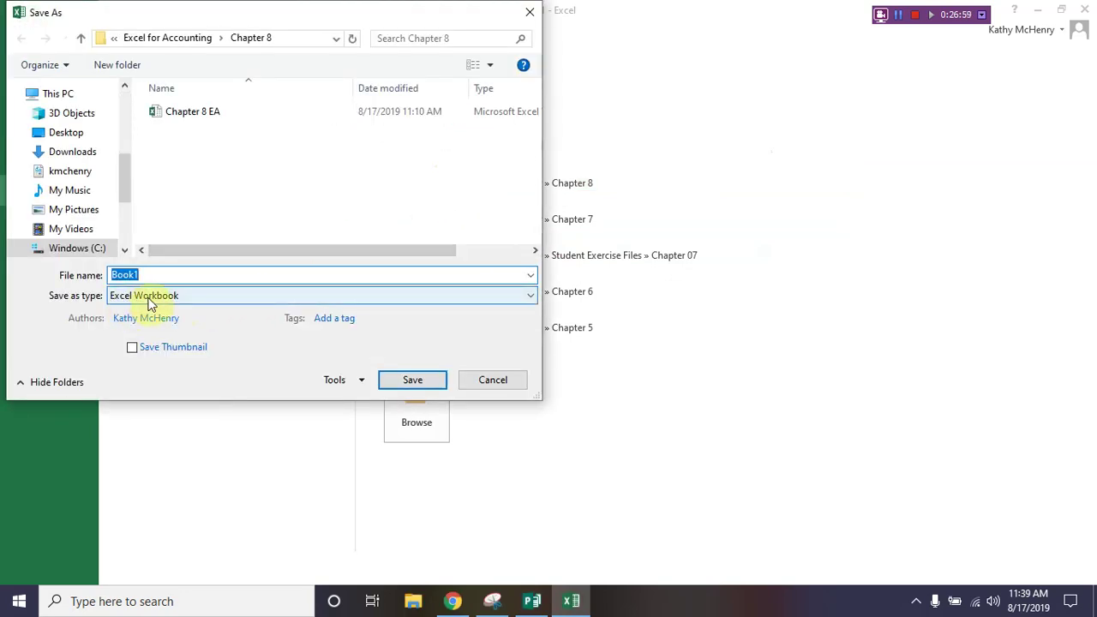
pyautogui.click(148, 297)
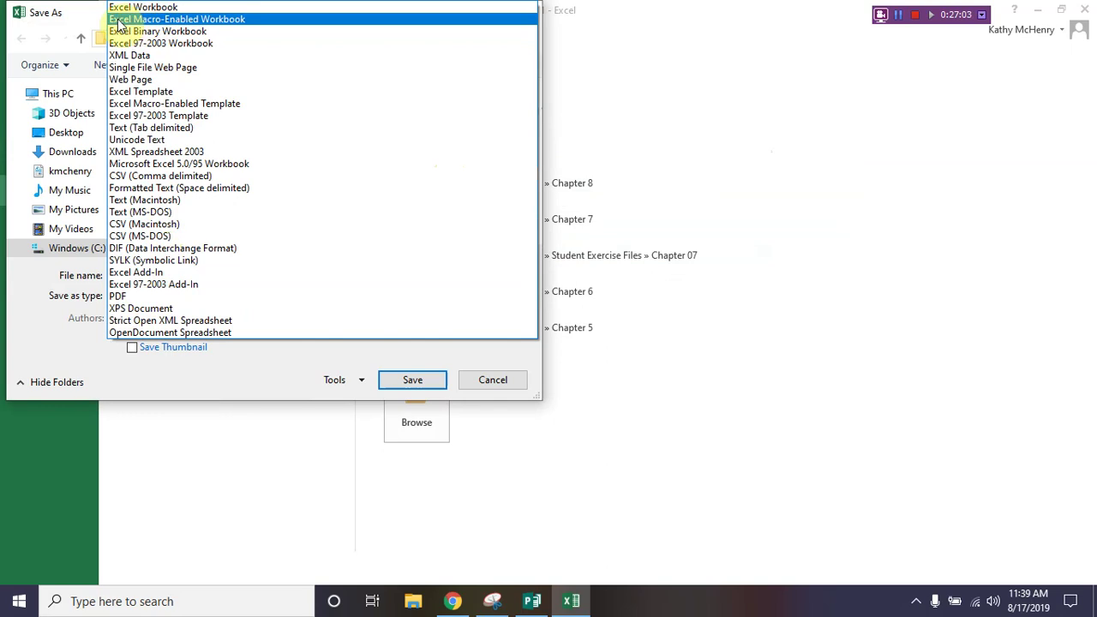
pyautogui.click(227, 20)
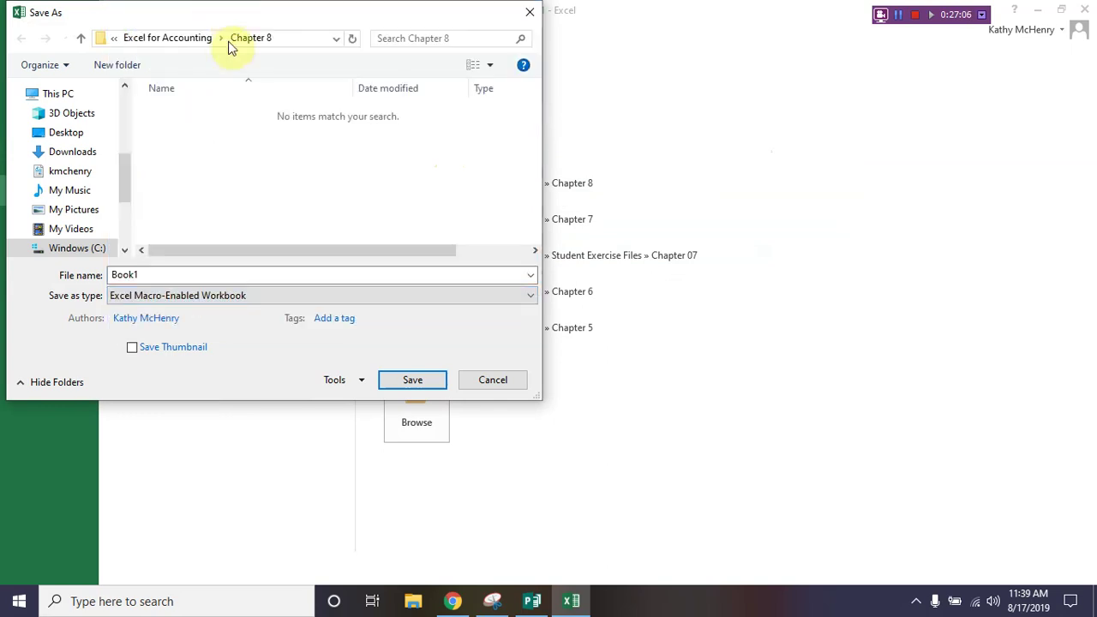
pyautogui.doubleClick(151, 274)
pyautogui.write('Cha')
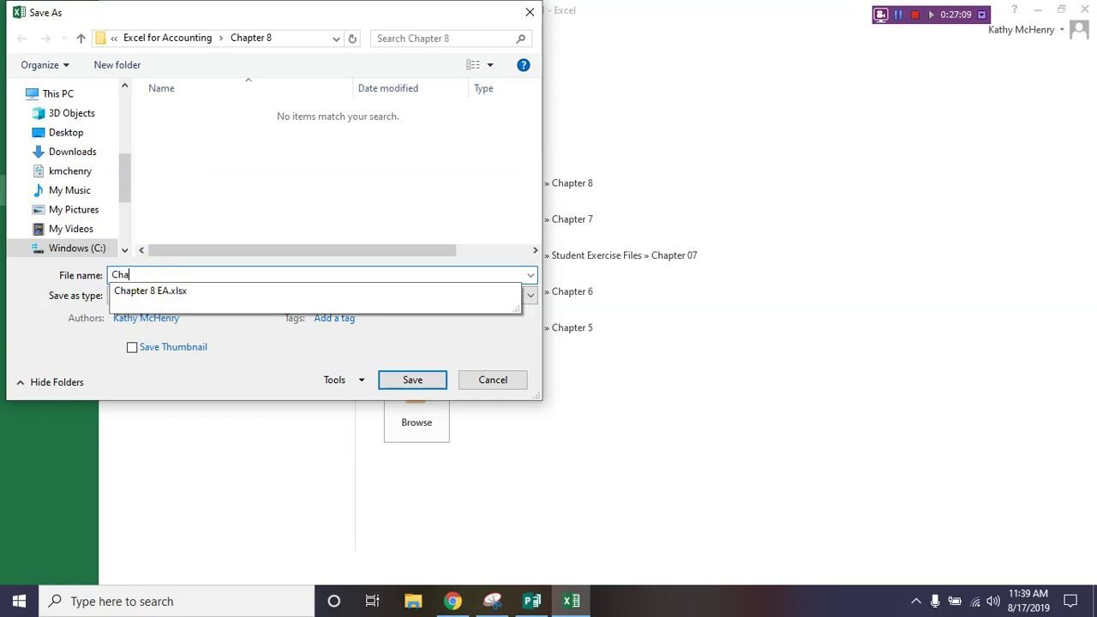
pyautogui.write('pter 8 EA Cid')
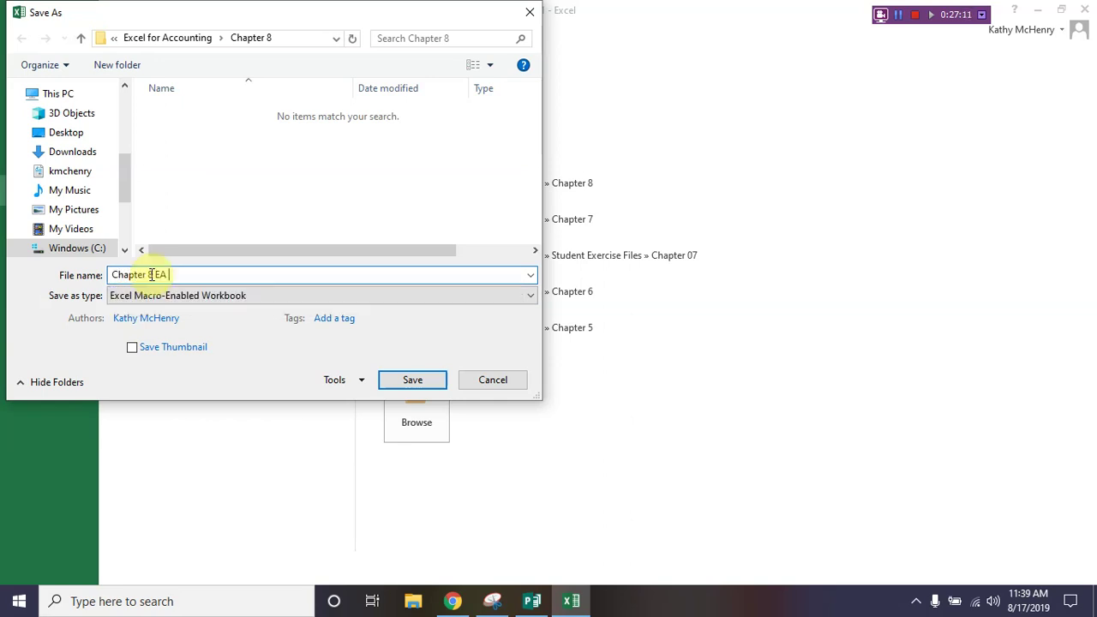
pyautogui.press('BackSpace')
pyautogui.write('Vide')
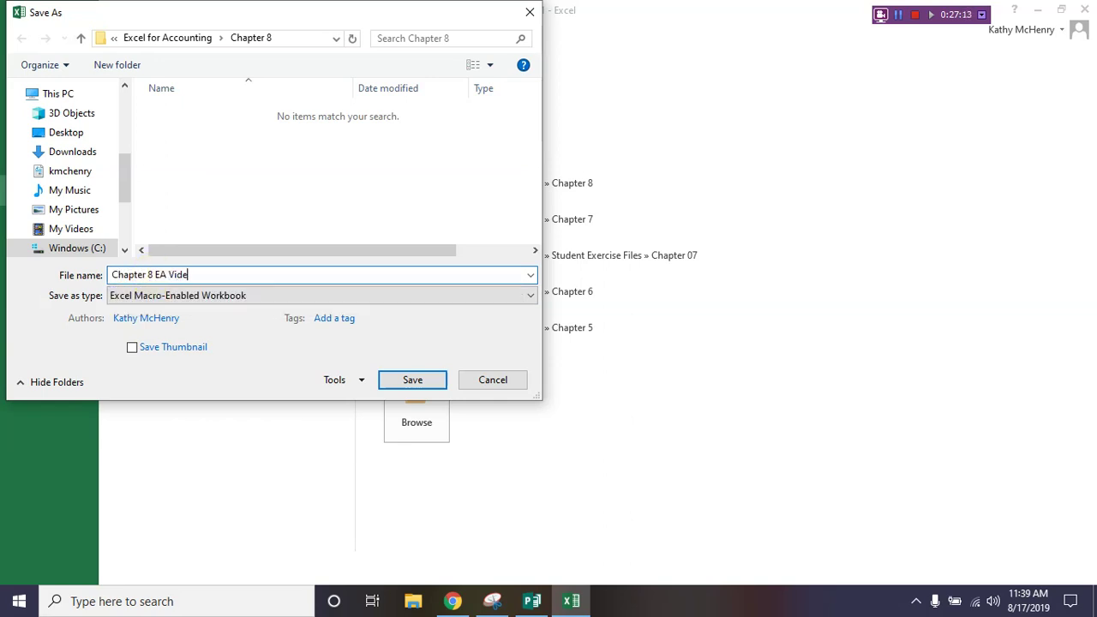
pyautogui.write('o')
pyautogui.click(385, 380)
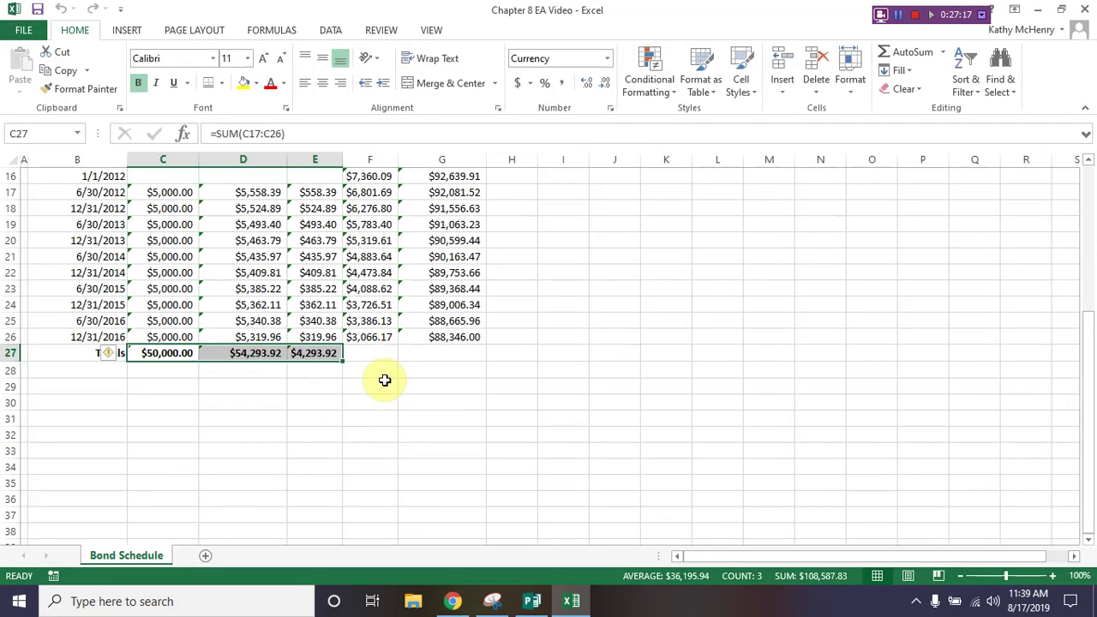
pyautogui.click(385, 384)
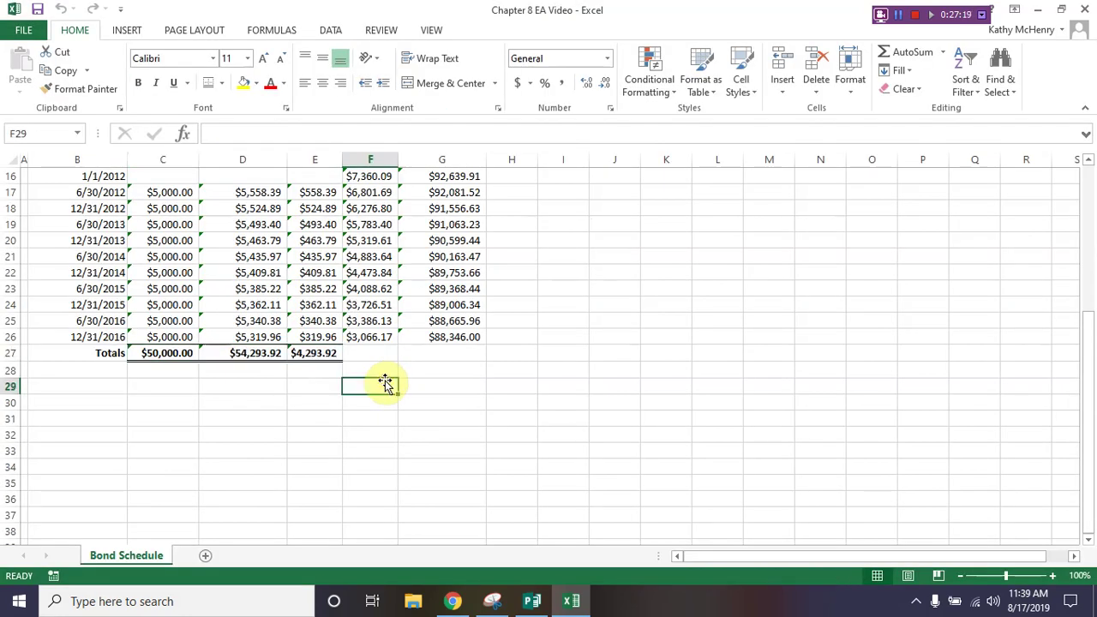